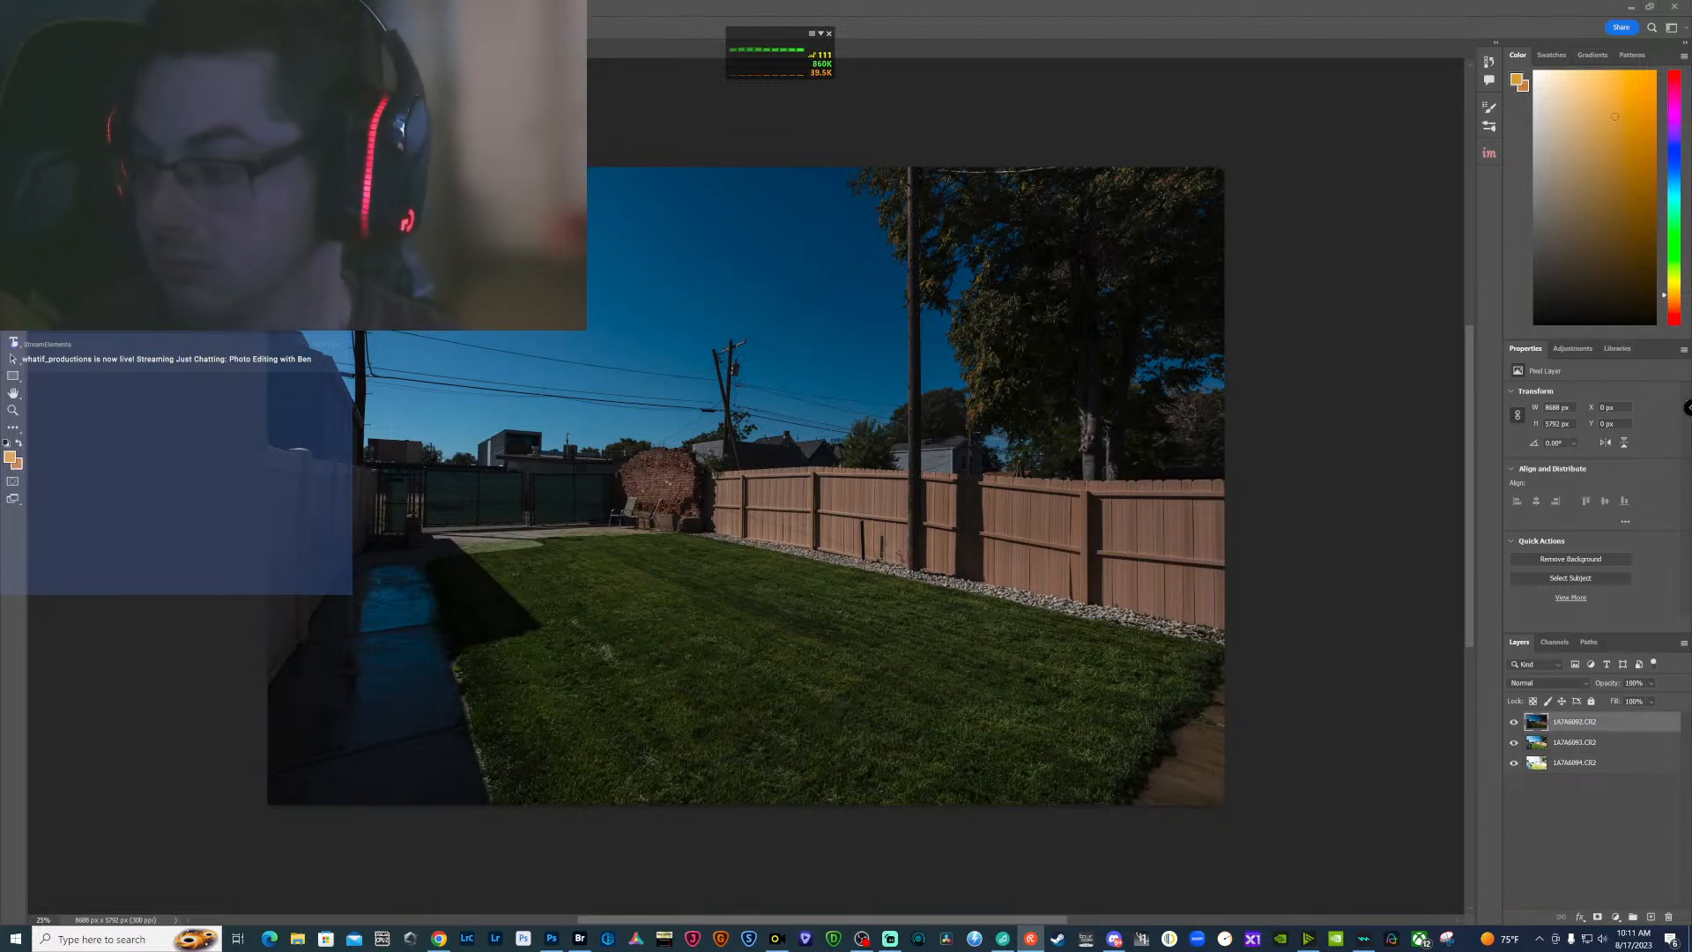
Move the middle-exposure layer to the bottom of the stack and check the bright layer with the dark one temporarily hidden
left_click(1514, 723)
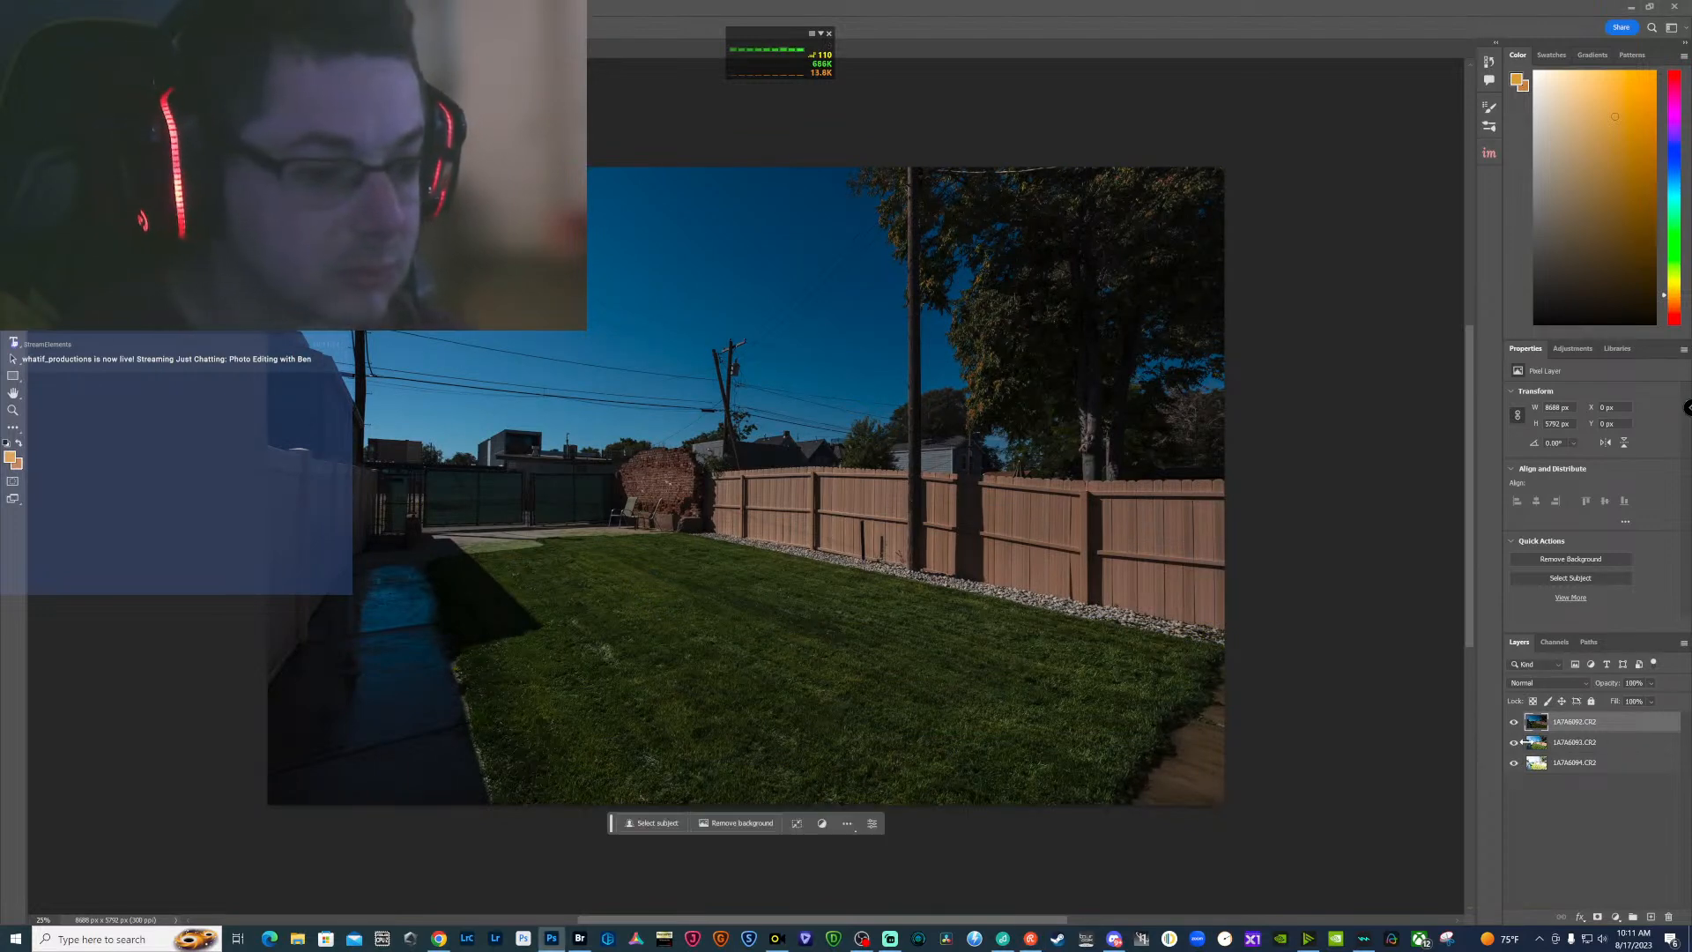
left_click_drag(1525, 742, 1547, 781)
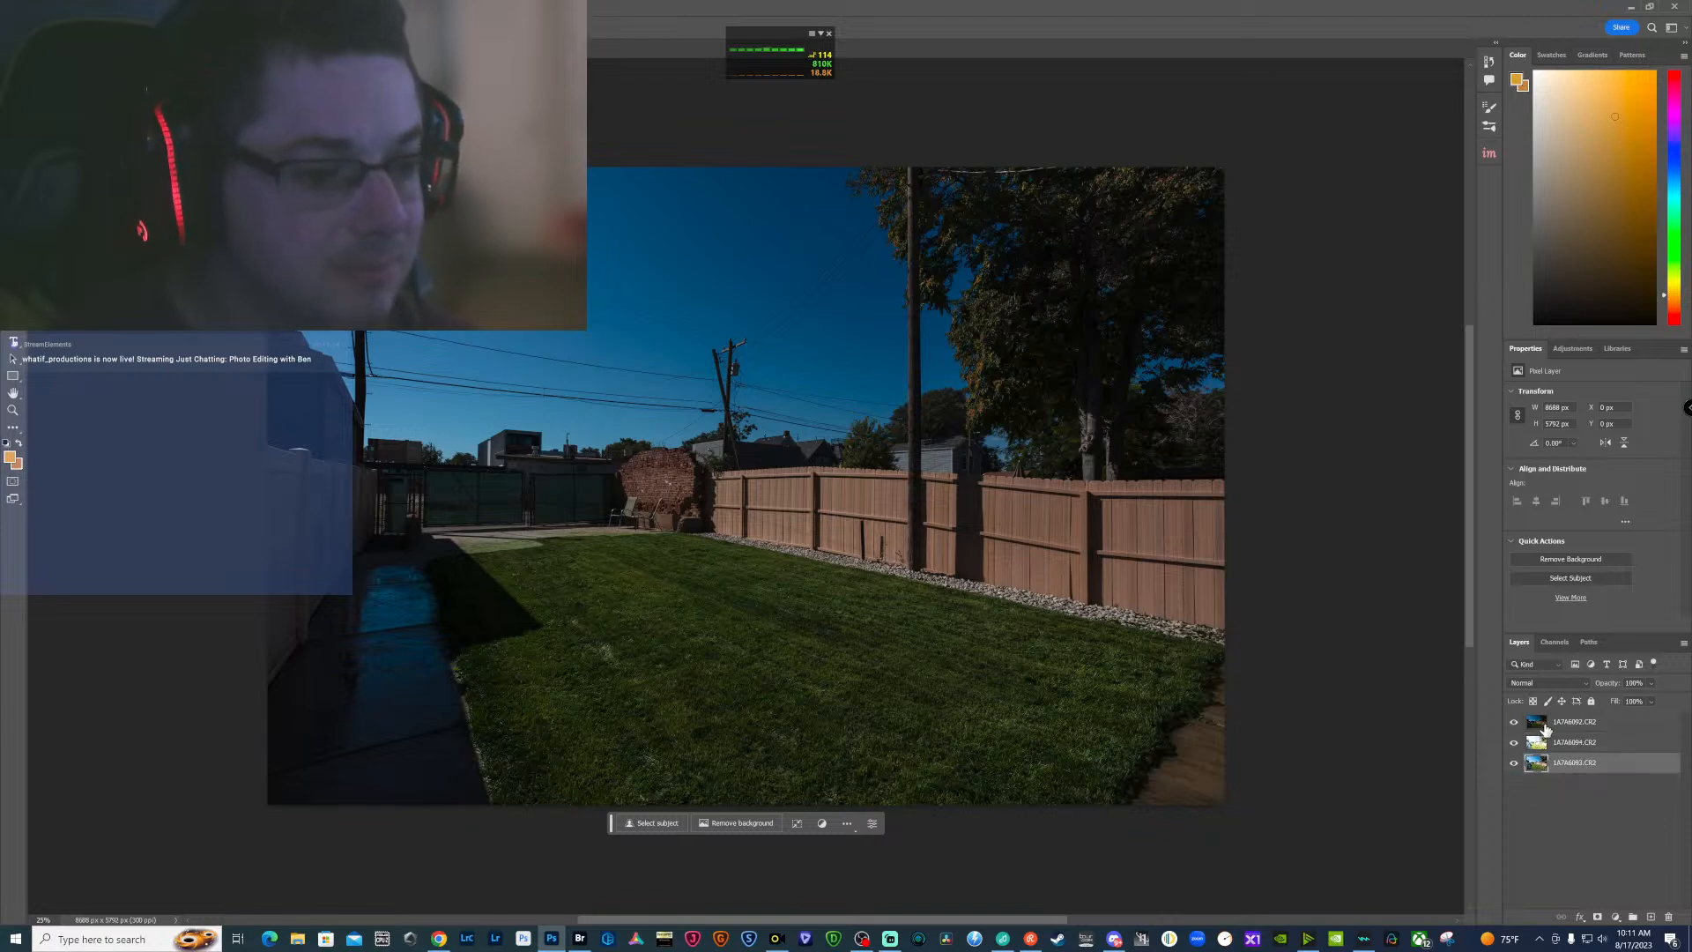
left_click(1514, 724)
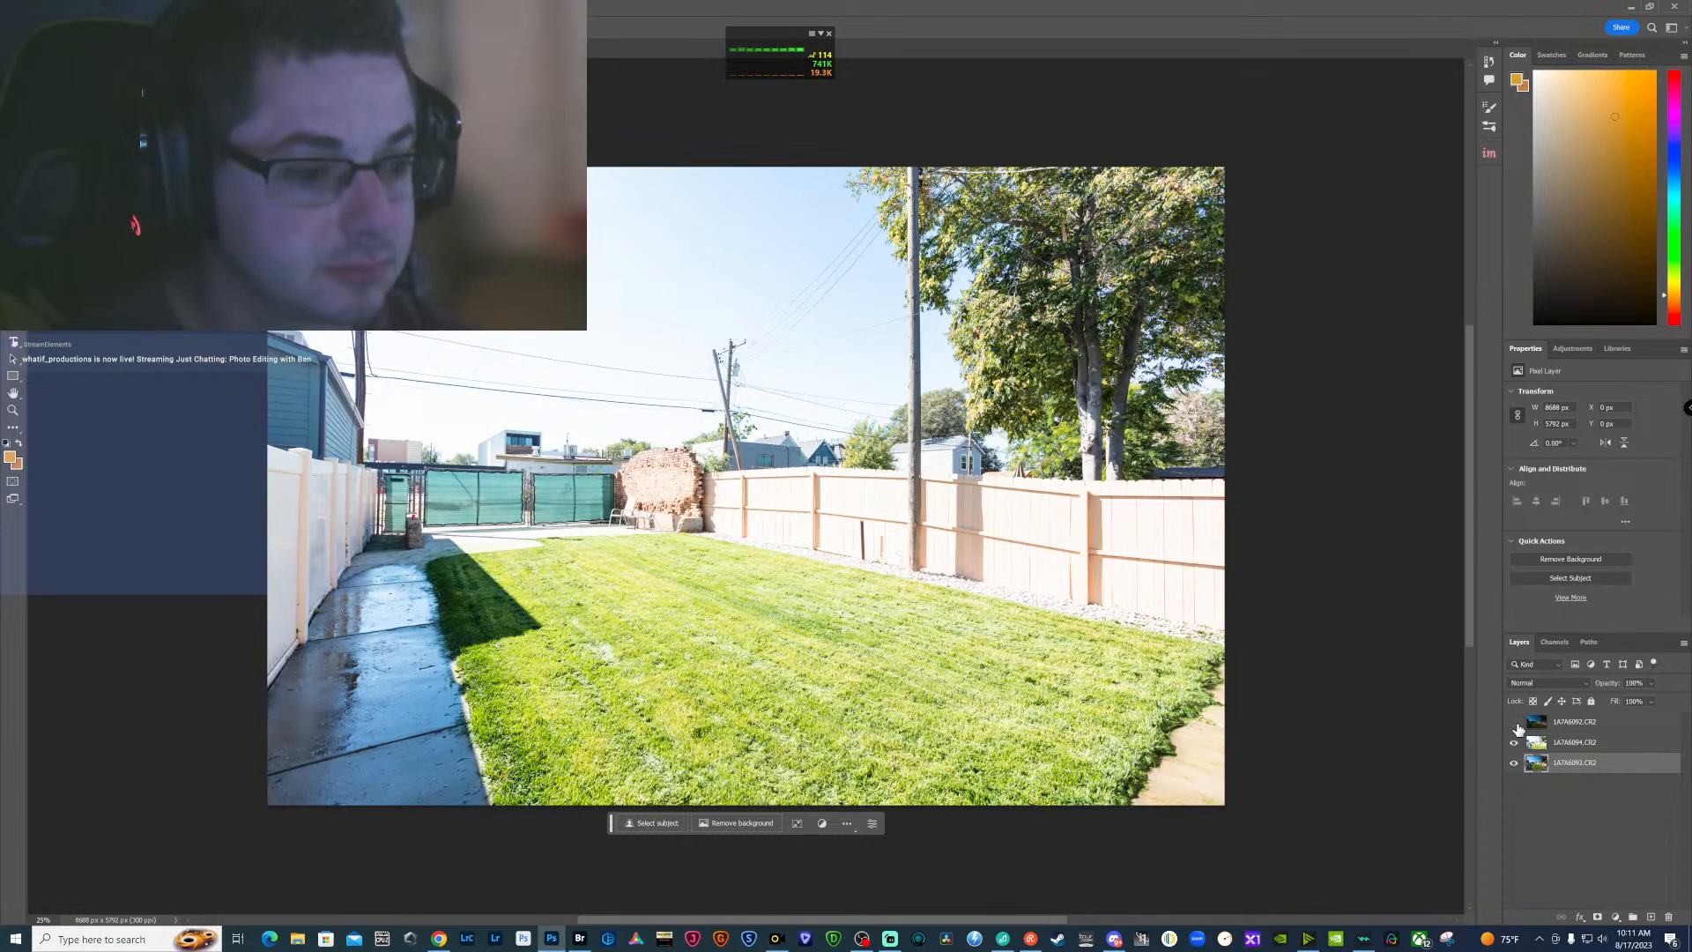
left_click(1514, 721)
Apply a Camera Raw filter to the bright exposure layer with Contrast +26 and Exposure -1
left_click(1538, 743)
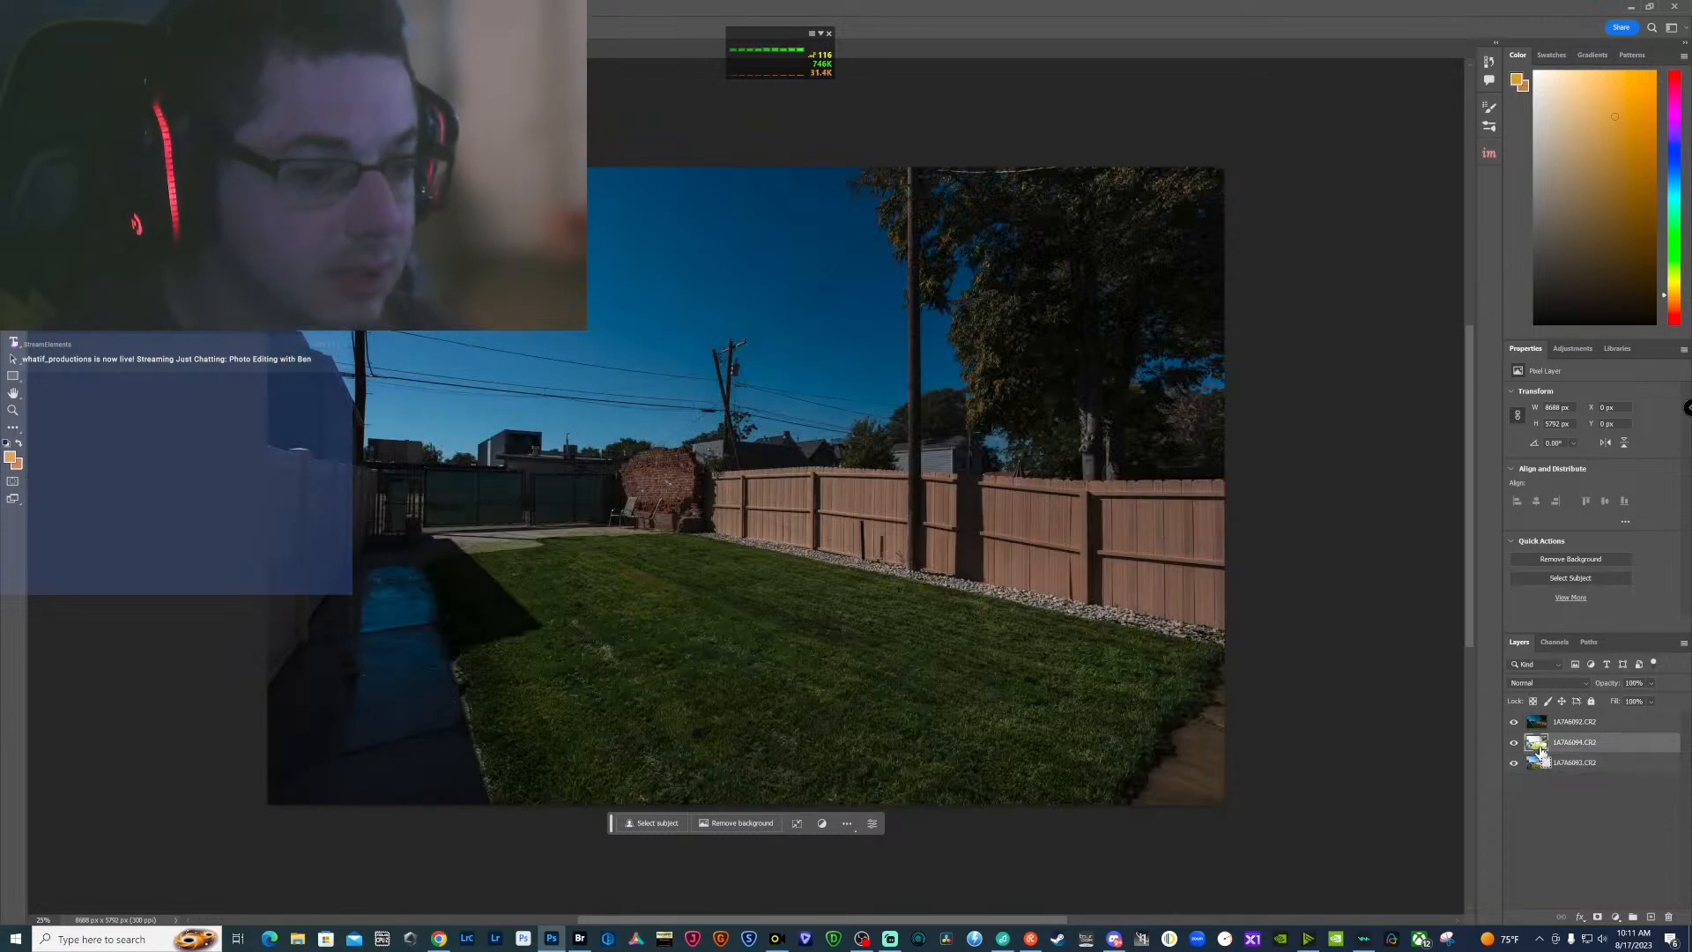
key("ctrl+shift+a")
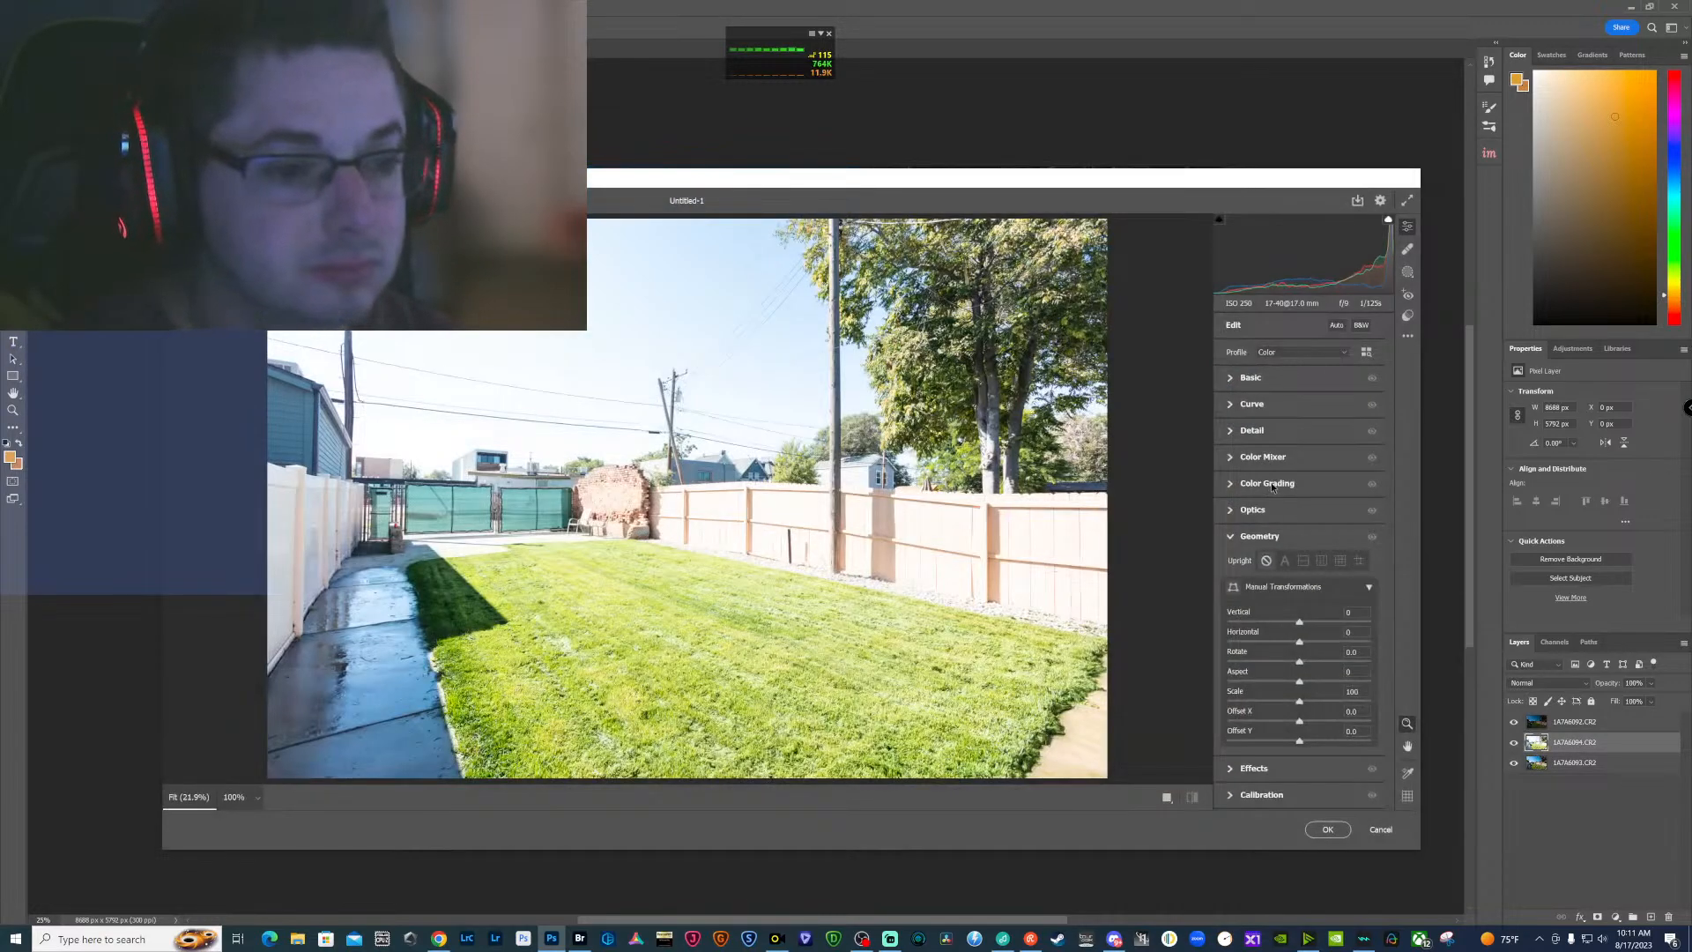
left_click(1230, 381)
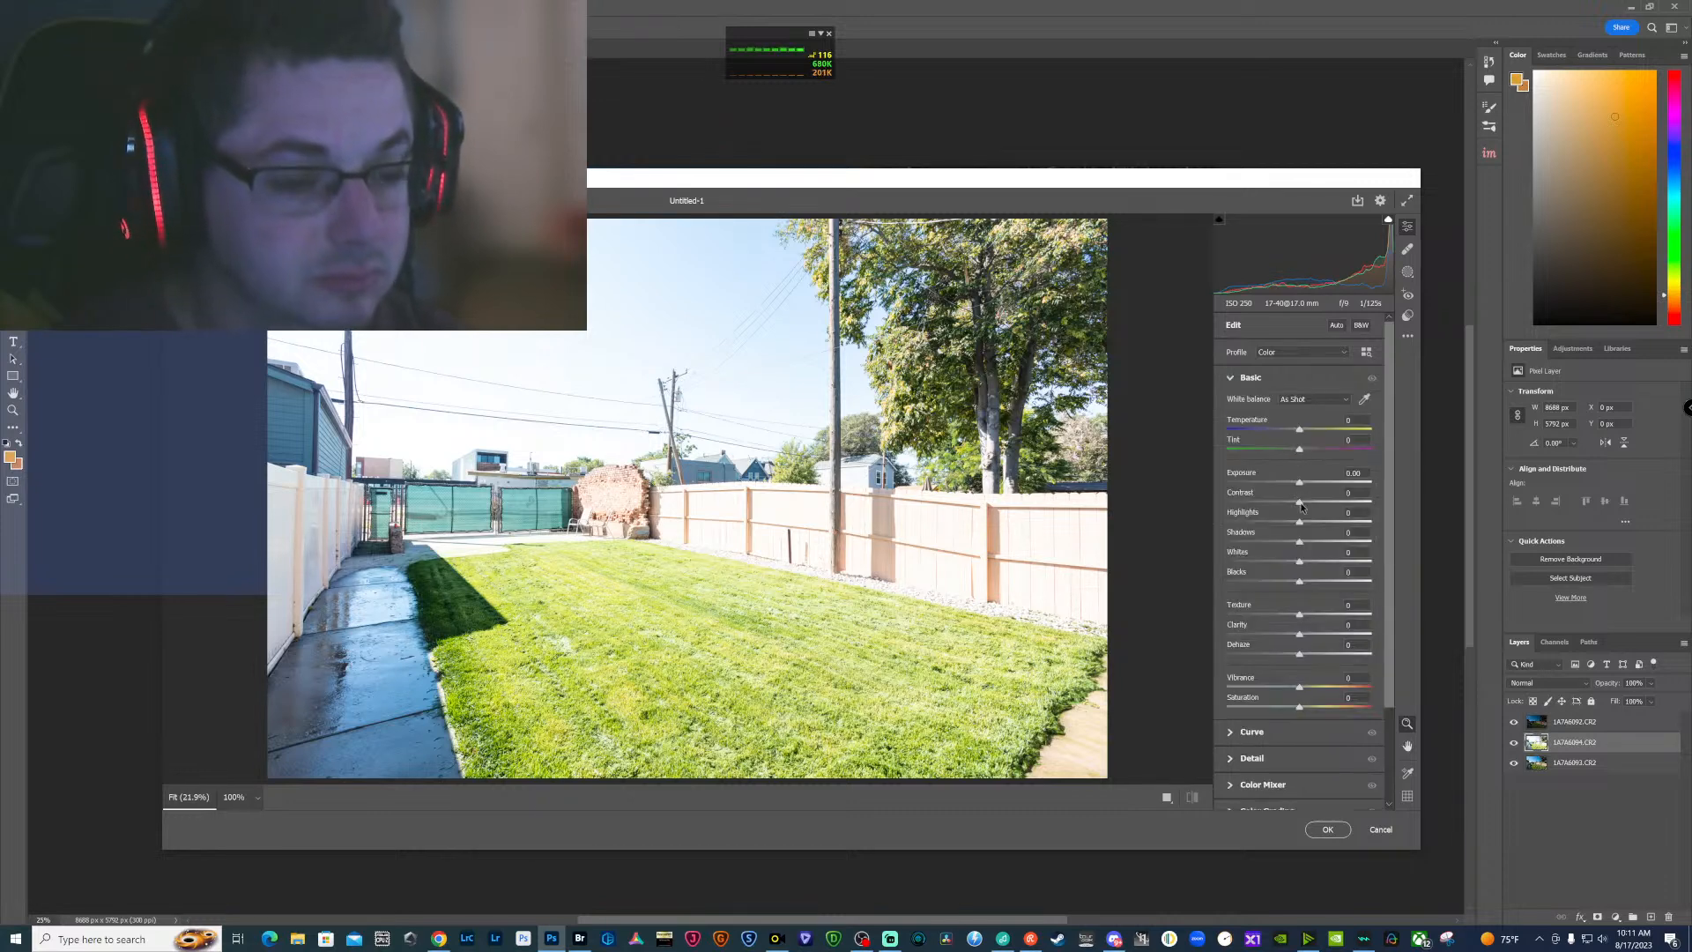
left_click_drag(1306, 506, 1316, 506)
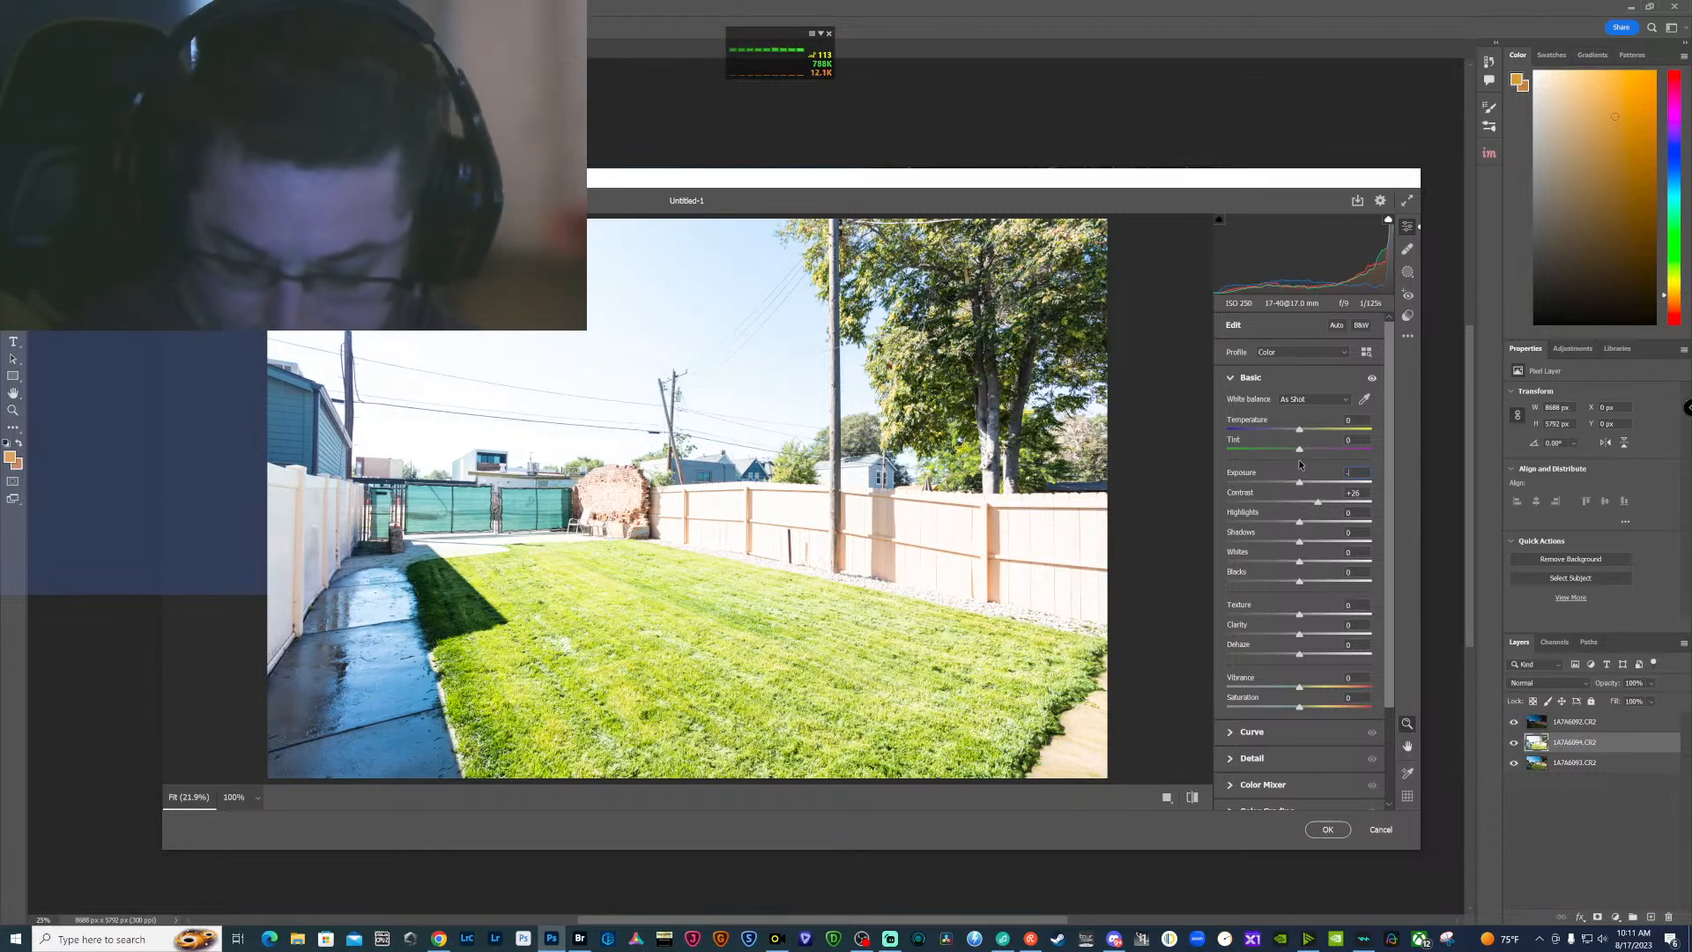
type("-1")
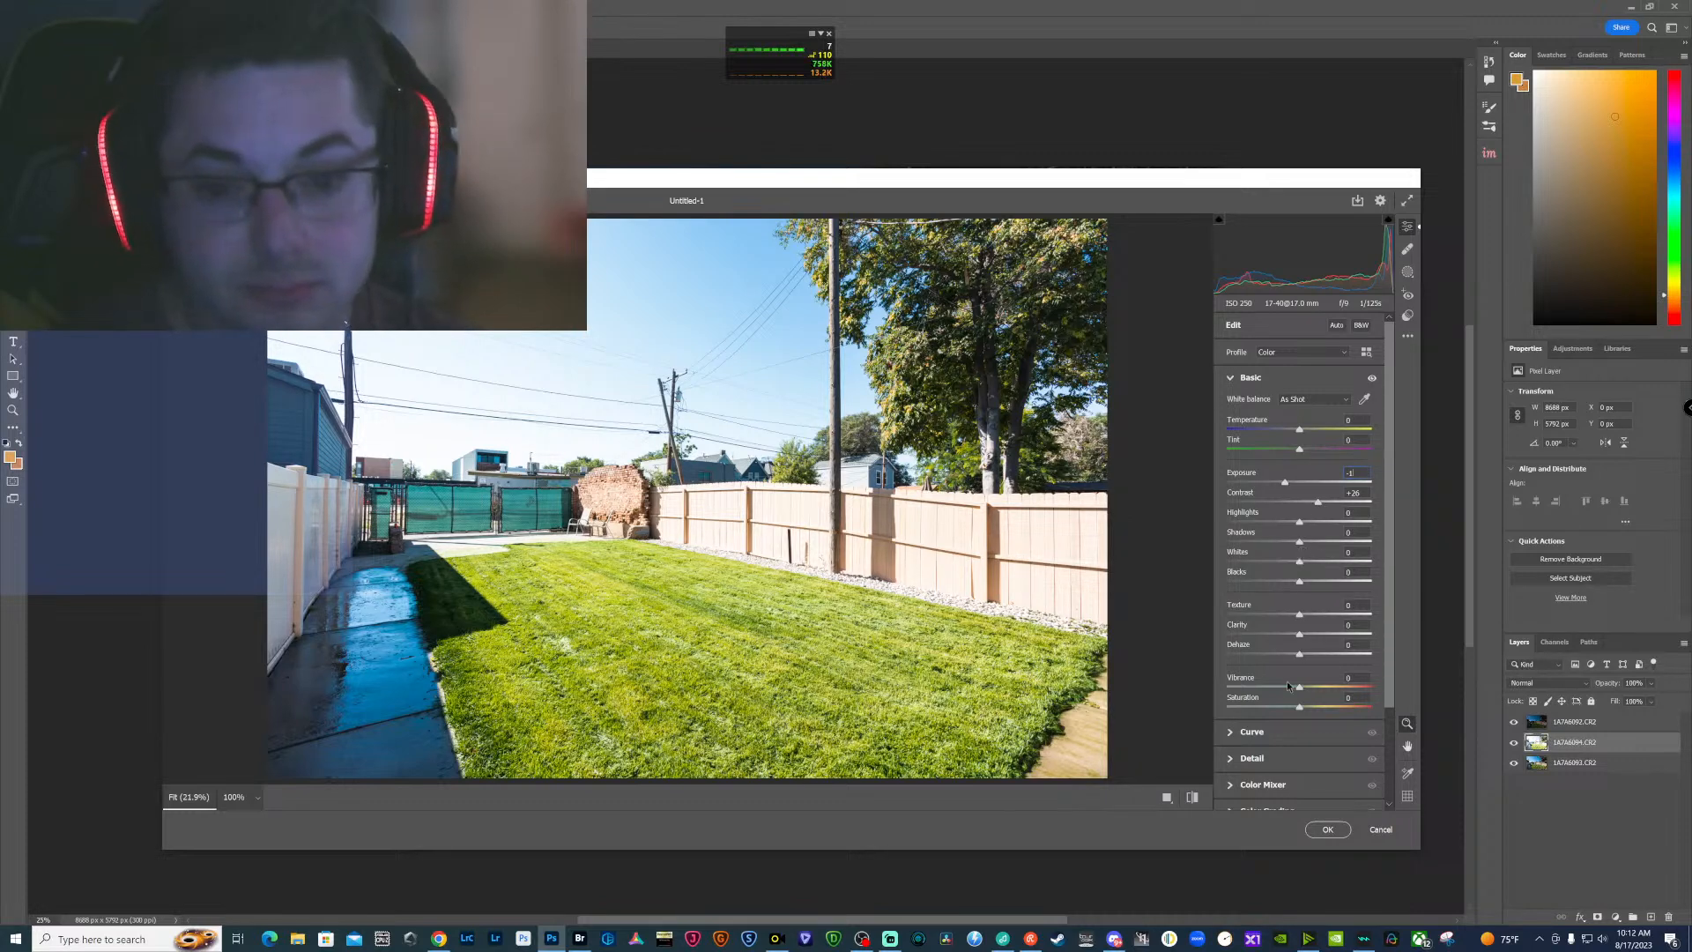
left_click(1322, 831)
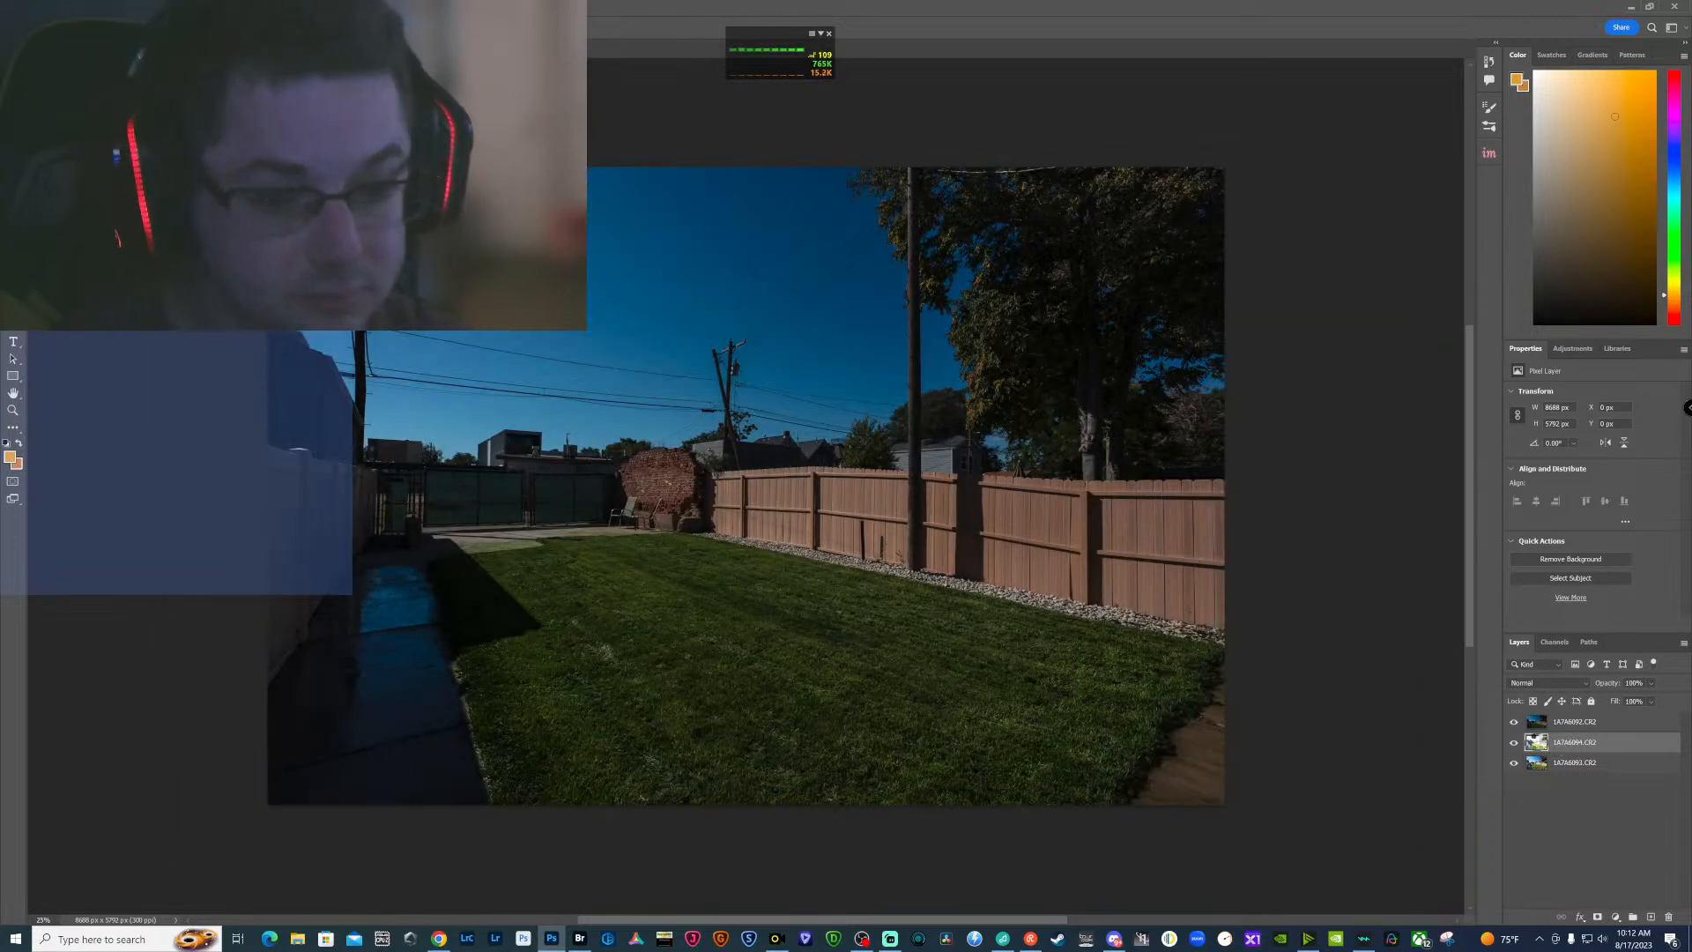
Hide the bright layer and generate InstaMask's level 4 darks luminosity mask from the middle-exposure layer
left_click(1514, 745)
left_click(1535, 764)
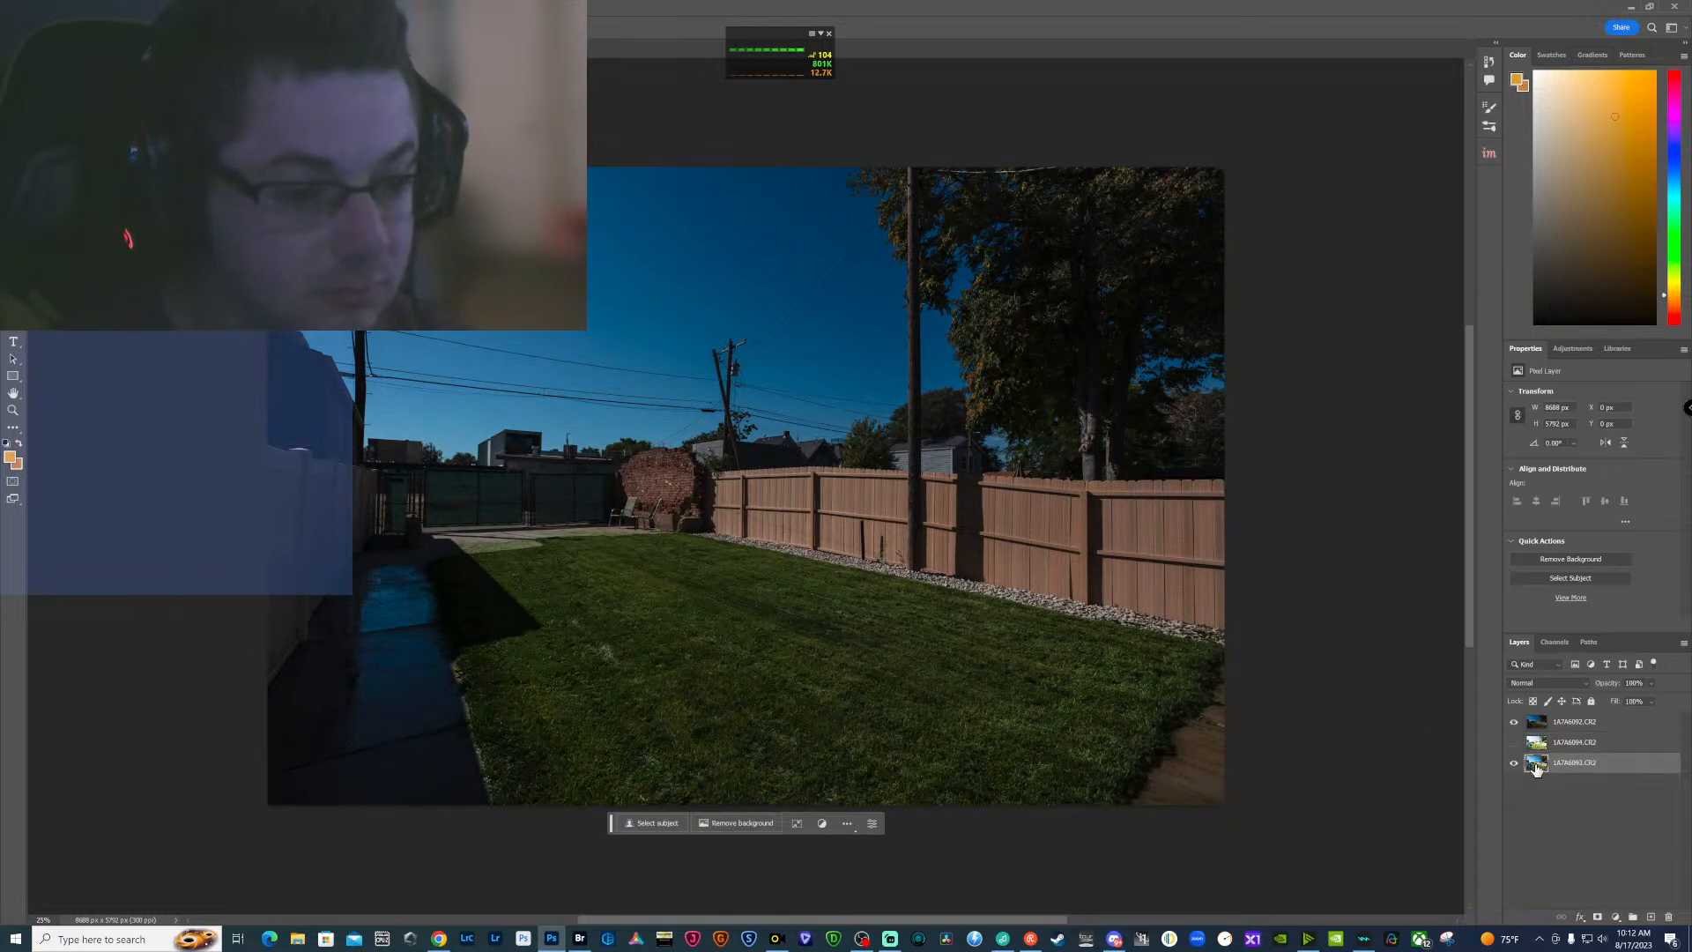
left_click(1490, 153)
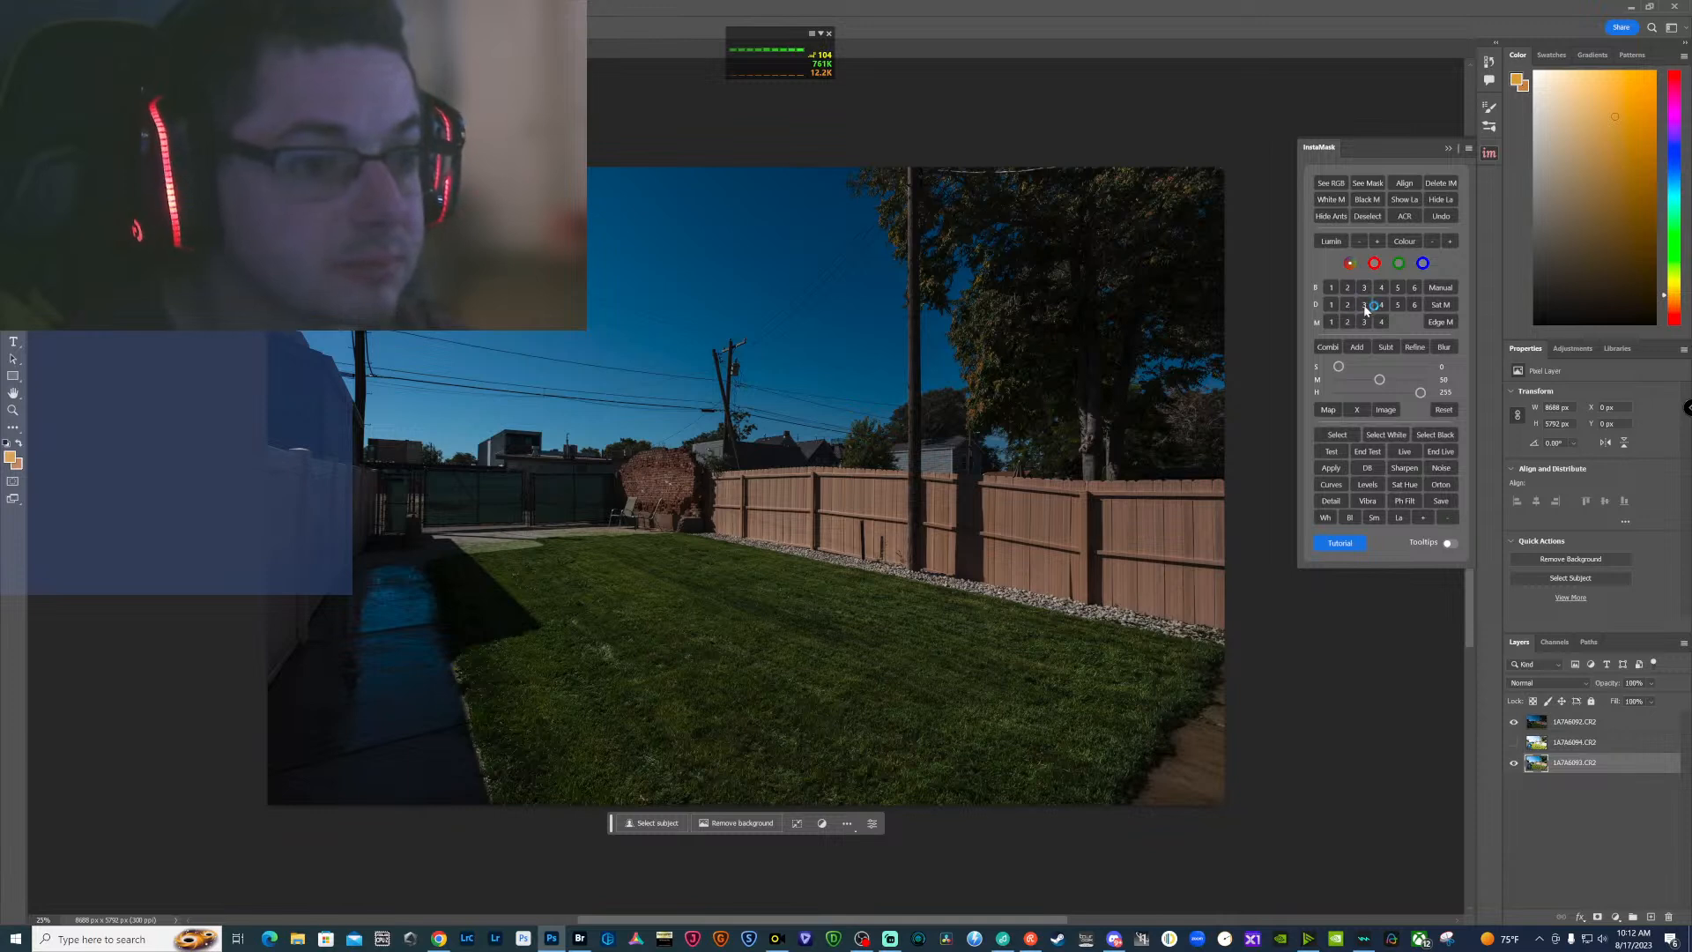
left_click(1364, 305)
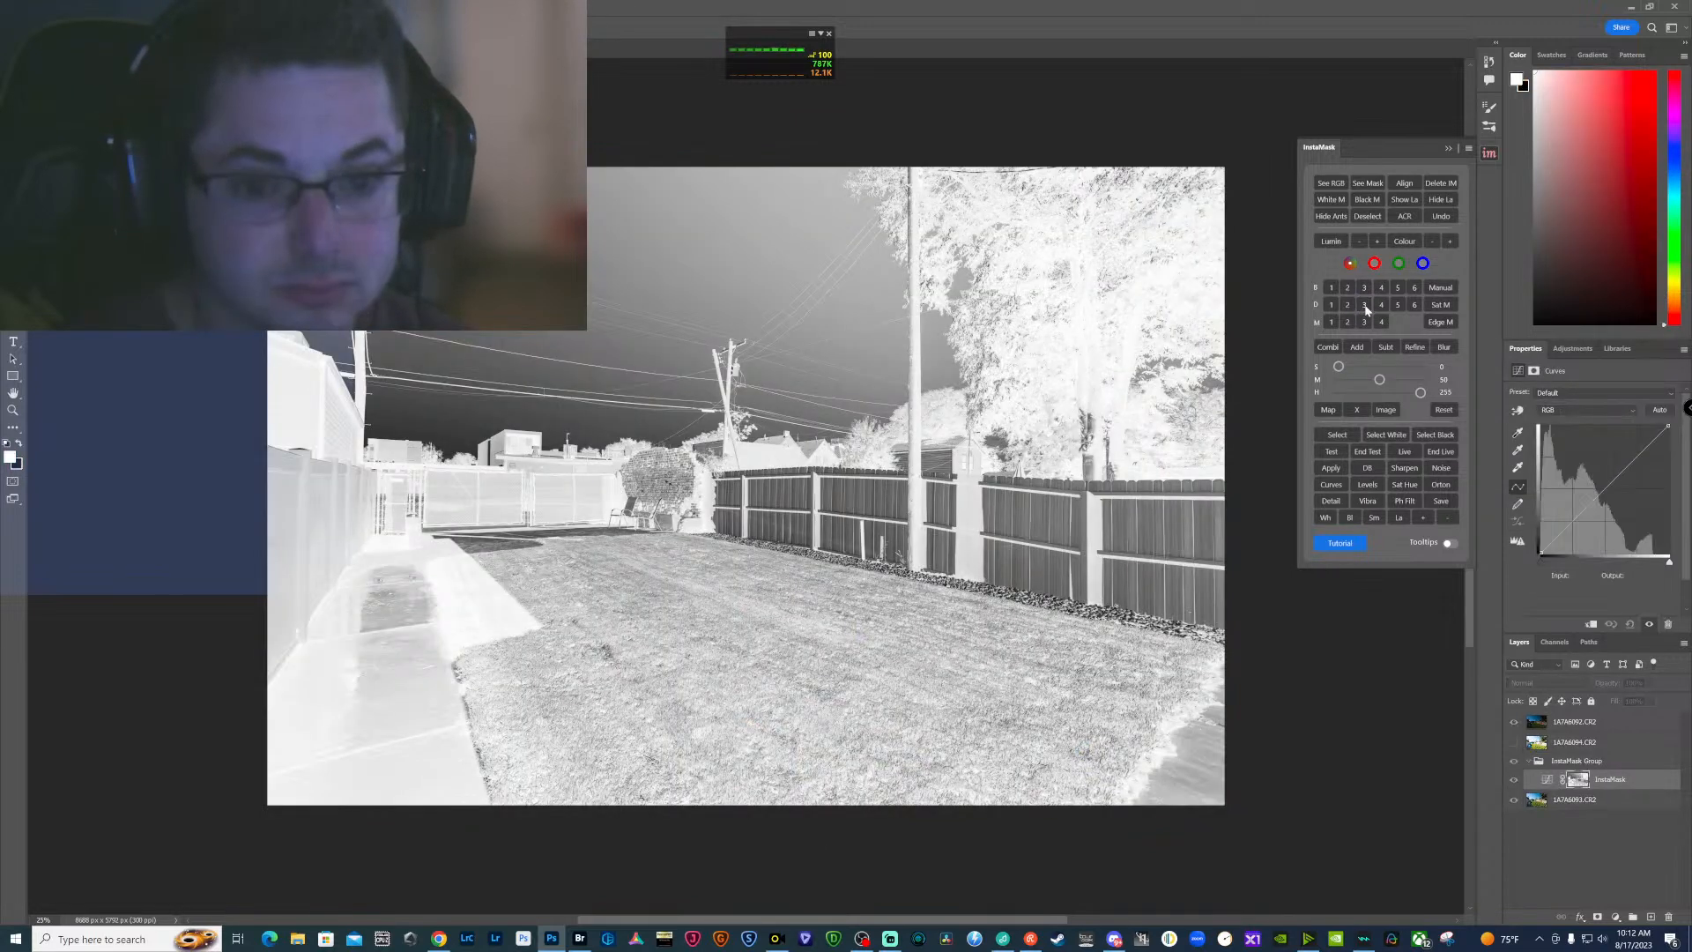
left_click(1381, 305)
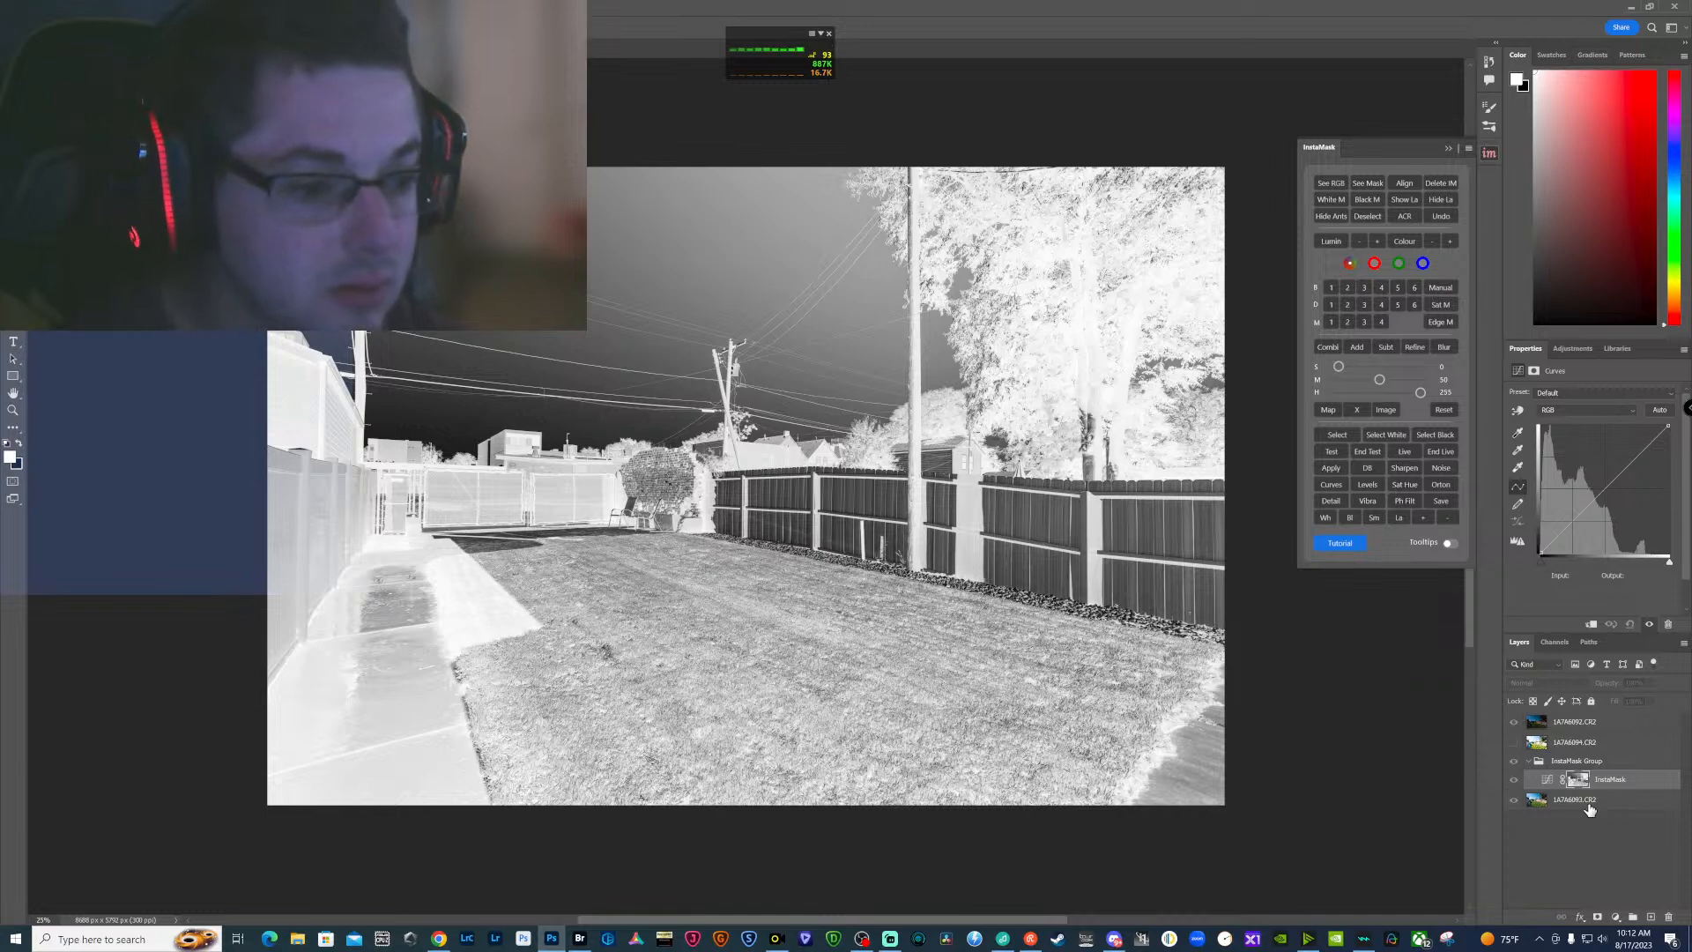
Load the InstaMask mask as a selection, apply it as the bright layer's mask, and hide the dark layer to reveal the blend
left_click(1588, 802)
left_click(1585, 782, "ctrl")
left_click(1514, 743)
left_click(1539, 744)
left_click(1598, 917)
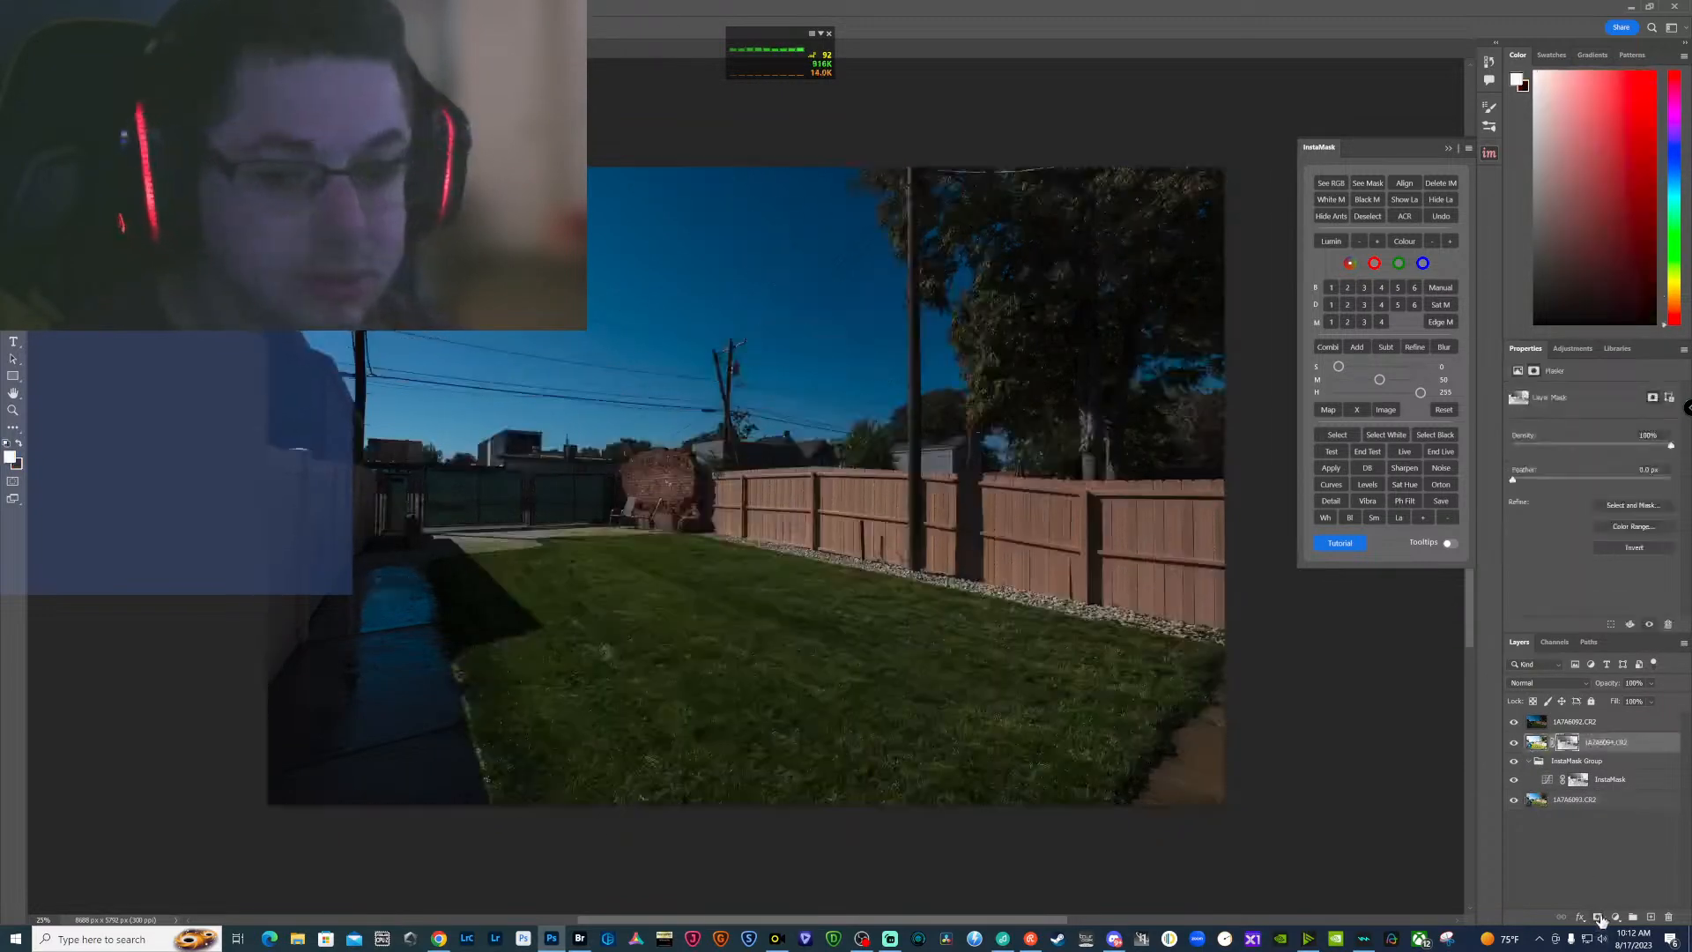
left_click(1514, 723)
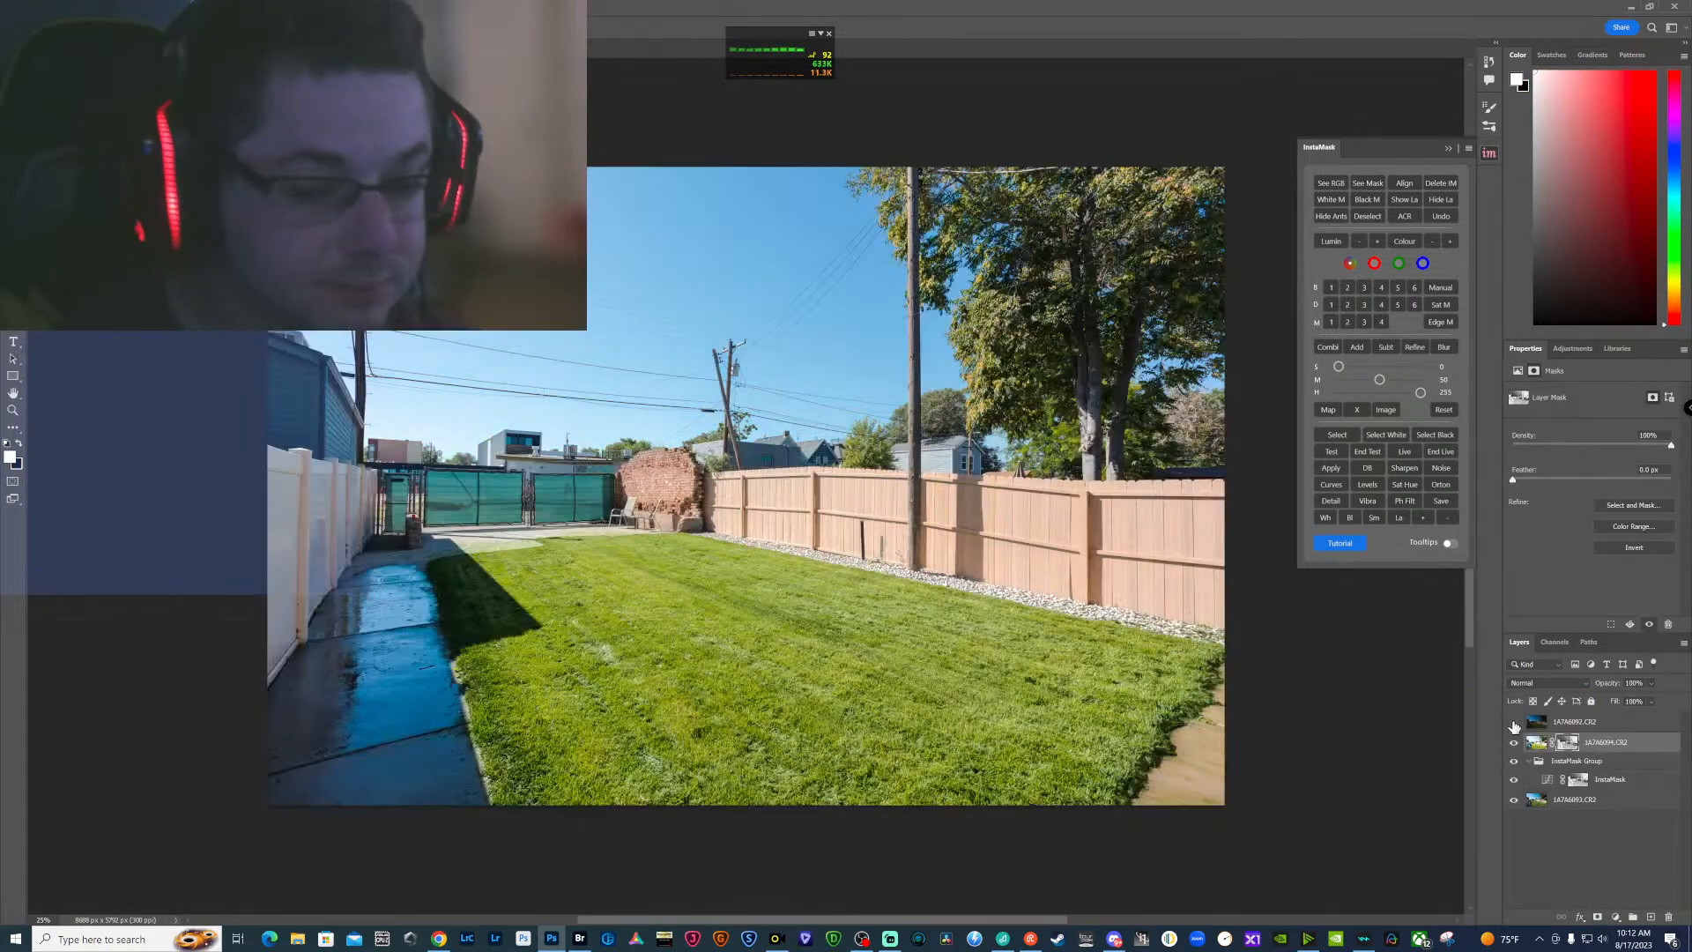
Merge the layers from the masked bright exposure down to the middle exposure into a new layer, keeping the originals
left_click(1627, 807)
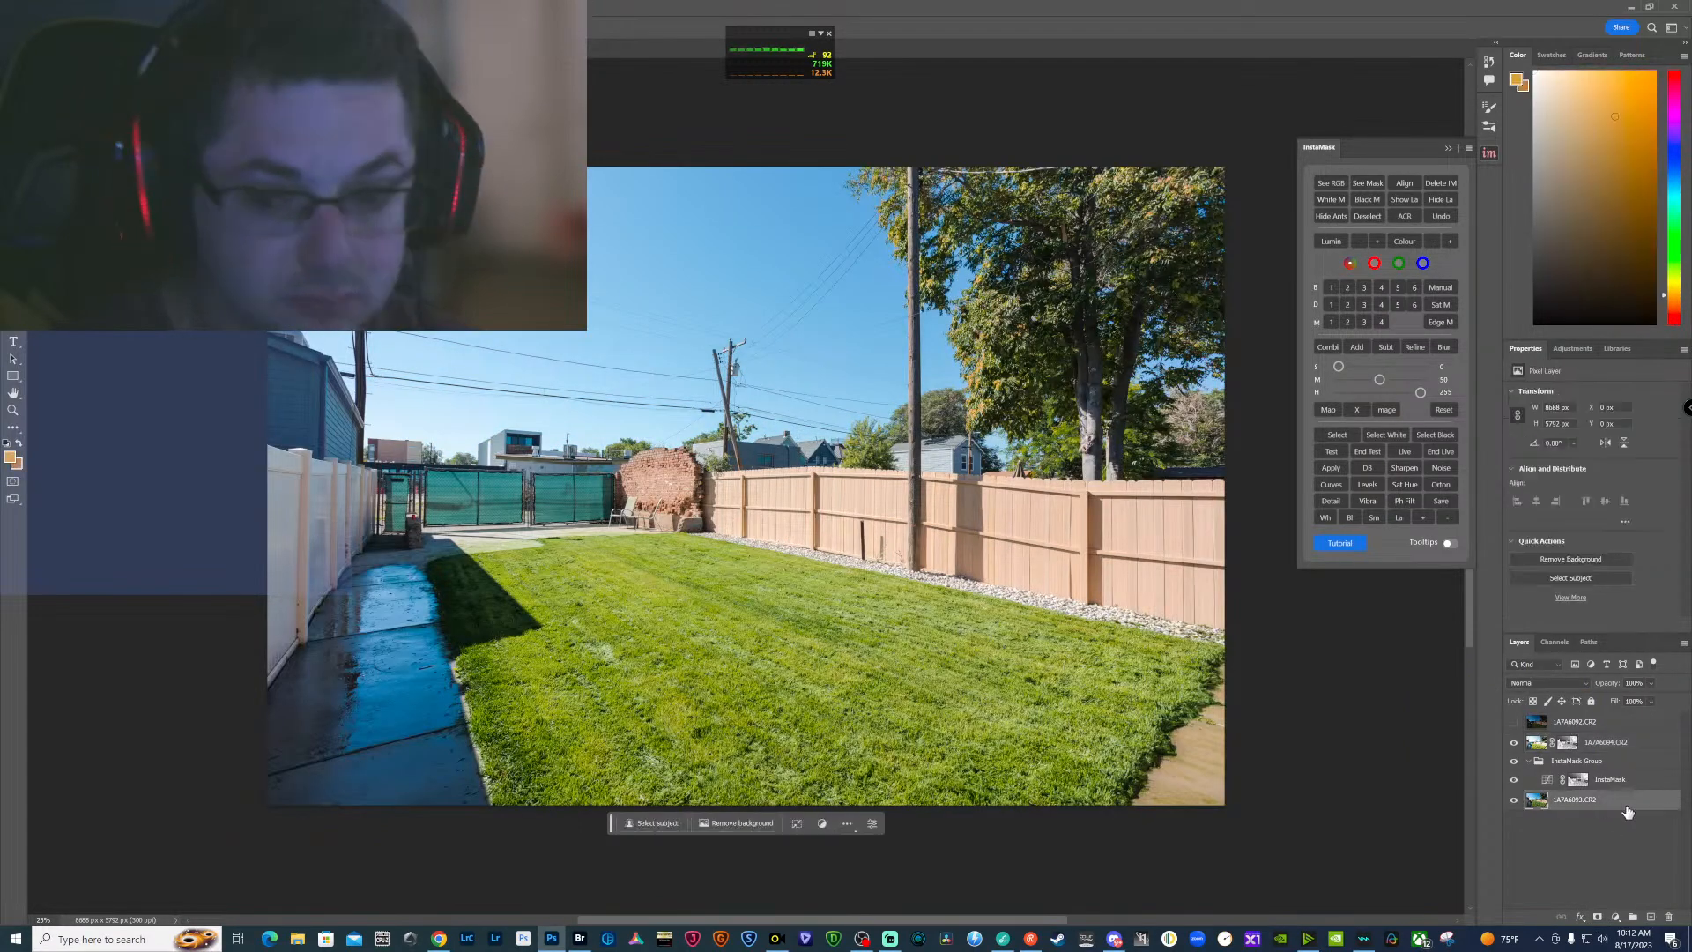
right_click(1624, 746)
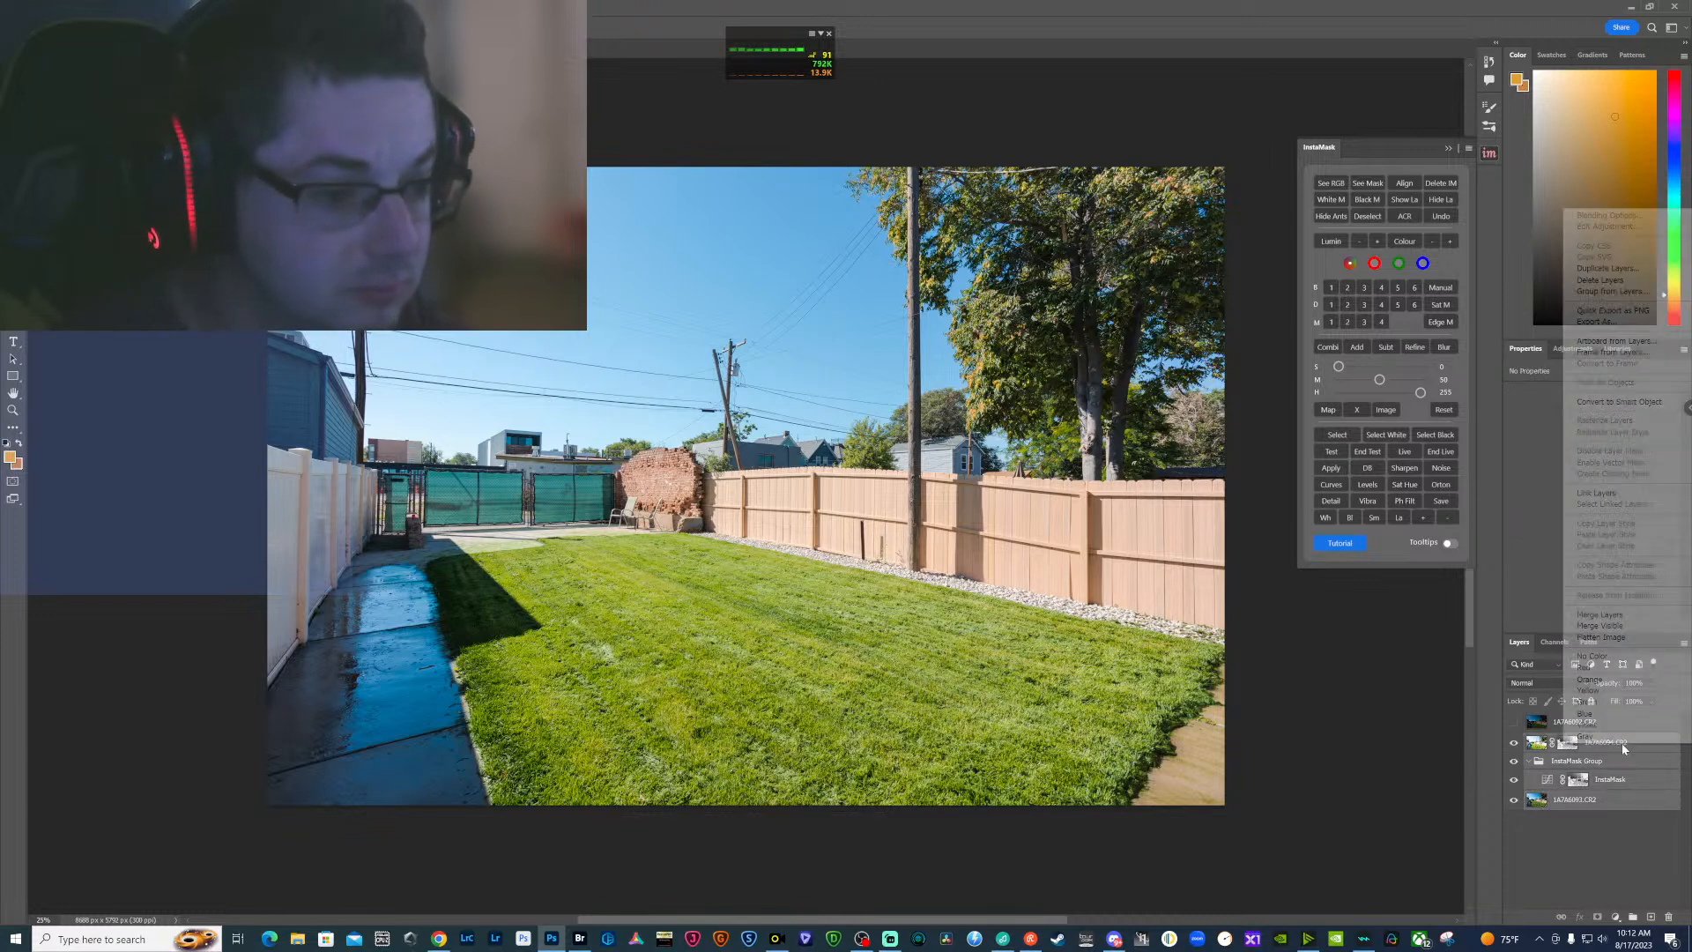
left_click(1625, 619)
Show the dark exposure layer and apply a Camera Raw filter to it with Exposure +1.00 and Contrast -24
left_click(1515, 722)
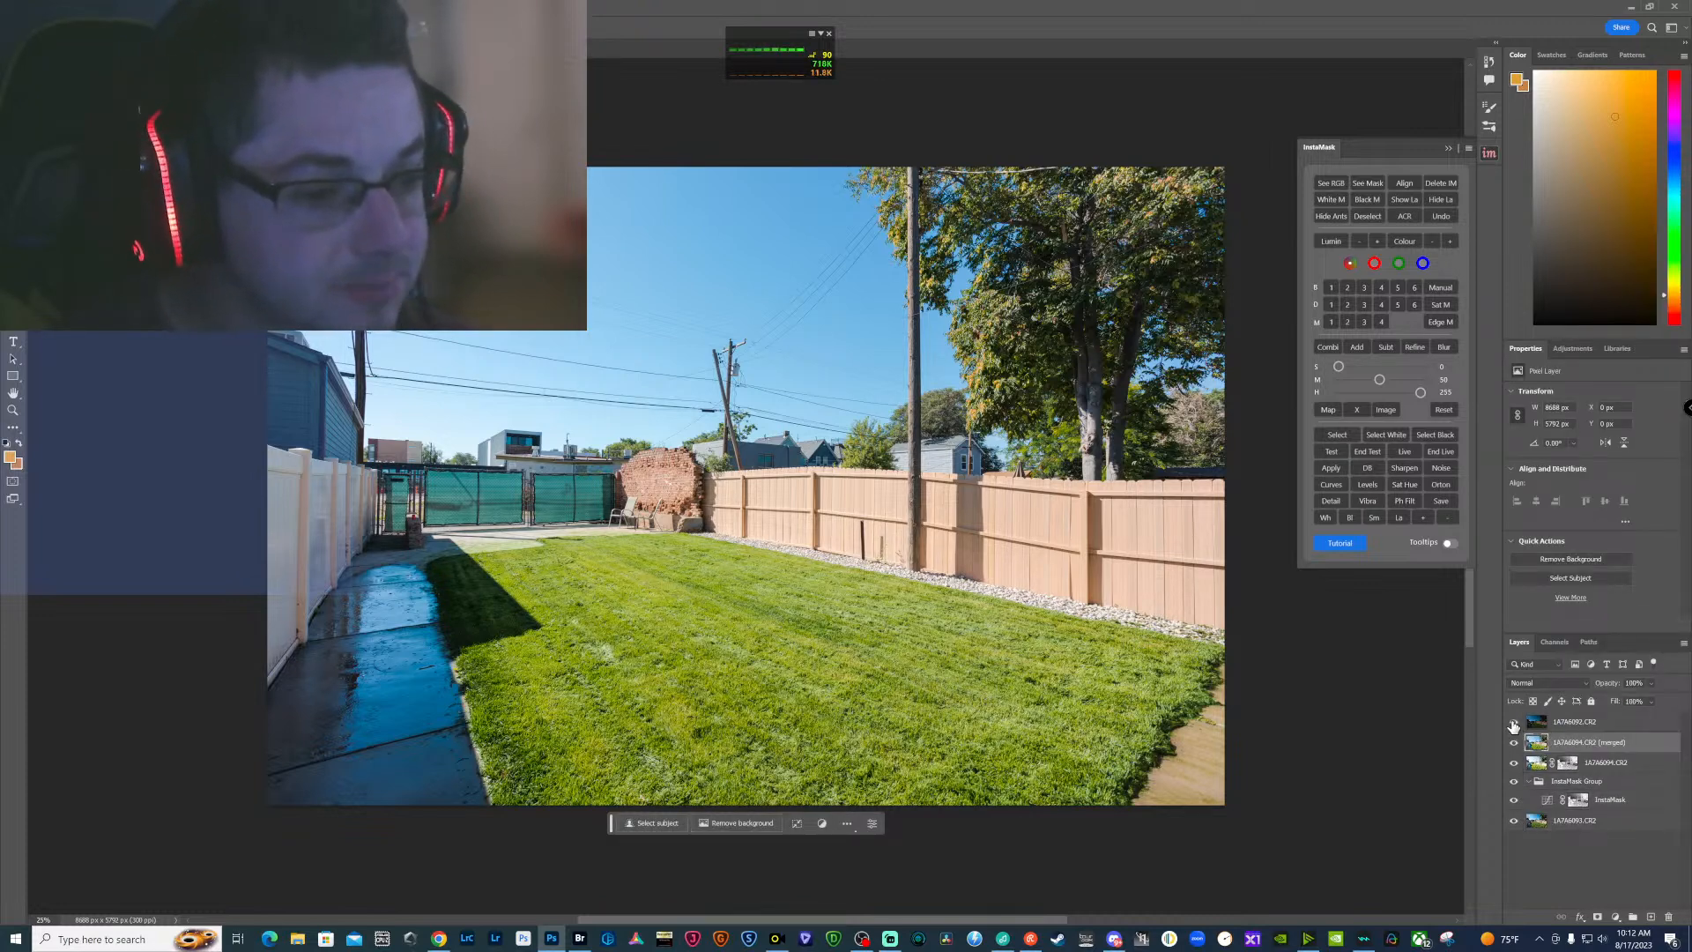
left_click(1536, 726)
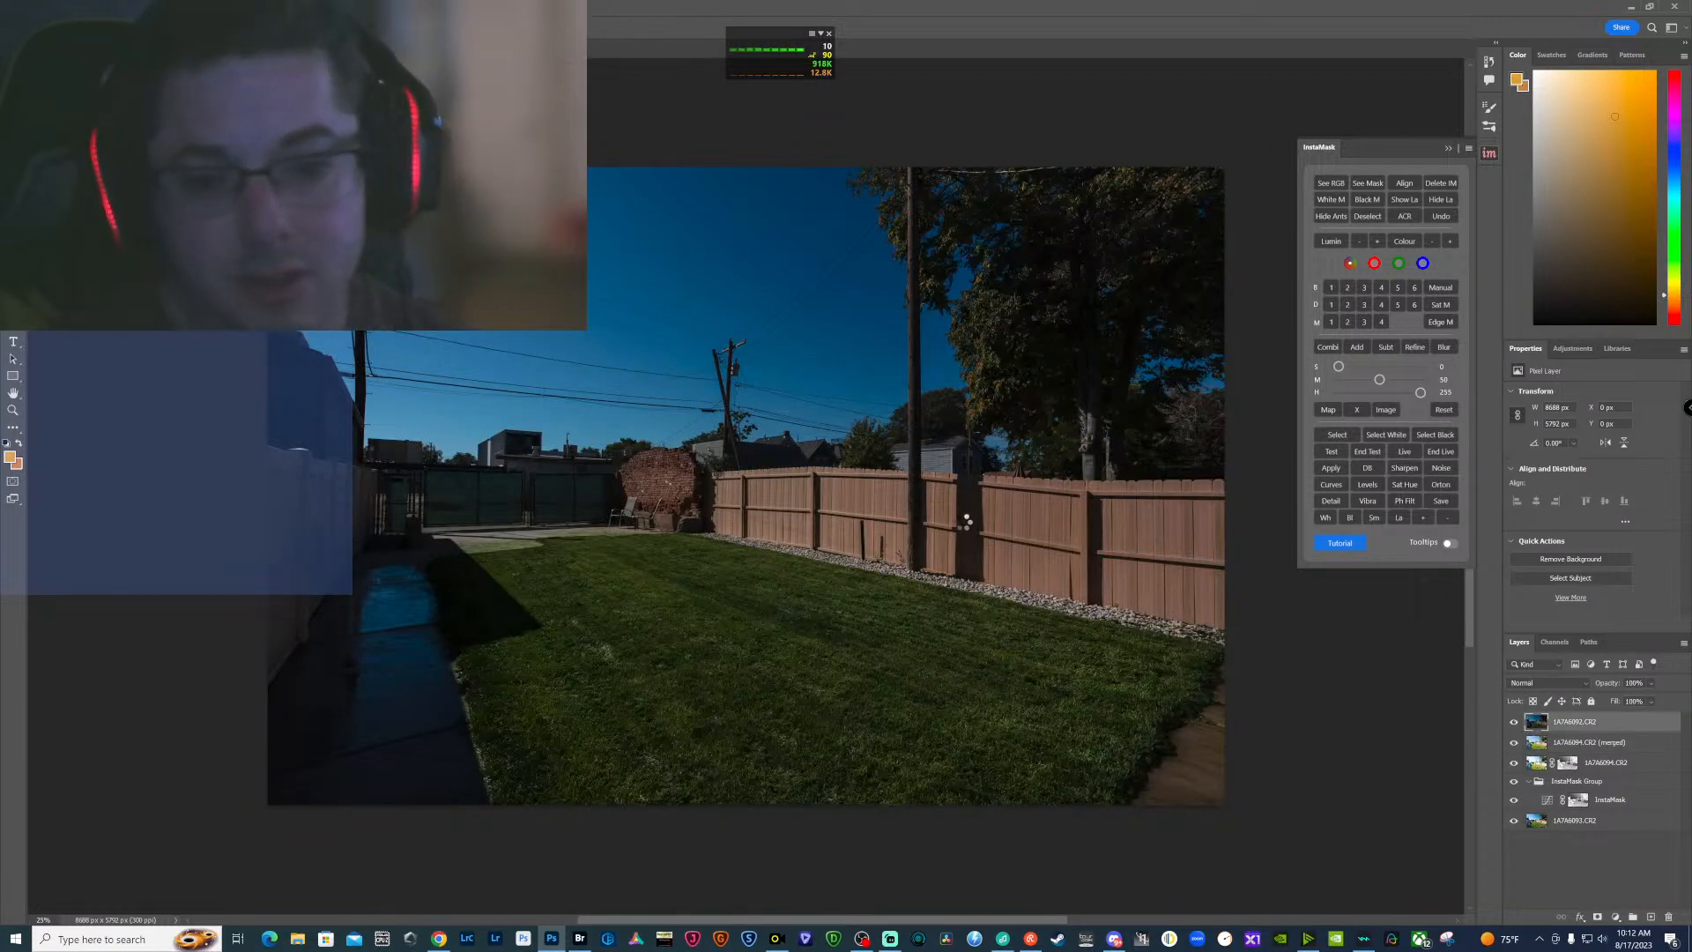
key("ctrl+shift+a")
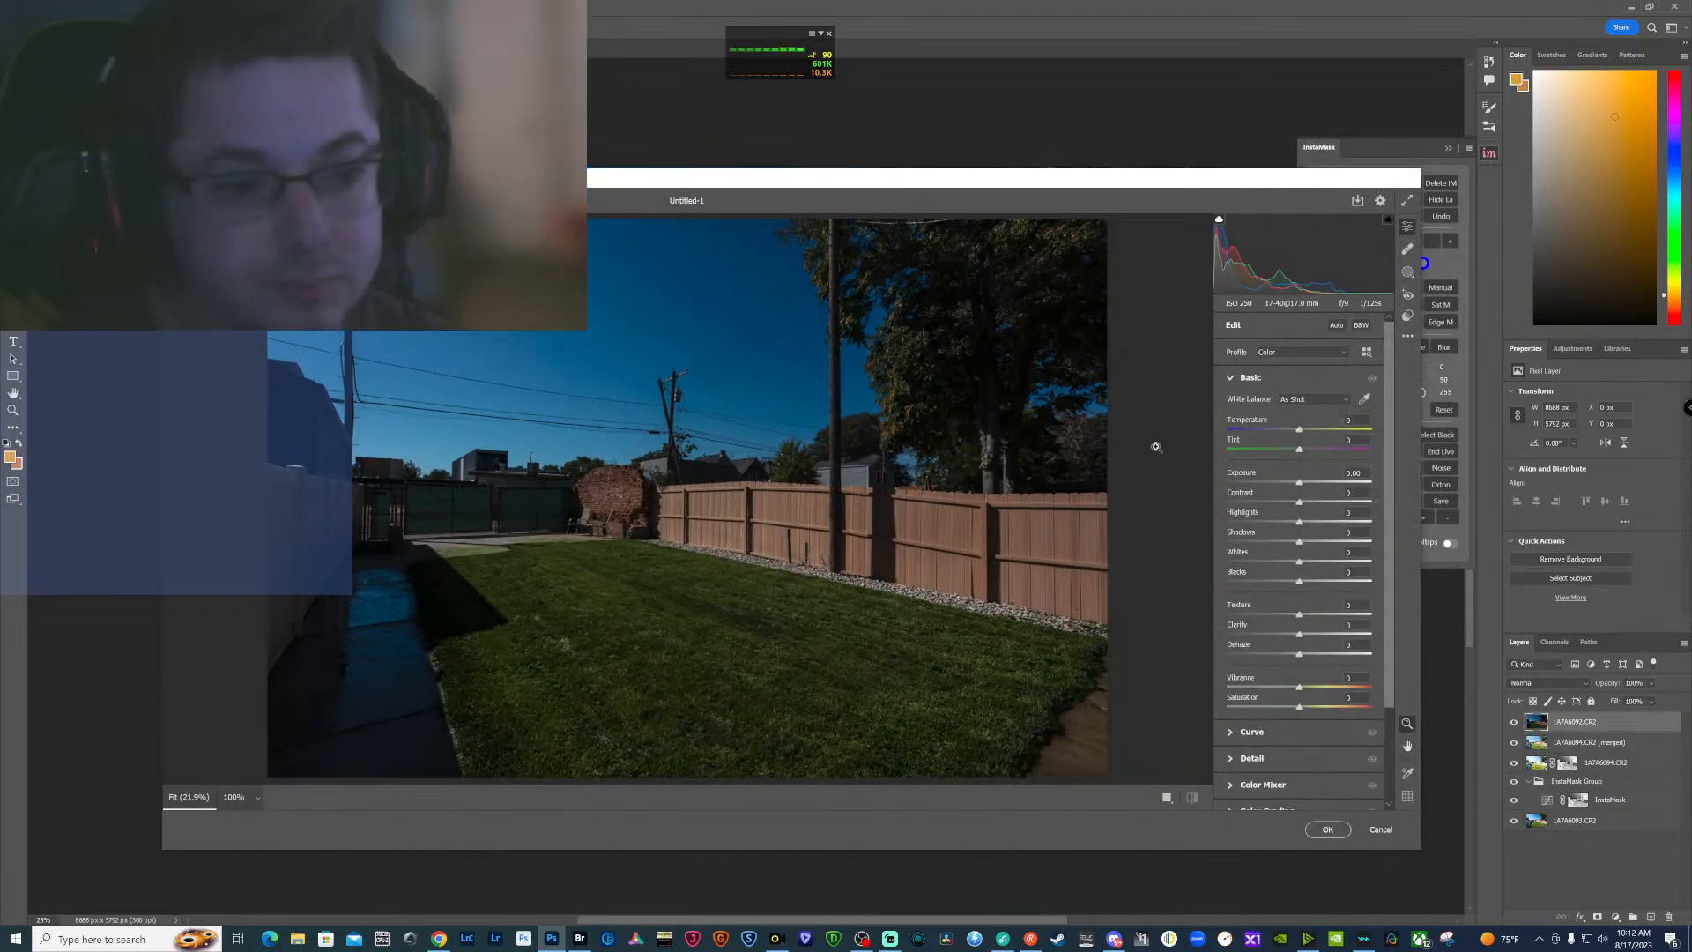
left_click(1363, 468)
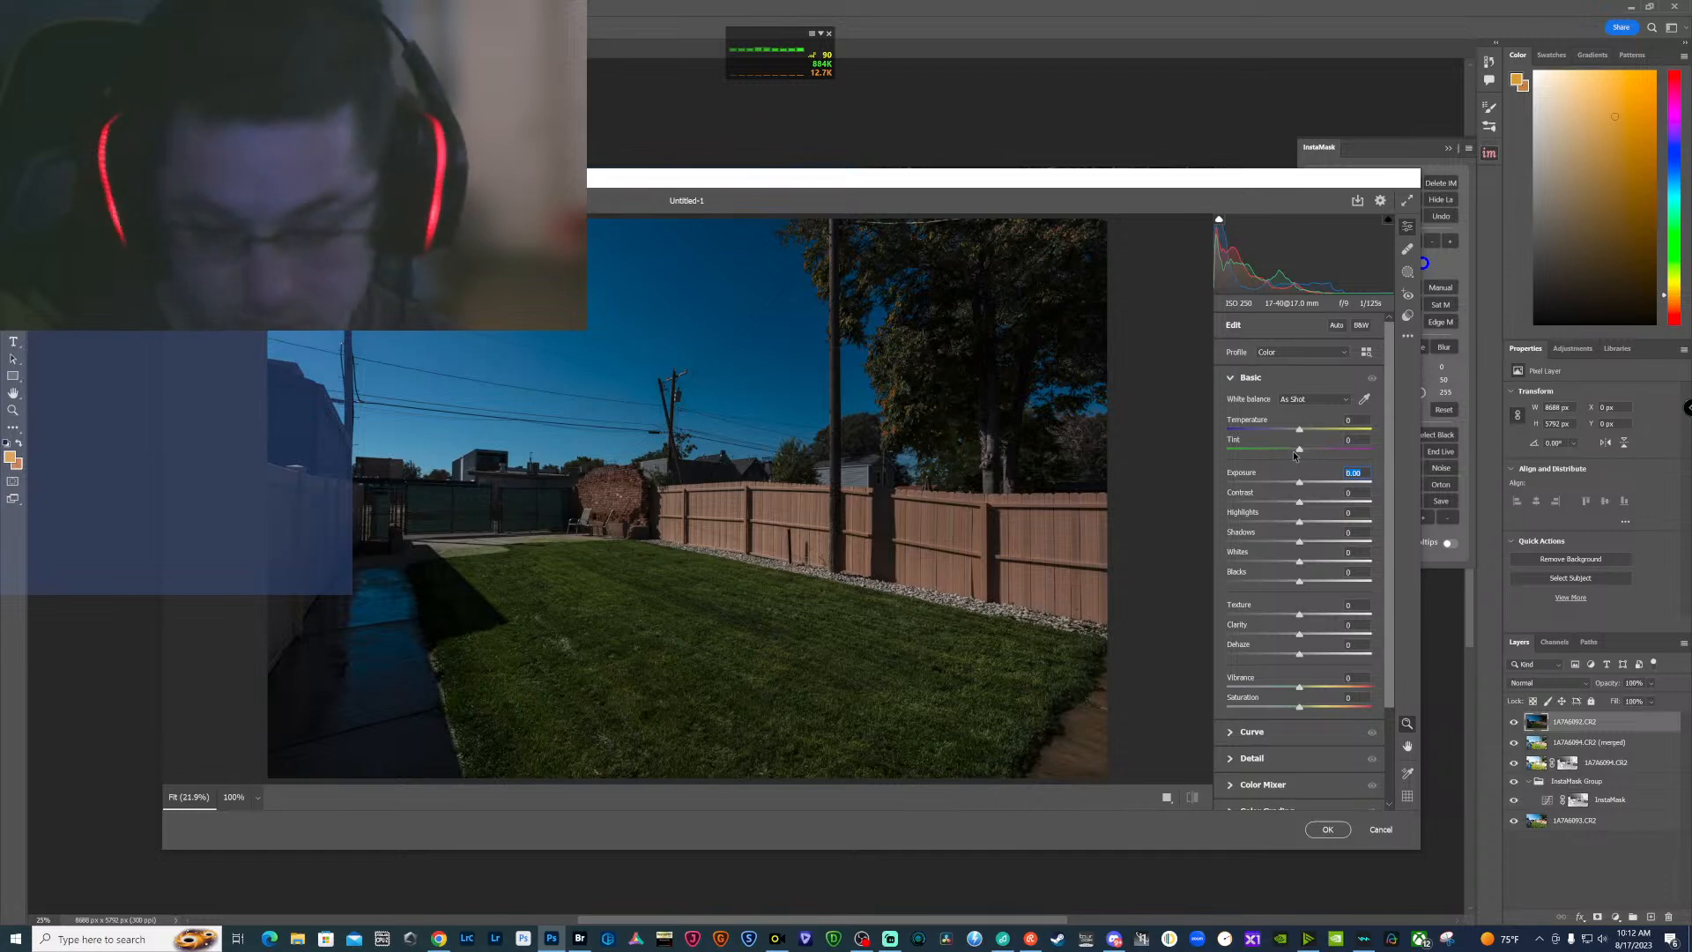
type("1")
left_click_drag(1302, 504, 1283, 501)
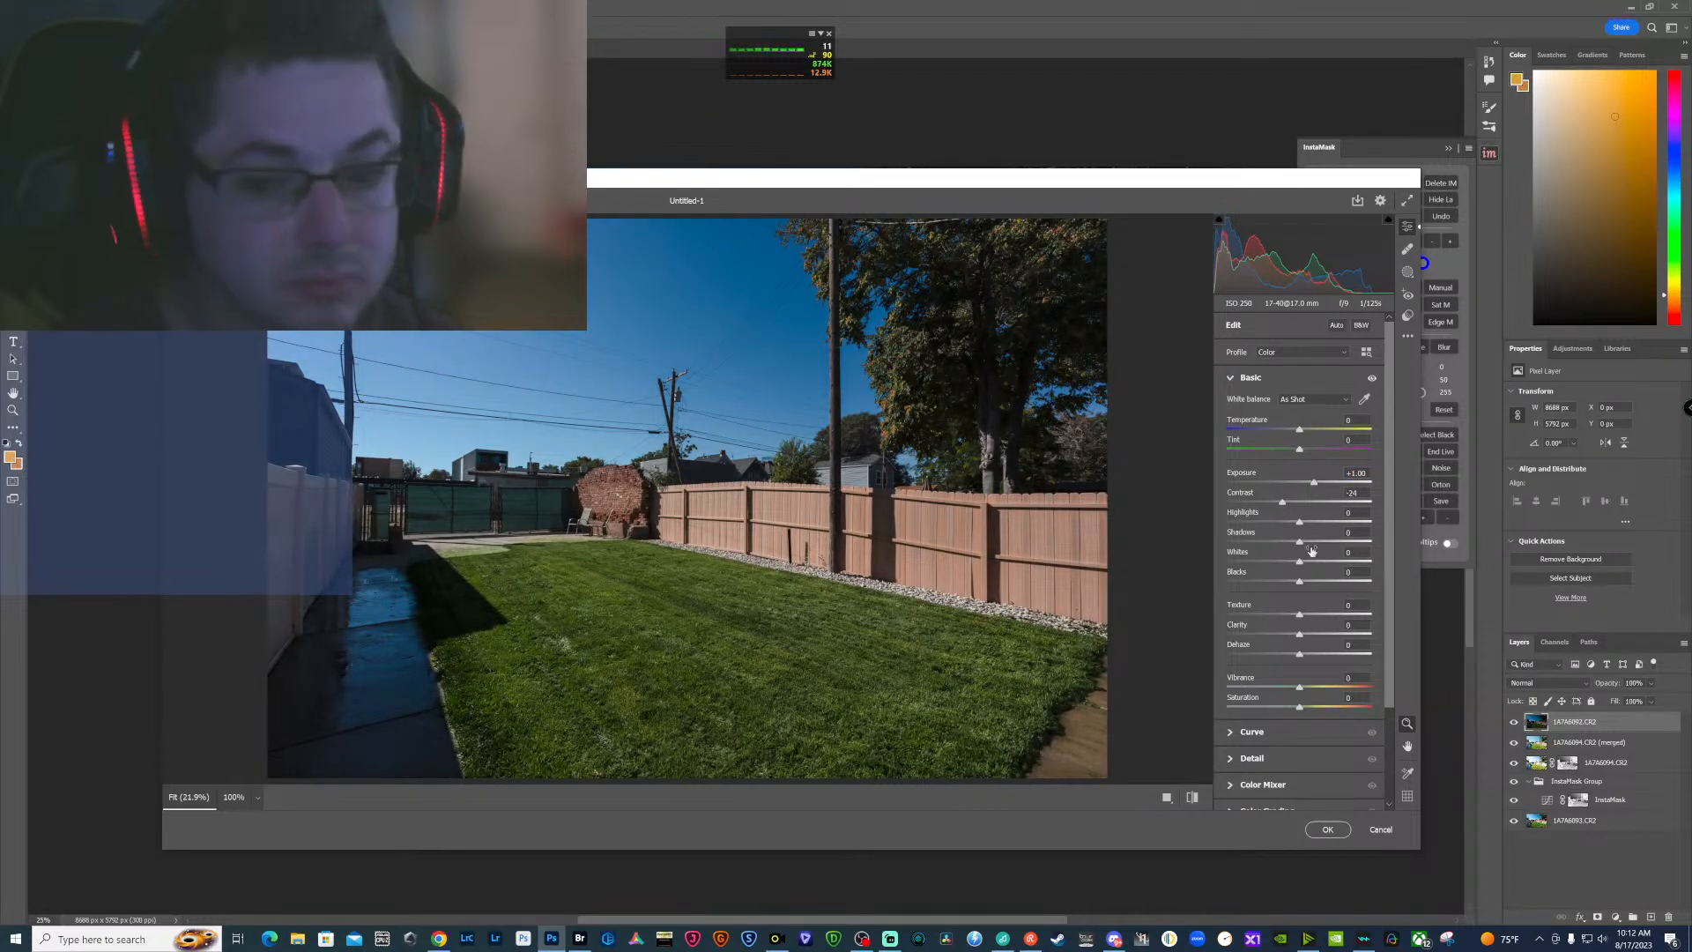
left_click(1329, 829)
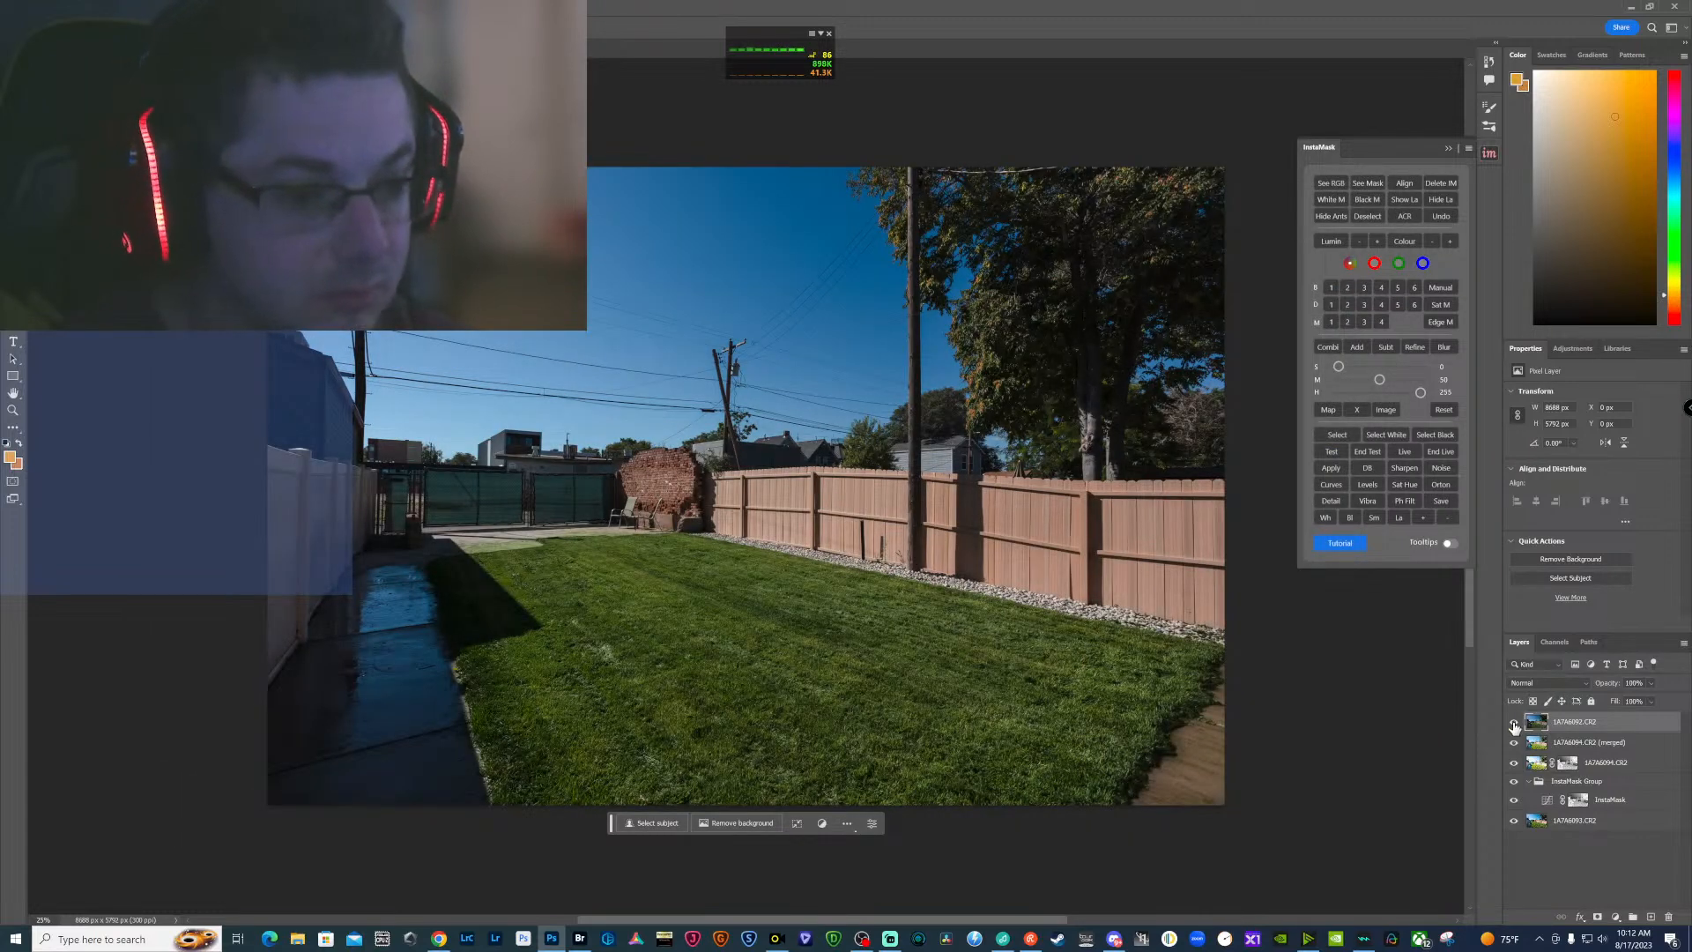
Hide the dark exposure layer, duplicate it, and show the copy, comparing it with the merged blend
left_click(1514, 725)
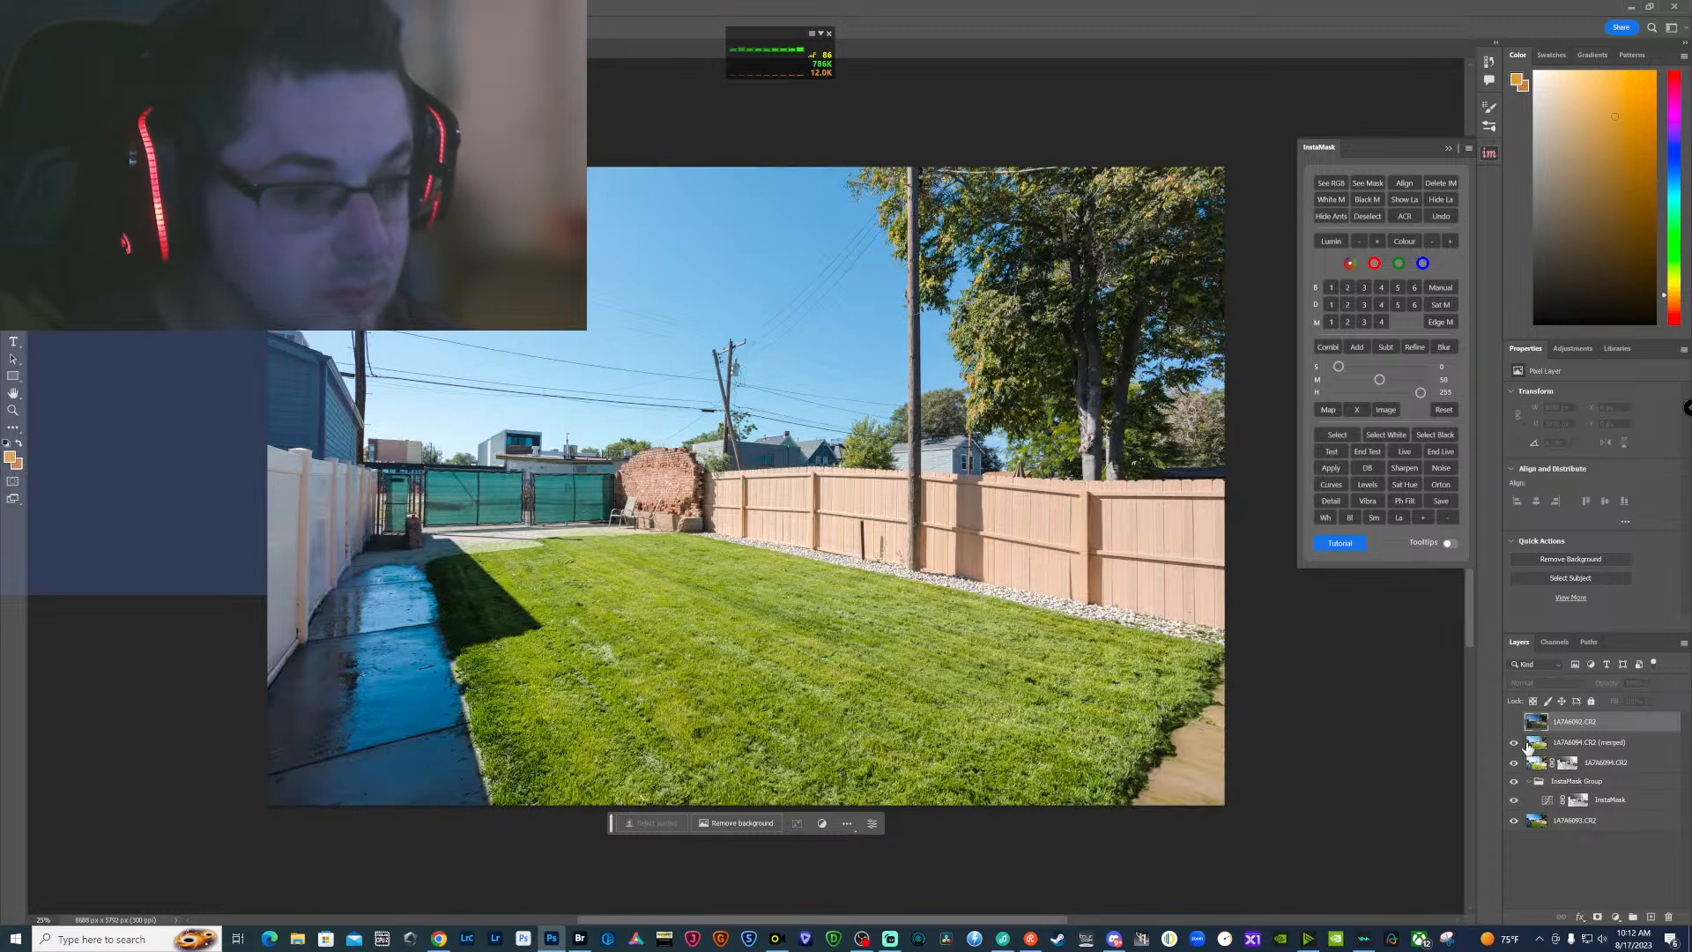
left_click(1534, 745)
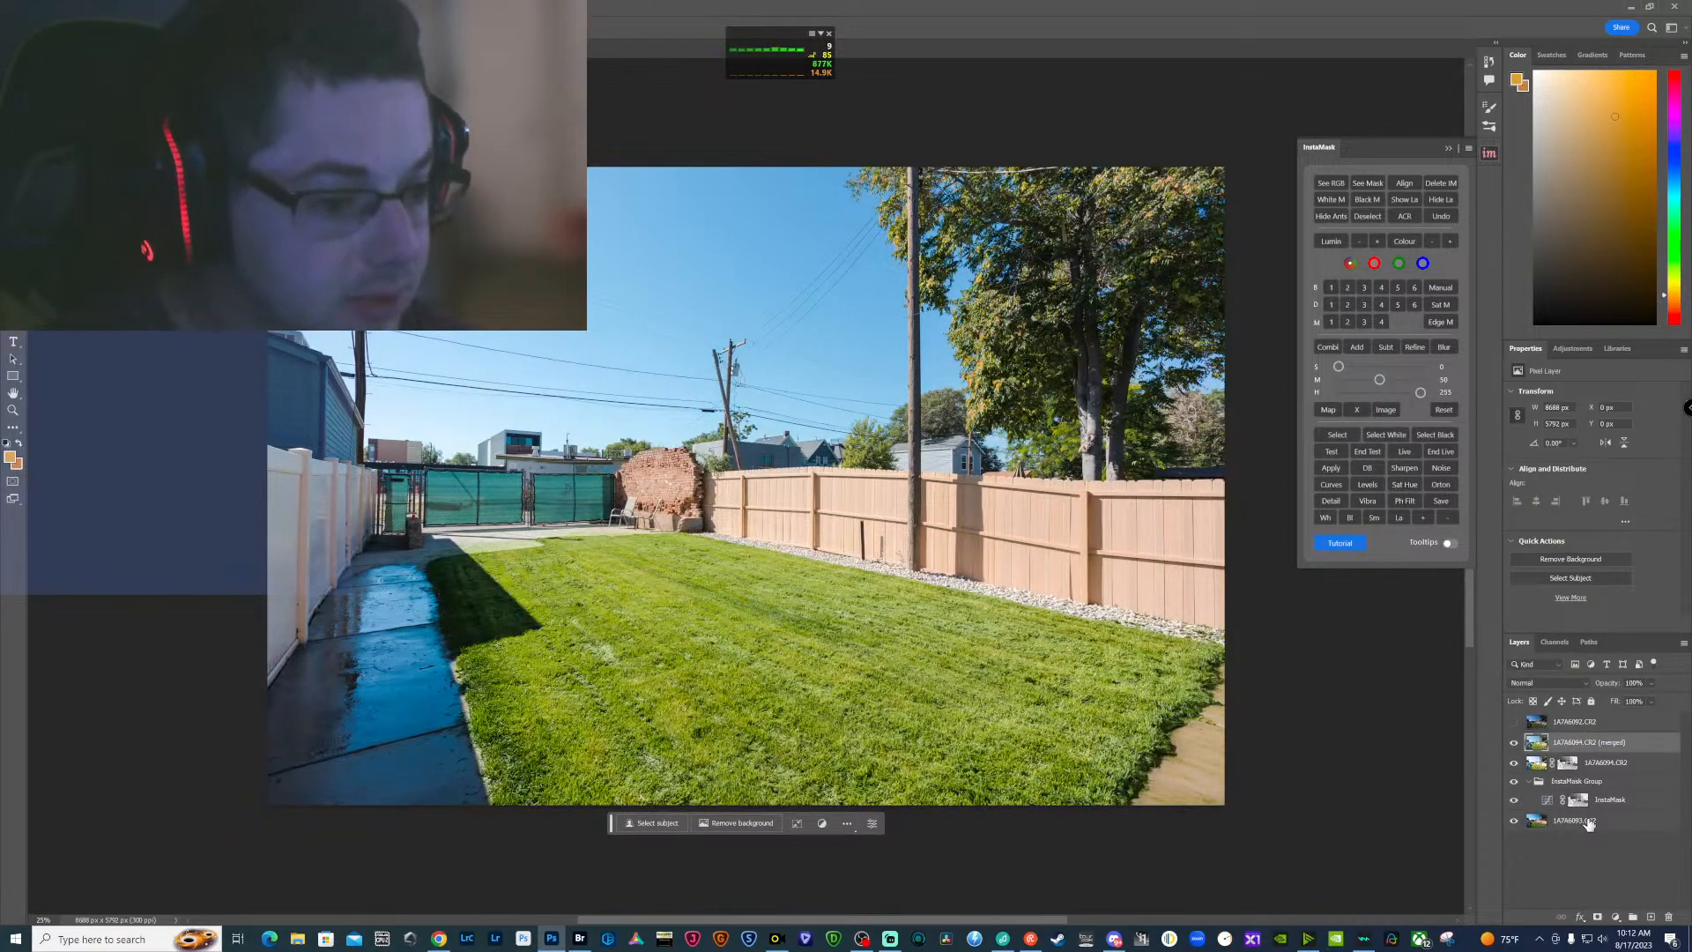
left_click_drag(1581, 728, 1651, 916)
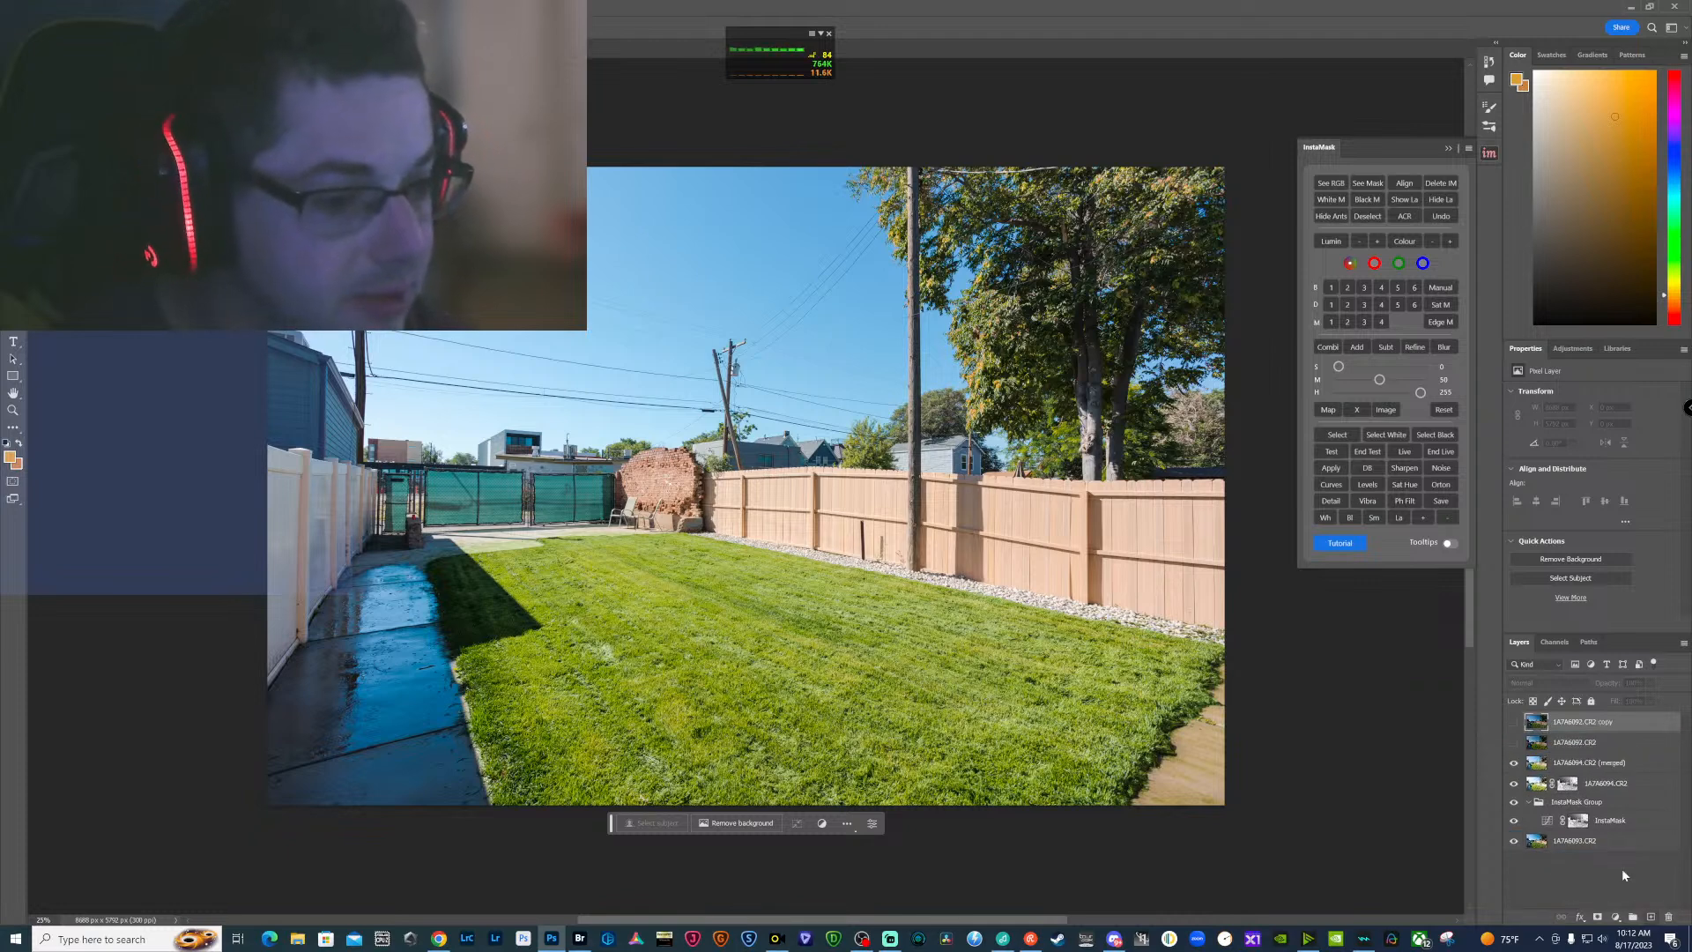
left_click(1515, 721)
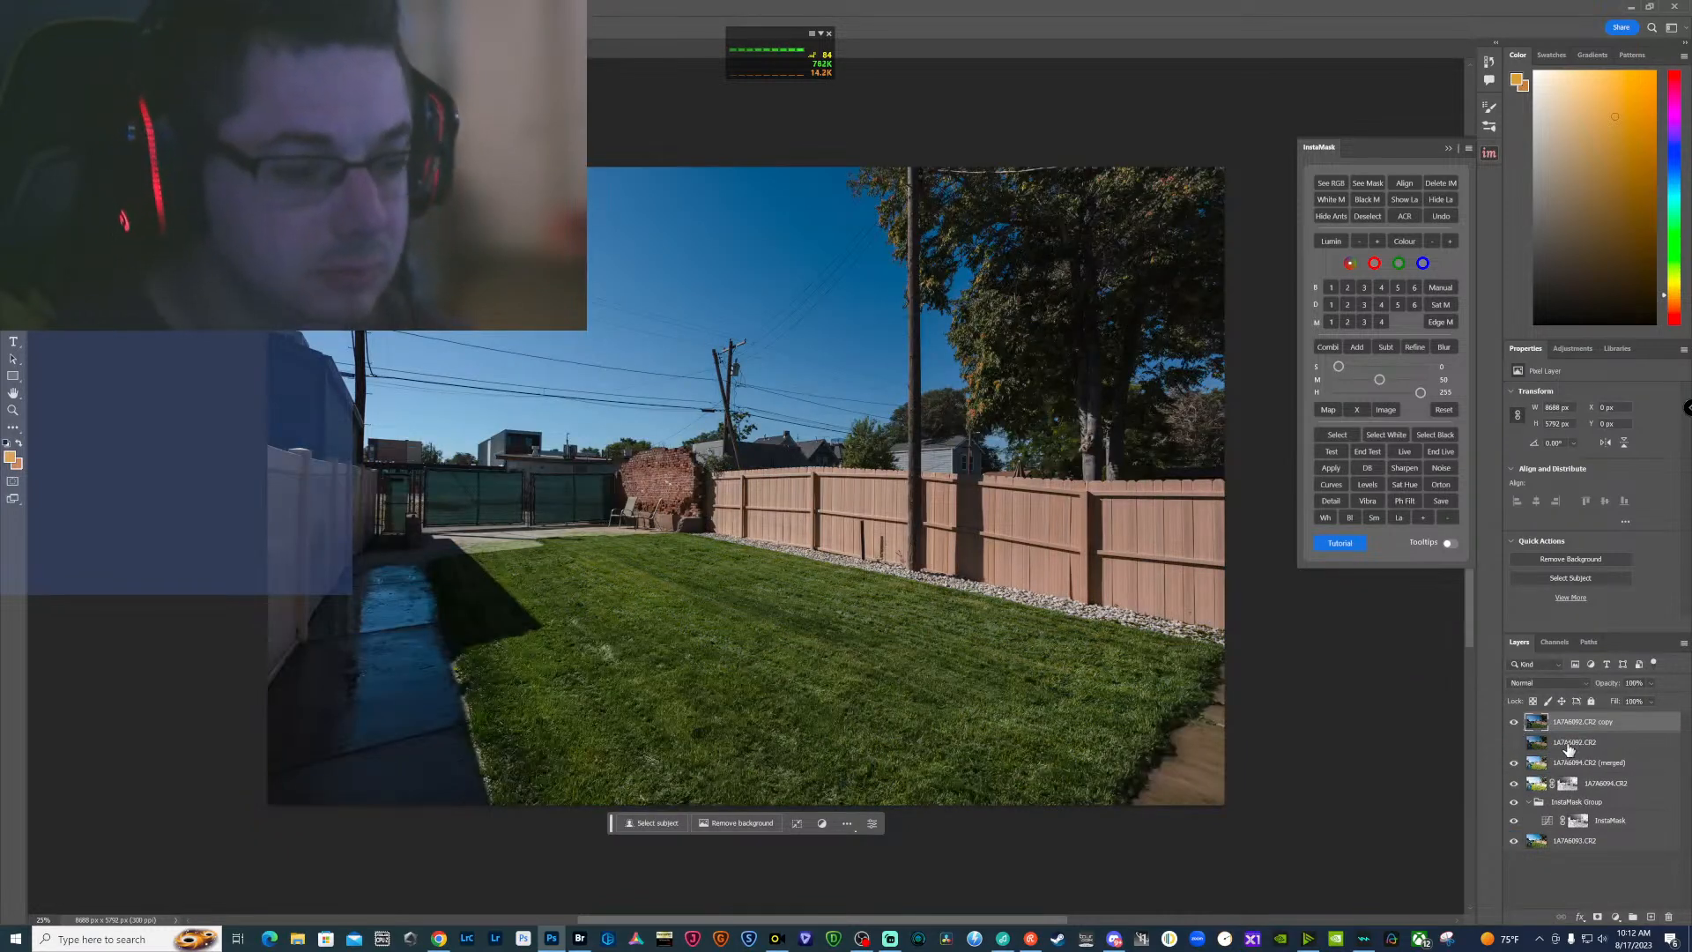
left_click(1516, 722)
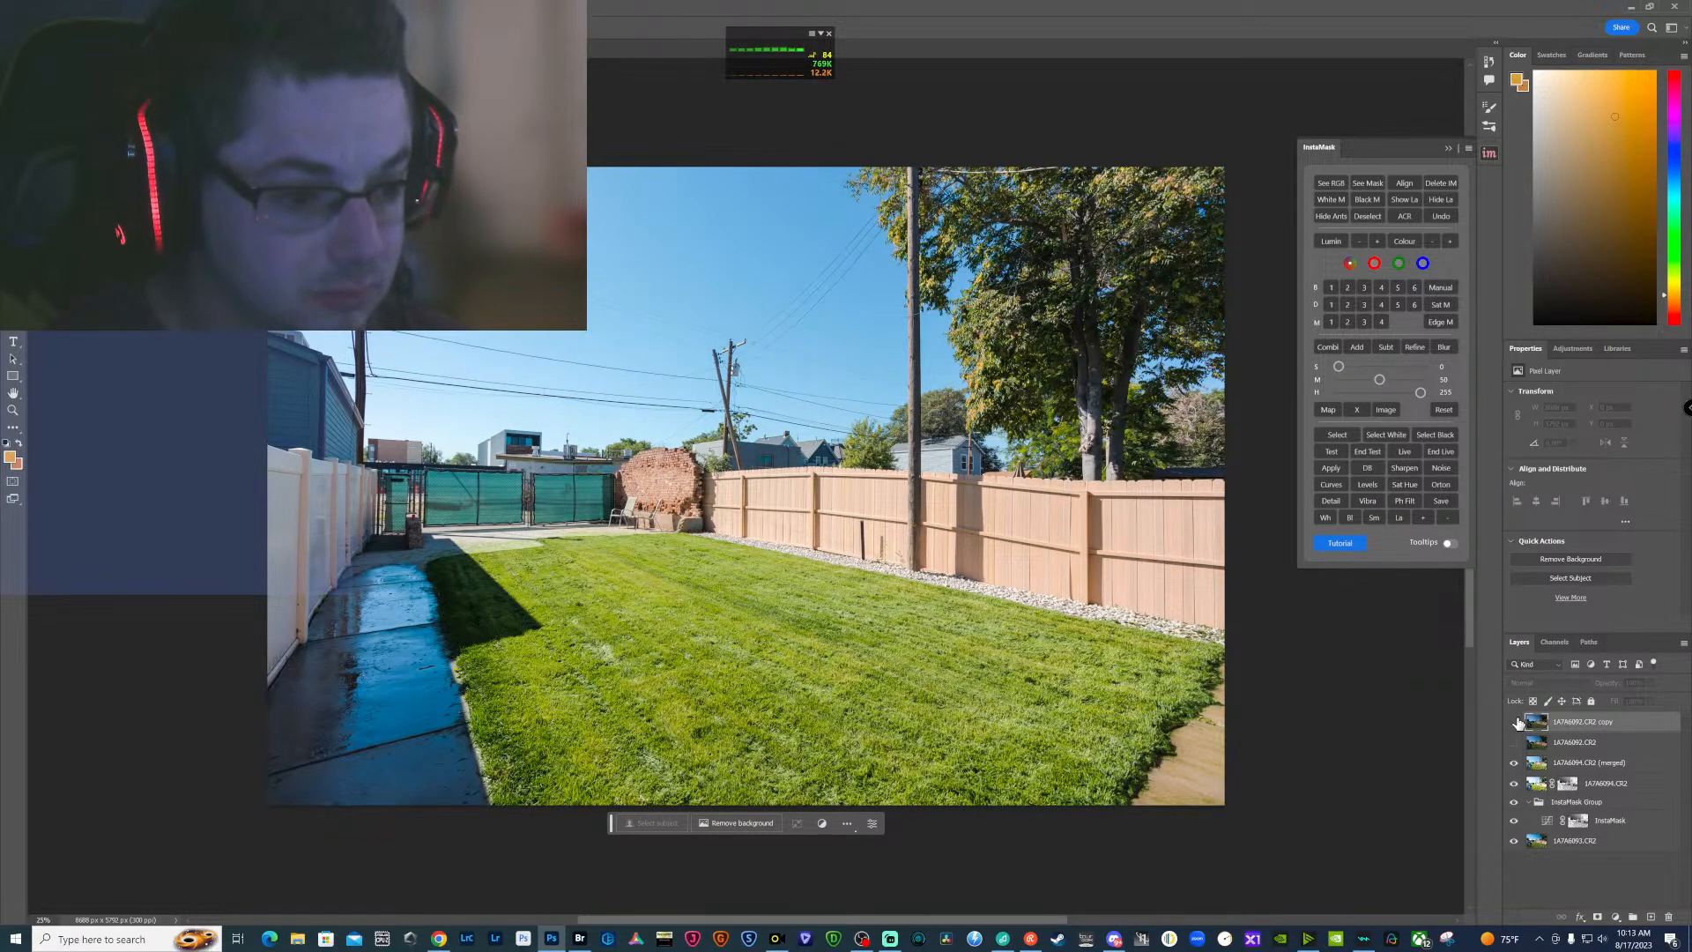
left_click(1516, 722)
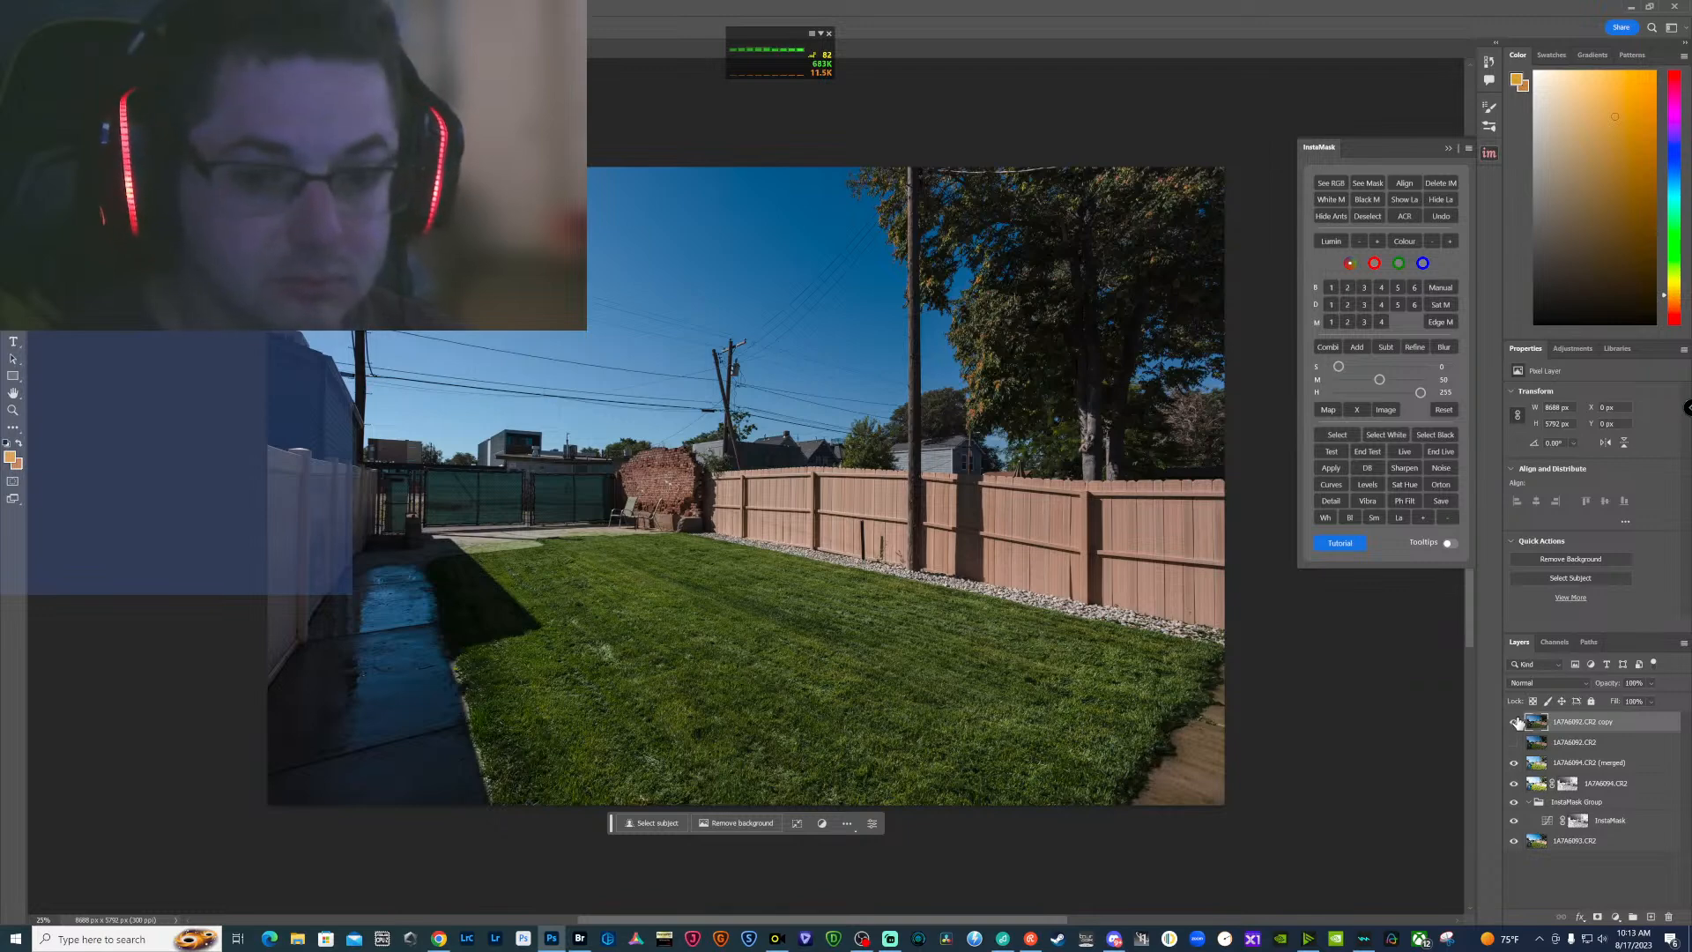
Mask the dark layer's copy to a selection of the sky and place it beneath the hidden original dark layer
left_click(1514, 743)
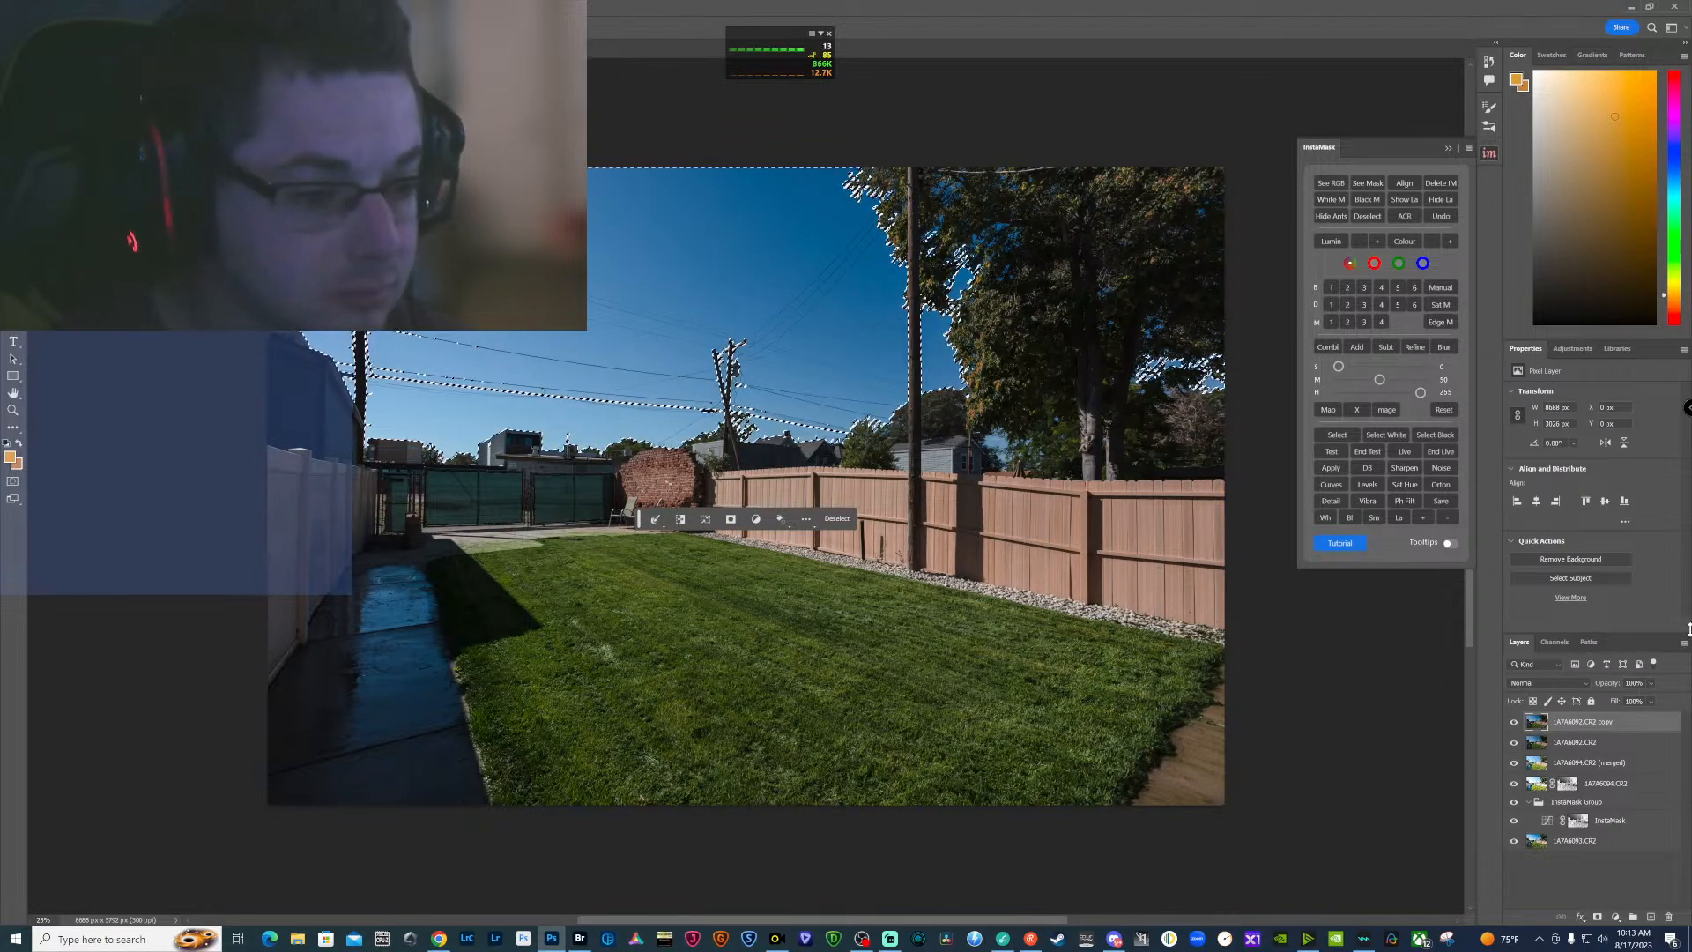
left_click(1598, 917)
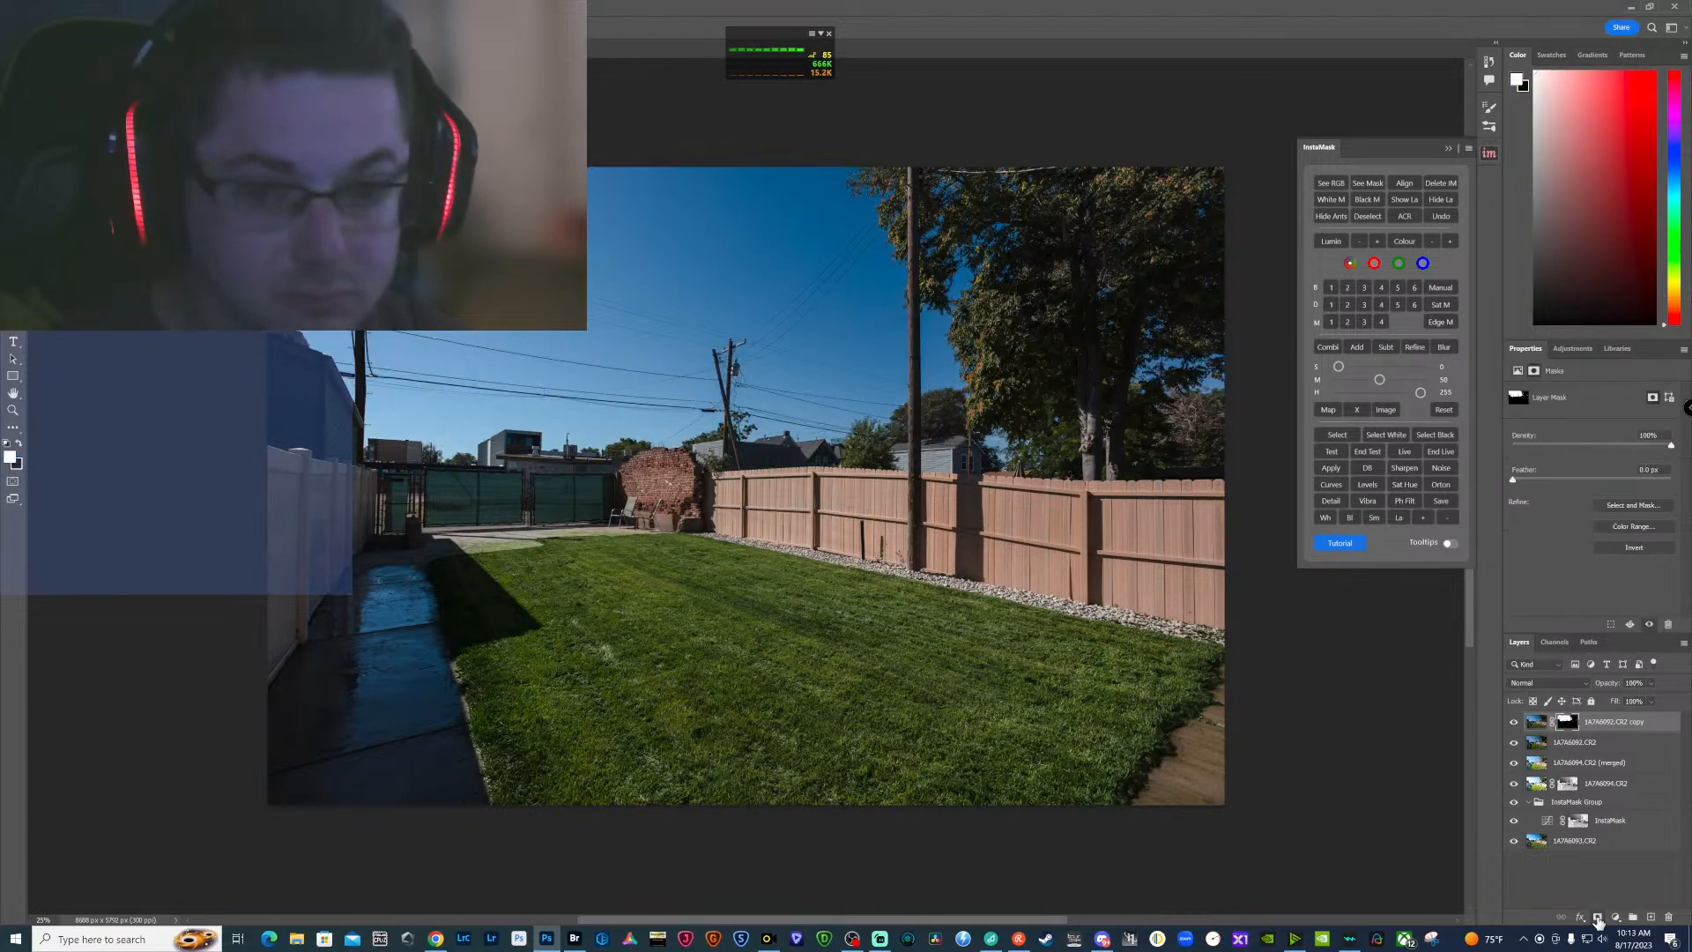
left_click(1515, 743)
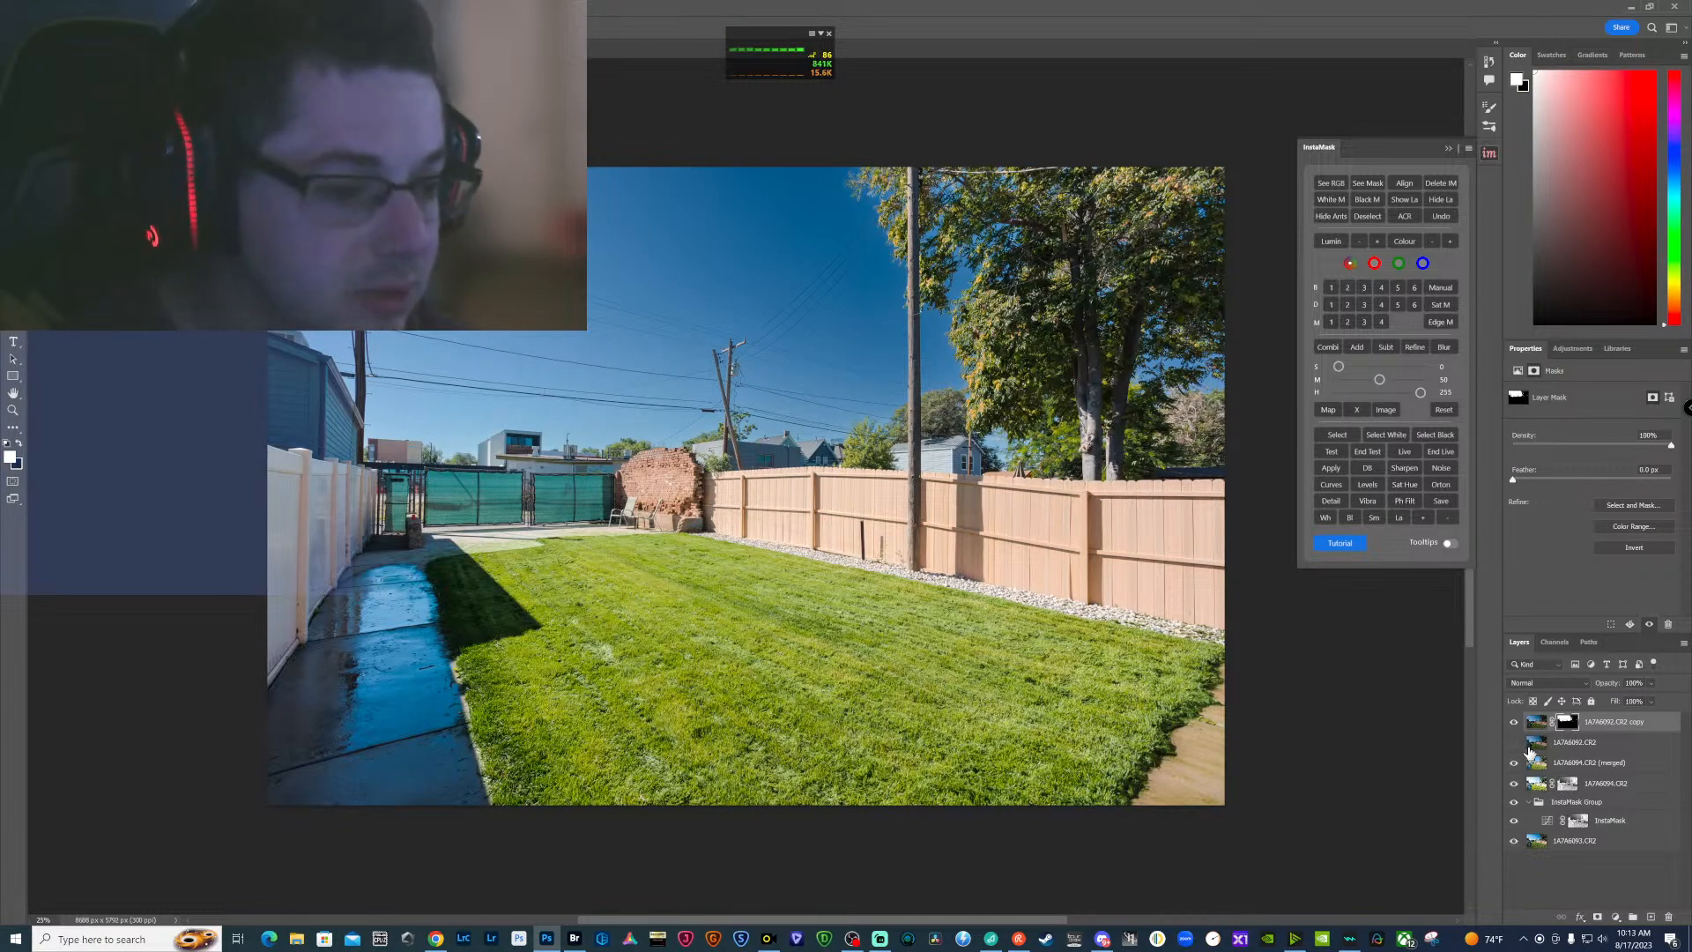
left_click_drag(1615, 725, 1611, 749)
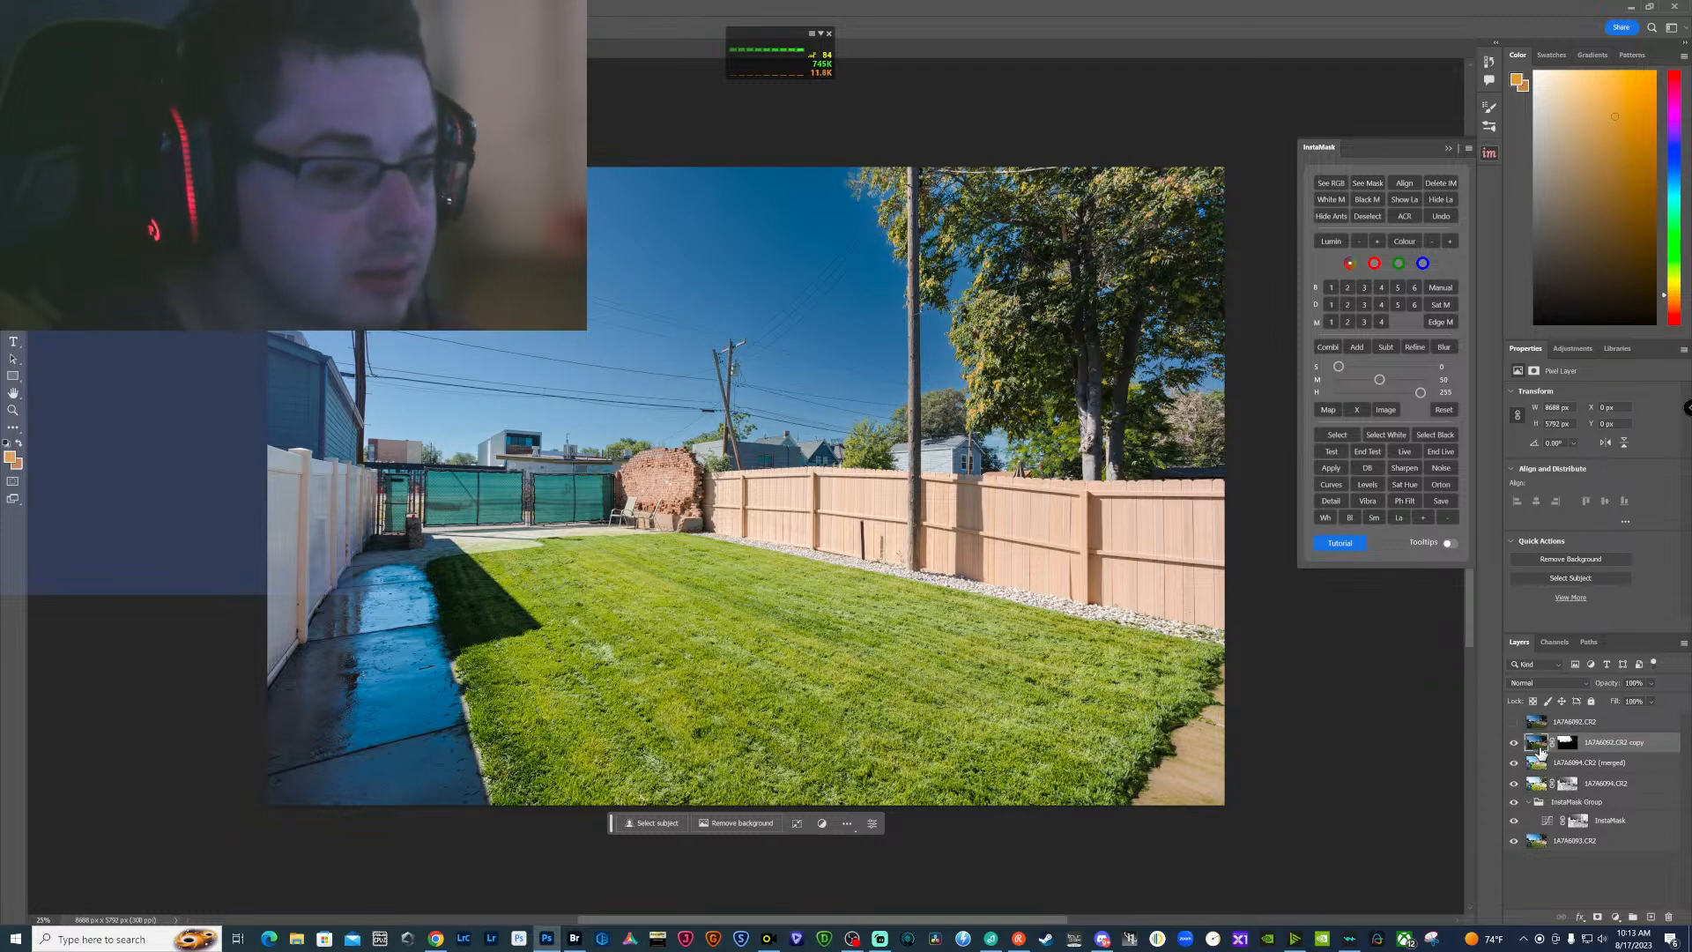
Apply a Camera Raw filter to the sky-masked copy with Exposure +0.40, Shadows +39 and Blacks +36
key("ctrl+shift+a")
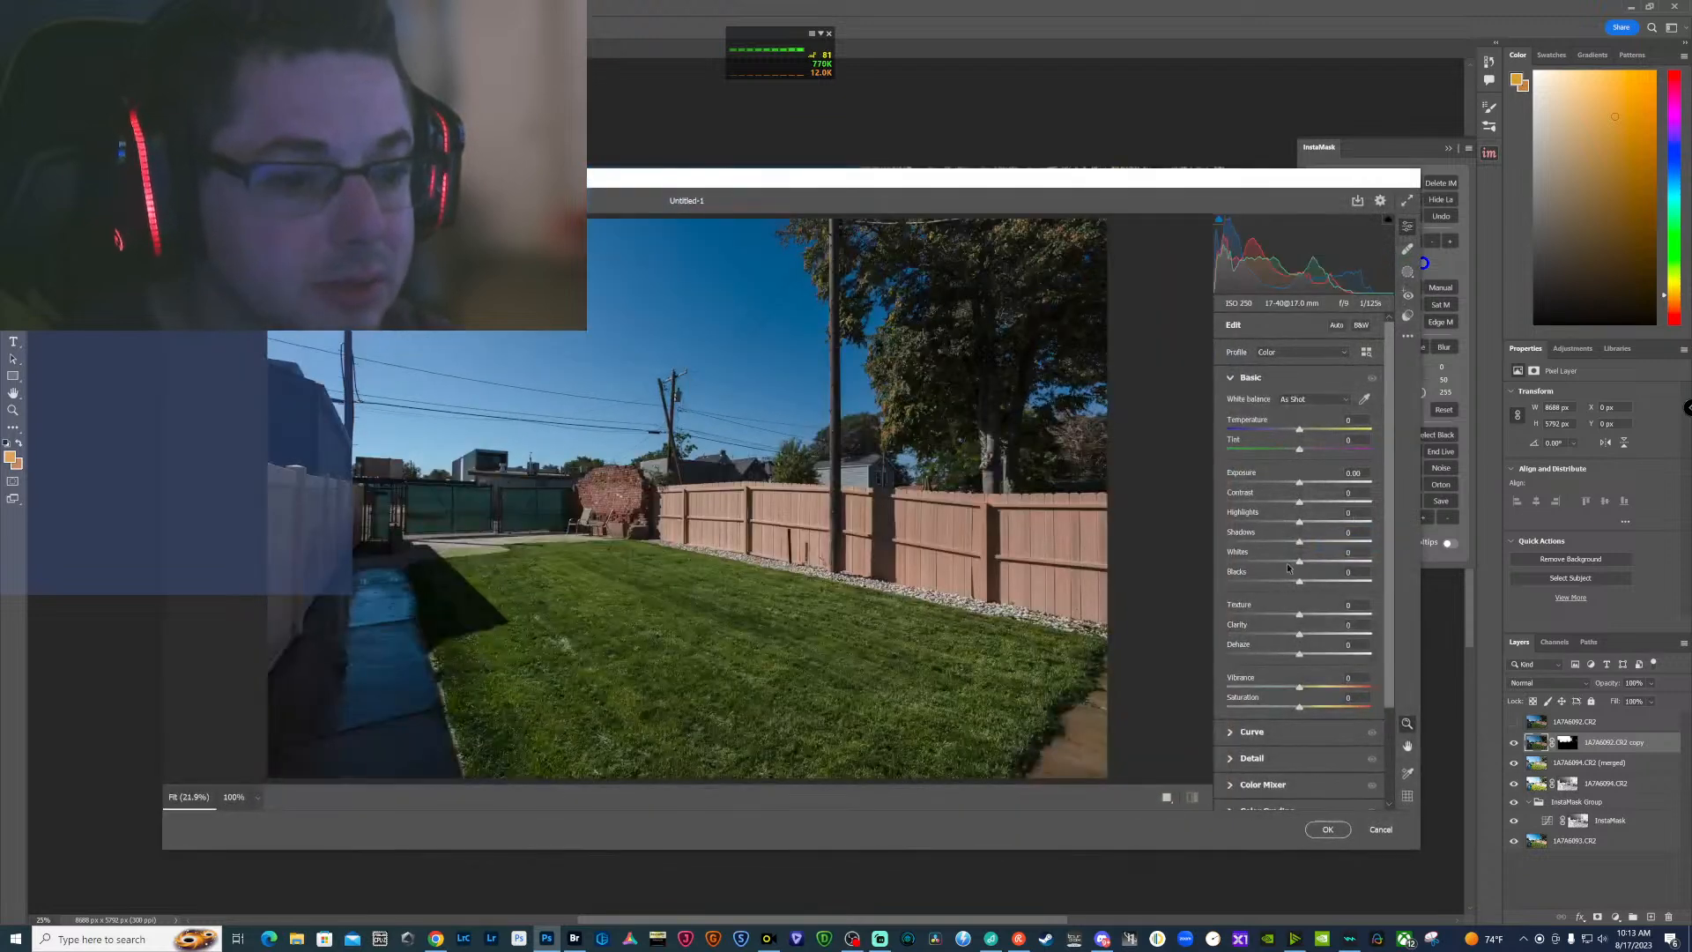
left_click_drag(1299, 545, 1327, 581)
left_click_drag(1295, 484, 1307, 484)
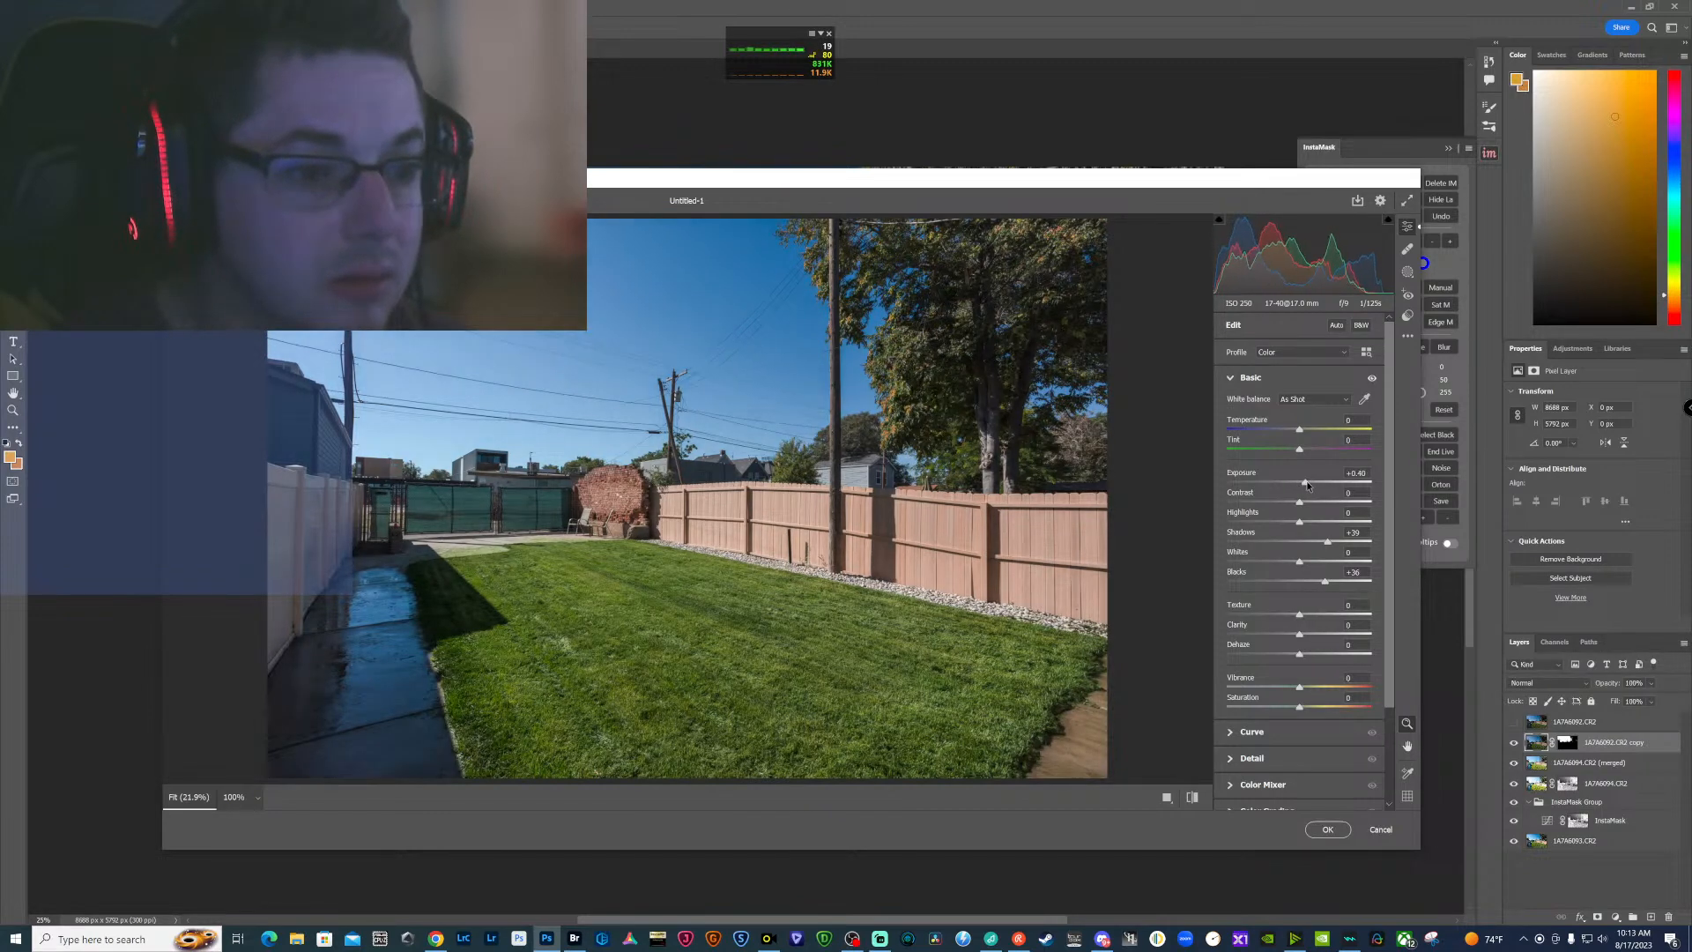
left_click(1325, 827)
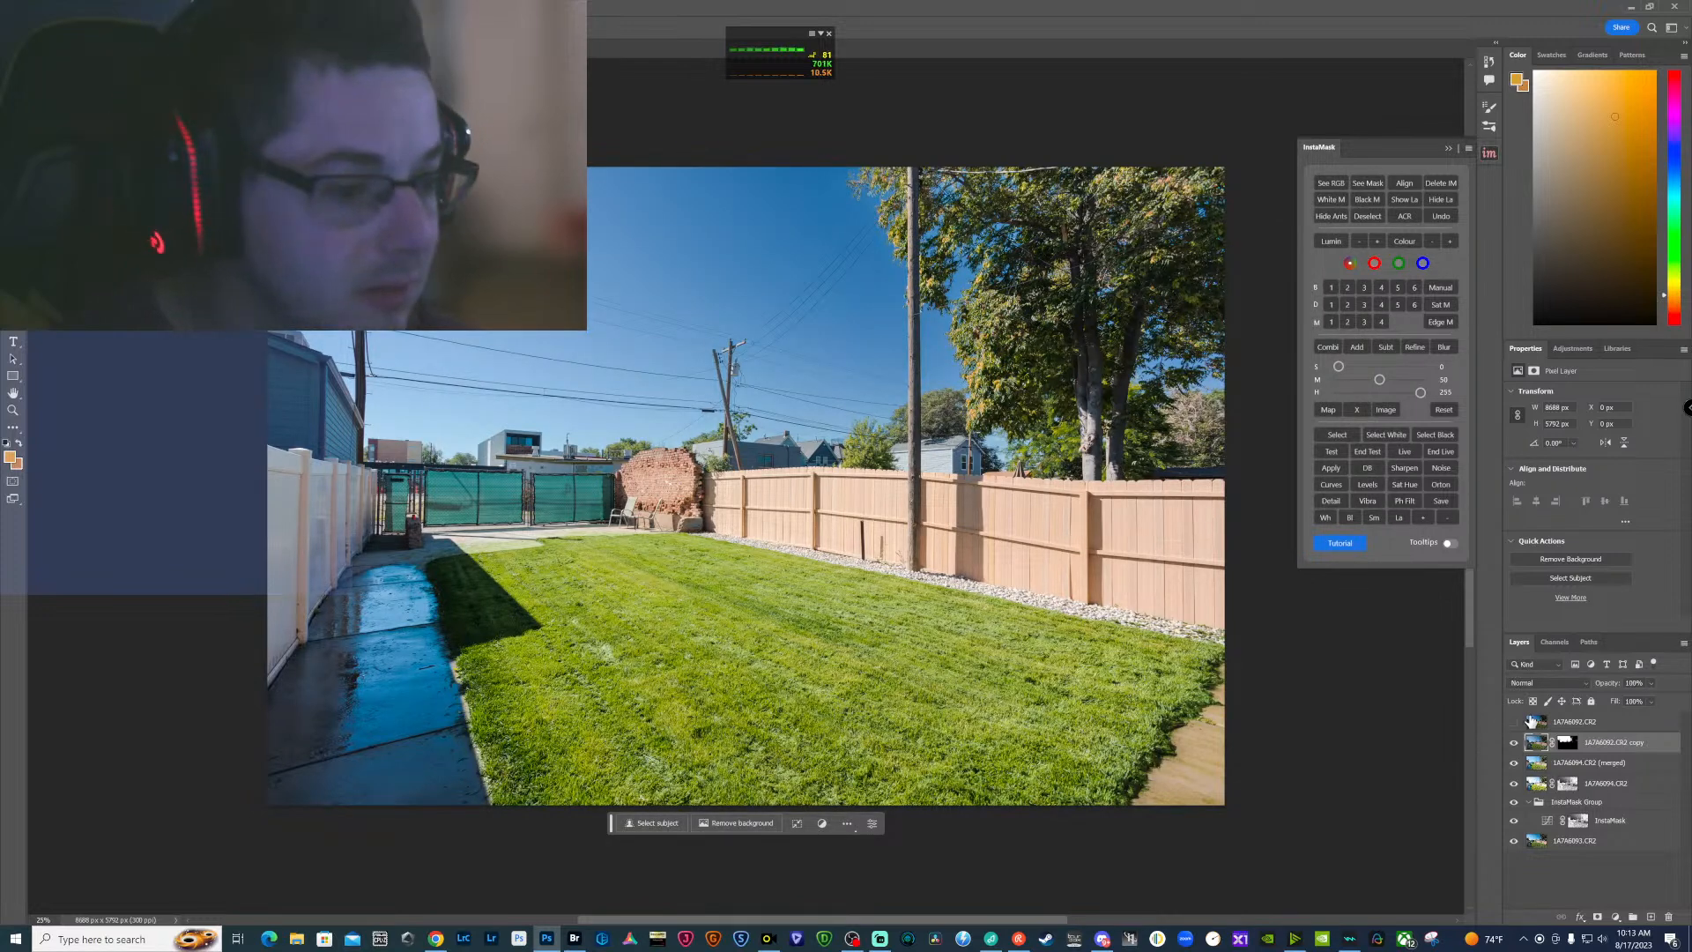
Merge the layers from the sky-masked copy down to the middle exposure into a new layer, keeping the originals
left_click(1597, 841)
left_click(1622, 745, "shift")
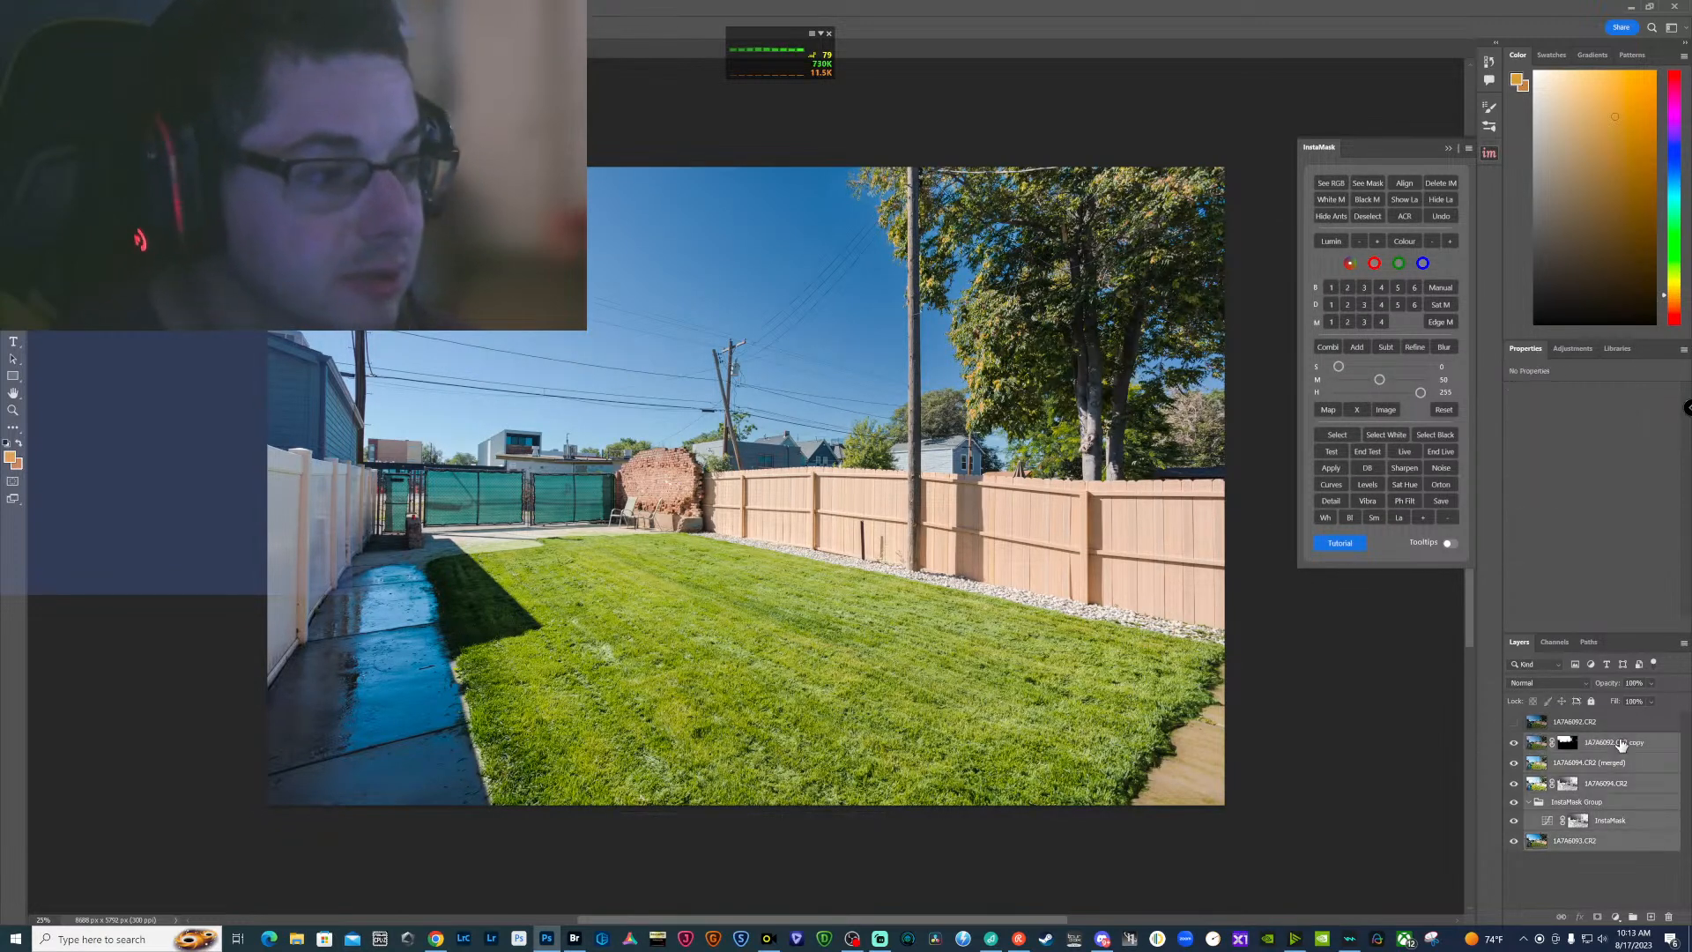
right_click(1621, 744)
left_click(1629, 610)
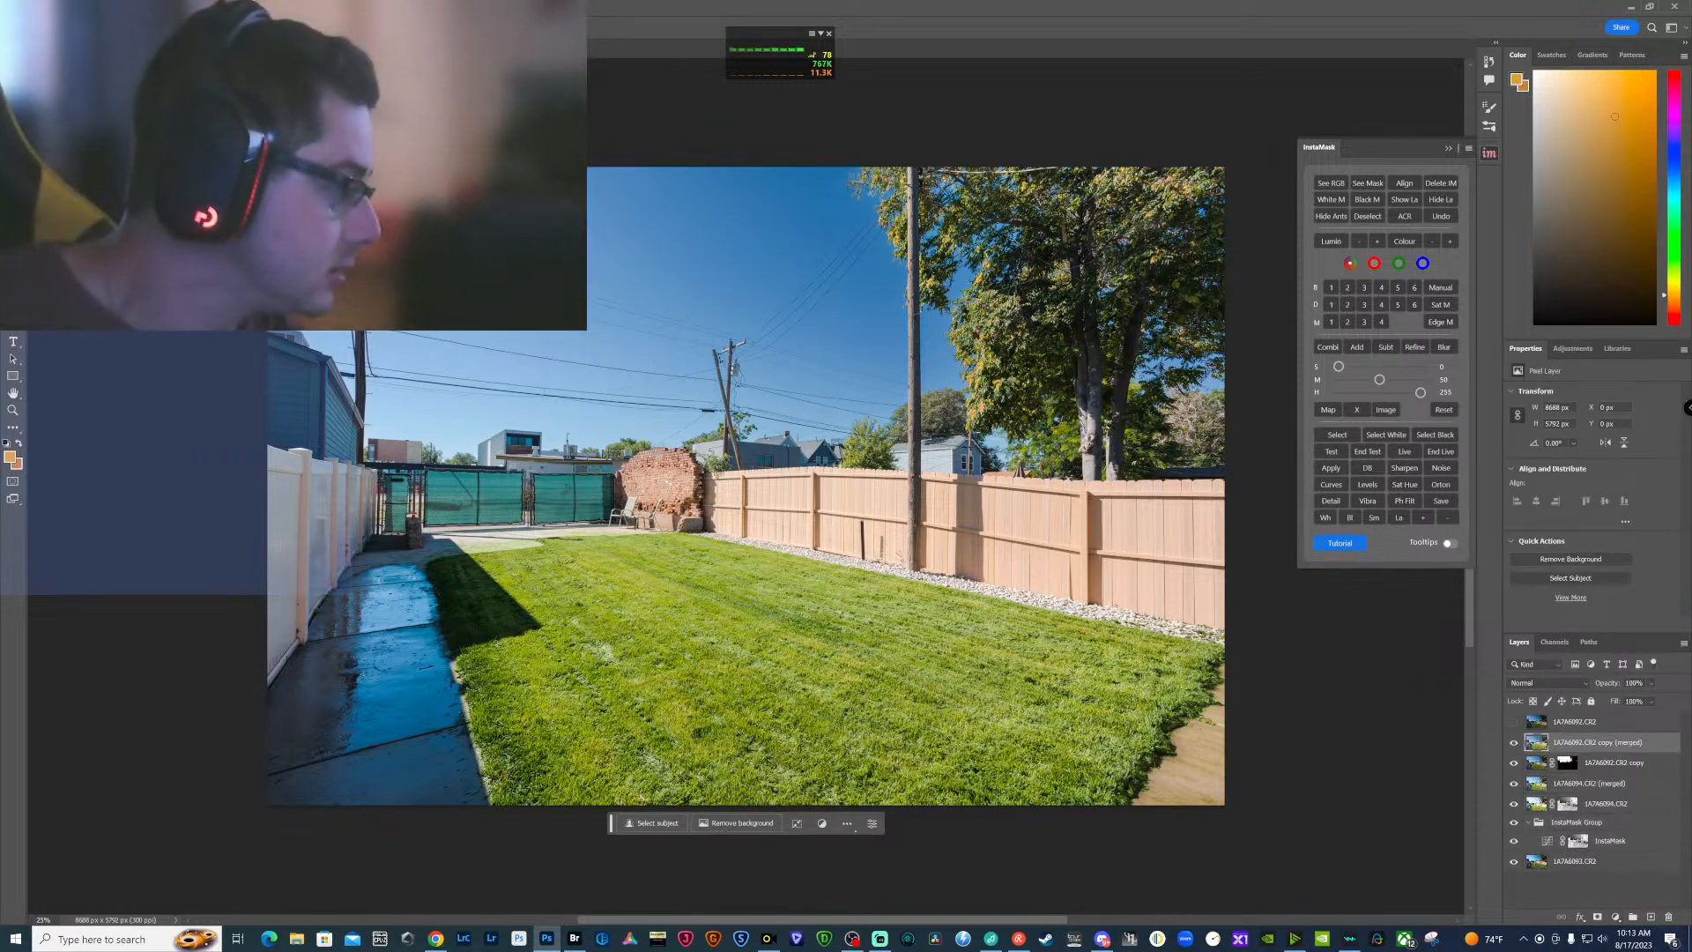
key("ctrl+shift+a")
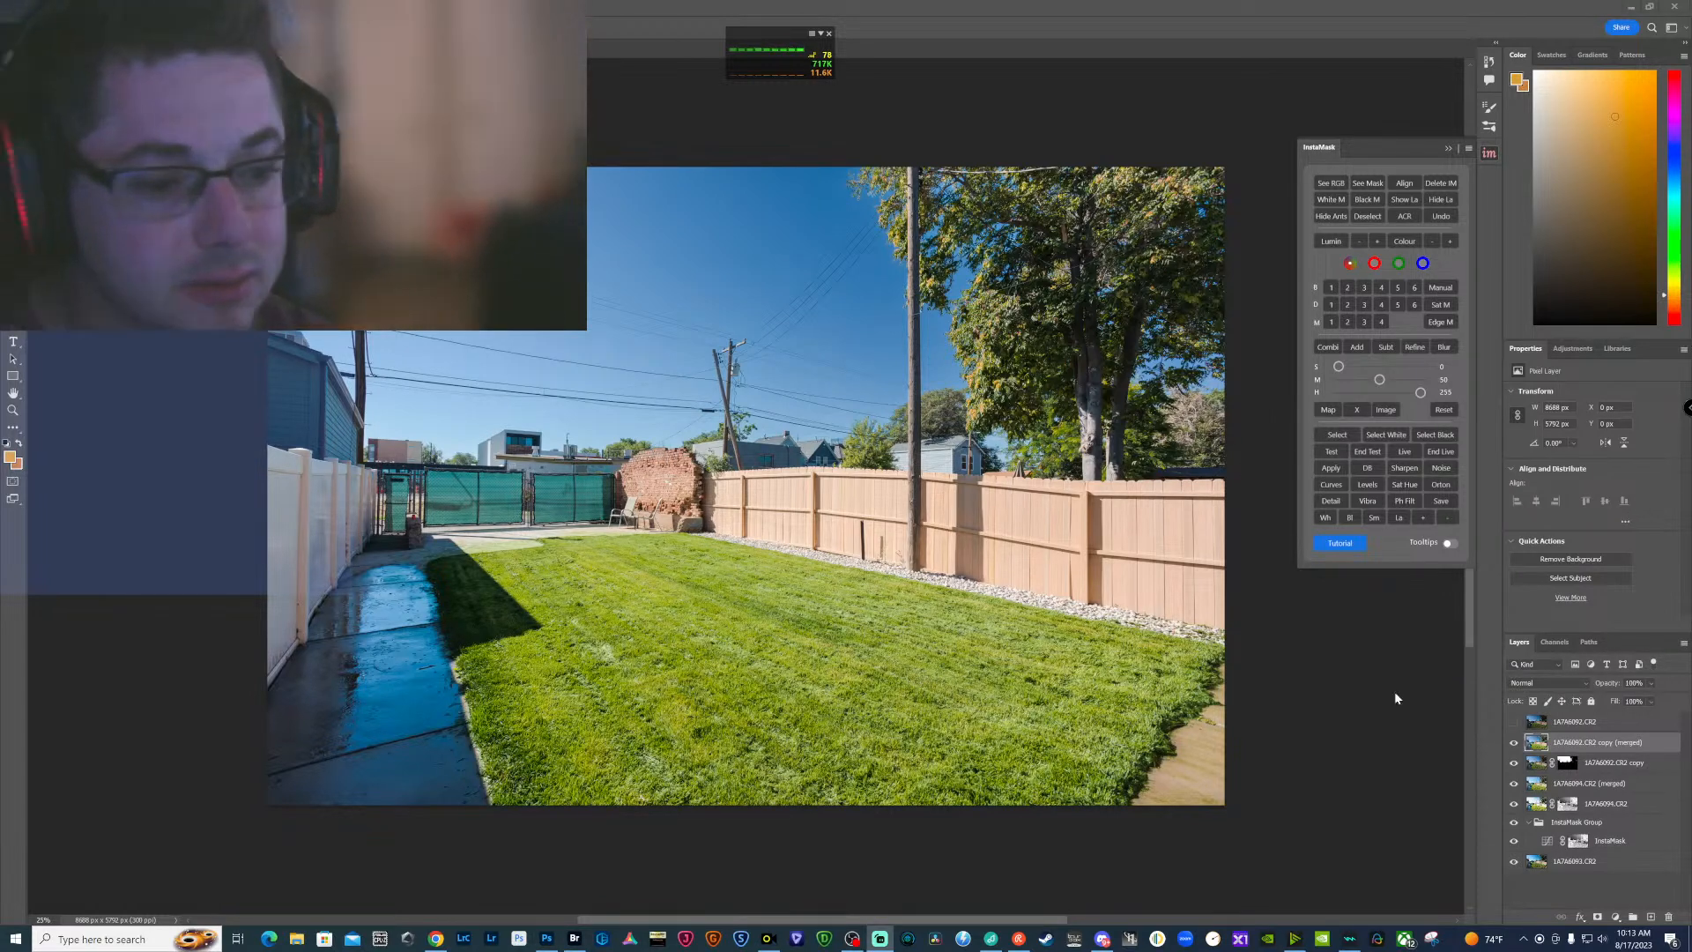
Generate a level-3 brights luminosity mask, load it as a selection, and use it to mask the shown original dark exposure layer
left_click(1518, 723)
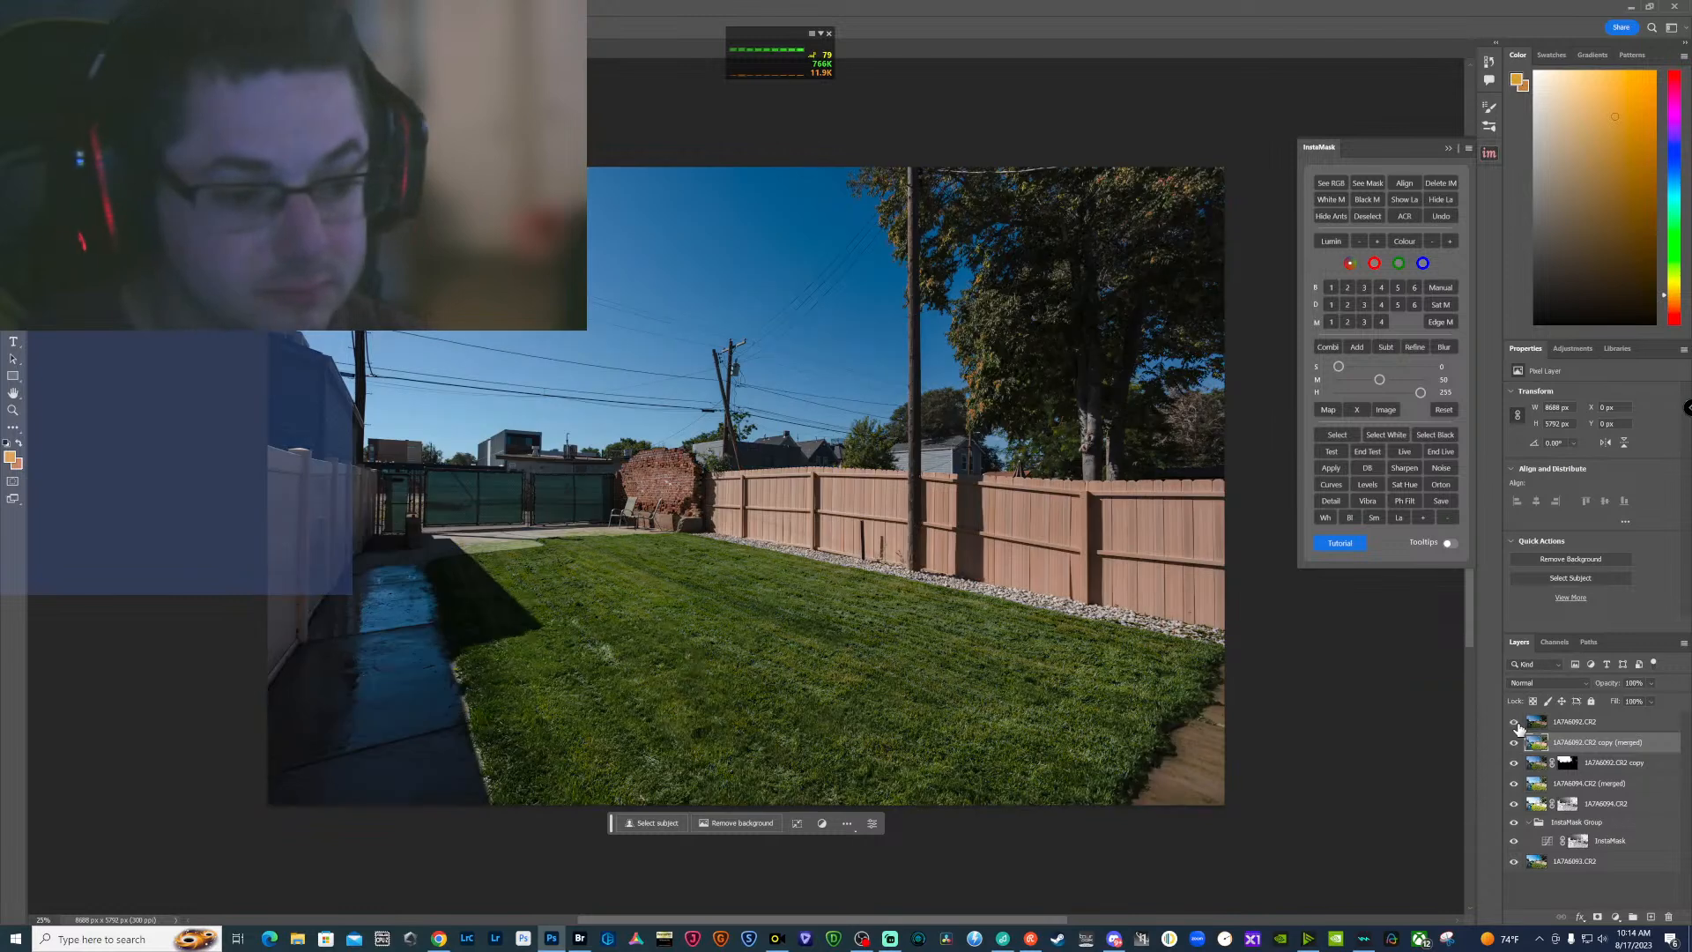
left_click(1517, 723)
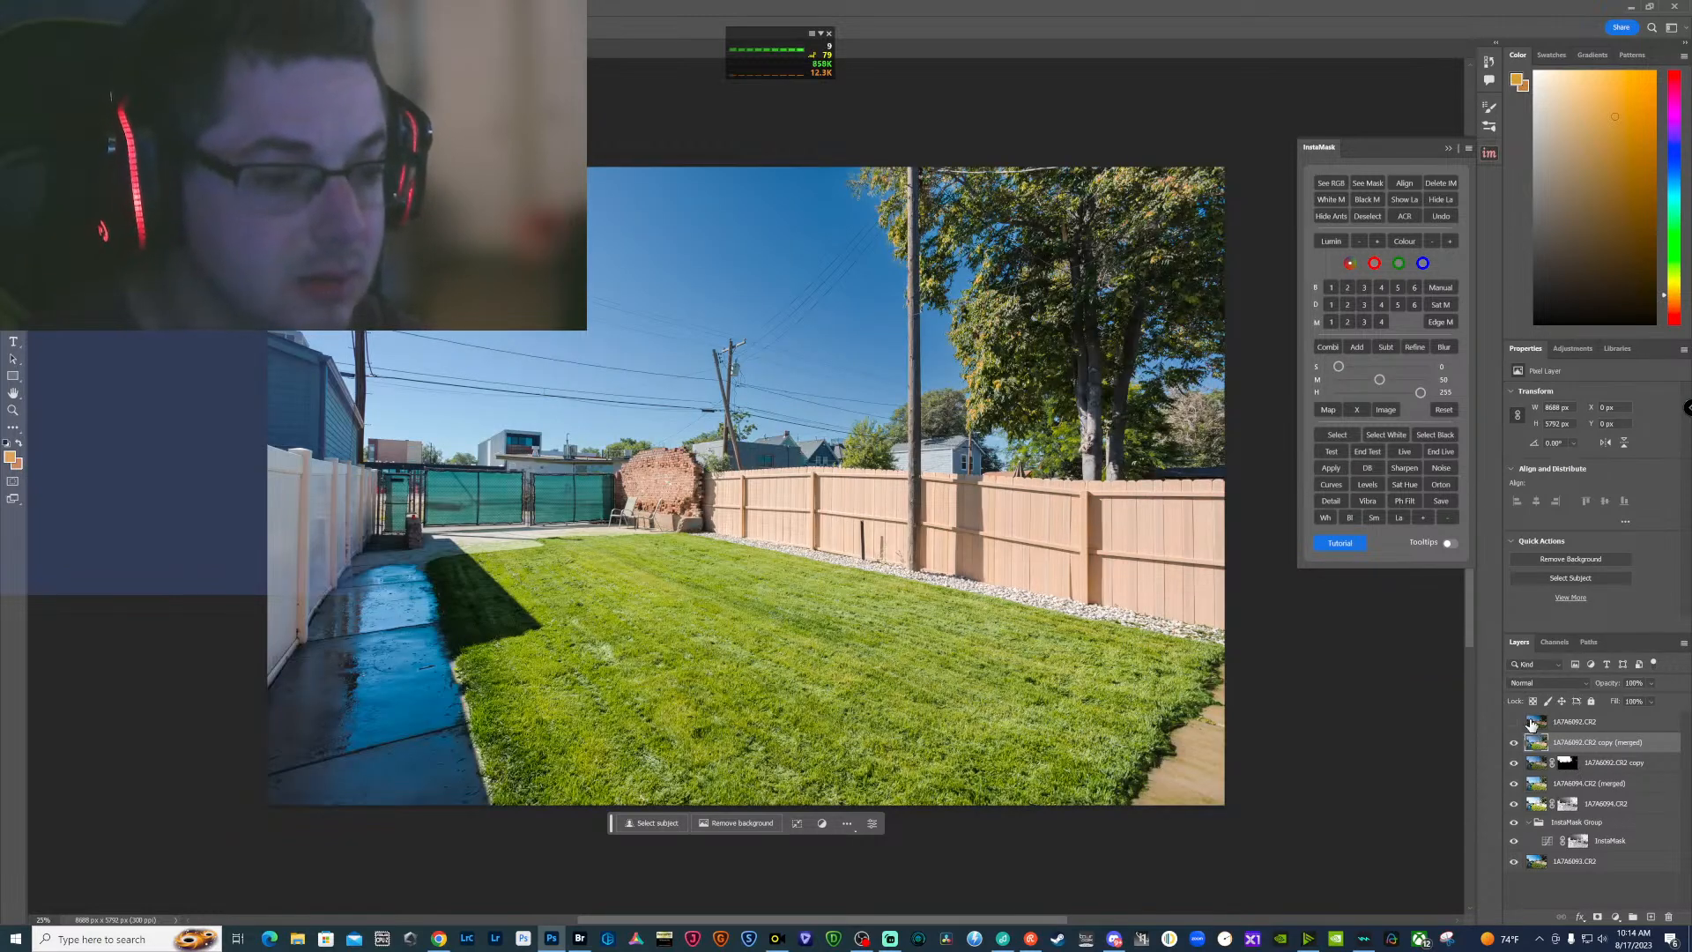
left_click(1365, 288)
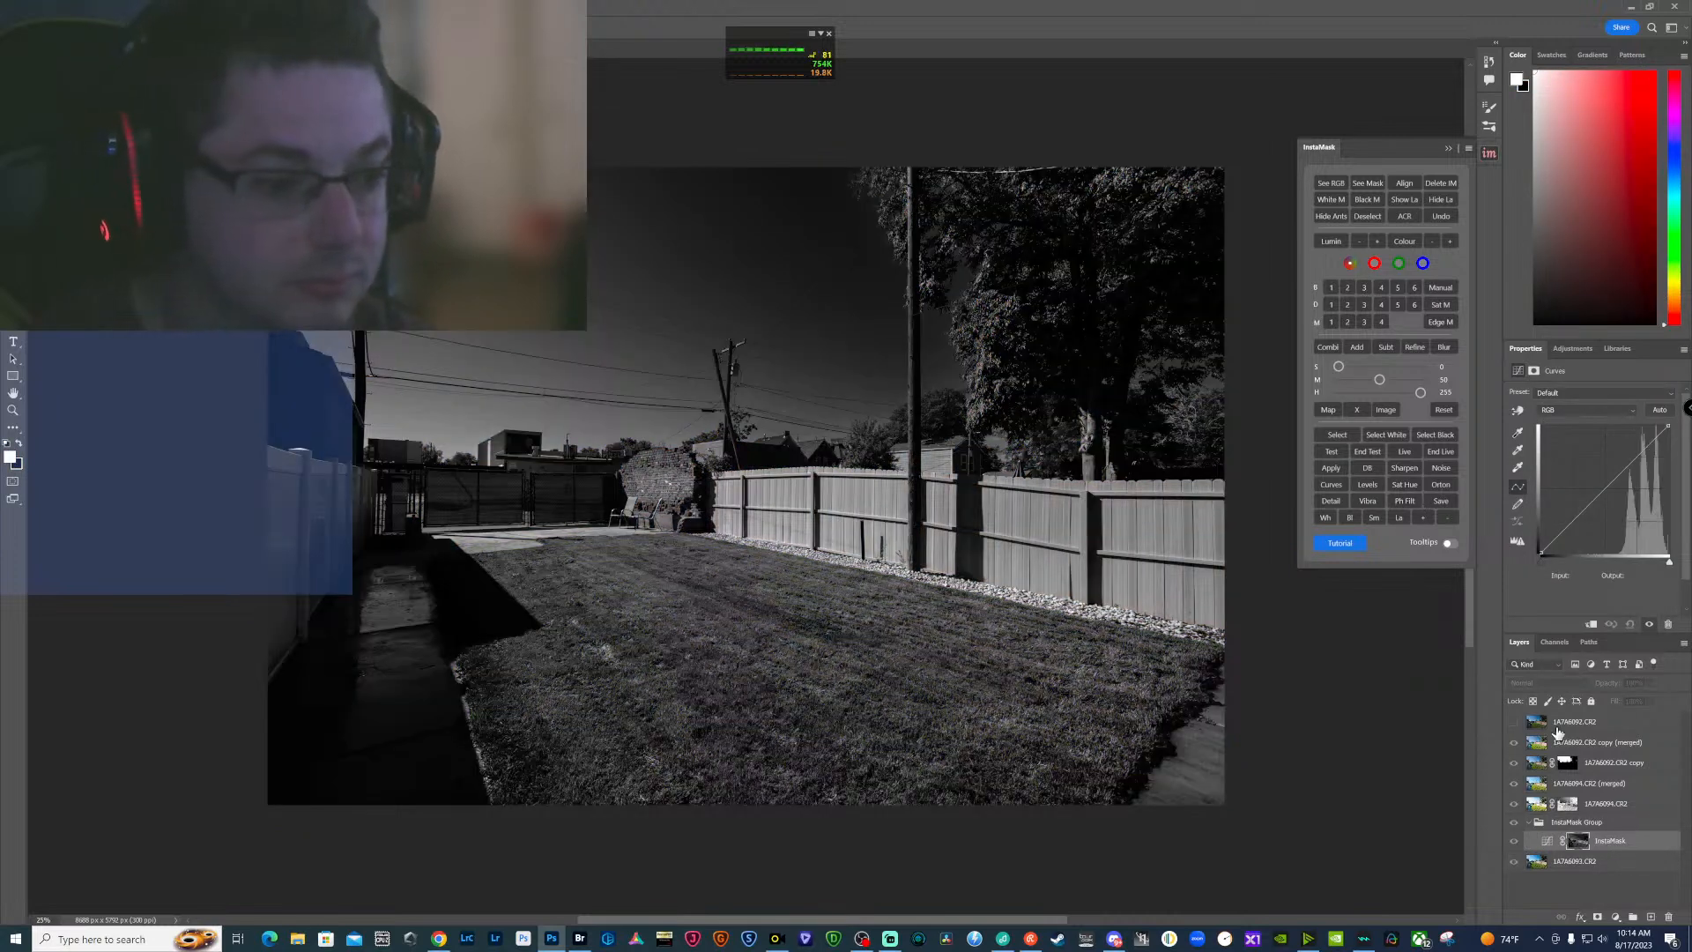
left_click(1567, 745)
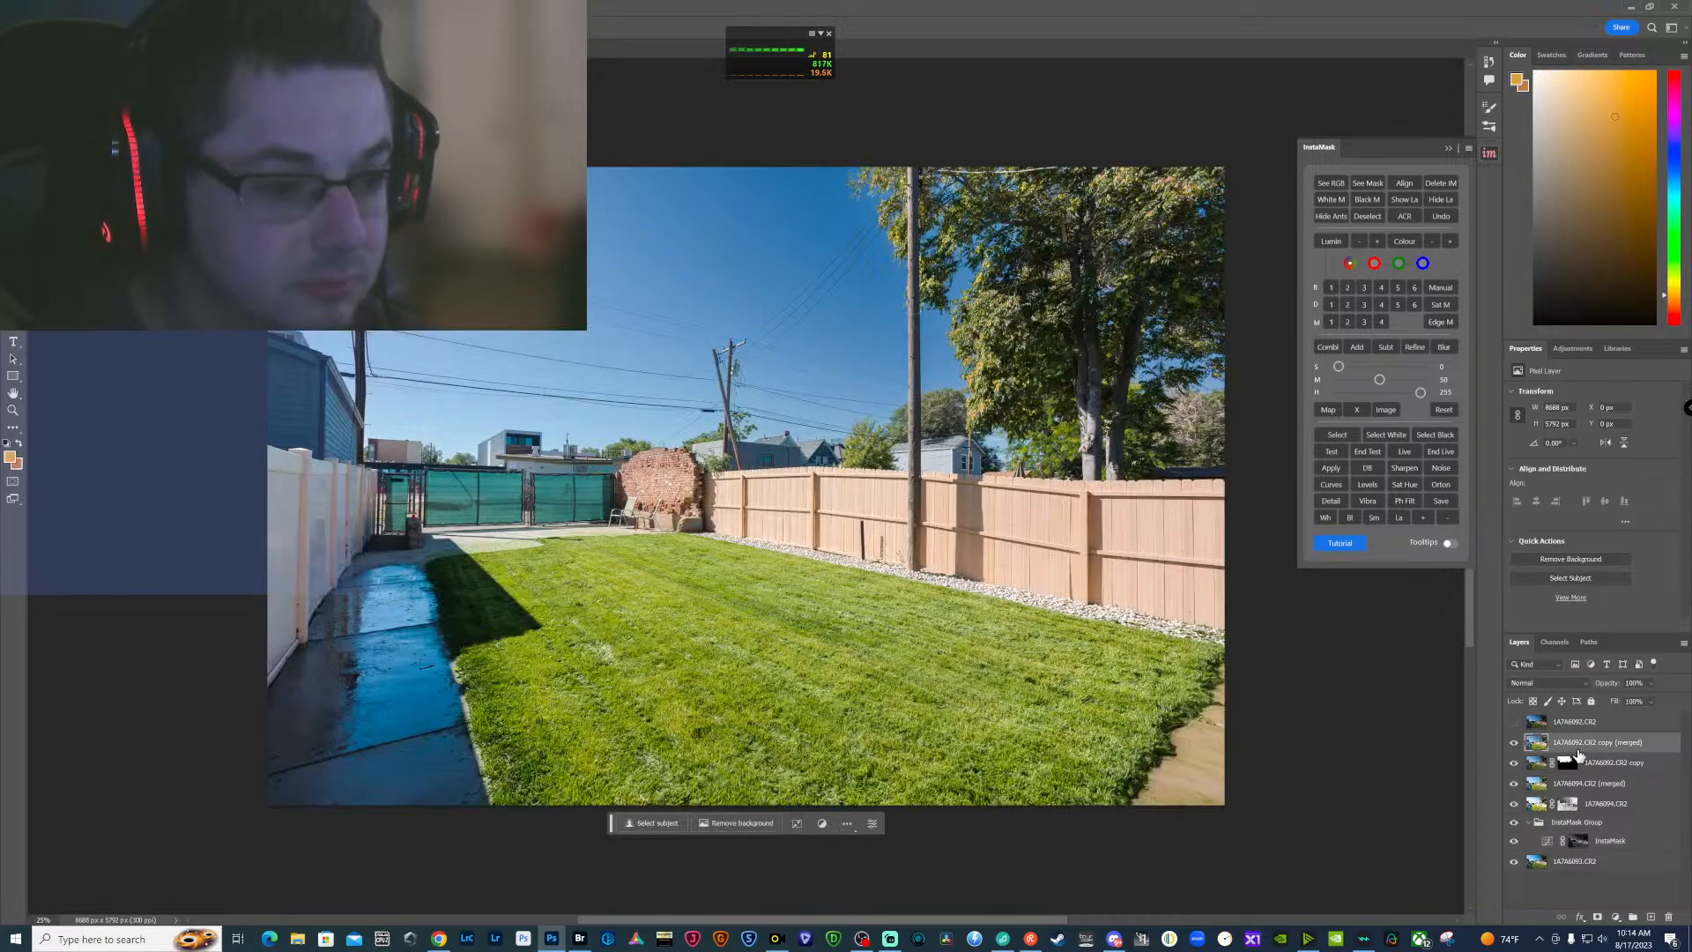
left_click(1578, 841, "ctrl")
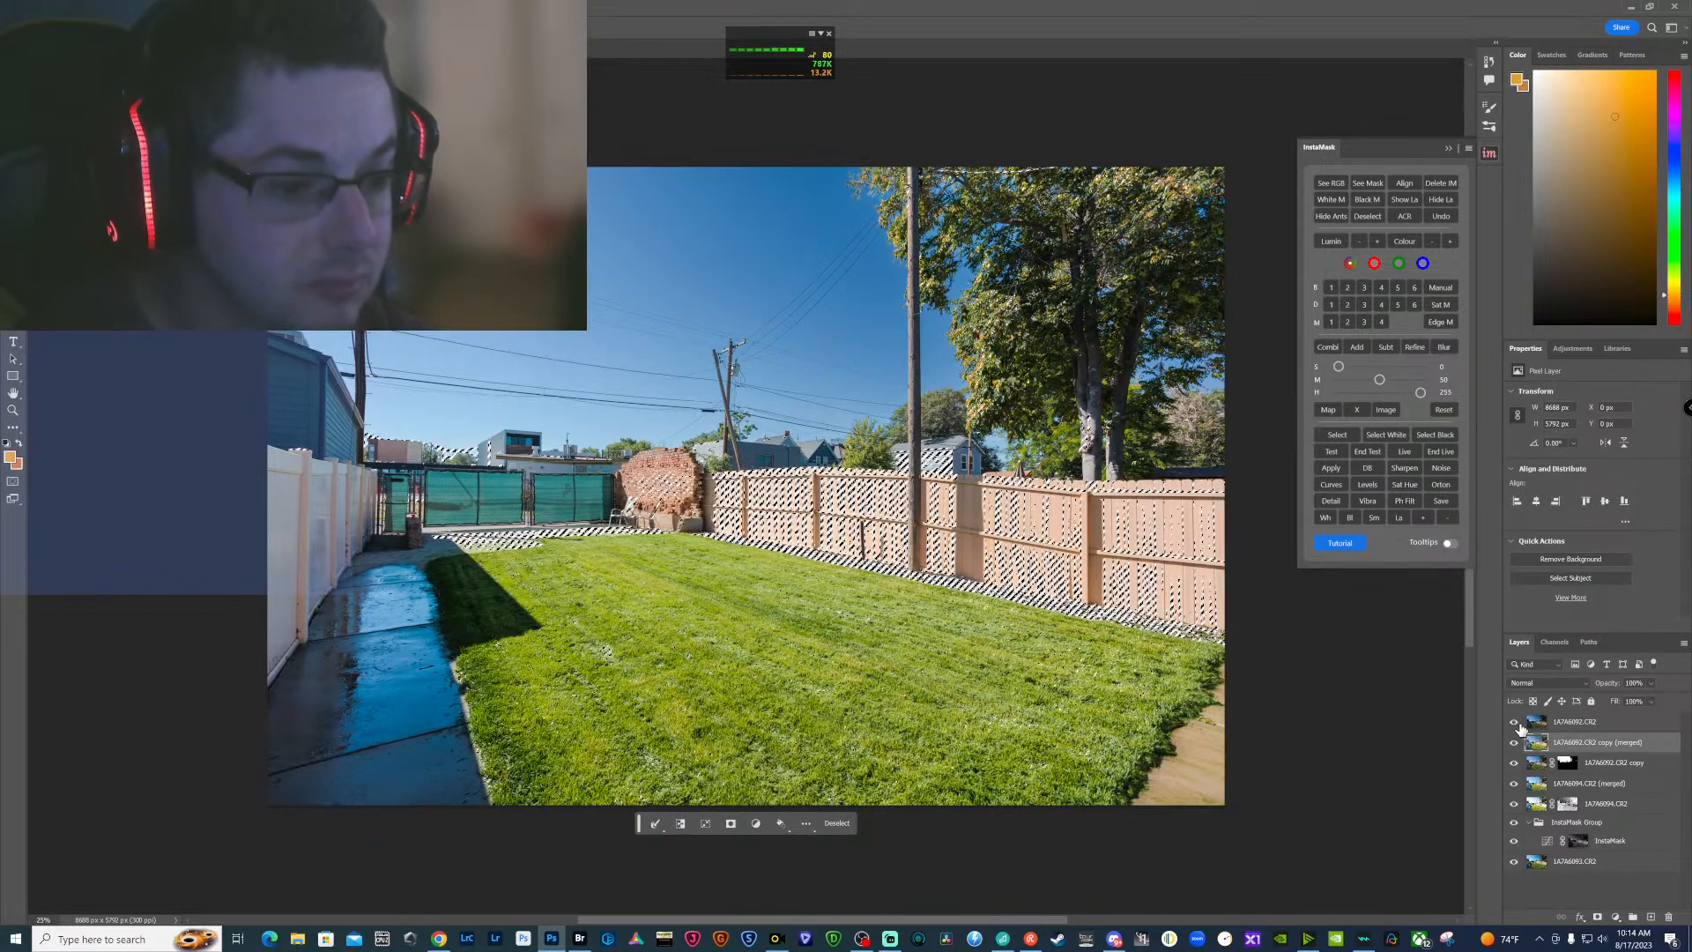
left_click(1514, 722)
left_click(1586, 721)
left_click(1597, 918)
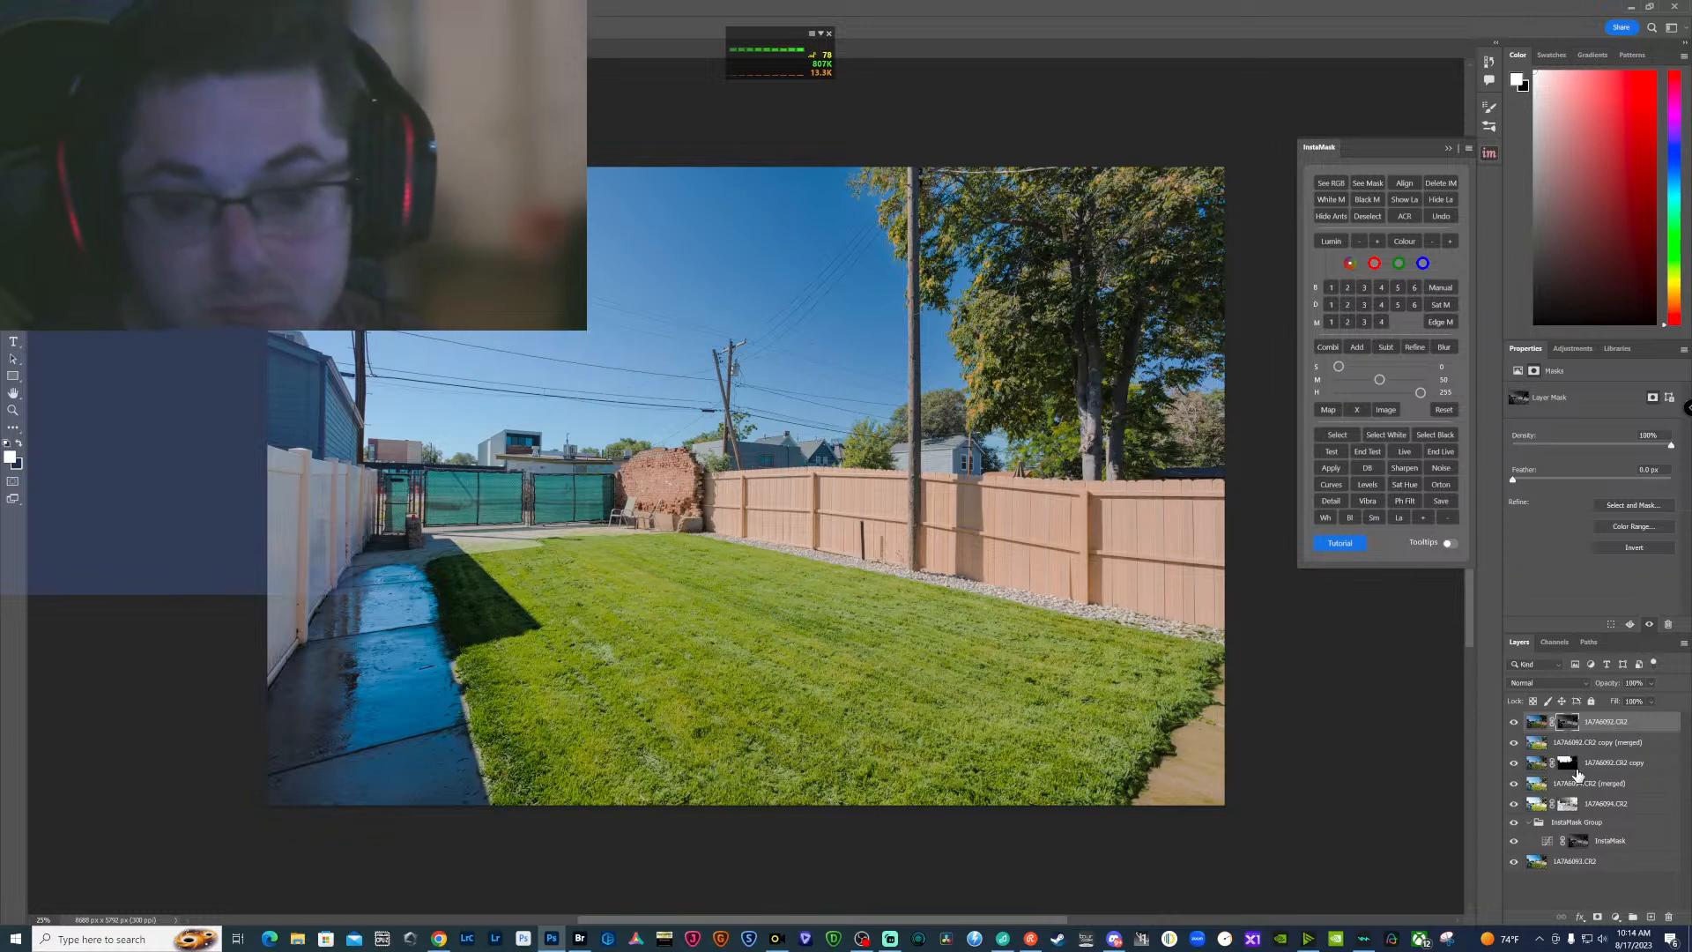
Merge all layers from the masked dark exposure down to the middle exposure into a new layer, keeping the originals
left_click(1595, 862)
left_click(1623, 724, "shift")
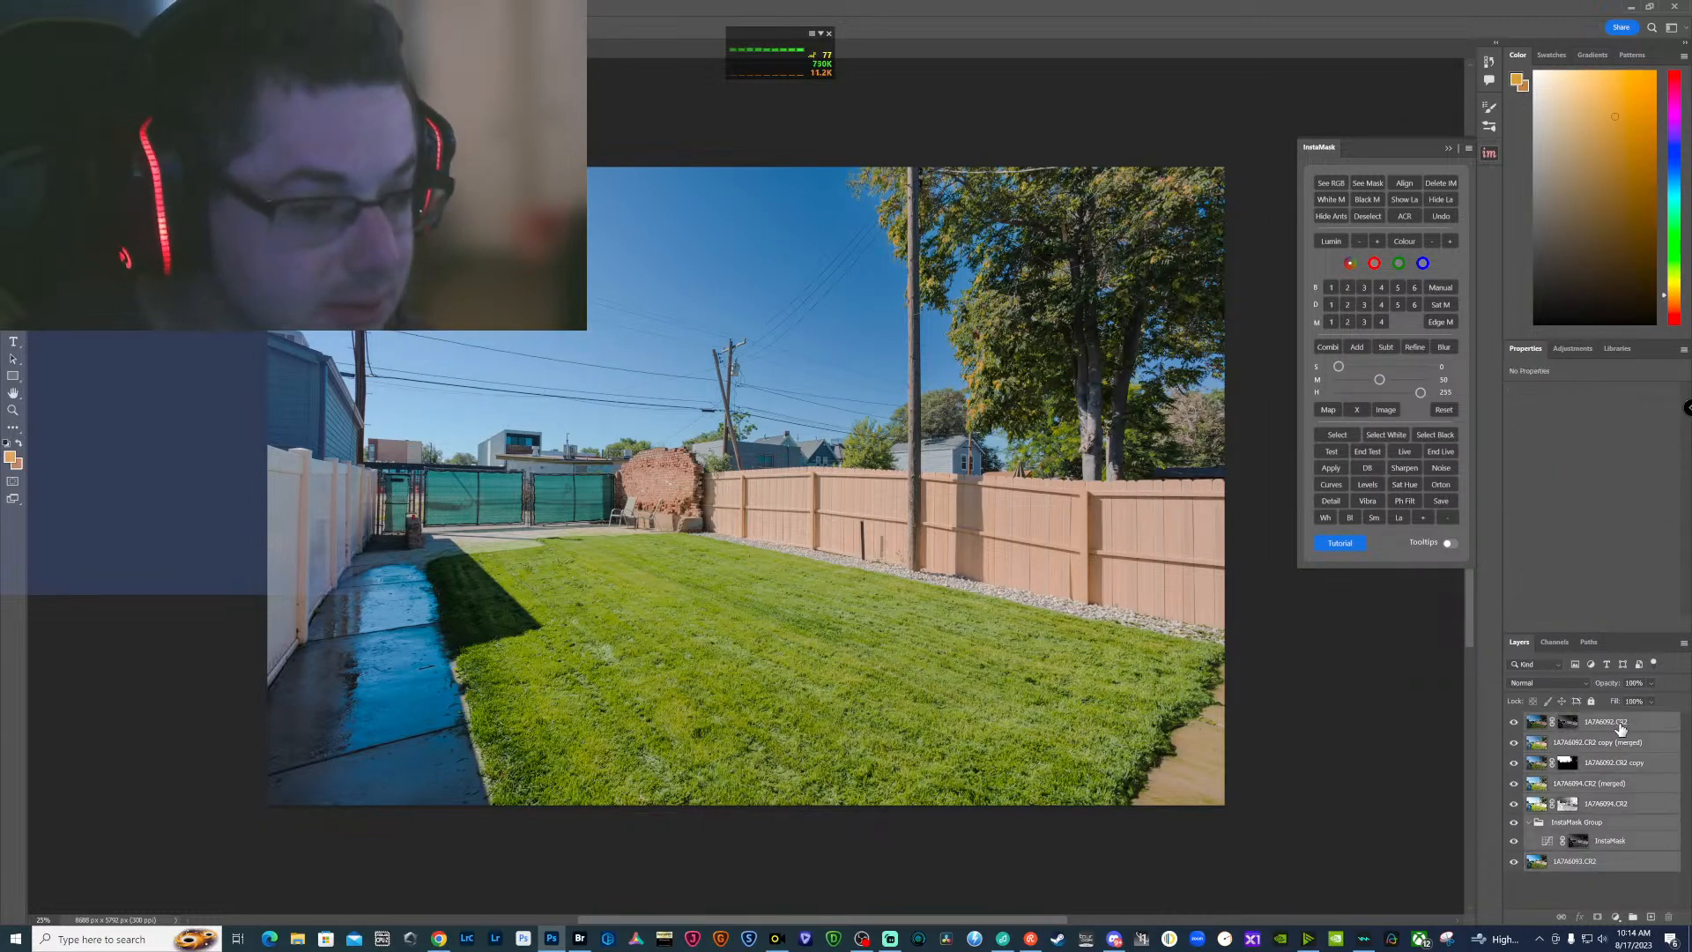
right_click(1622, 725)
left_click(1633, 597)
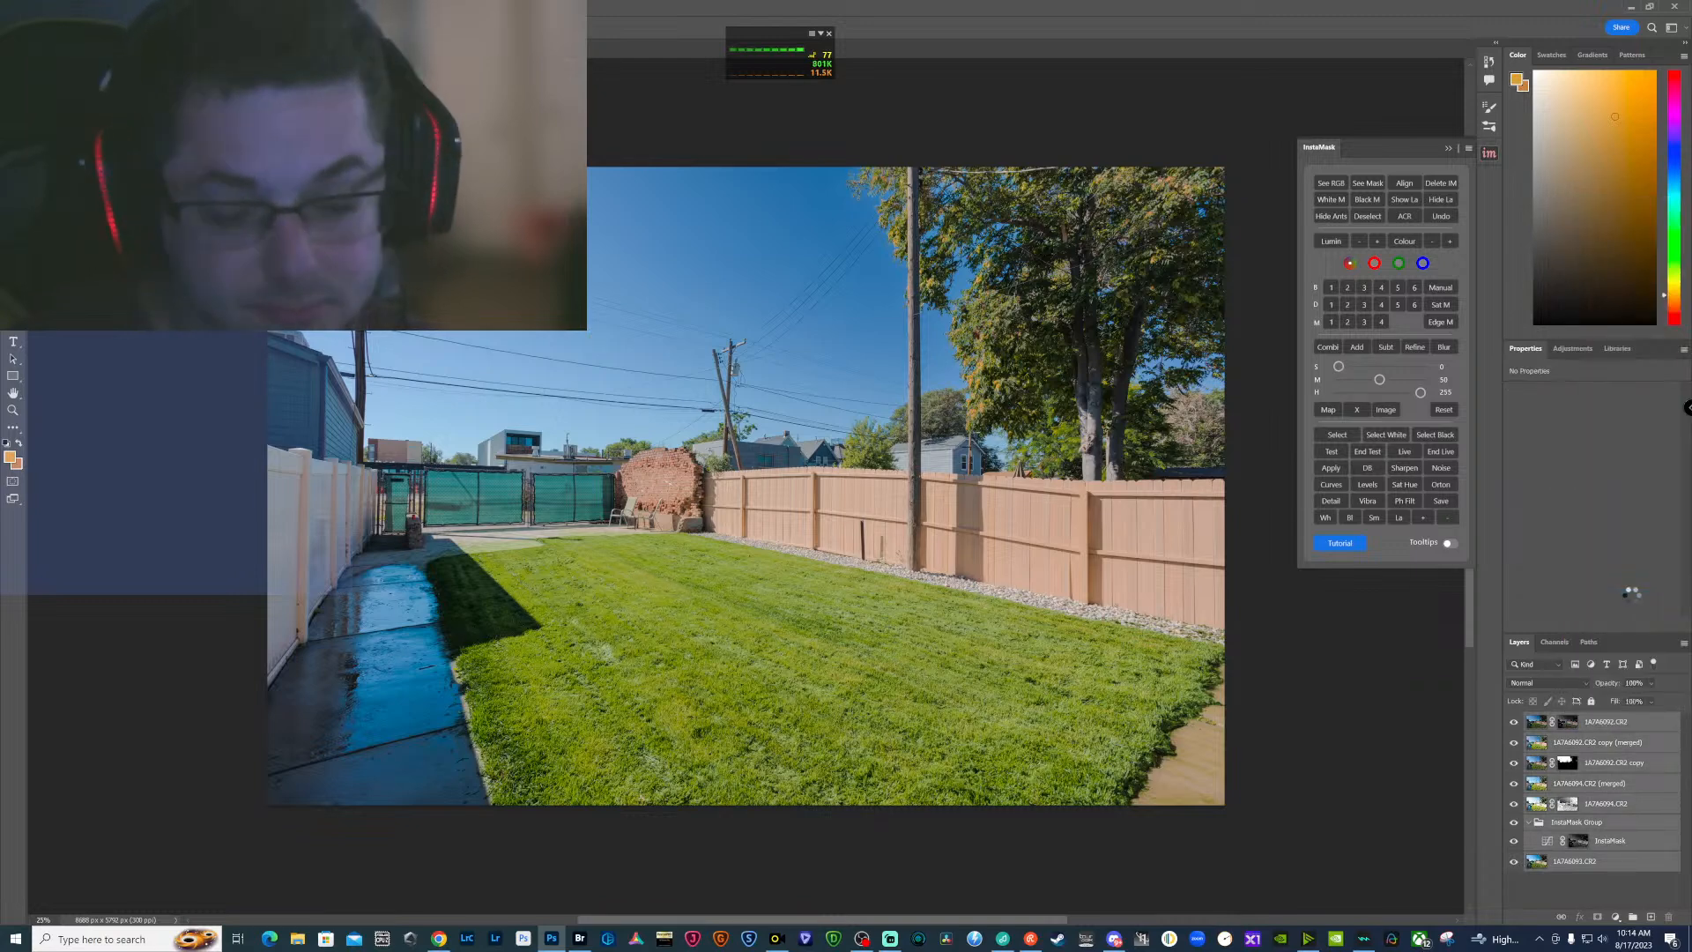
Open a Camera Raw filter on the final merged layer with Exposure +0.42, Contrast +24, Highlights -60, Shadows +39 and Blacks +57
key("ctrl+shift+a")
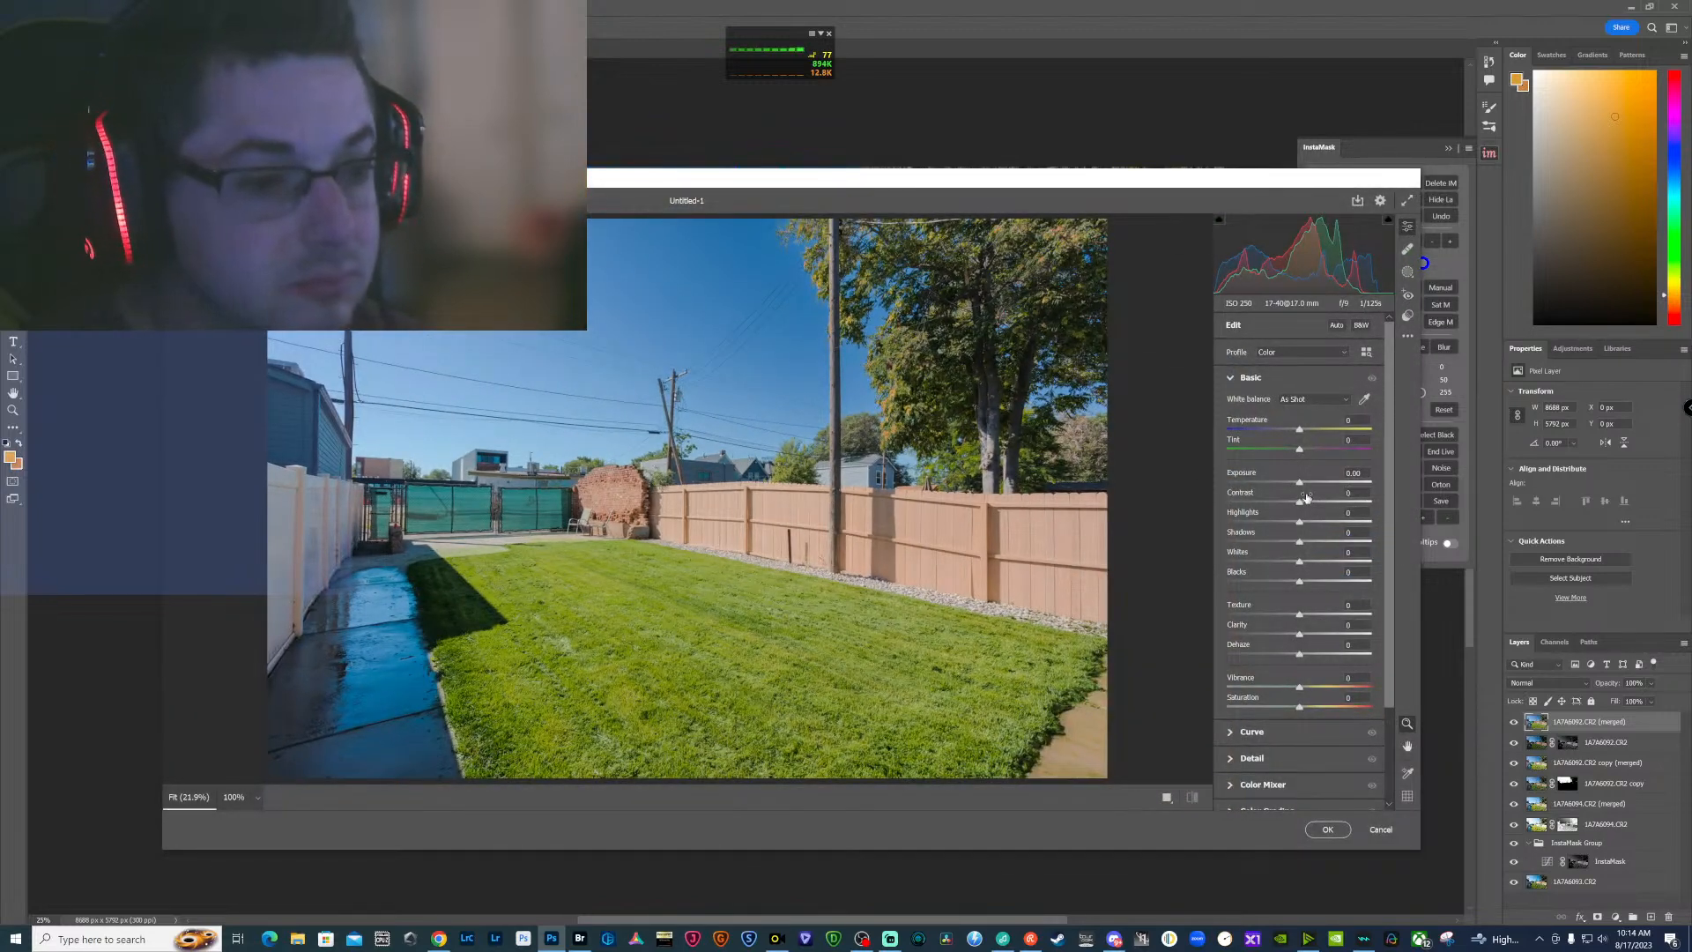
mouse_move(1300, 504)
left_mouse_down()
mouse_move(1317, 503)
mouse_move(1305, 483)
left_mouse_up()
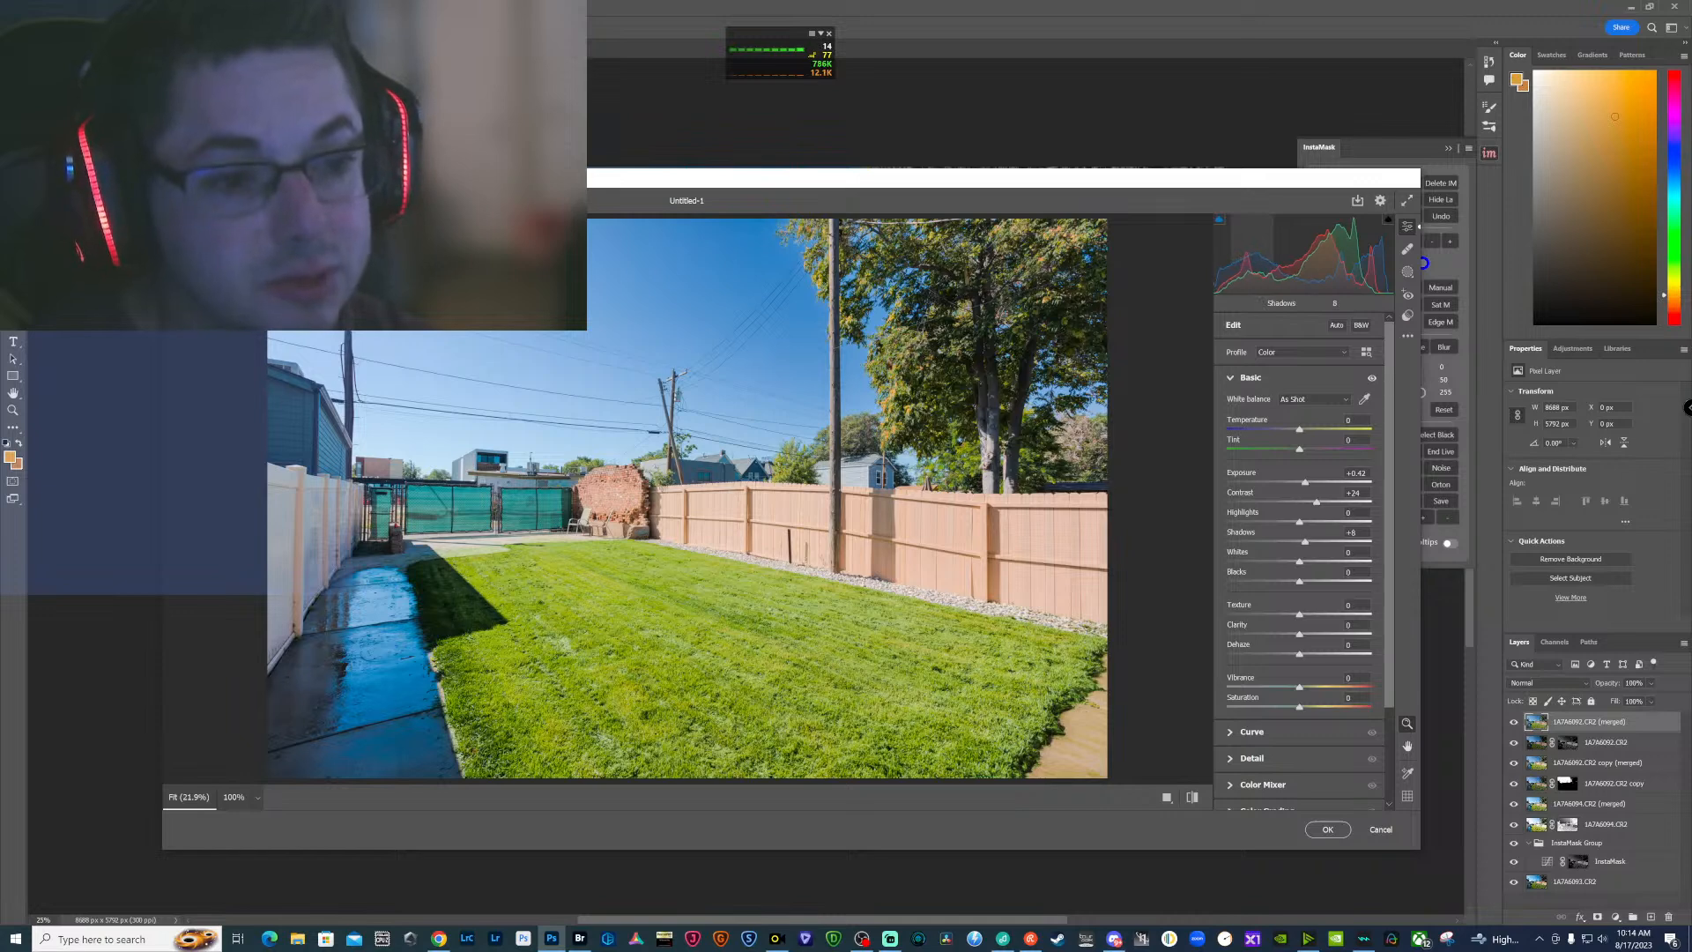
left_click_drag(1309, 542, 1320, 542)
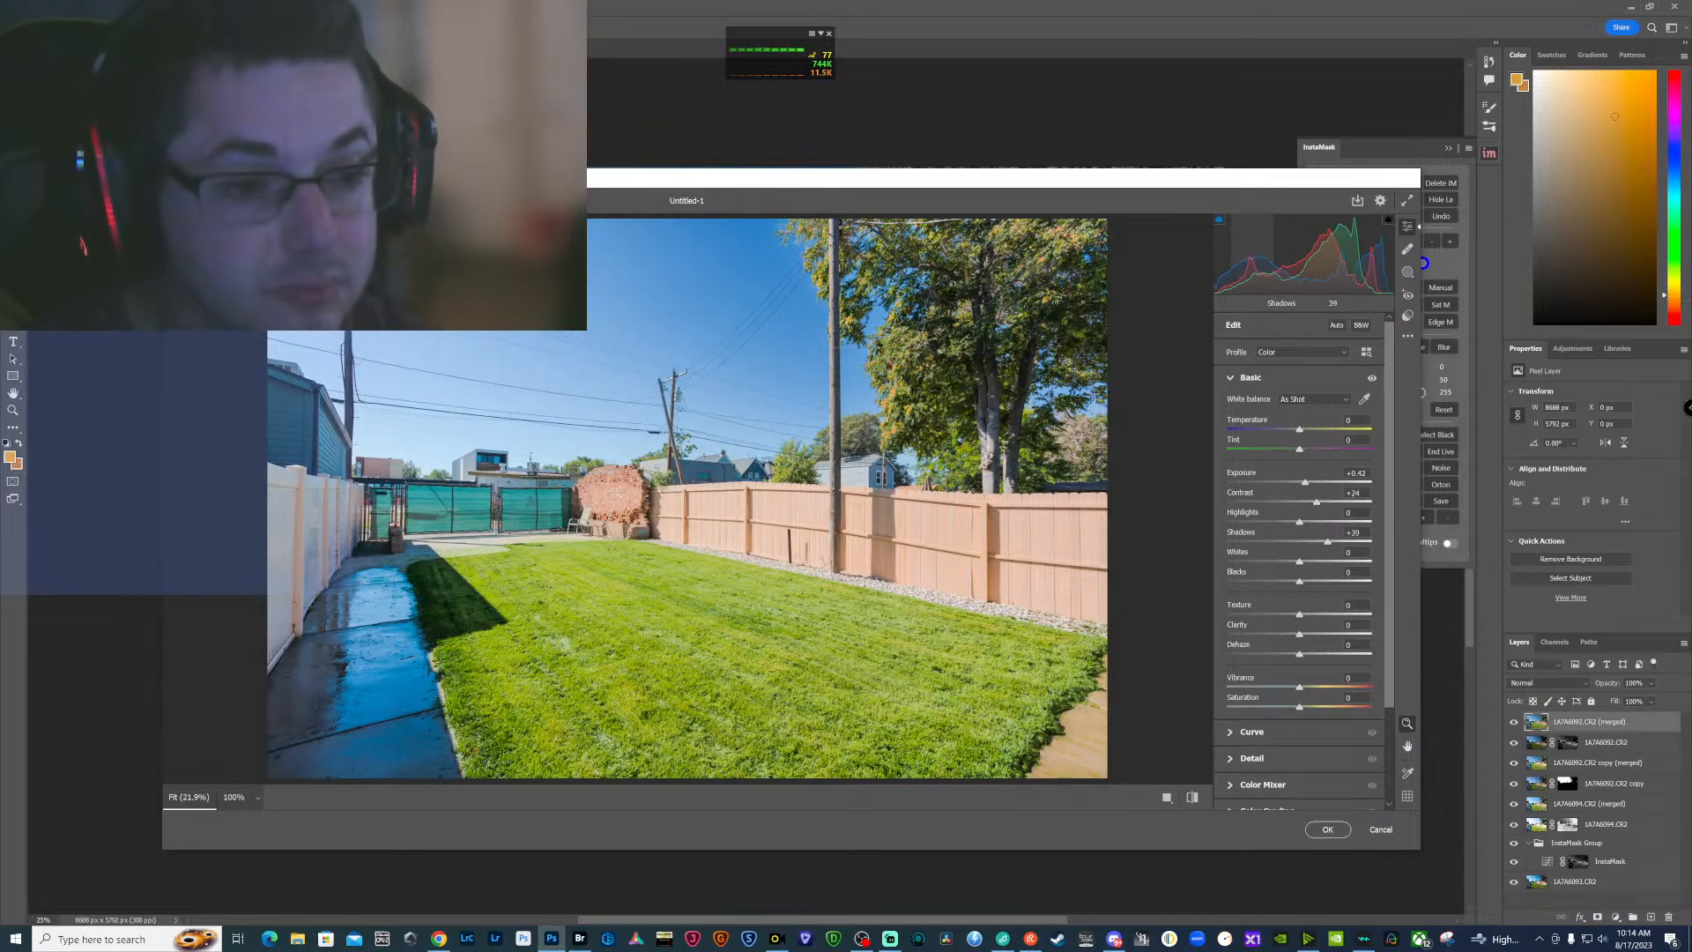
left_click_drag(1299, 581, 1340, 582)
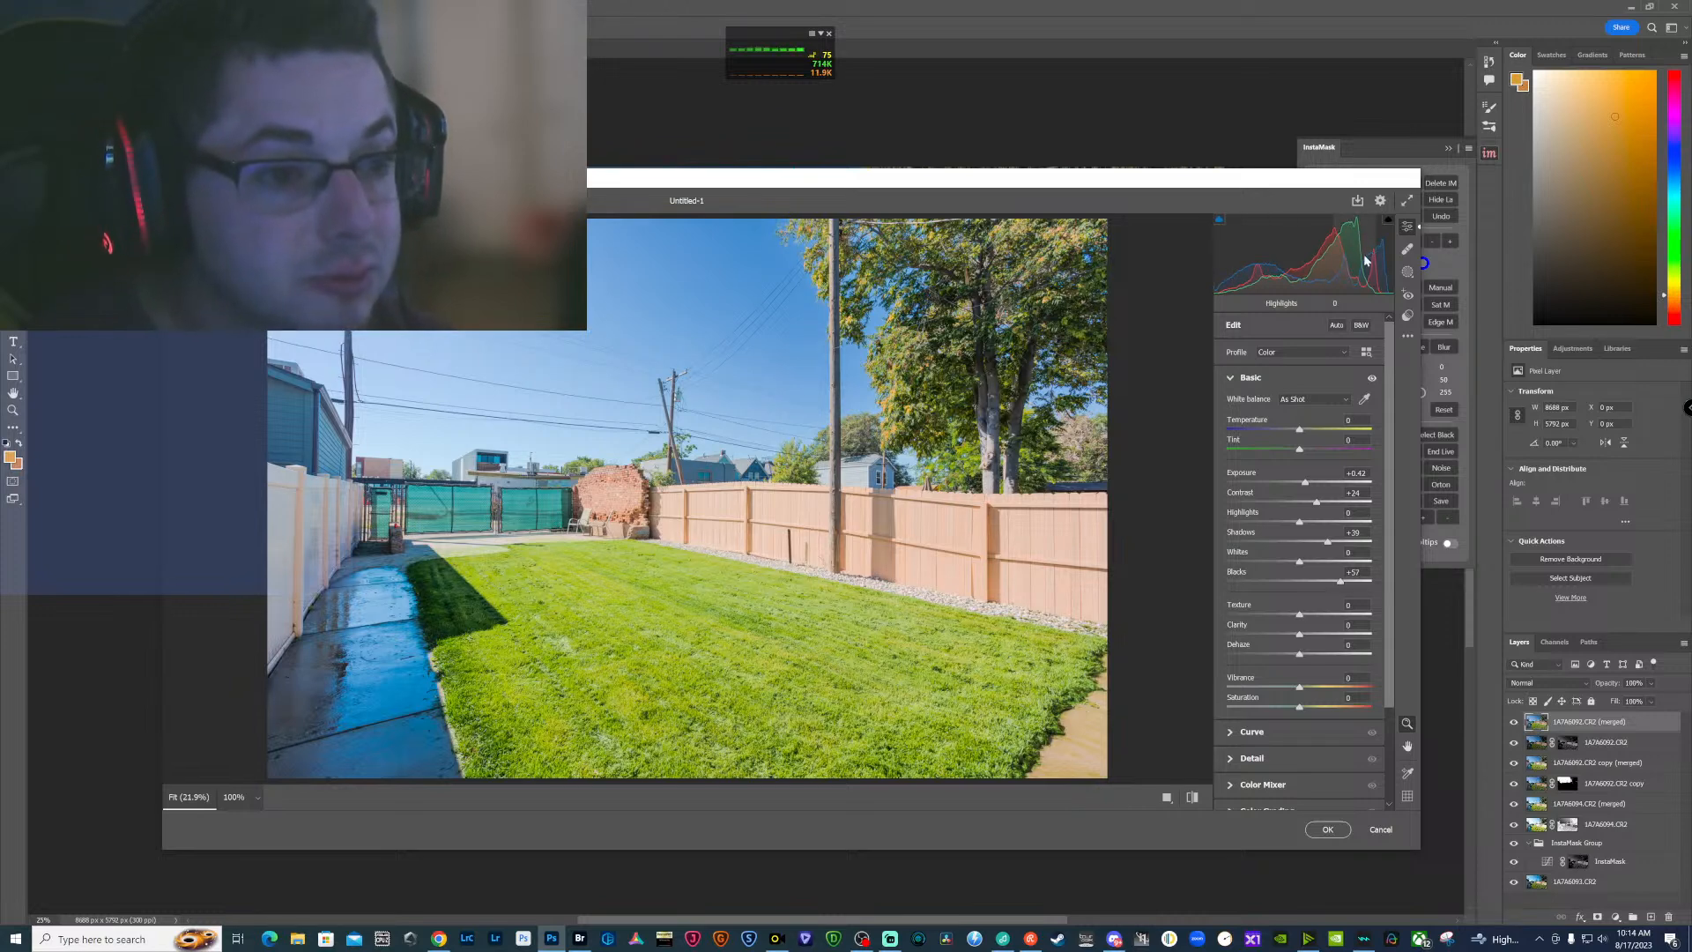
left_click_drag(1358, 258, 1310, 248)
Sharpen the image in the Camera Raw filter with Sharpening 82 and Masking 50
scroll(1284, 738, "down", 3)
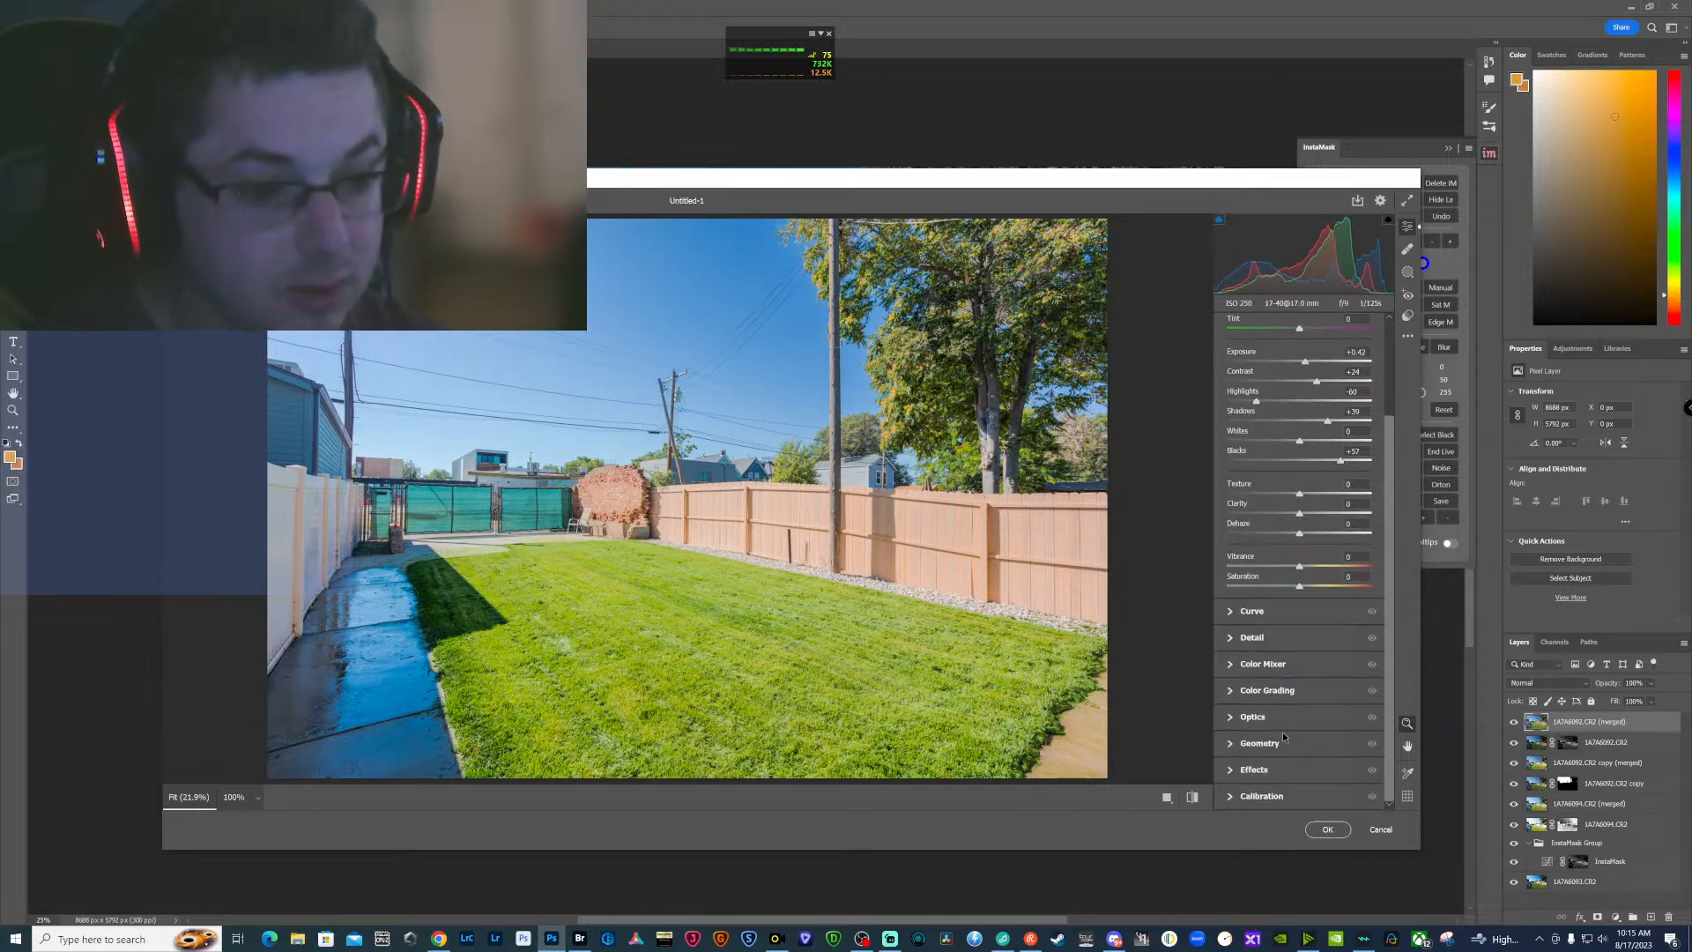
left_click(1241, 638)
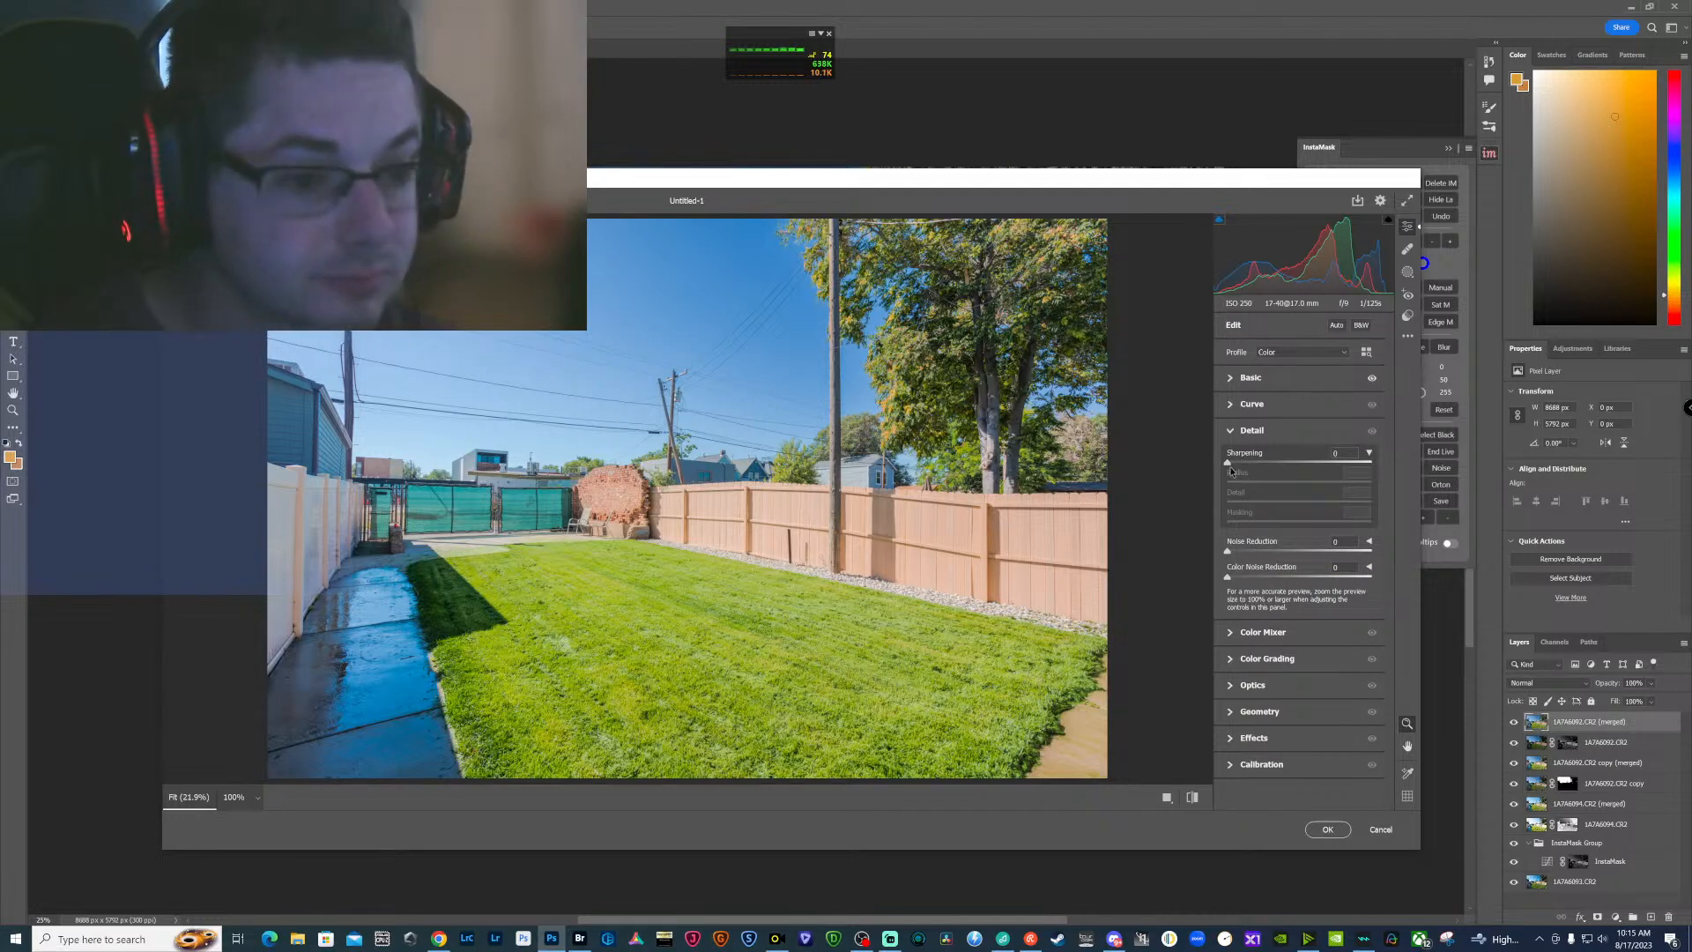
left_click_drag(1228, 461, 1306, 463)
key("alt")
left_click_drag(1226, 527, 1299, 530)
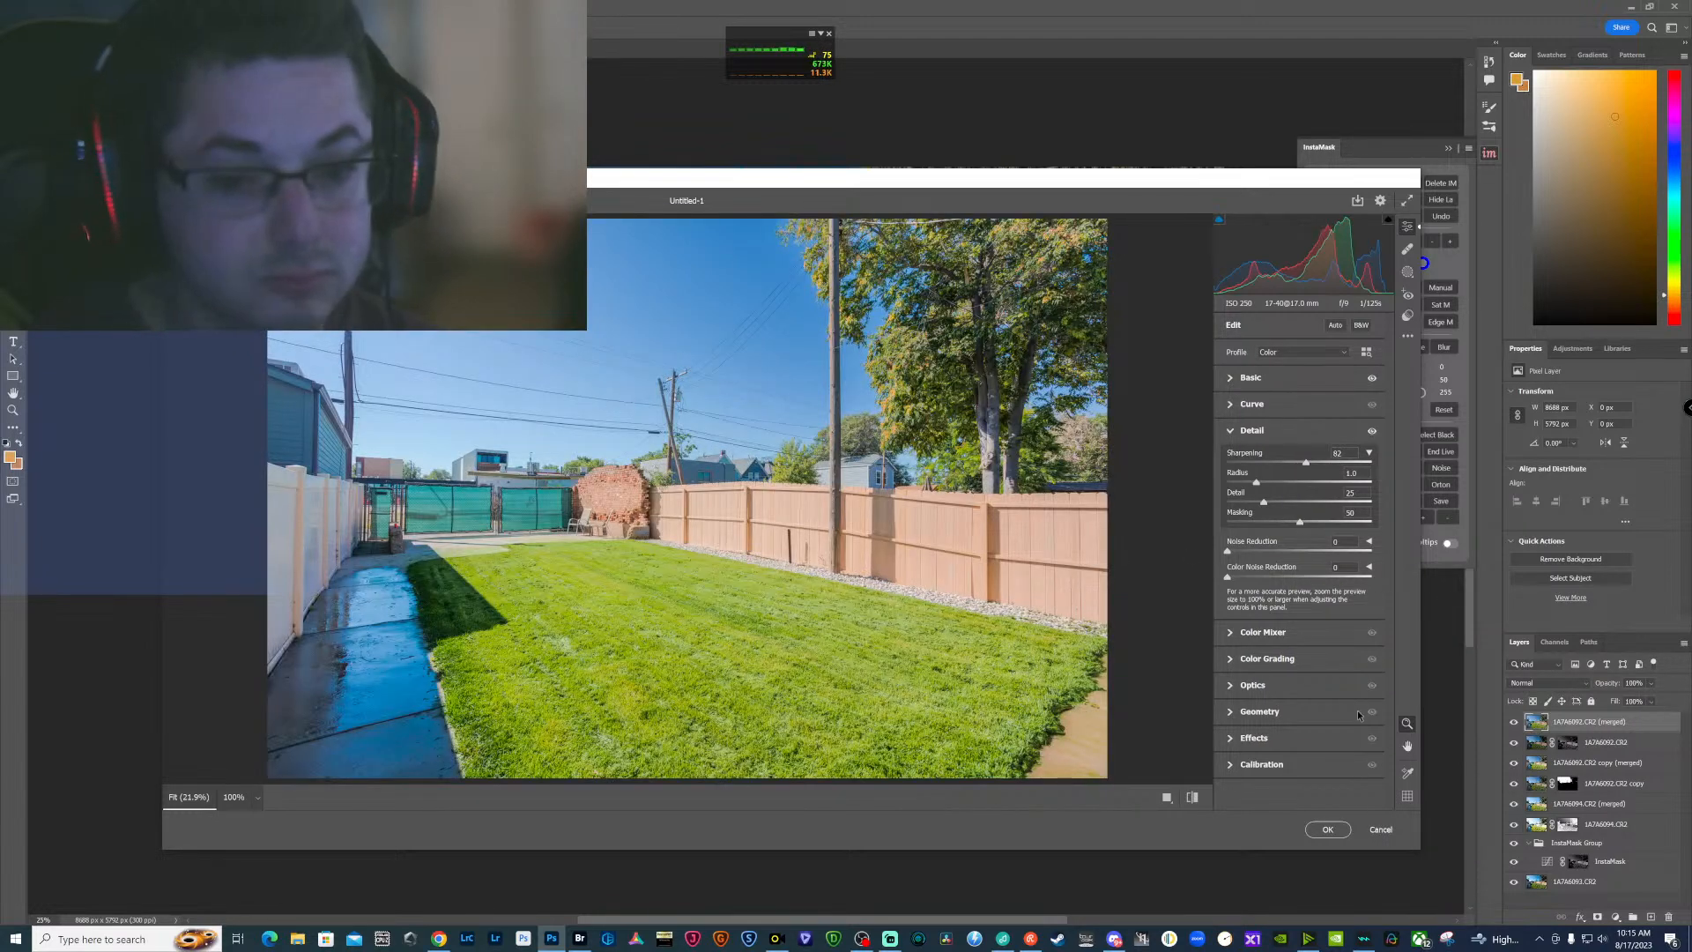
Darken the grass by setting luminance to Yellows -14 and Greens -15, and fine-tune the tonal range on the histogram
left_click(1231, 635)
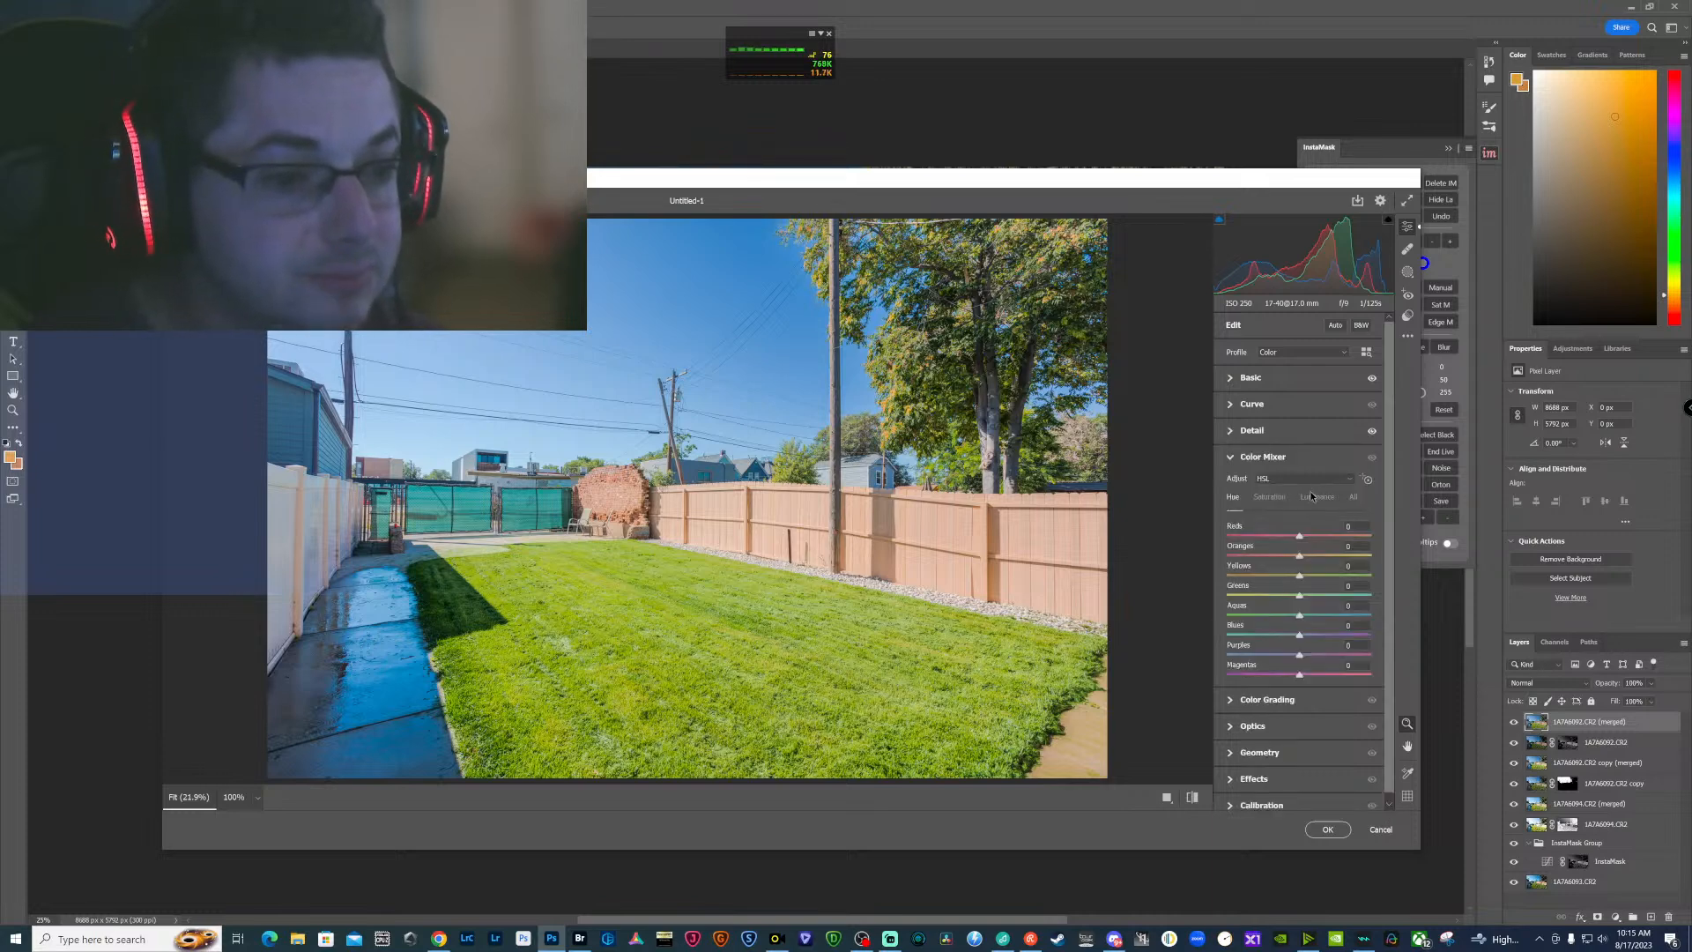
left_click(1313, 496)
left_click(1367, 479)
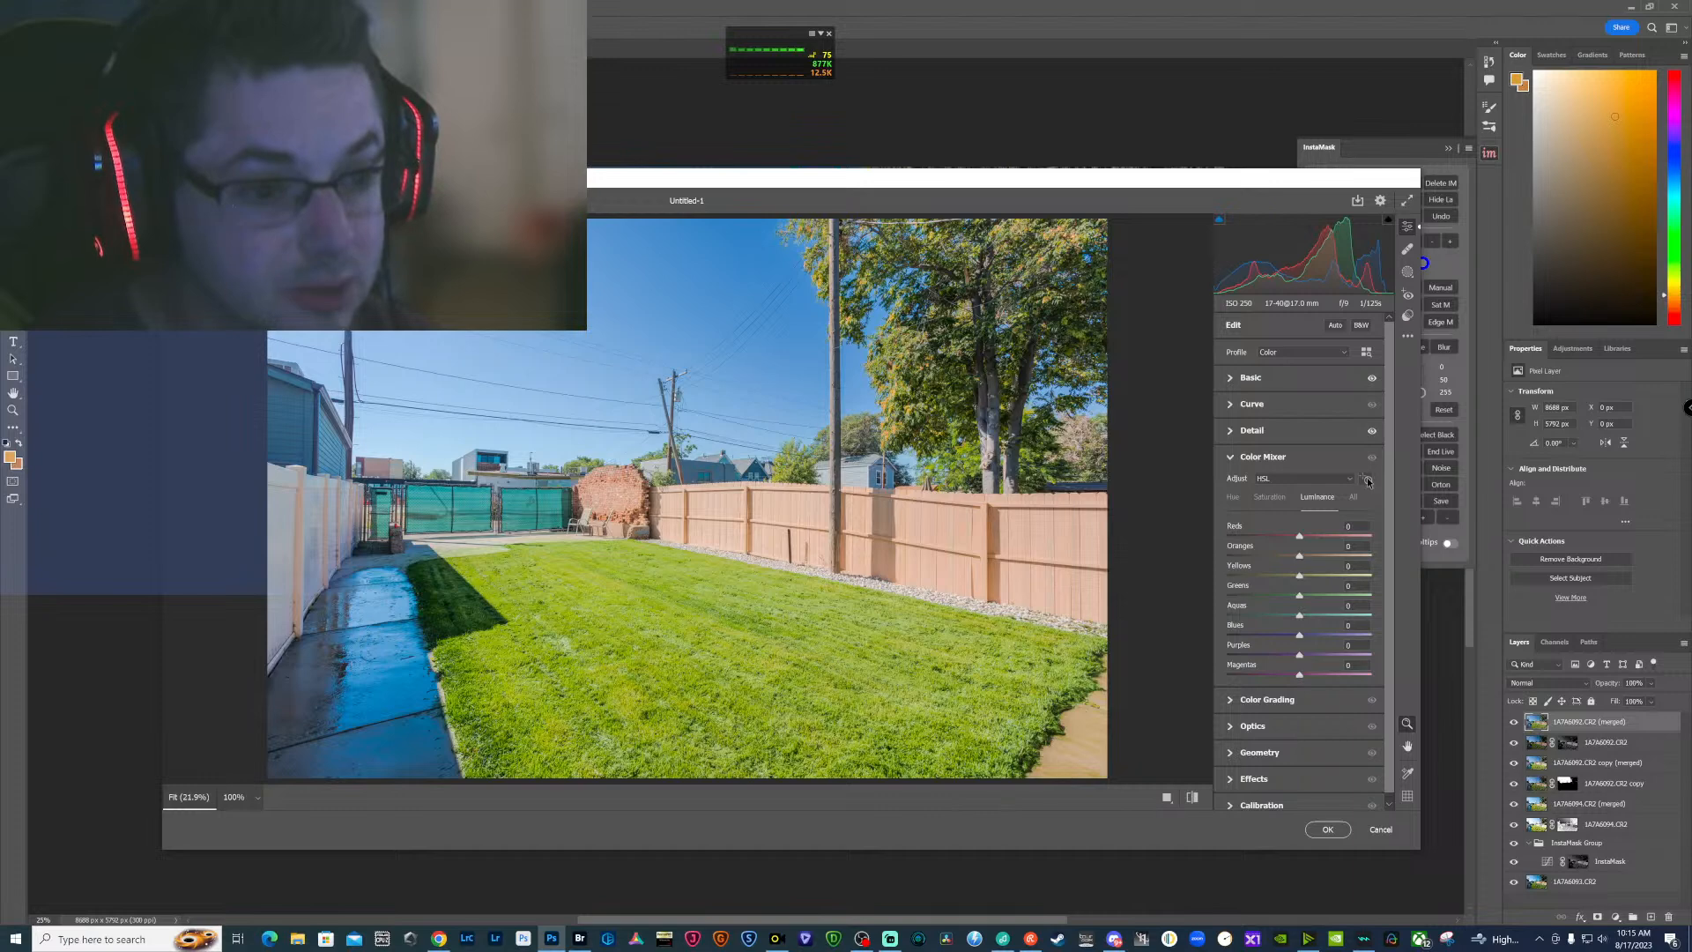
mouse_move(809, 654)
left_mouse_down()
mouse_move(751, 654)
mouse_move(803, 654)
left_mouse_up()
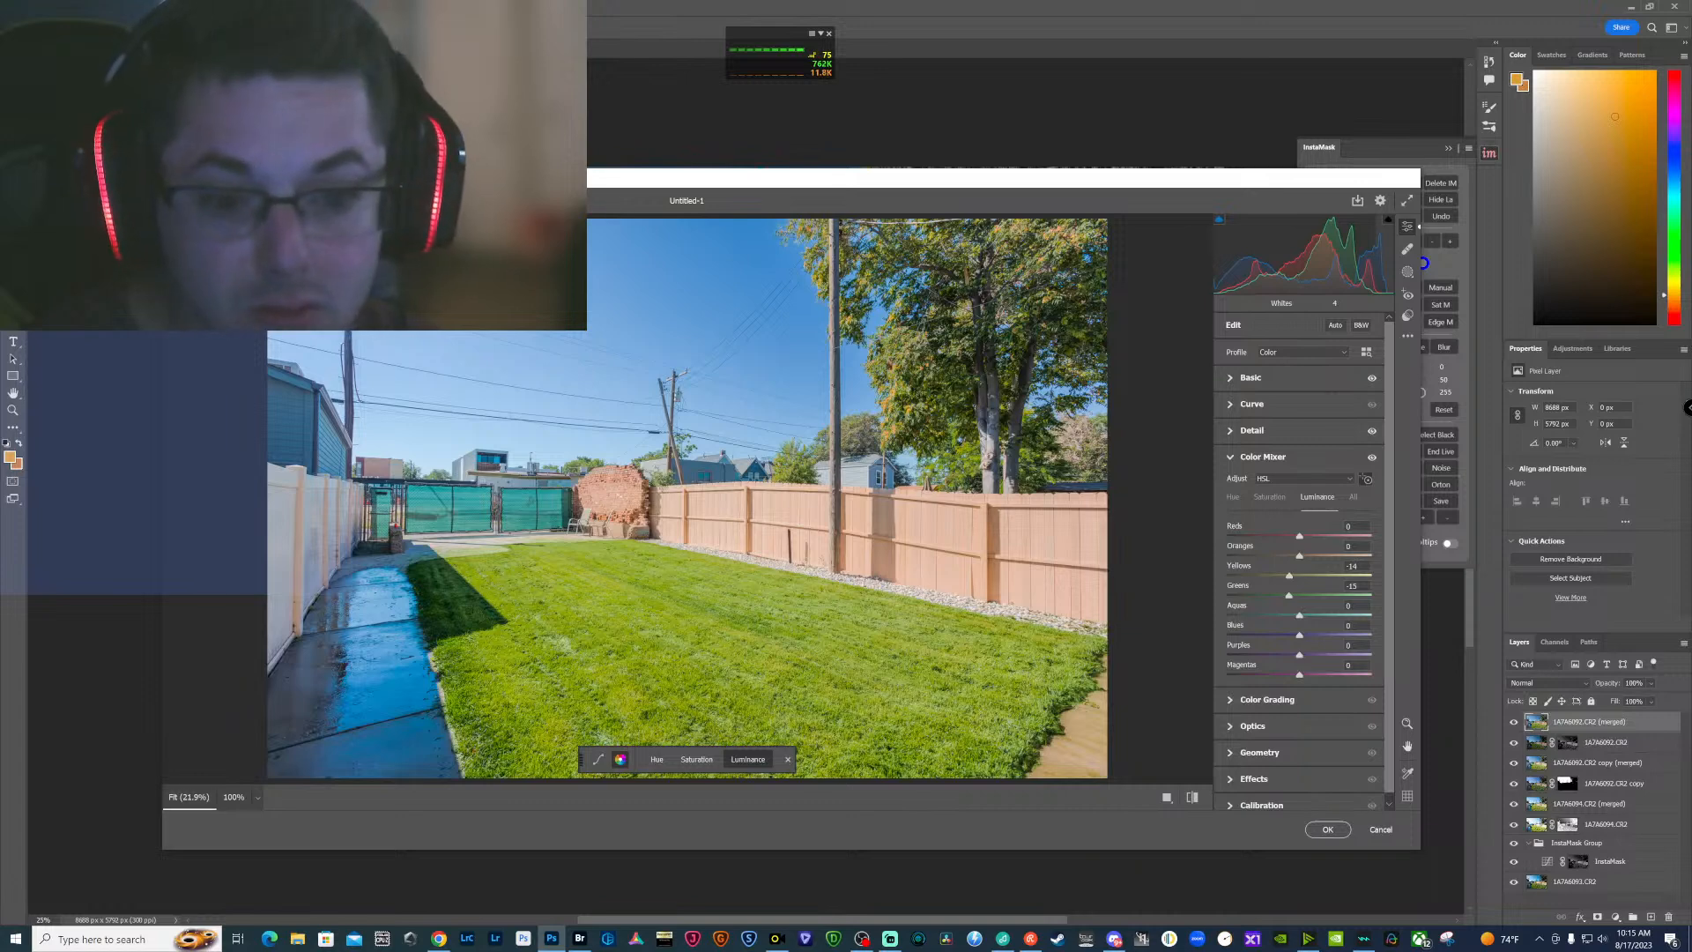
left_click_drag(1360, 253, 1355, 253)
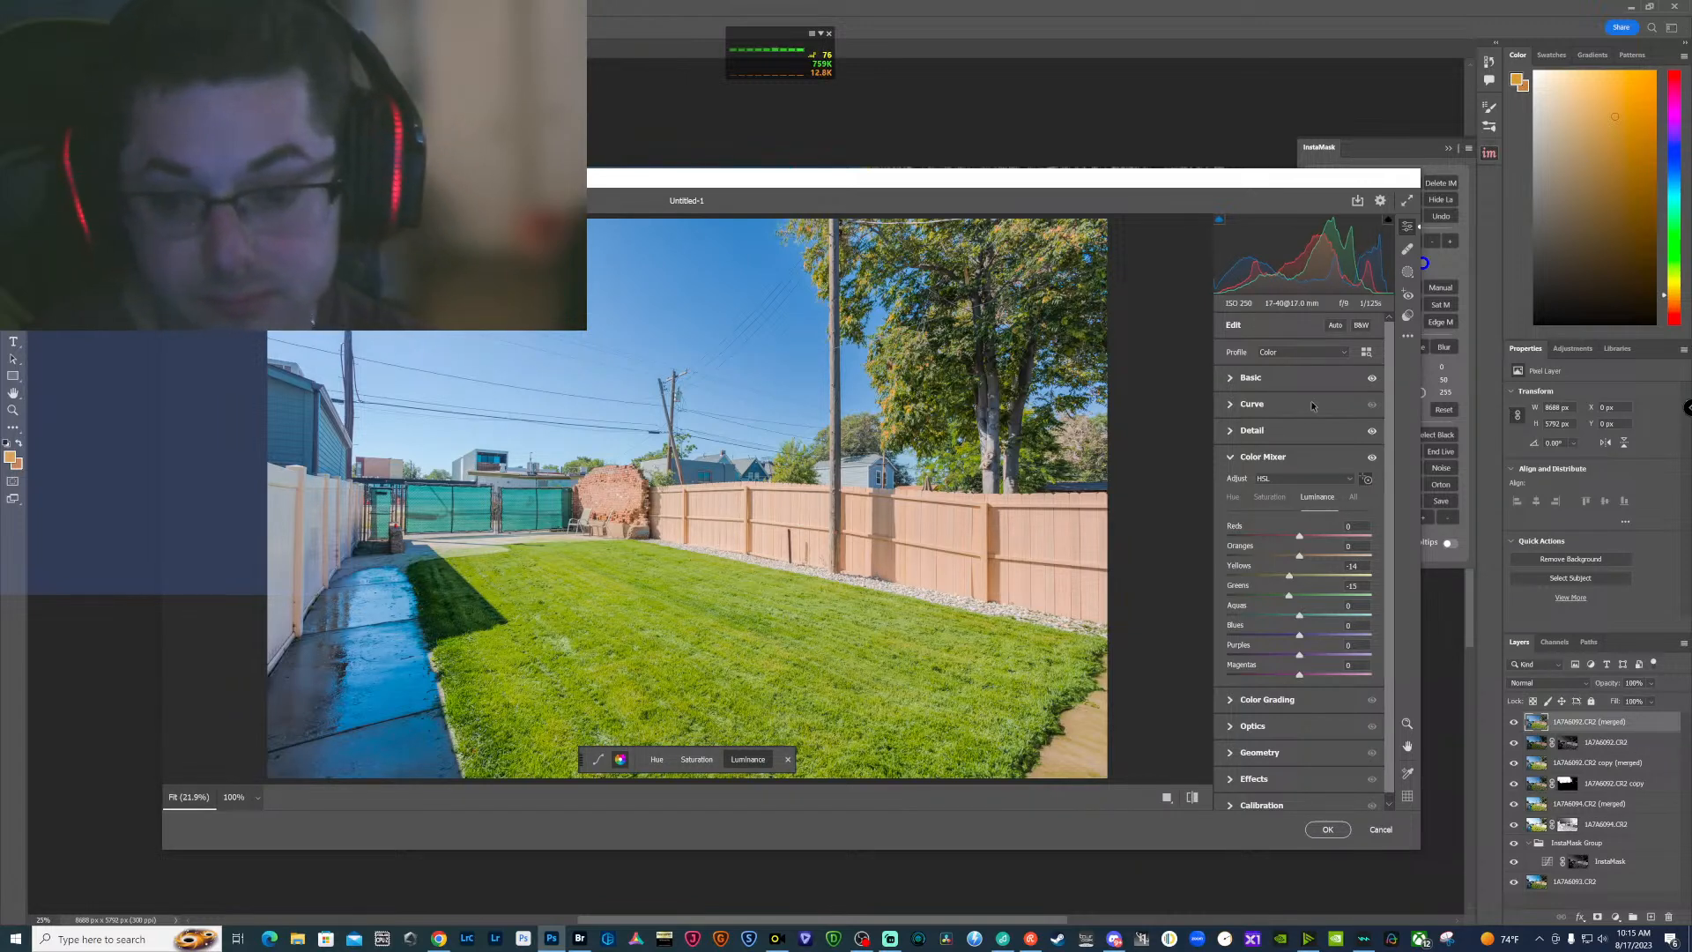
left_click_drag(1305, 255, 1308, 256)
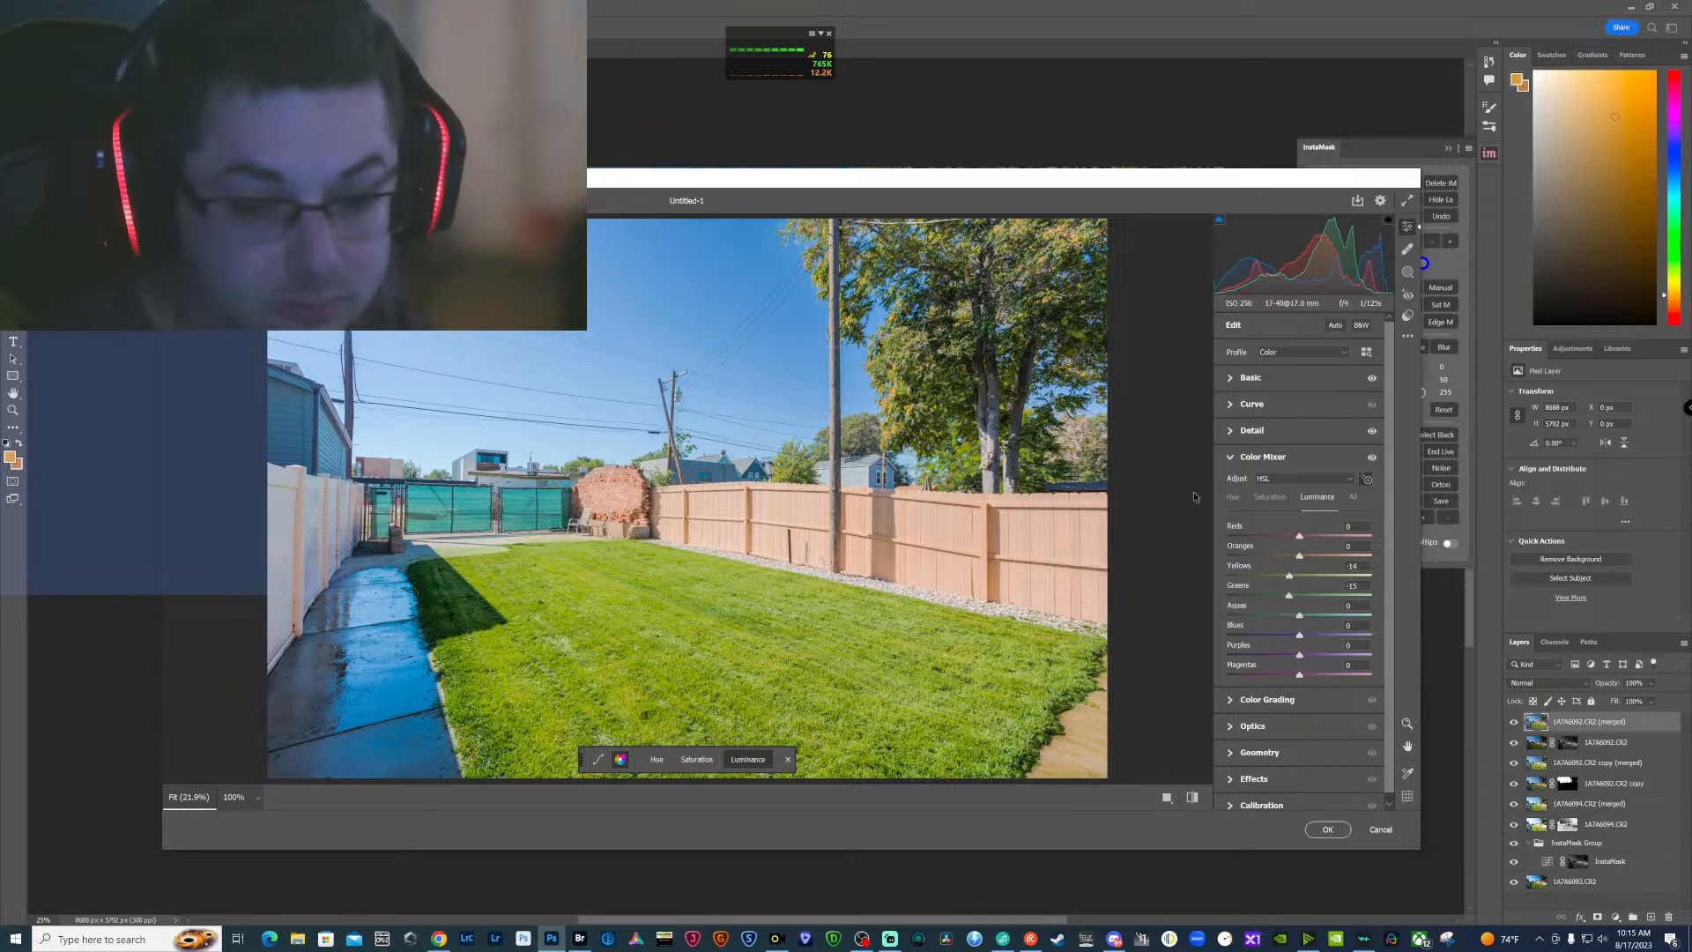
Correct the perspective with the Vertical Upright option and raise the grass's color saturation with targeted adjustment
scroll(1251, 681, "down", 1)
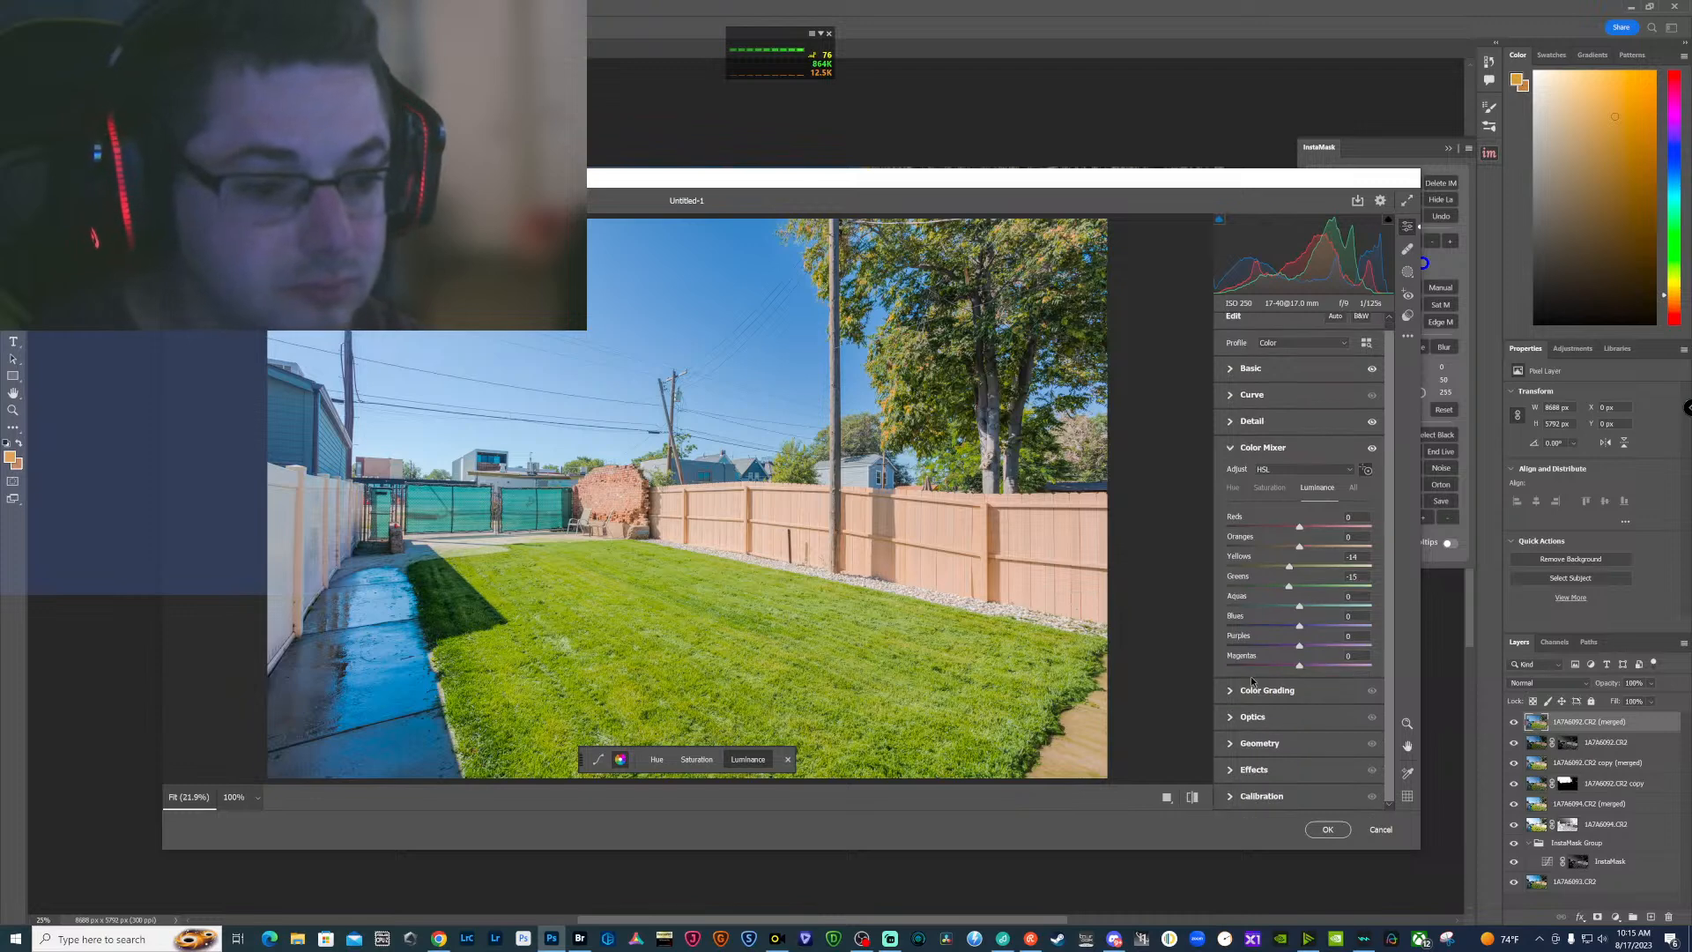
left_click(1230, 743)
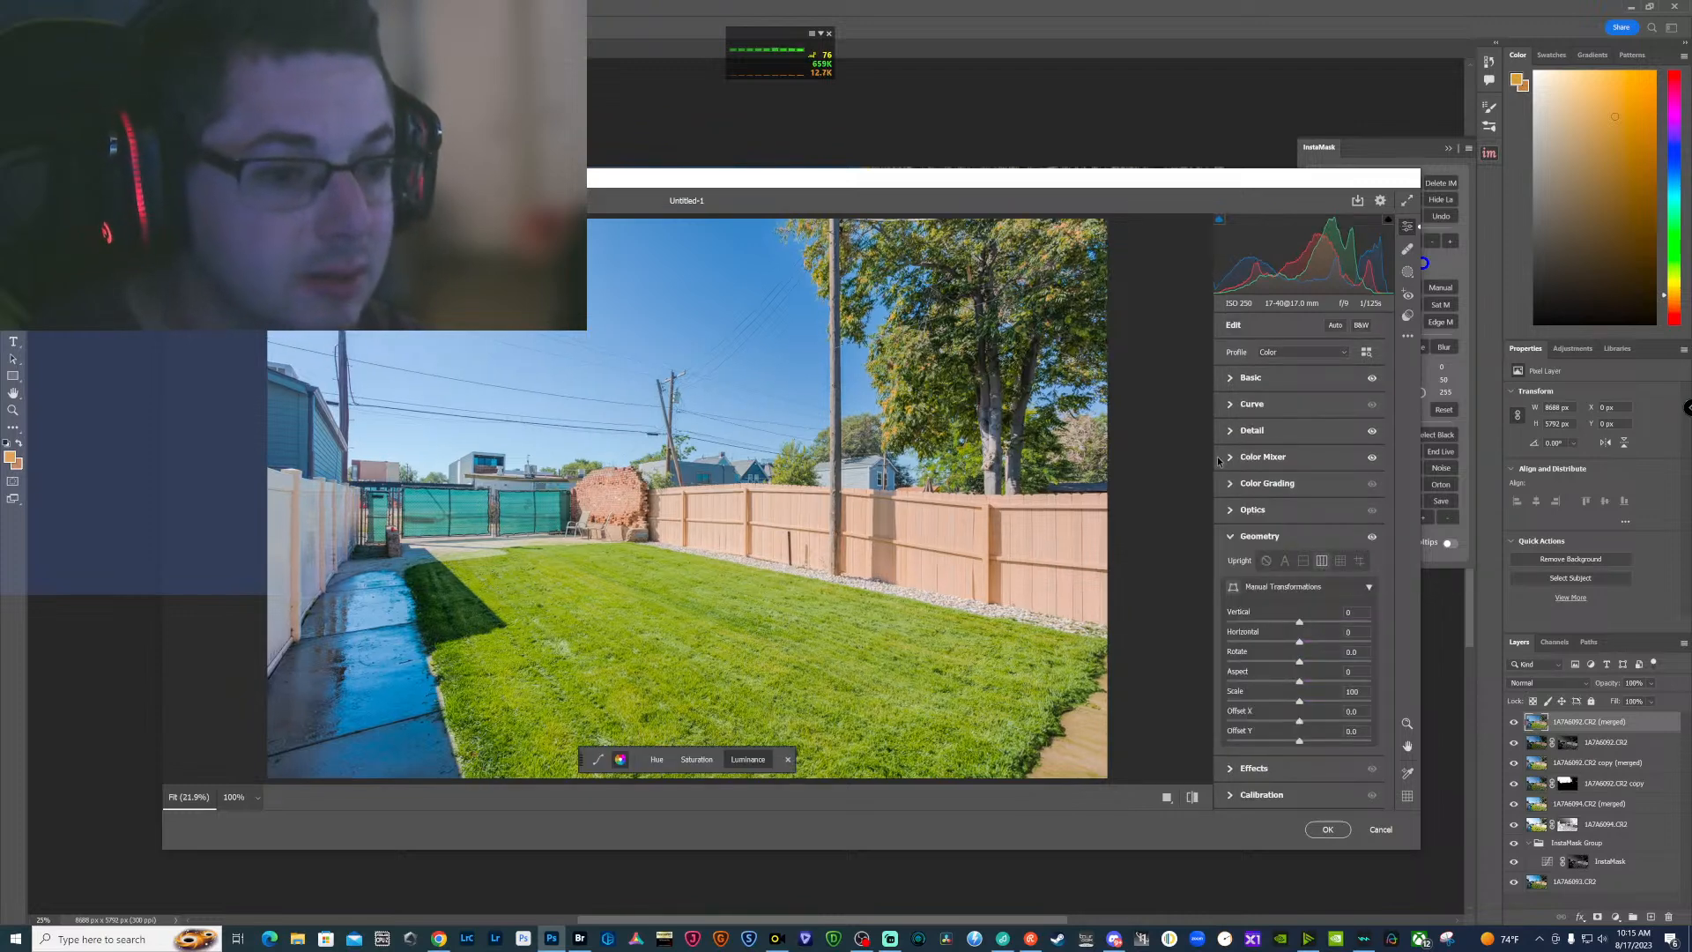
left_click(1230, 458)
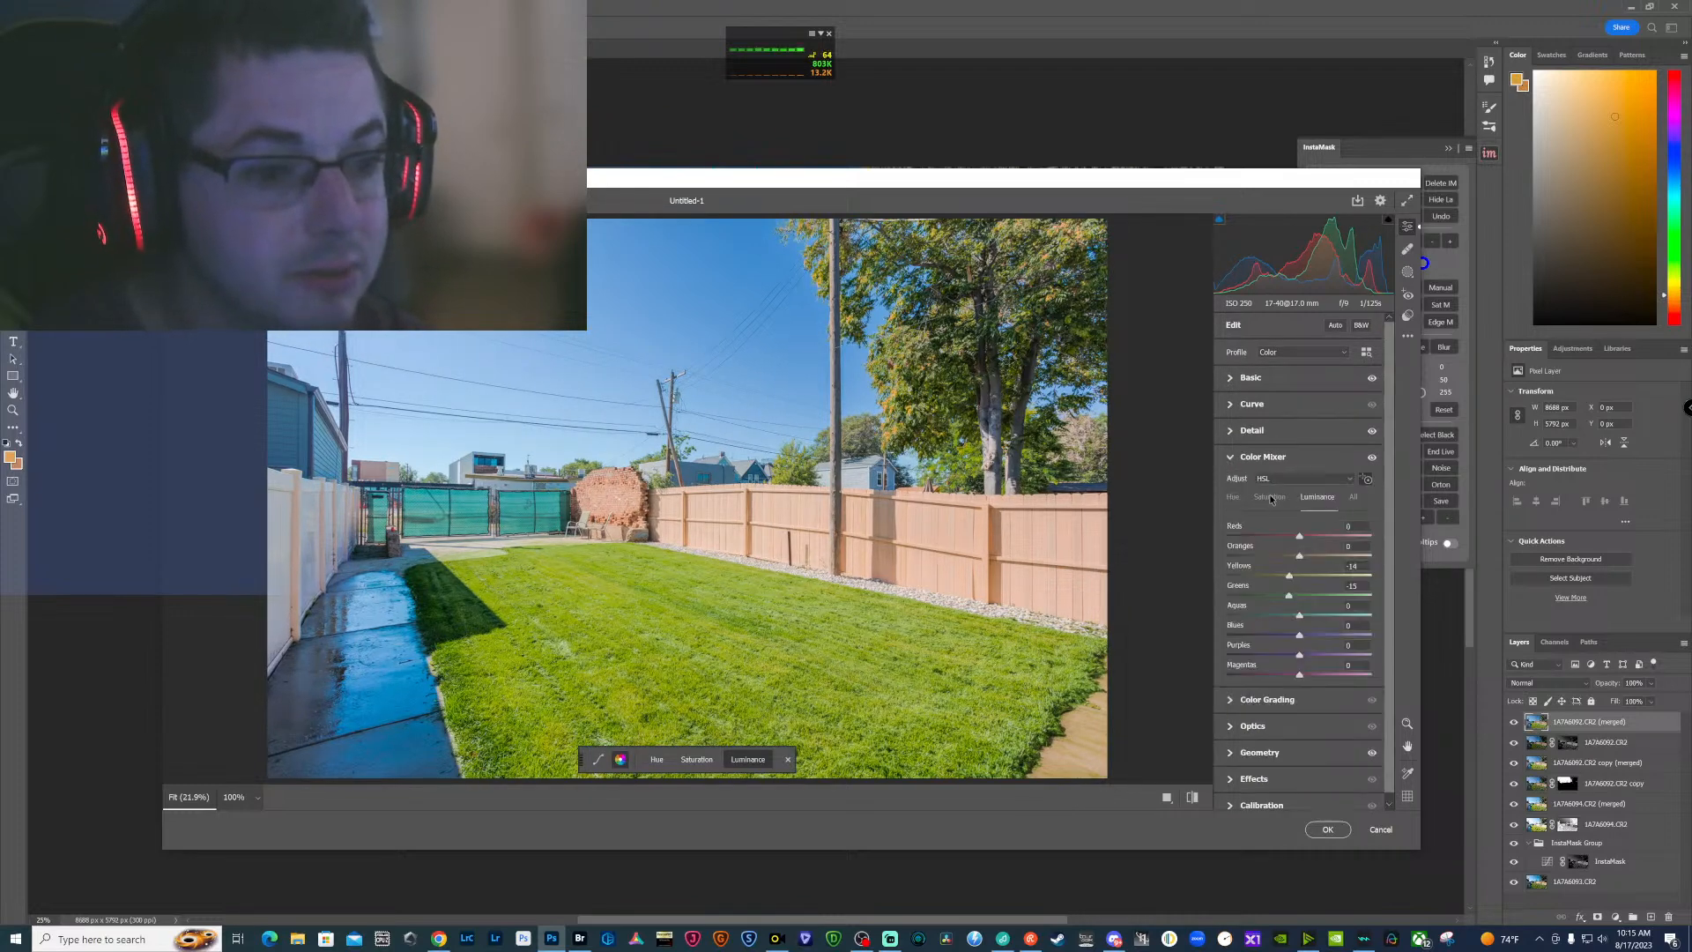
left_click(1270, 499)
left_click(705, 631)
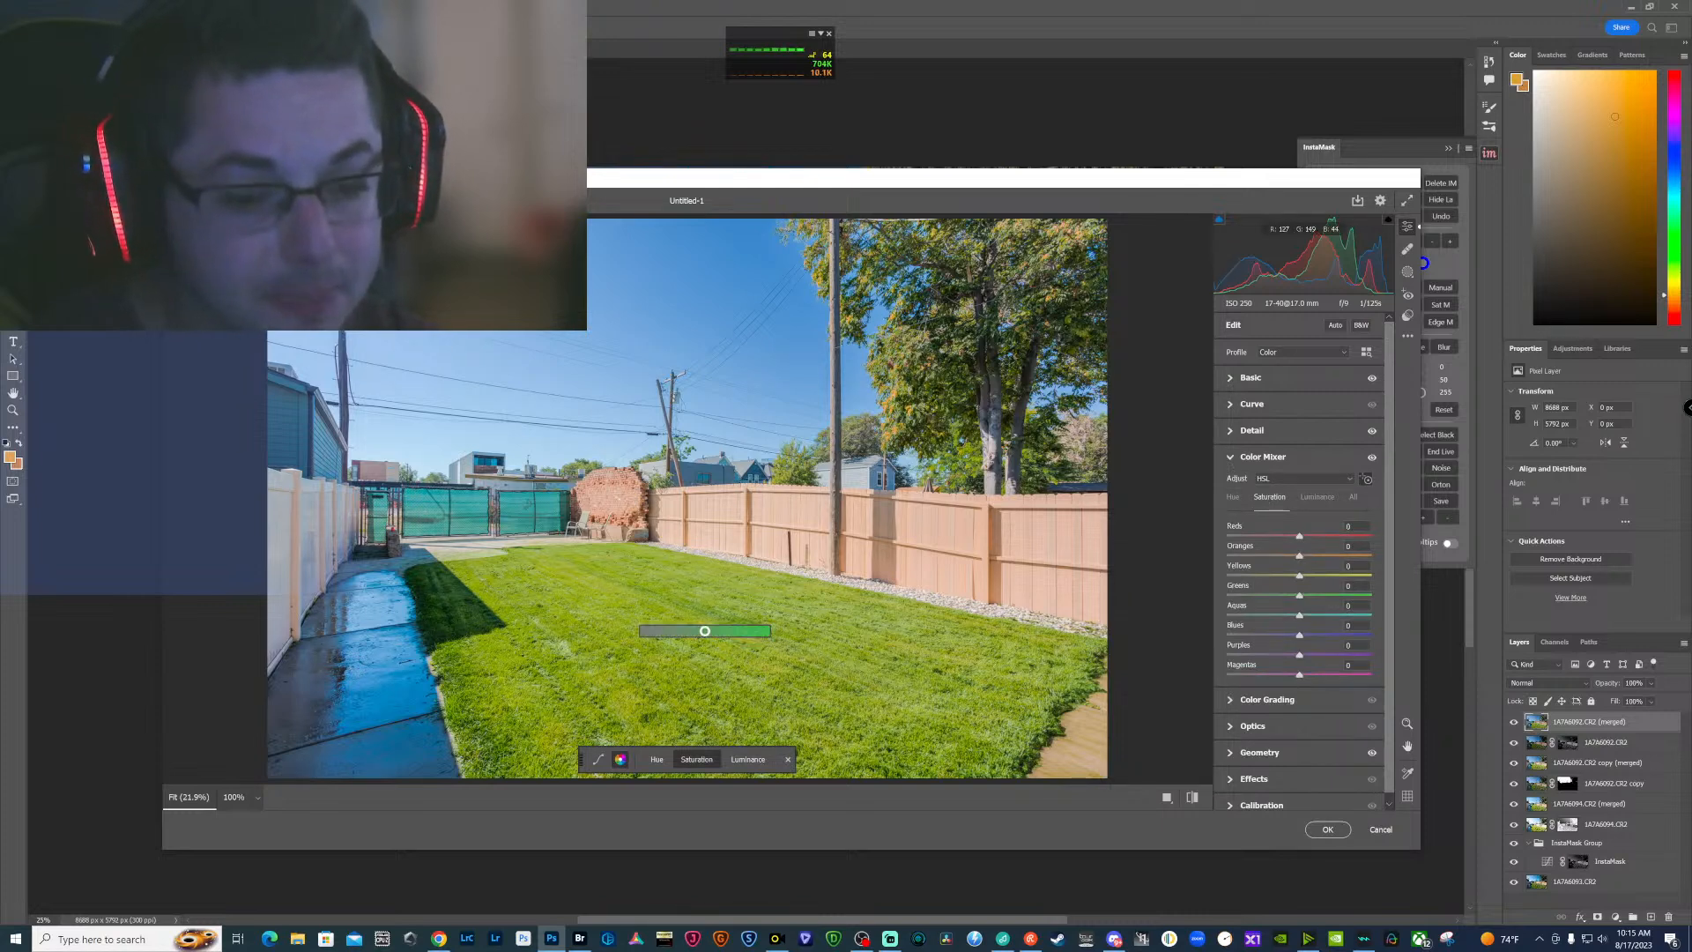
left_click_drag(709, 632, 740, 635)
Darken the round brick-colored bush's tones to luminance Oranges -8 and Yellows -18, and apply the Camera Raw filter
left_click(1318, 497)
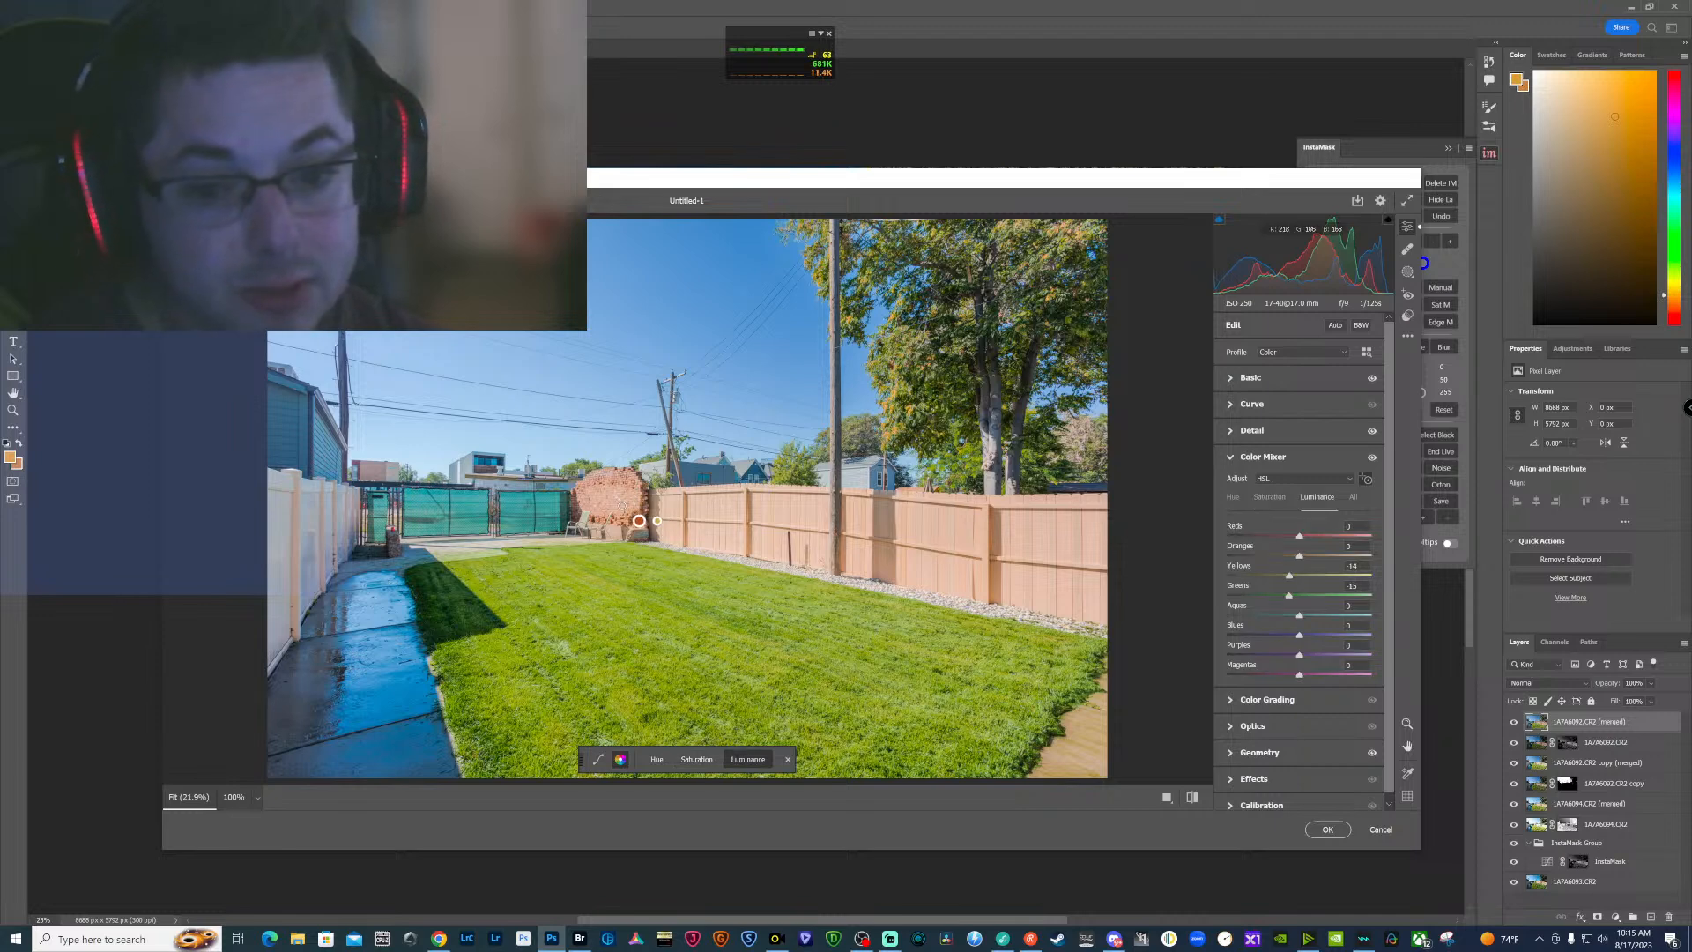
left_click_drag(616, 496, 557, 497)
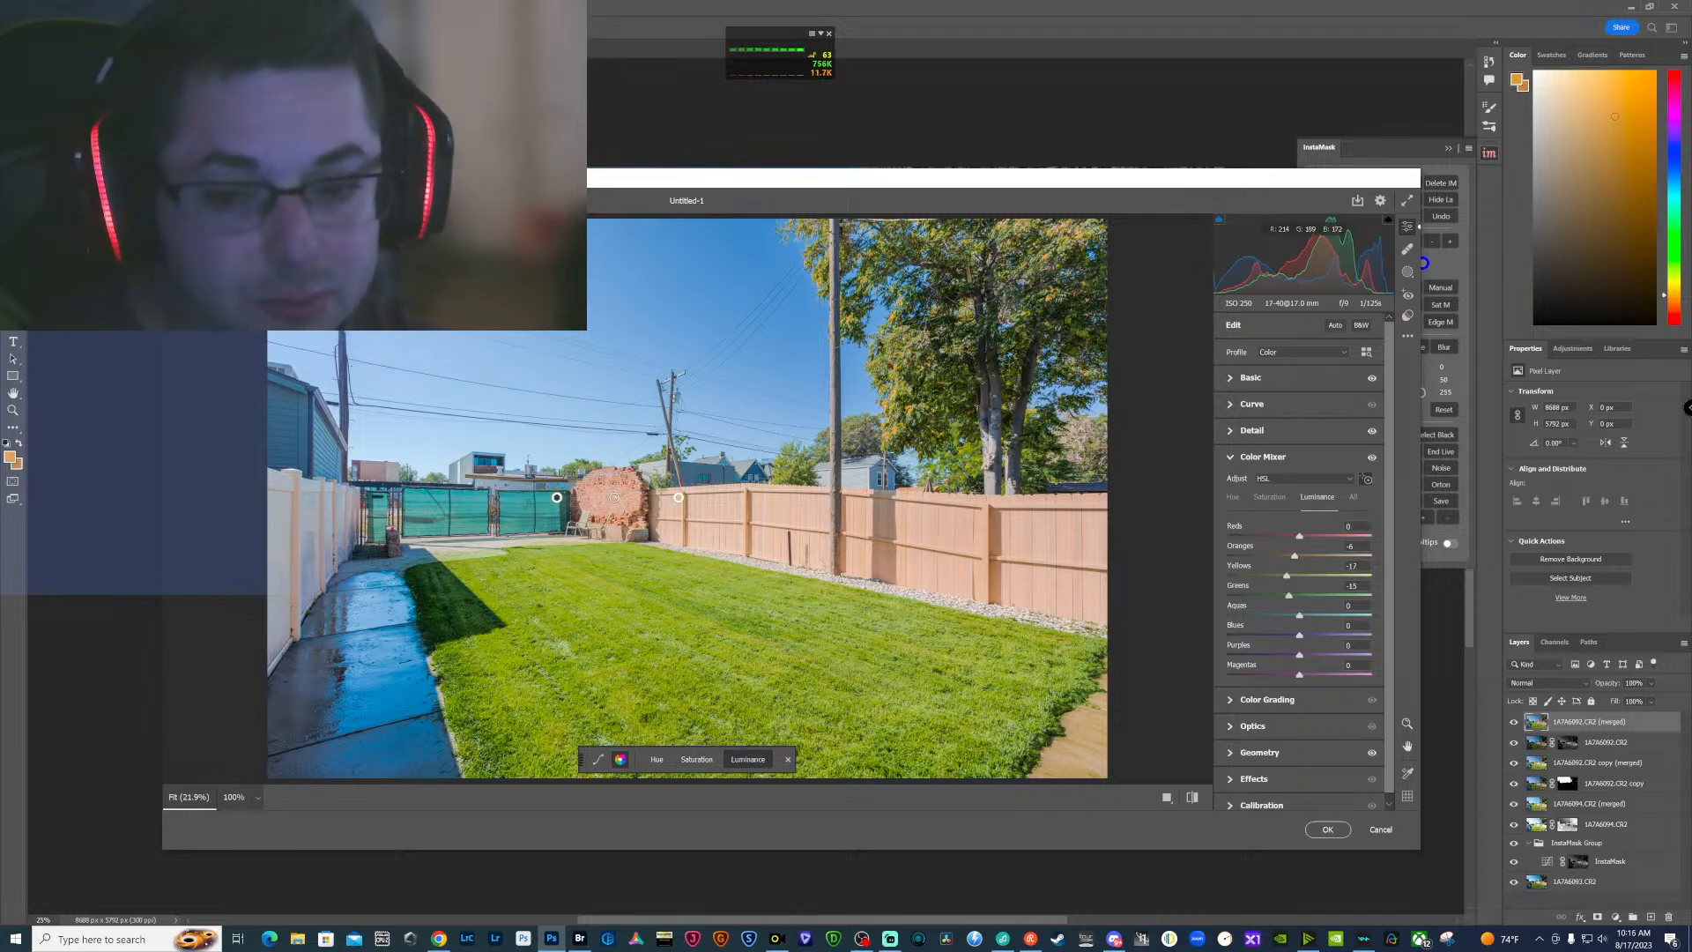
left_click_drag(615, 497, 611, 498)
scroll(1300, 665, "down", 2)
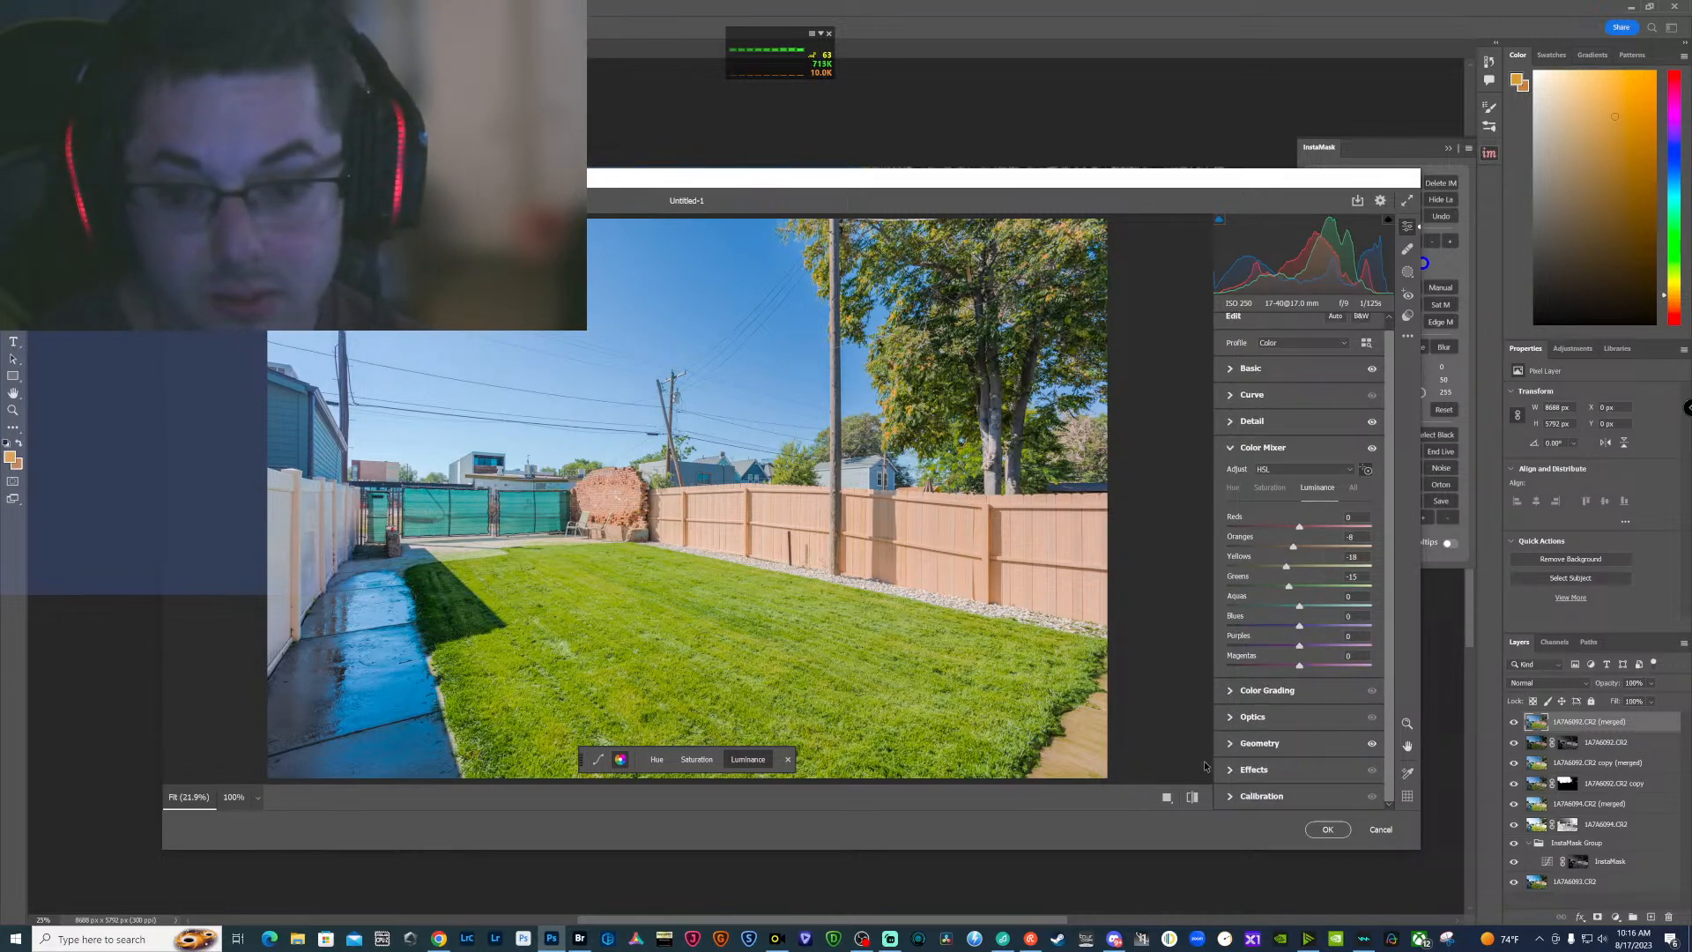
left_click(1329, 830)
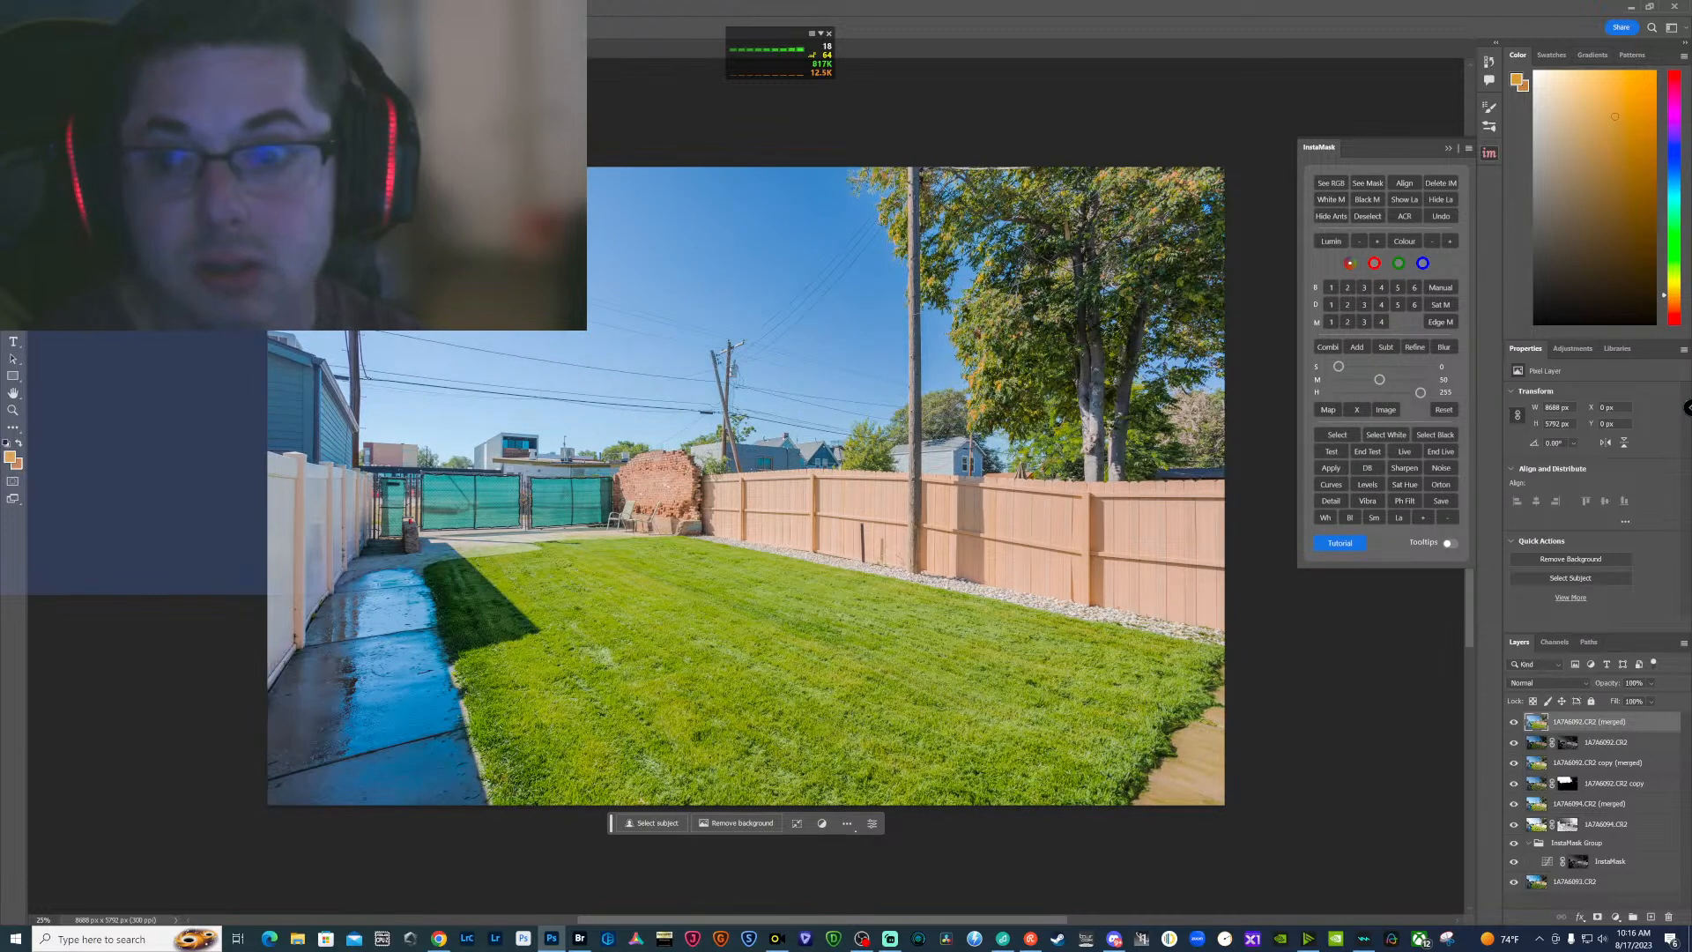
Close the finished backyard image, saving its changes in Large Document Format (PSB)
key("ctrl+w")
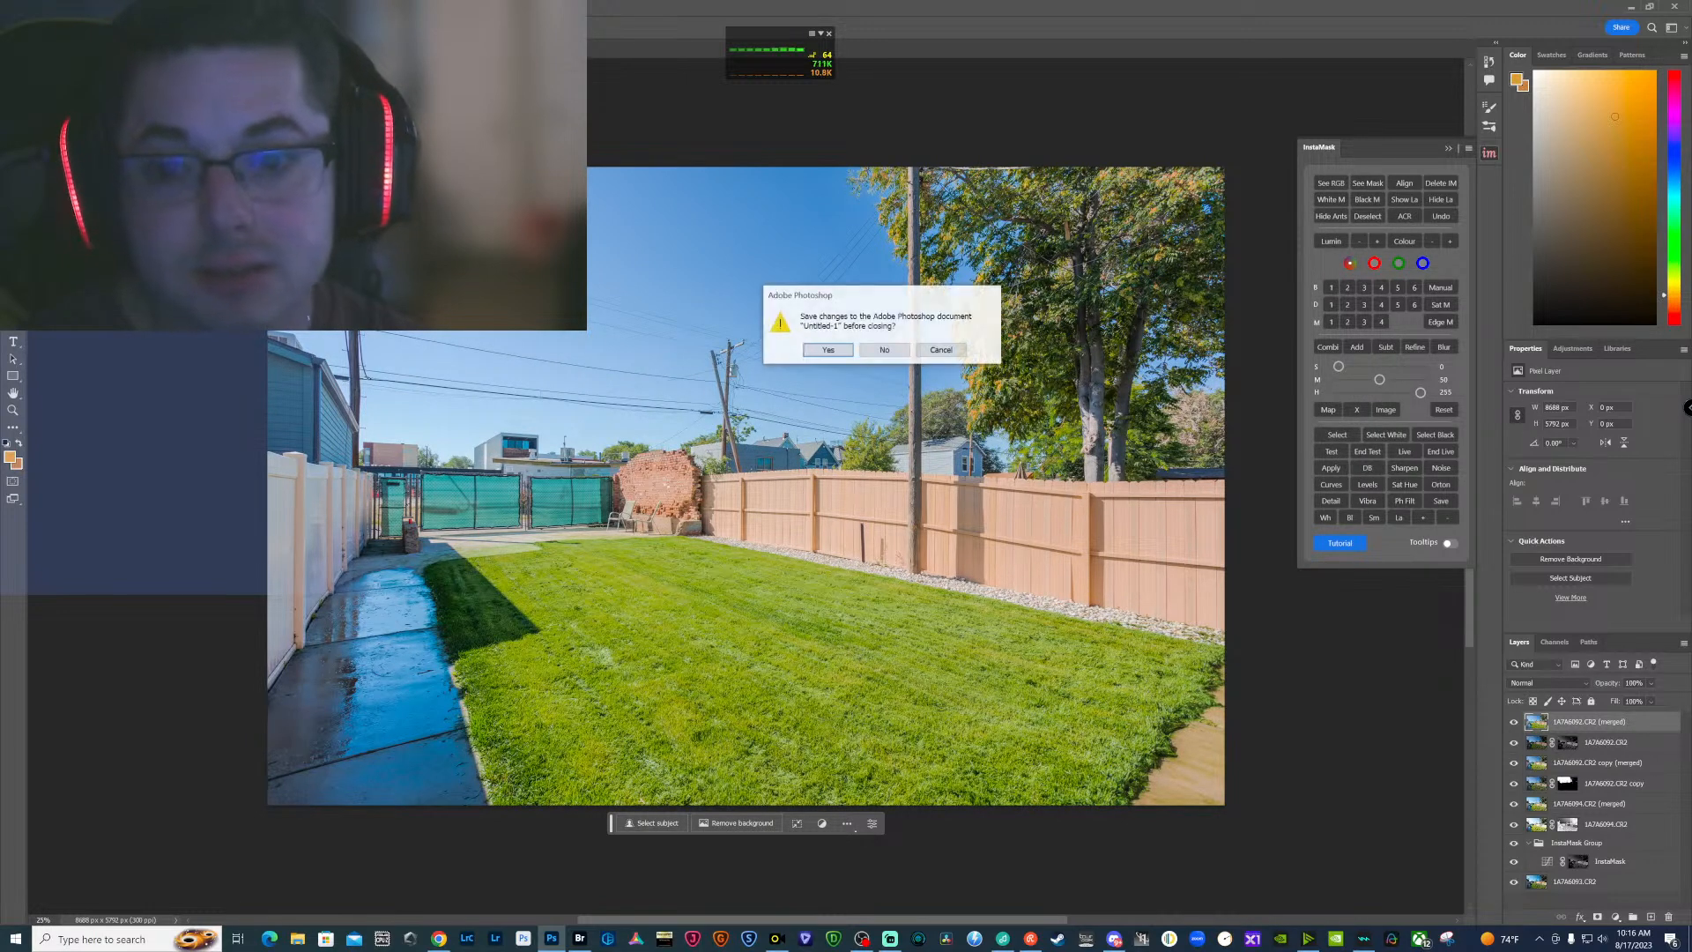
left_click(828, 351)
left_click(265, 340)
left_click(208, 350)
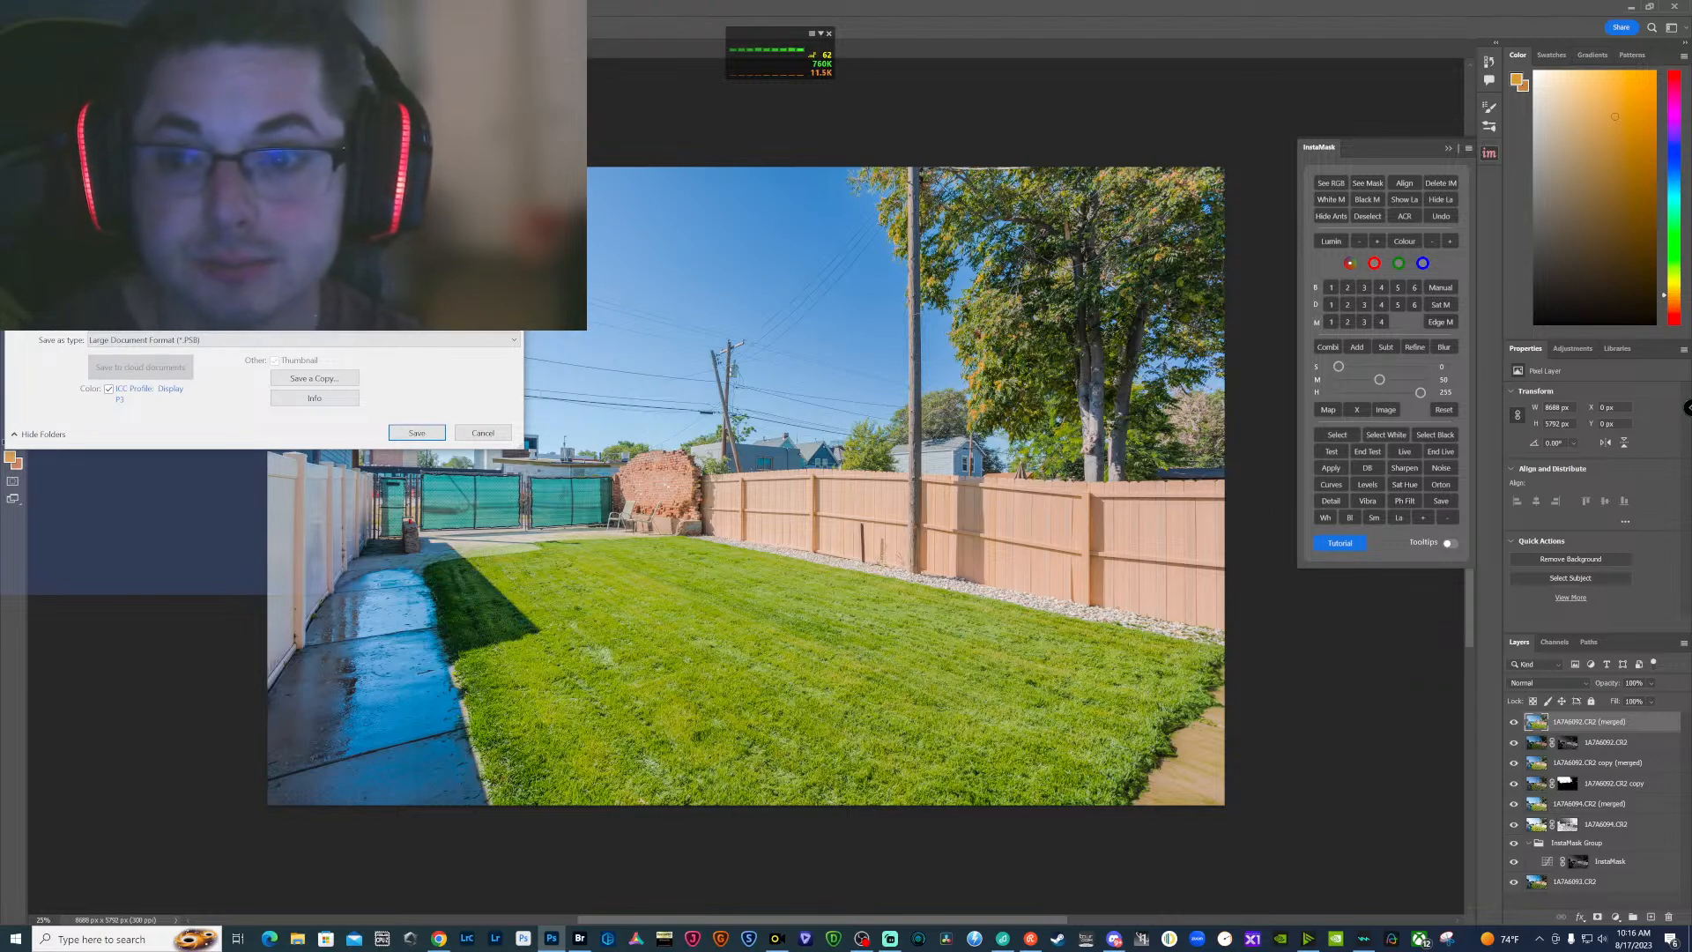
key("Return")
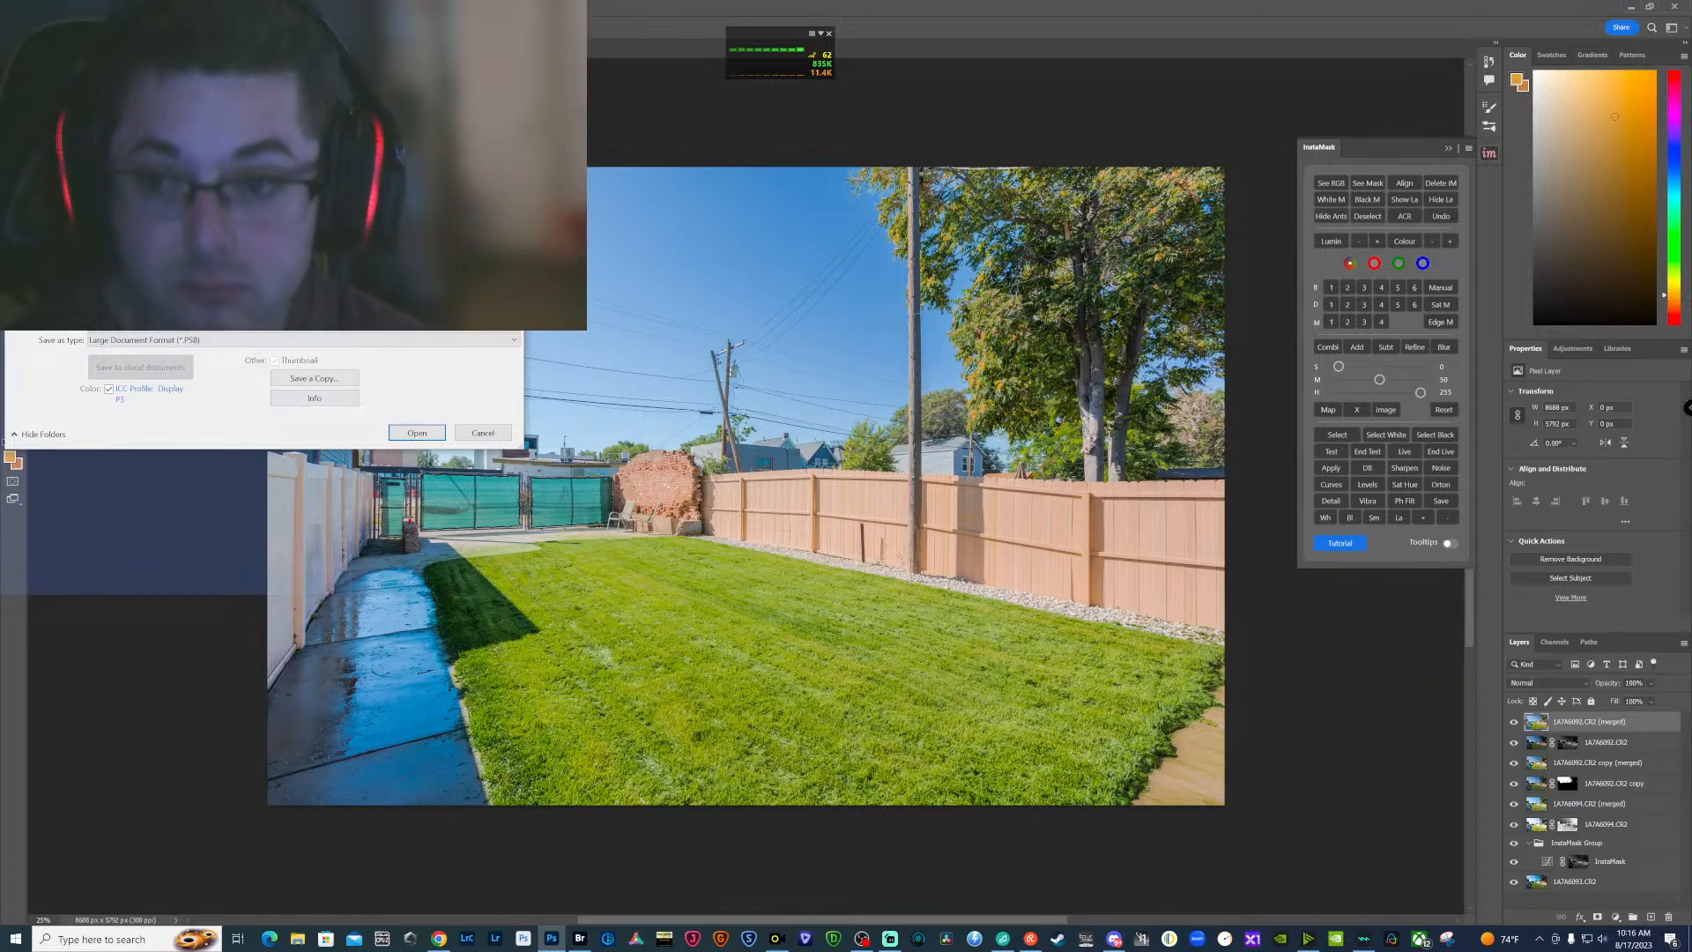
left_click(425, 432)
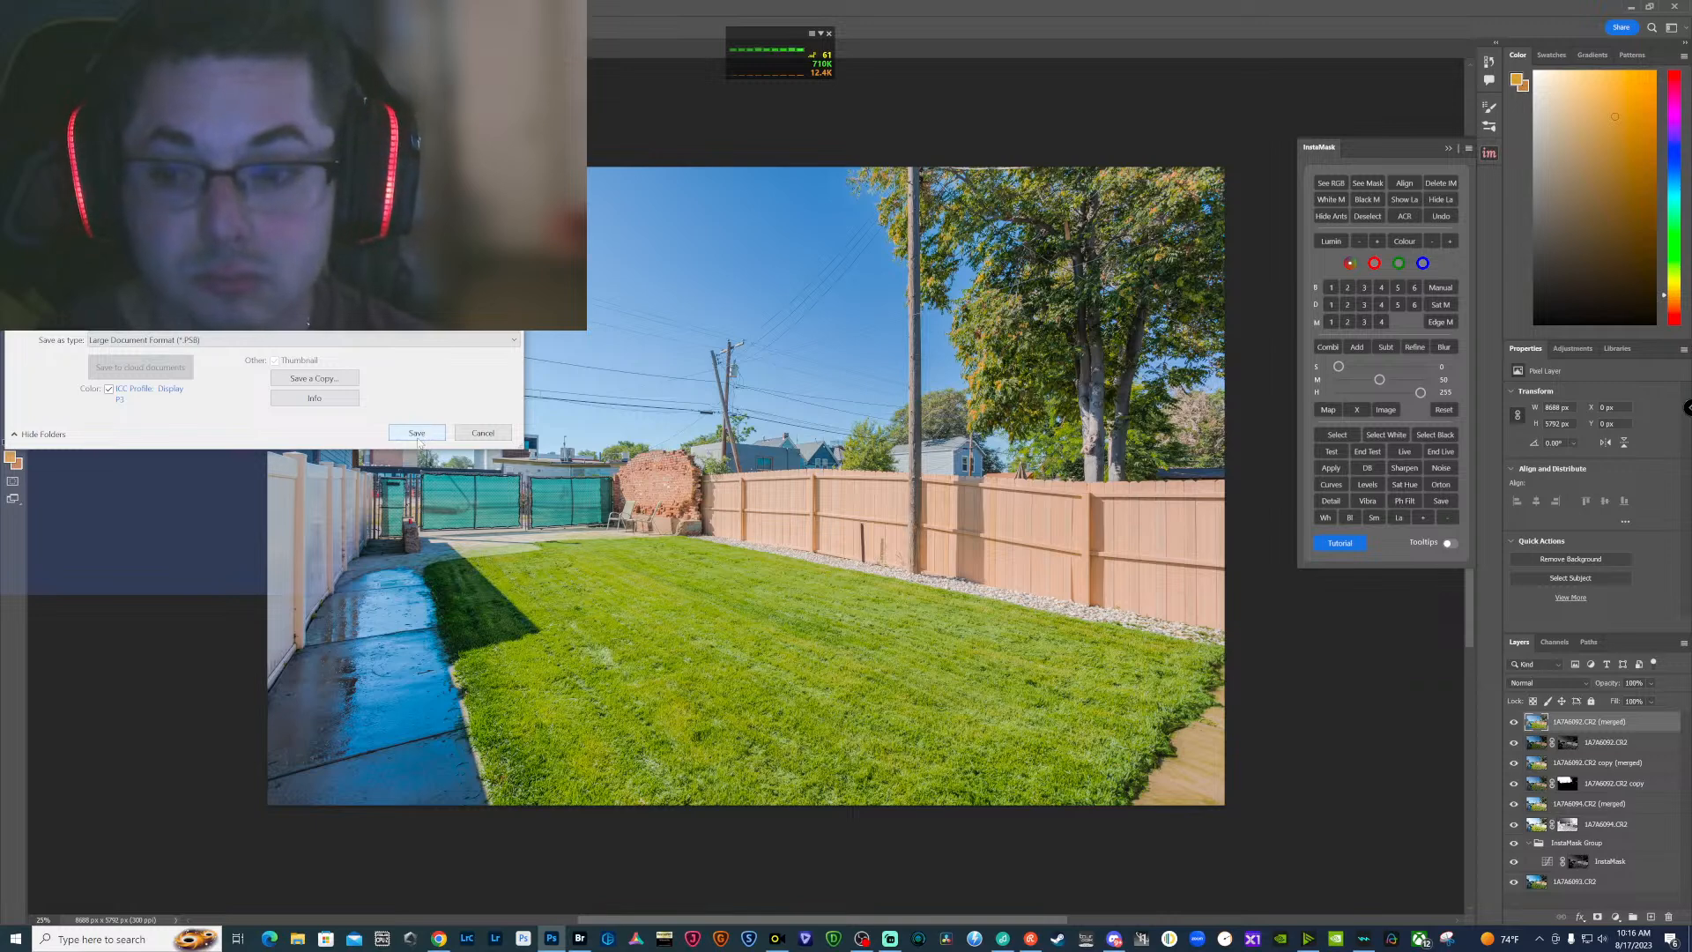
left_click(418, 435)
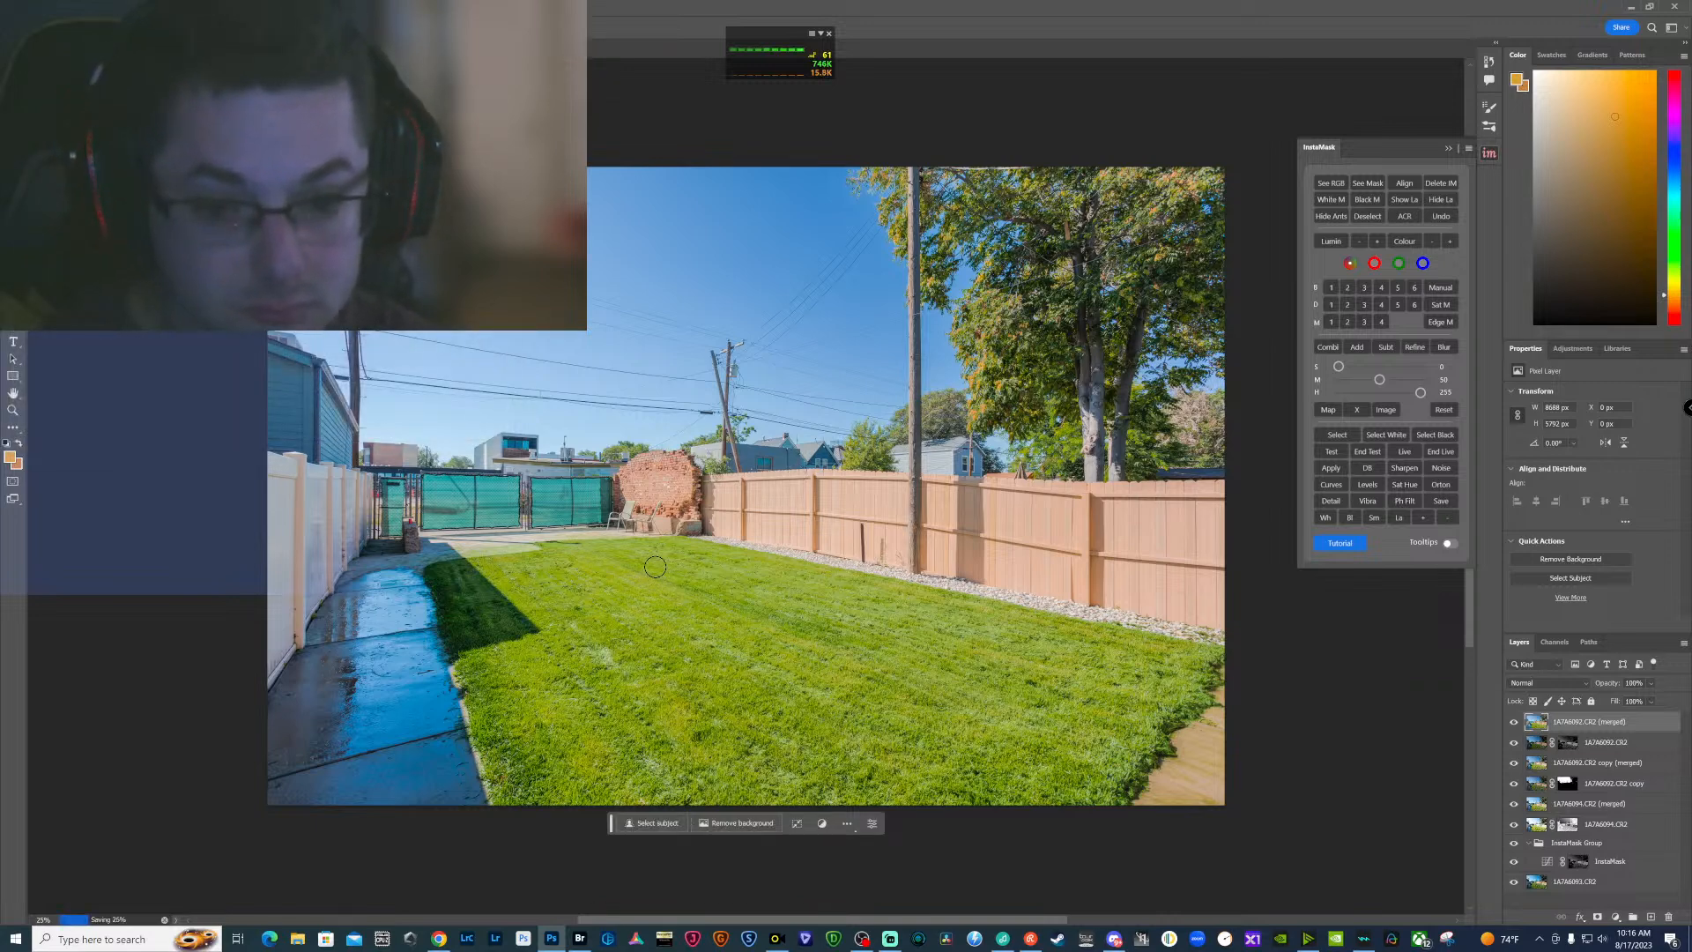
Switch to Bridge, select the brick wall exposures 1A7A6097 to 1A7A6099, and load them as layers in one Photoshop document
left_click(578, 940)
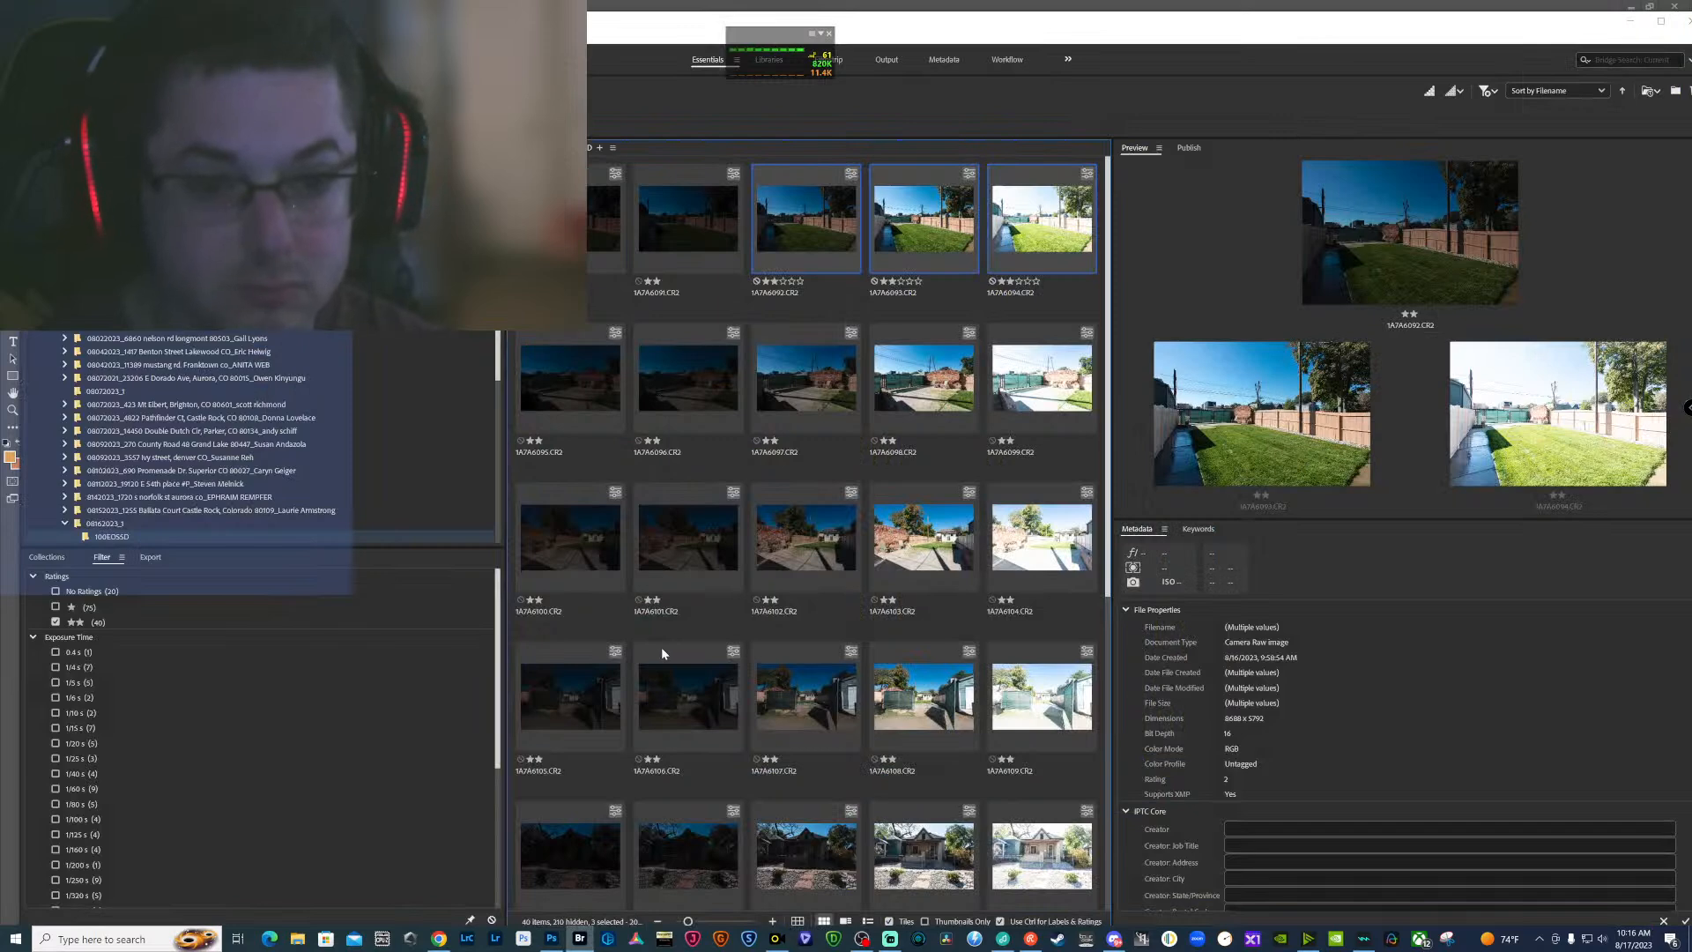
left_click(806, 382)
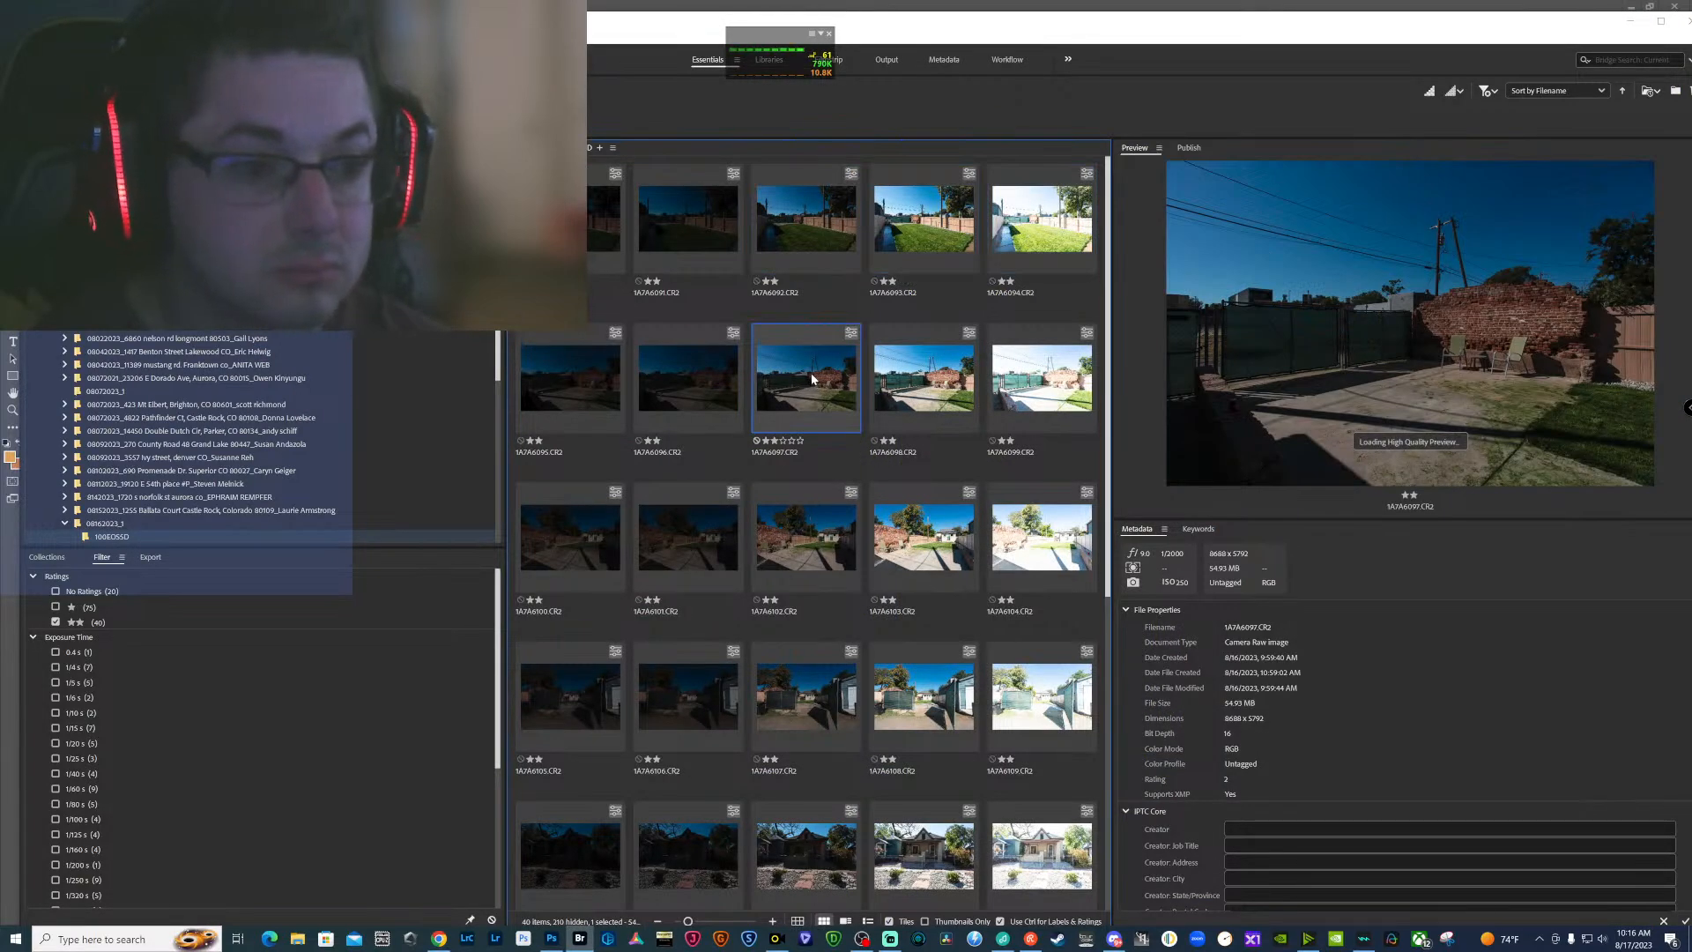
left_click(1002, 401, "shift")
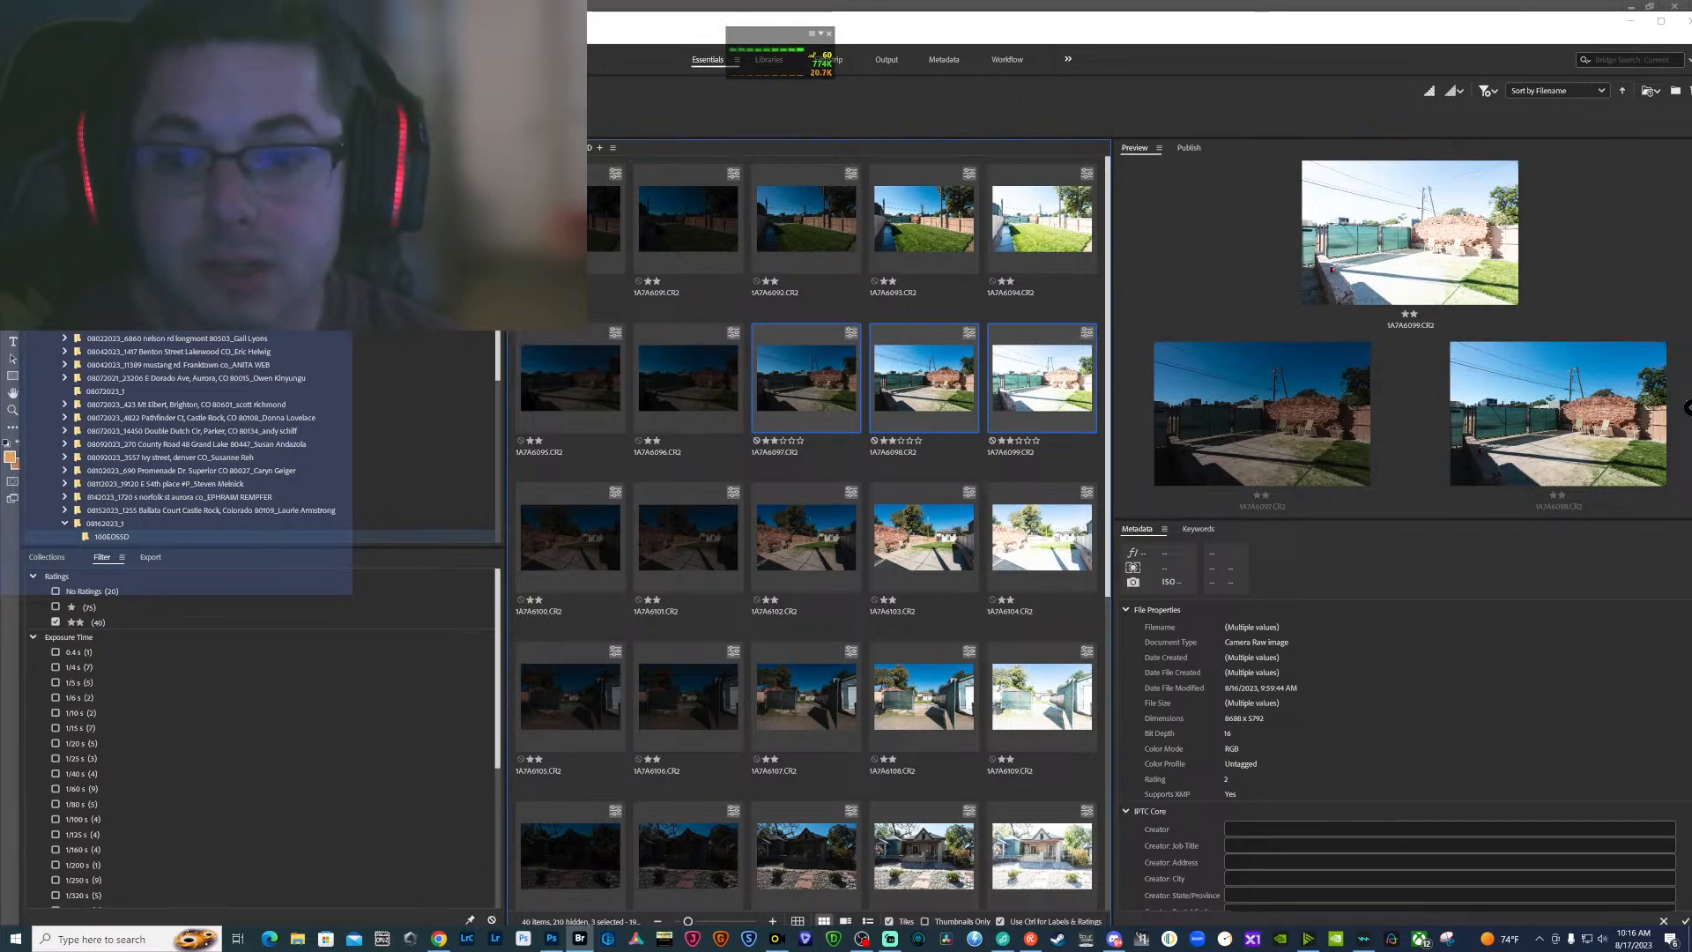
key("alt+Tab")
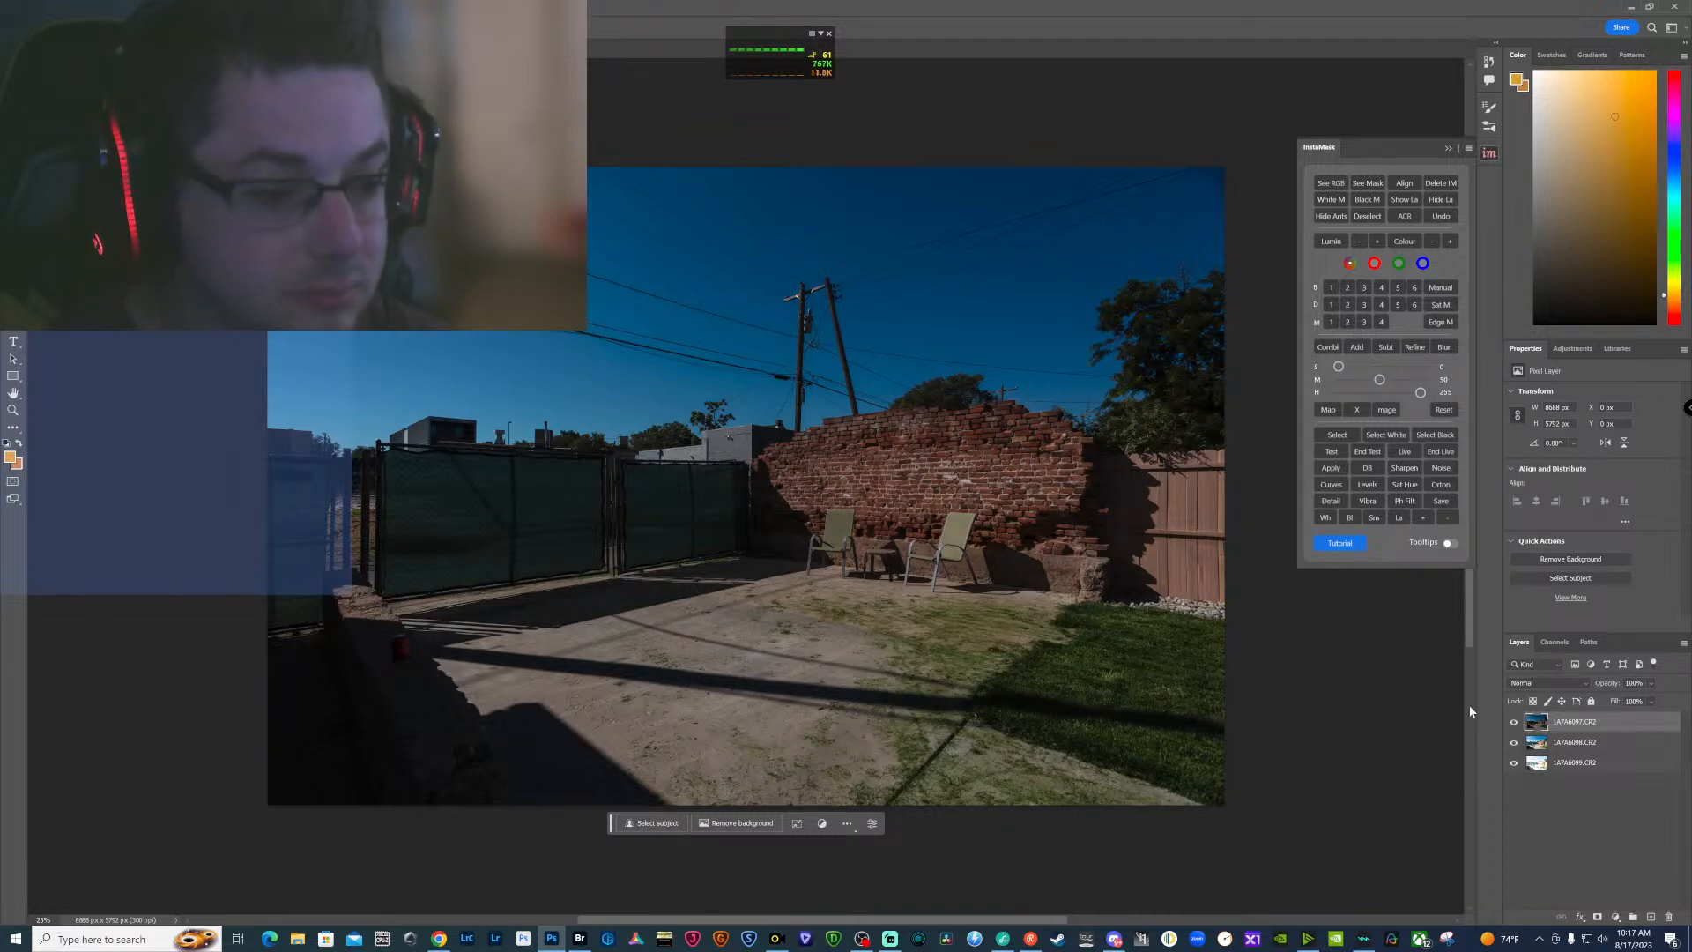
Move the 1A7A6098 layer to the bottom of the stack, hide 1A7A6097, and select the bright 1A7A6099 layer
left_click(1514, 724)
left_click(1514, 724)
left_click(1514, 724)
left_click_drag(1532, 738, 1534, 779)
left_click(1515, 723)
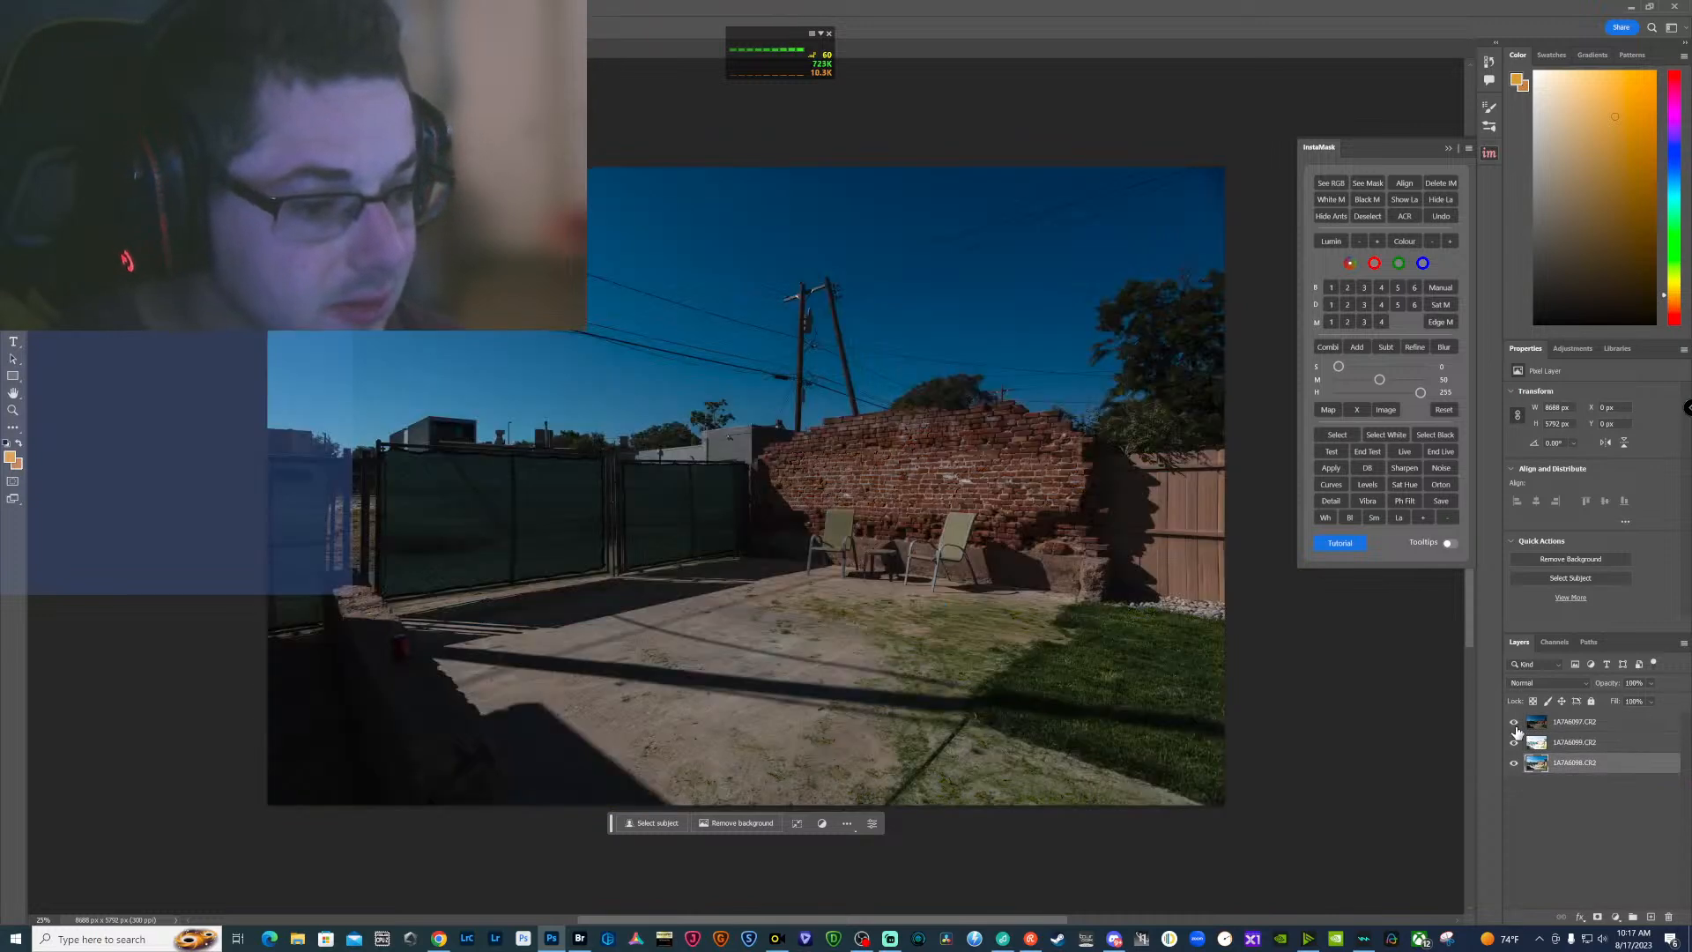
left_click(1536, 745)
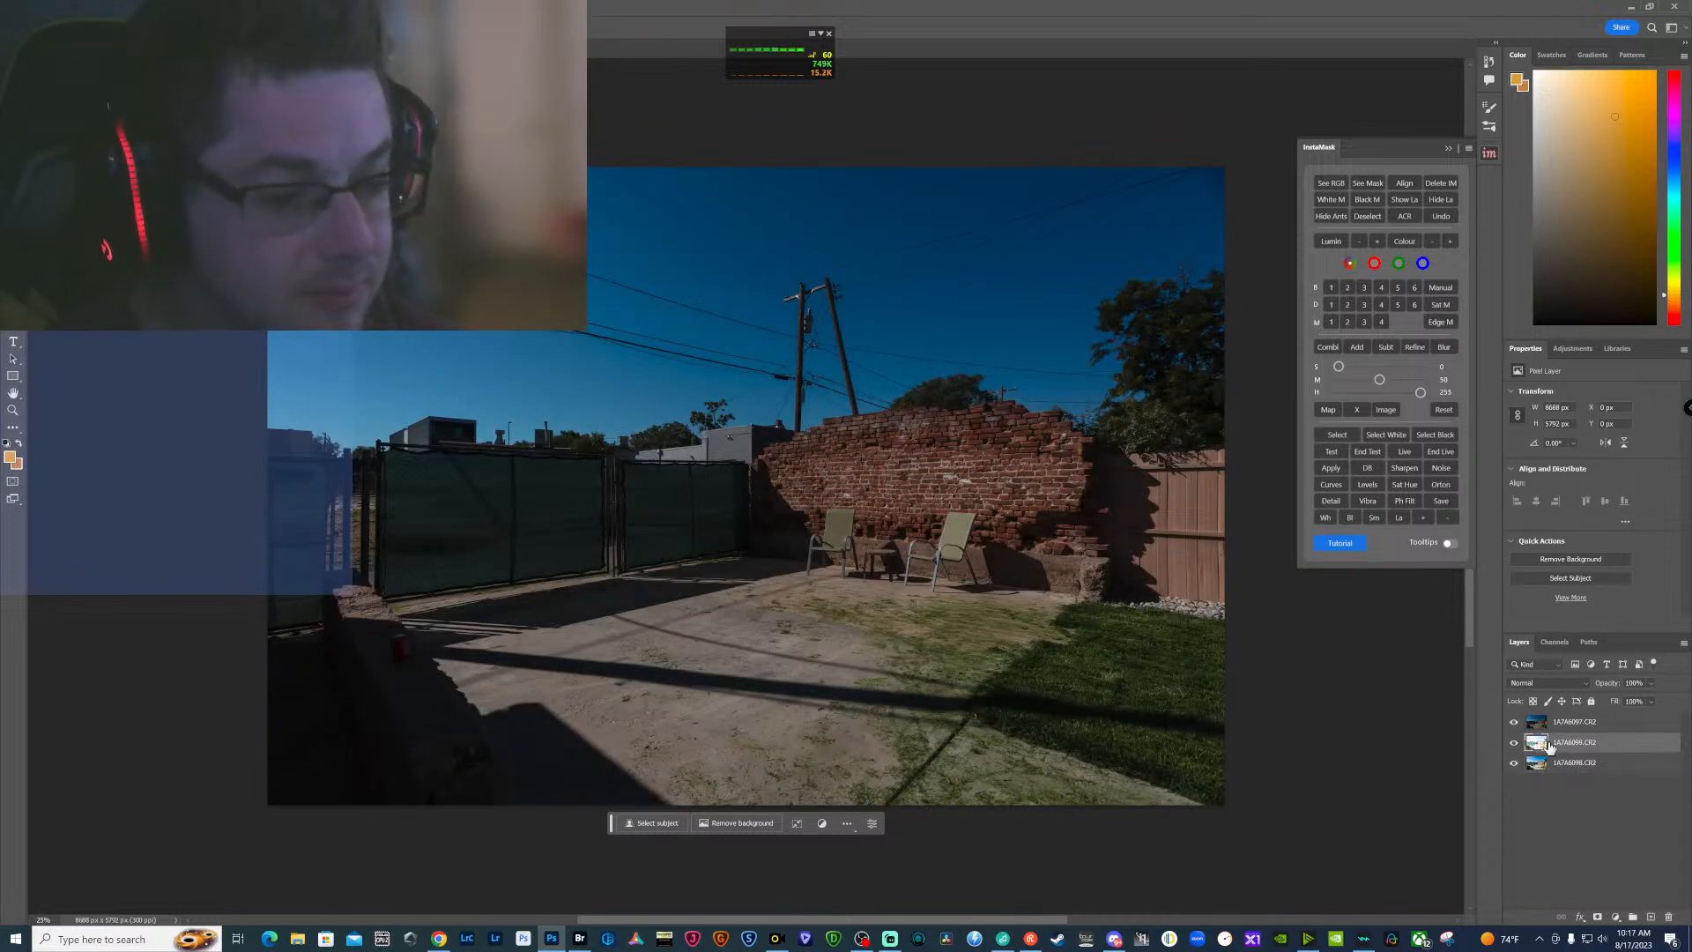
left_click(1515, 723)
left_click(1515, 724)
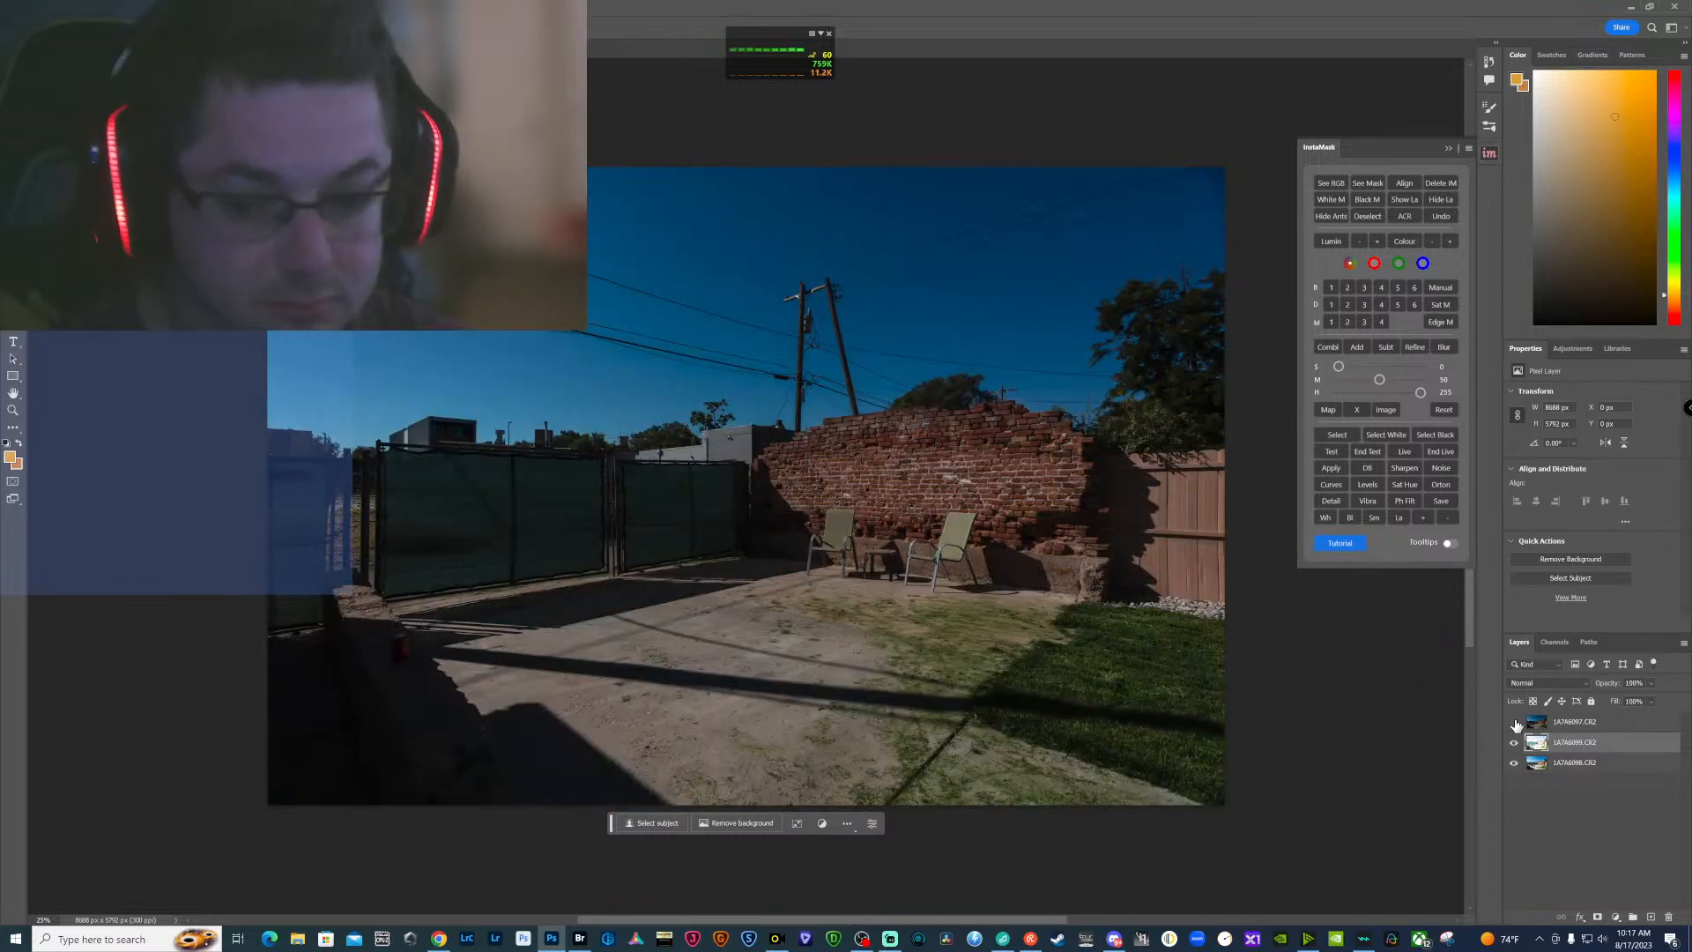
left_click(1515, 724)
left_click(1515, 724)
left_click(1515, 724)
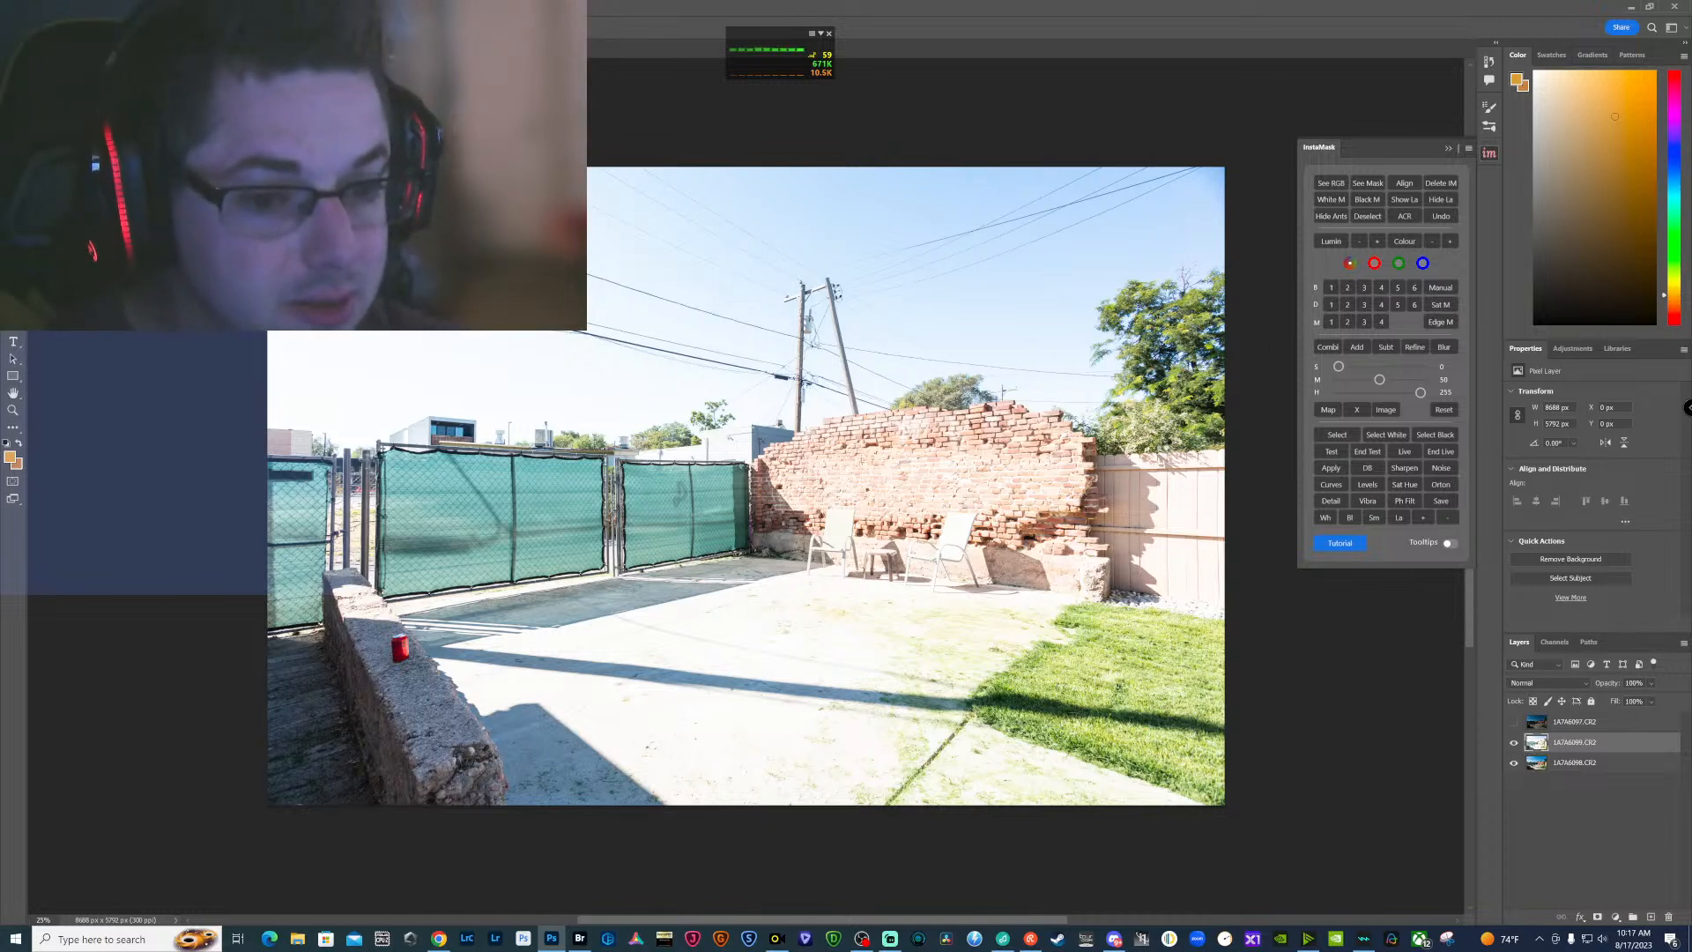
Apply the Camera Raw filter to the 1A7A6099 layer with Exposure -1.00 and Contrast +27
key("ctrl+shift+a")
left_click(1231, 378)
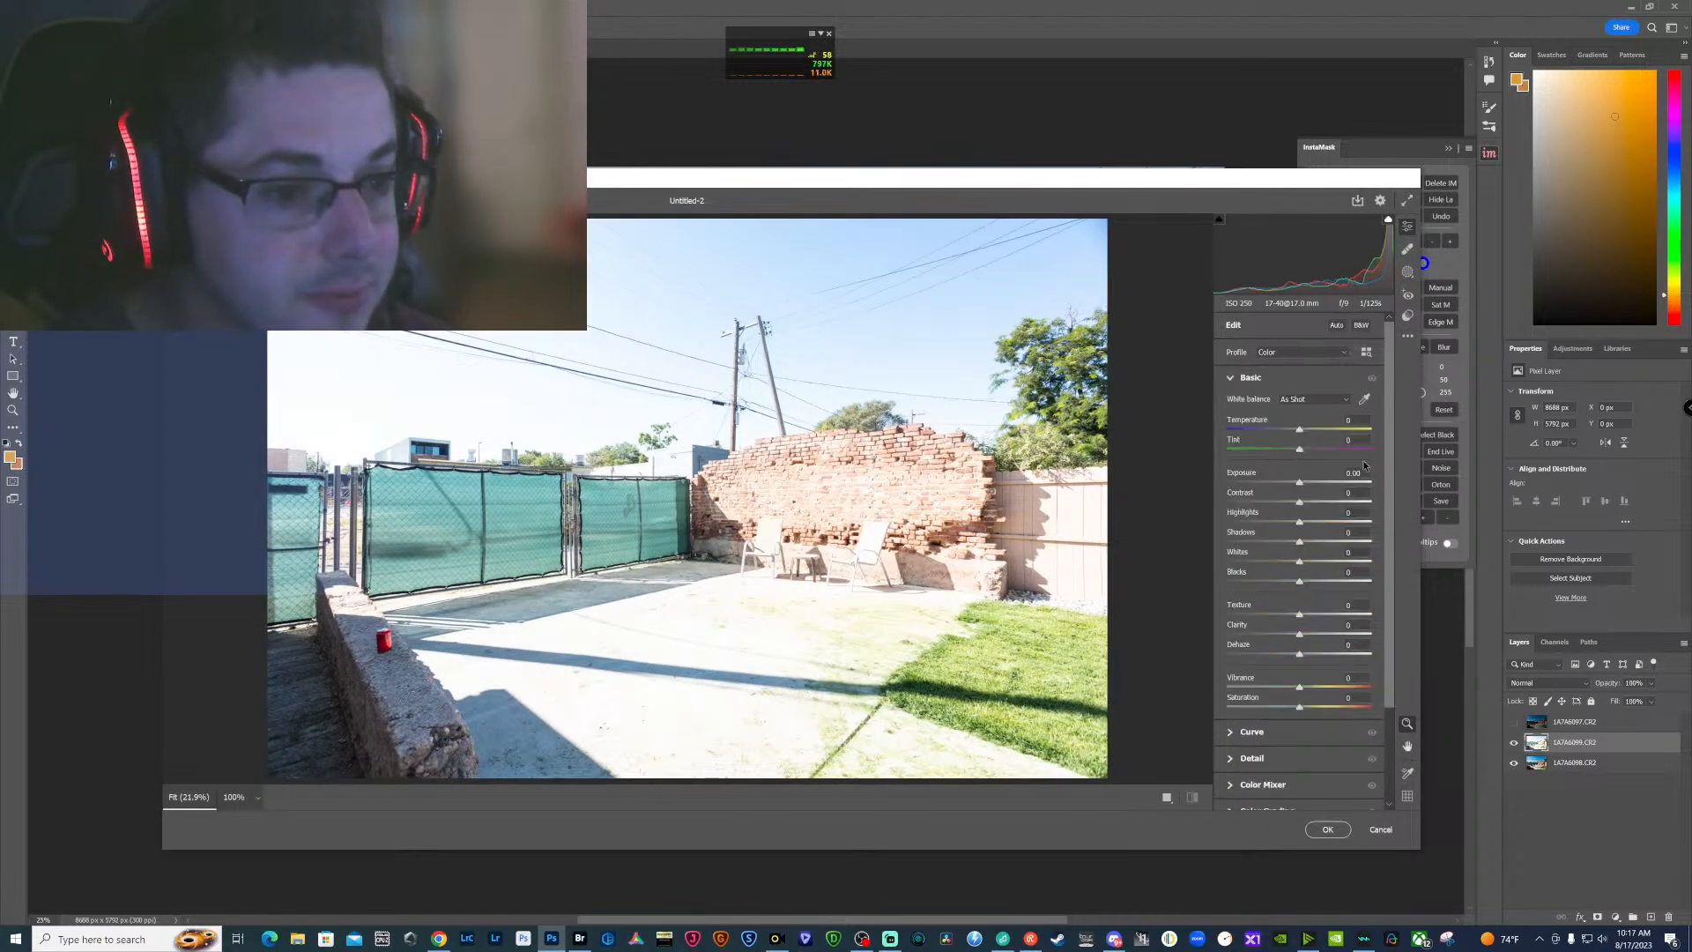
left_click(1355, 473)
type("-1")
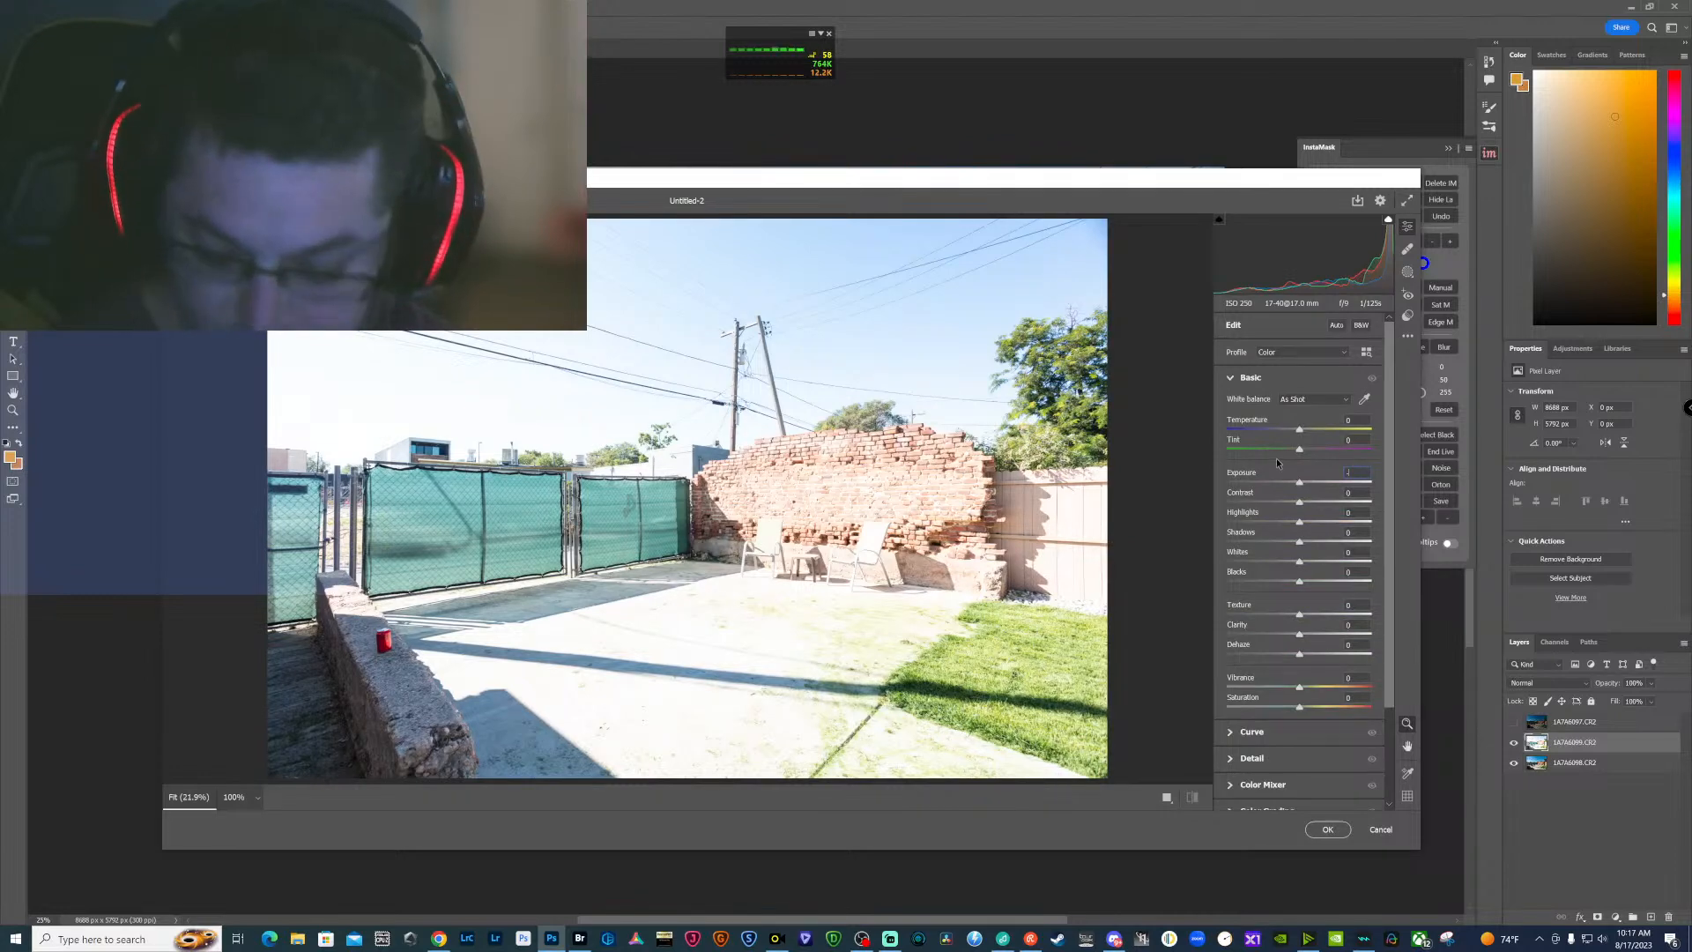
left_click_drag(1301, 500, 1314, 502)
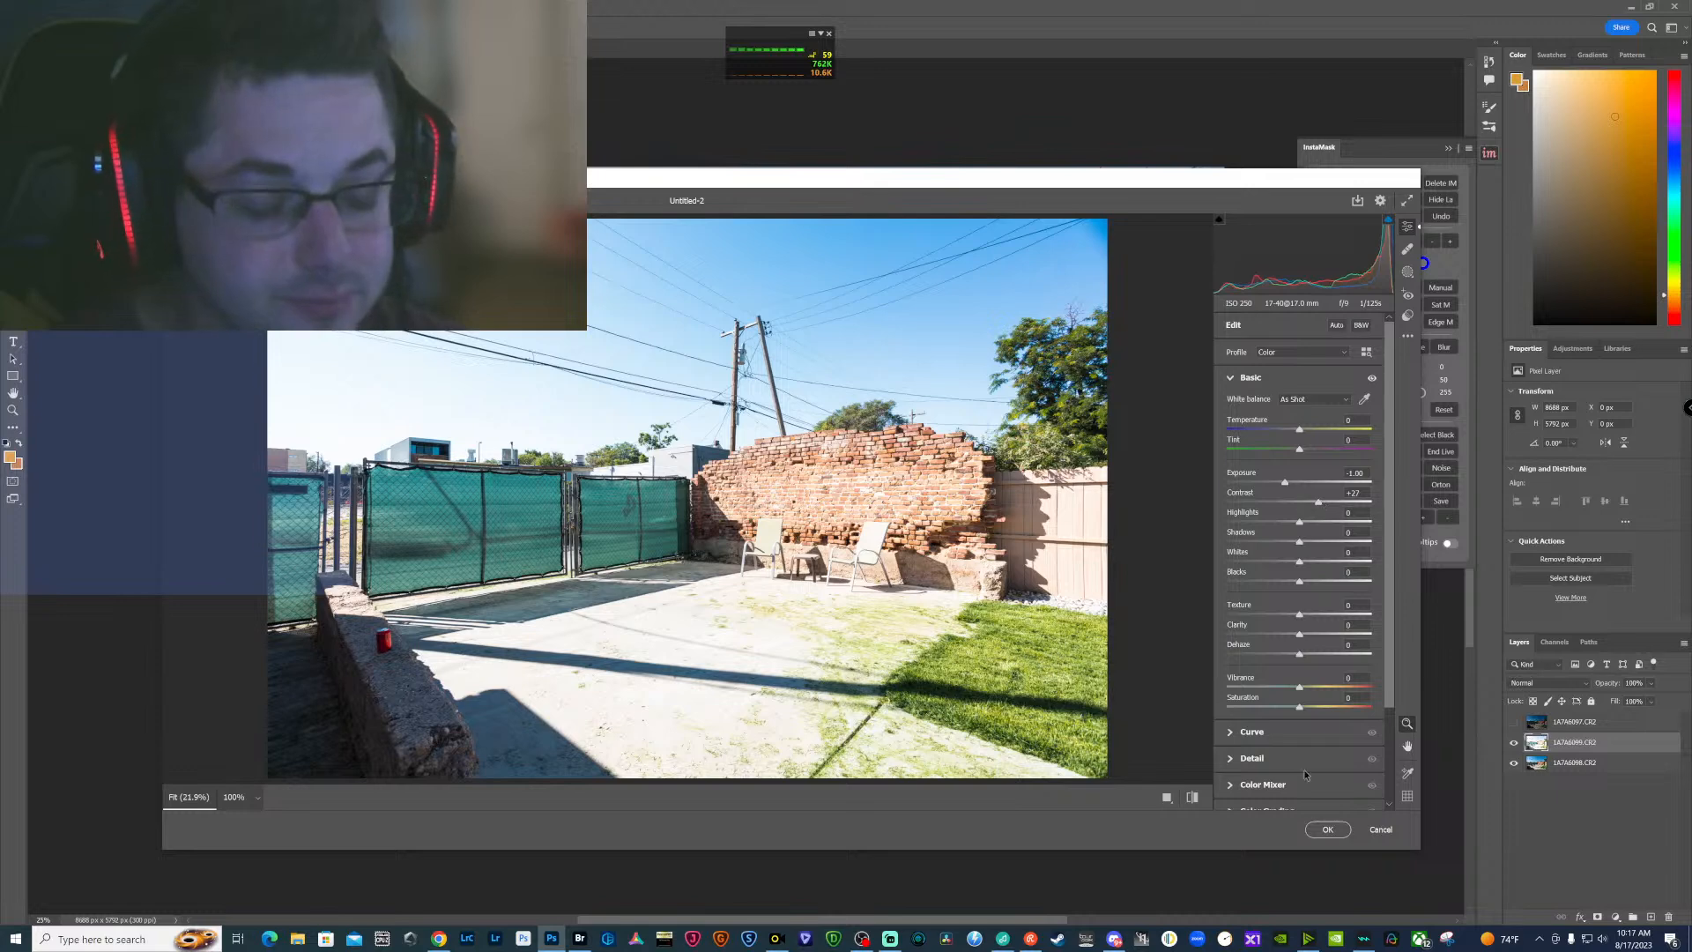
left_click(1328, 830)
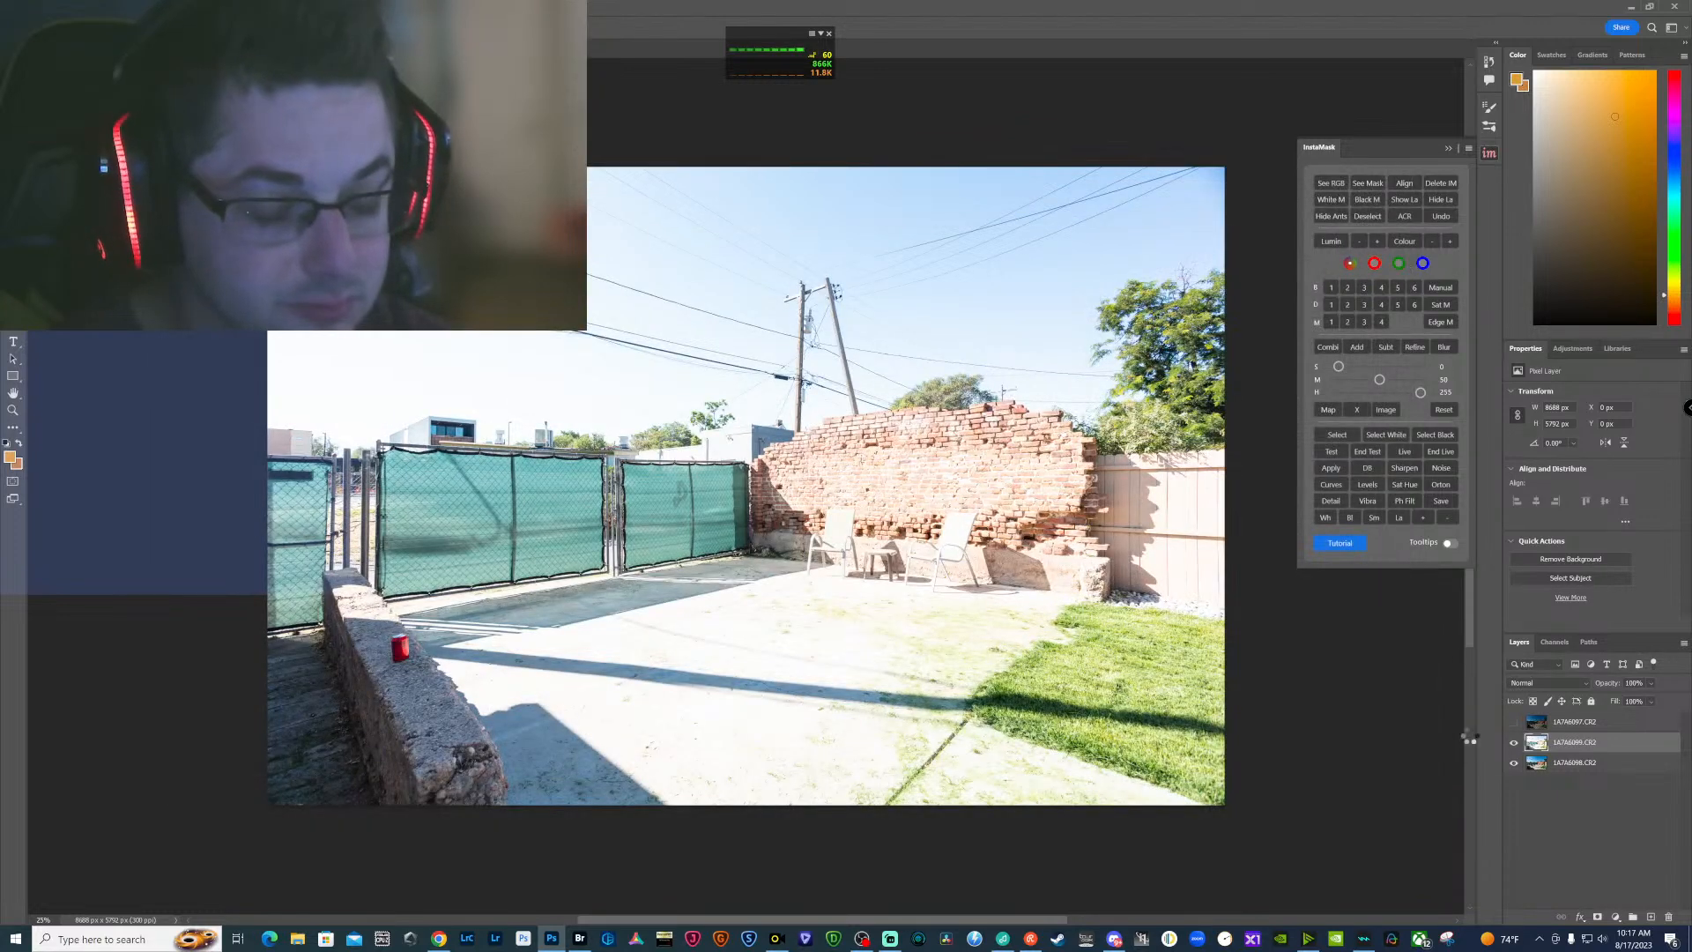
Generate a level 3 darks luminosity selection from 1A7A6098 and apply it as a layer mask on 1A7A6099
left_click(1514, 750)
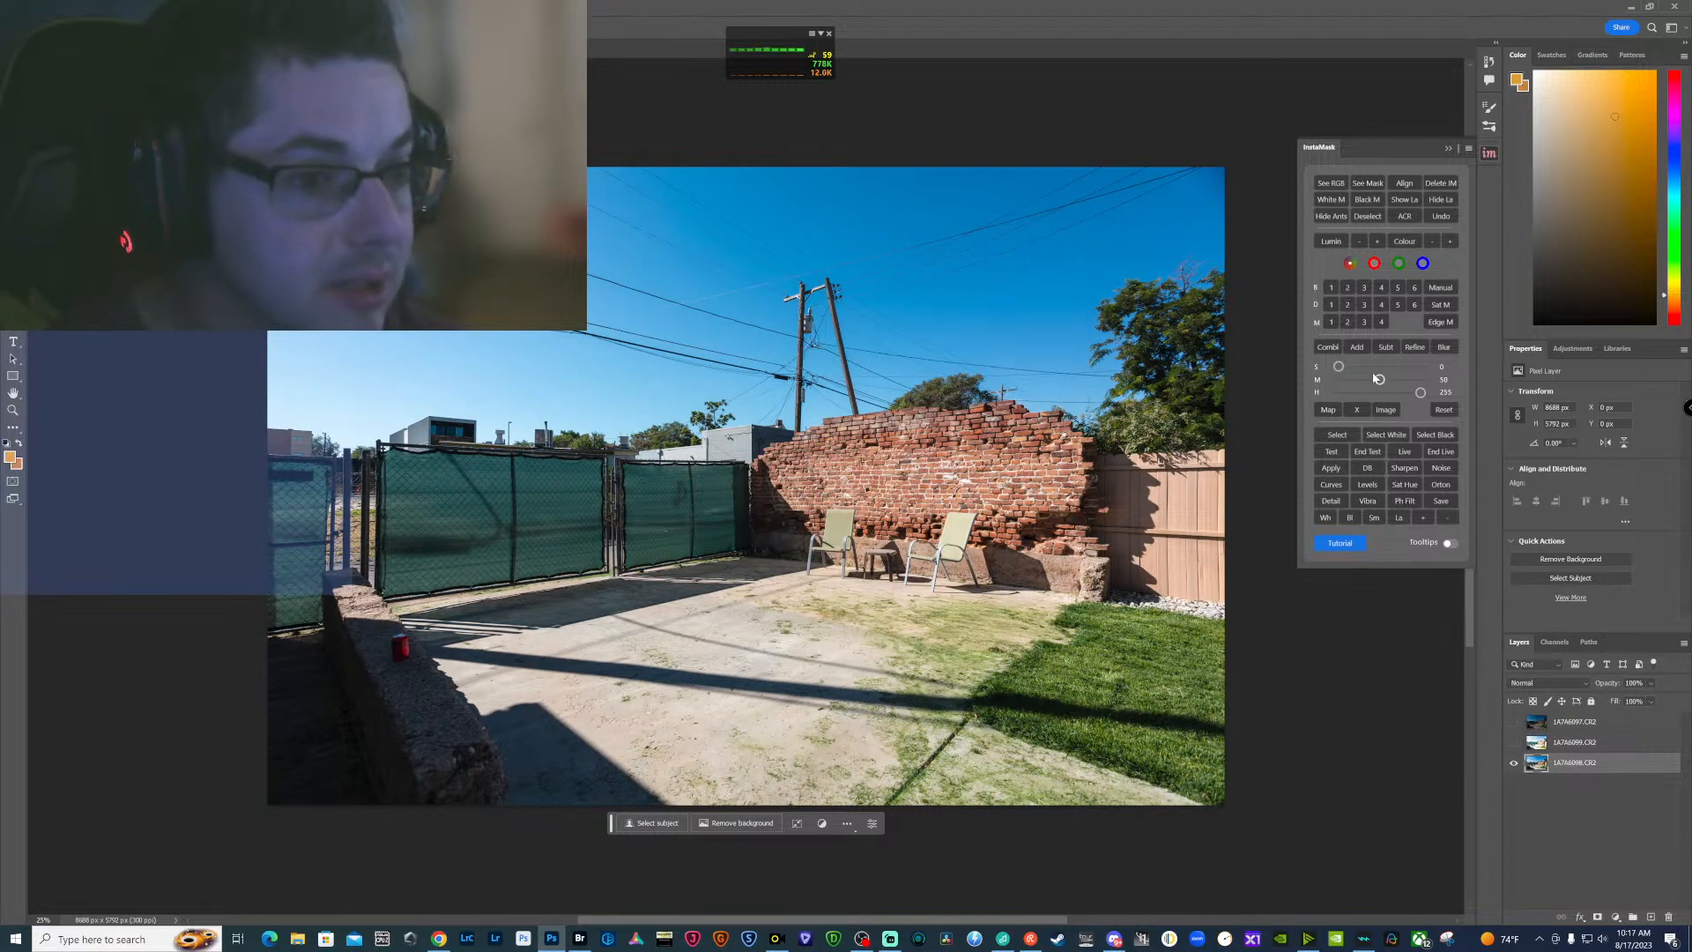
left_click(1365, 305)
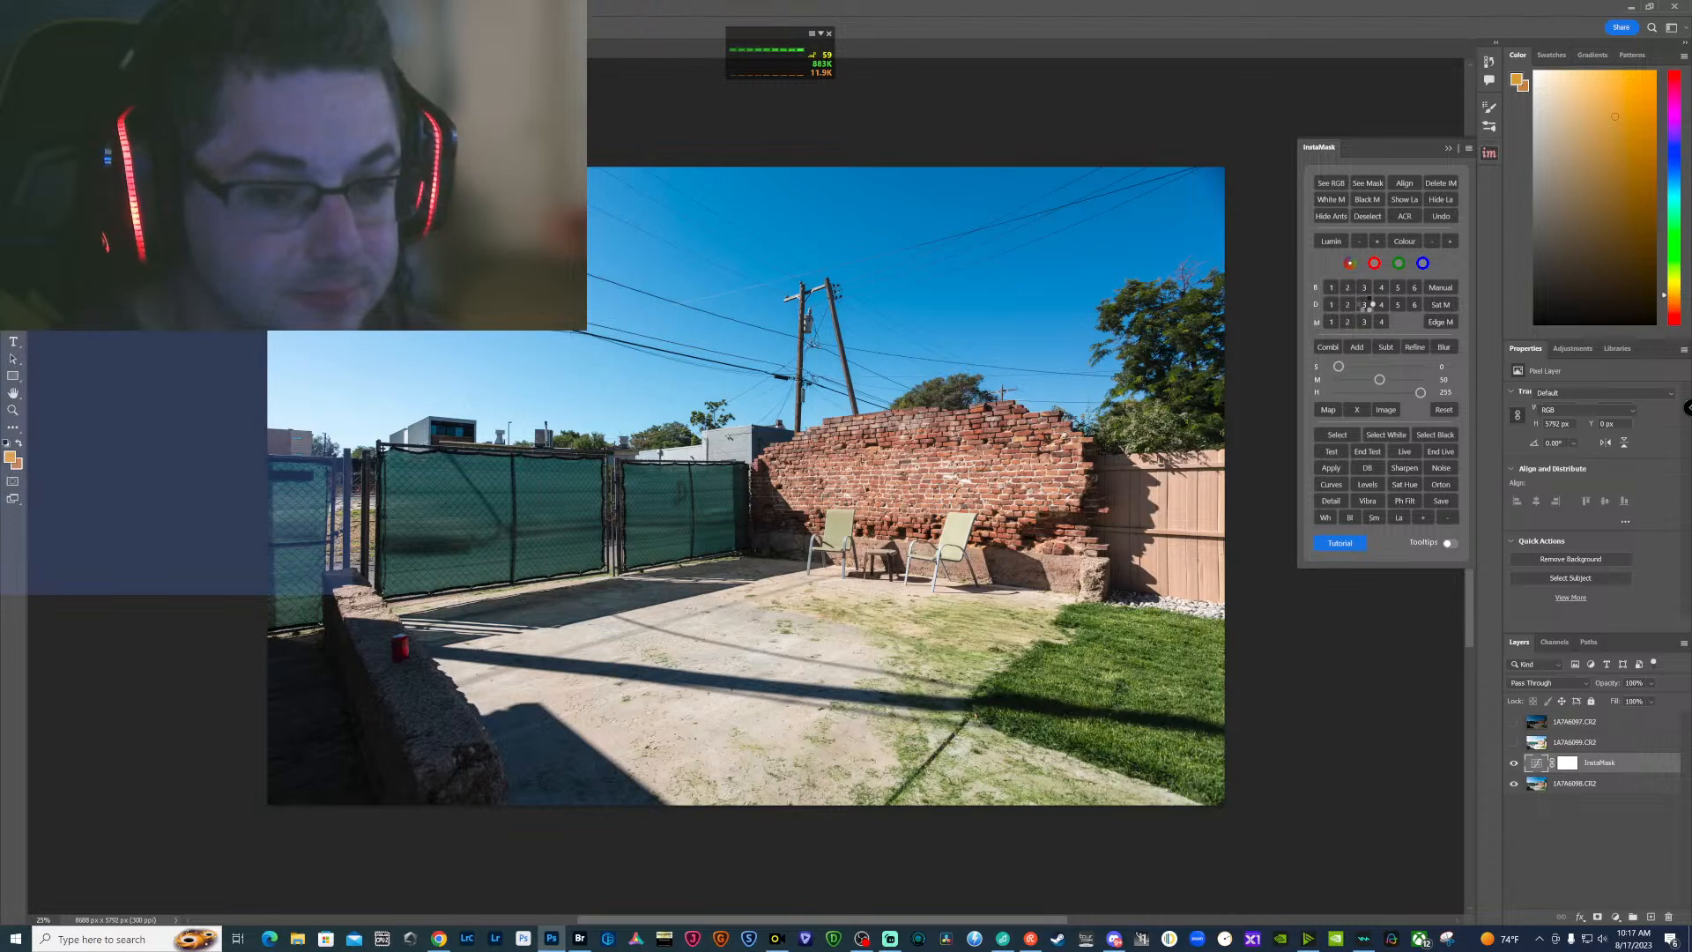
left_click(1365, 304)
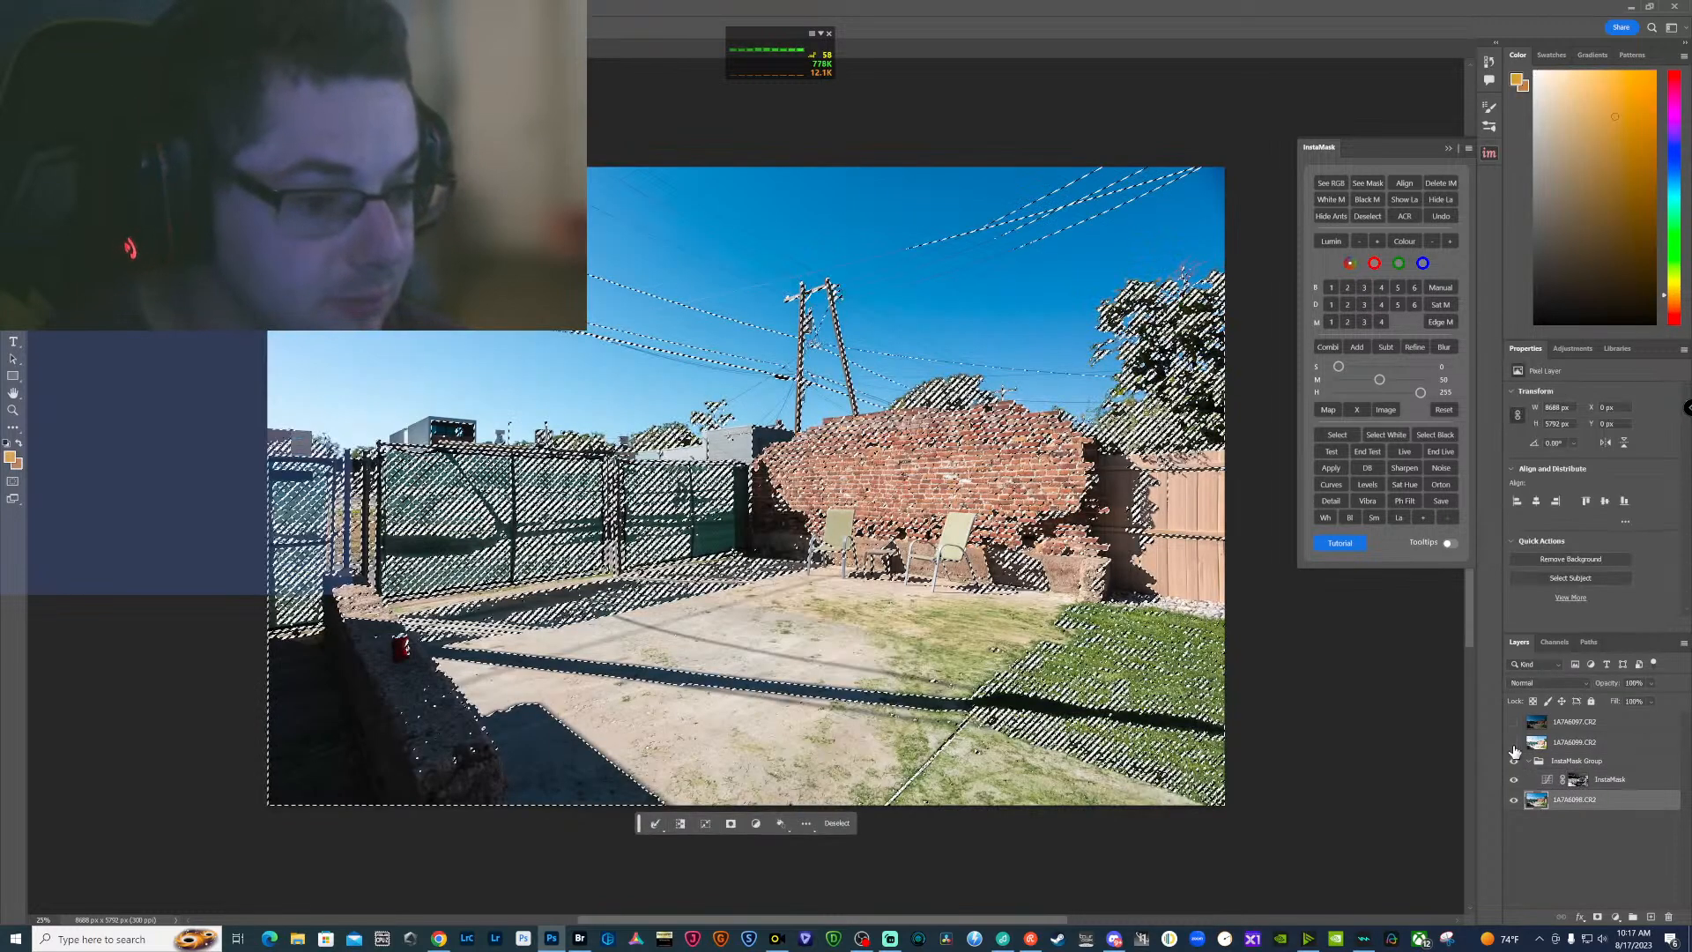
left_click(1516, 743)
left_click(1531, 748)
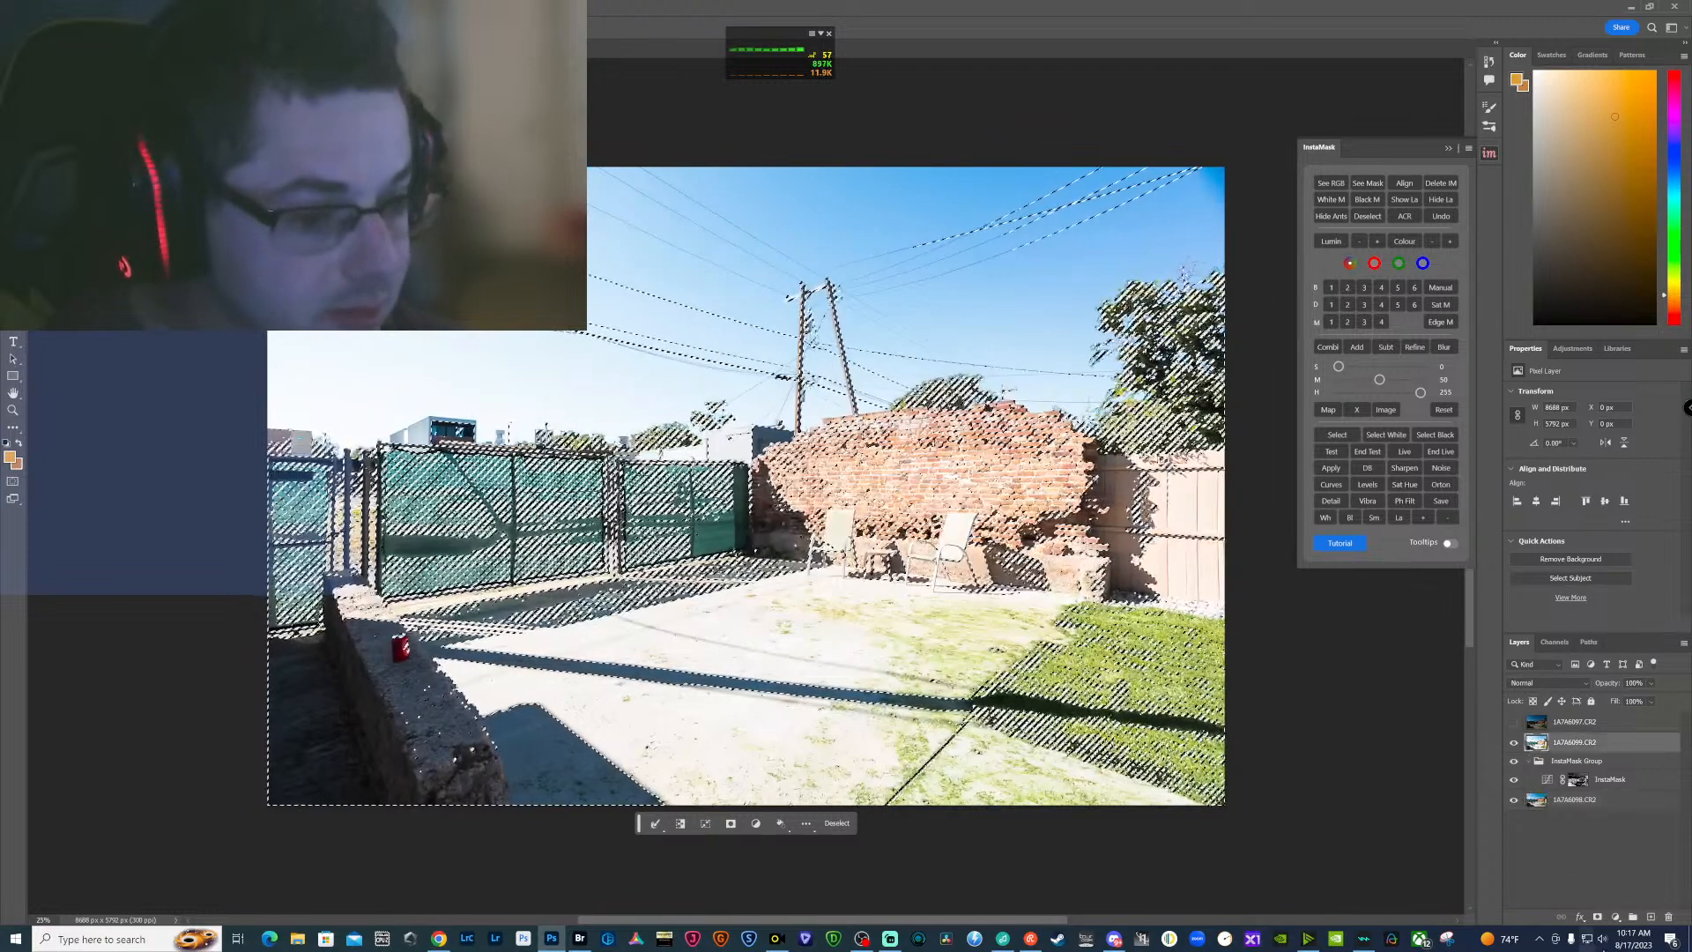
left_click(1599, 918)
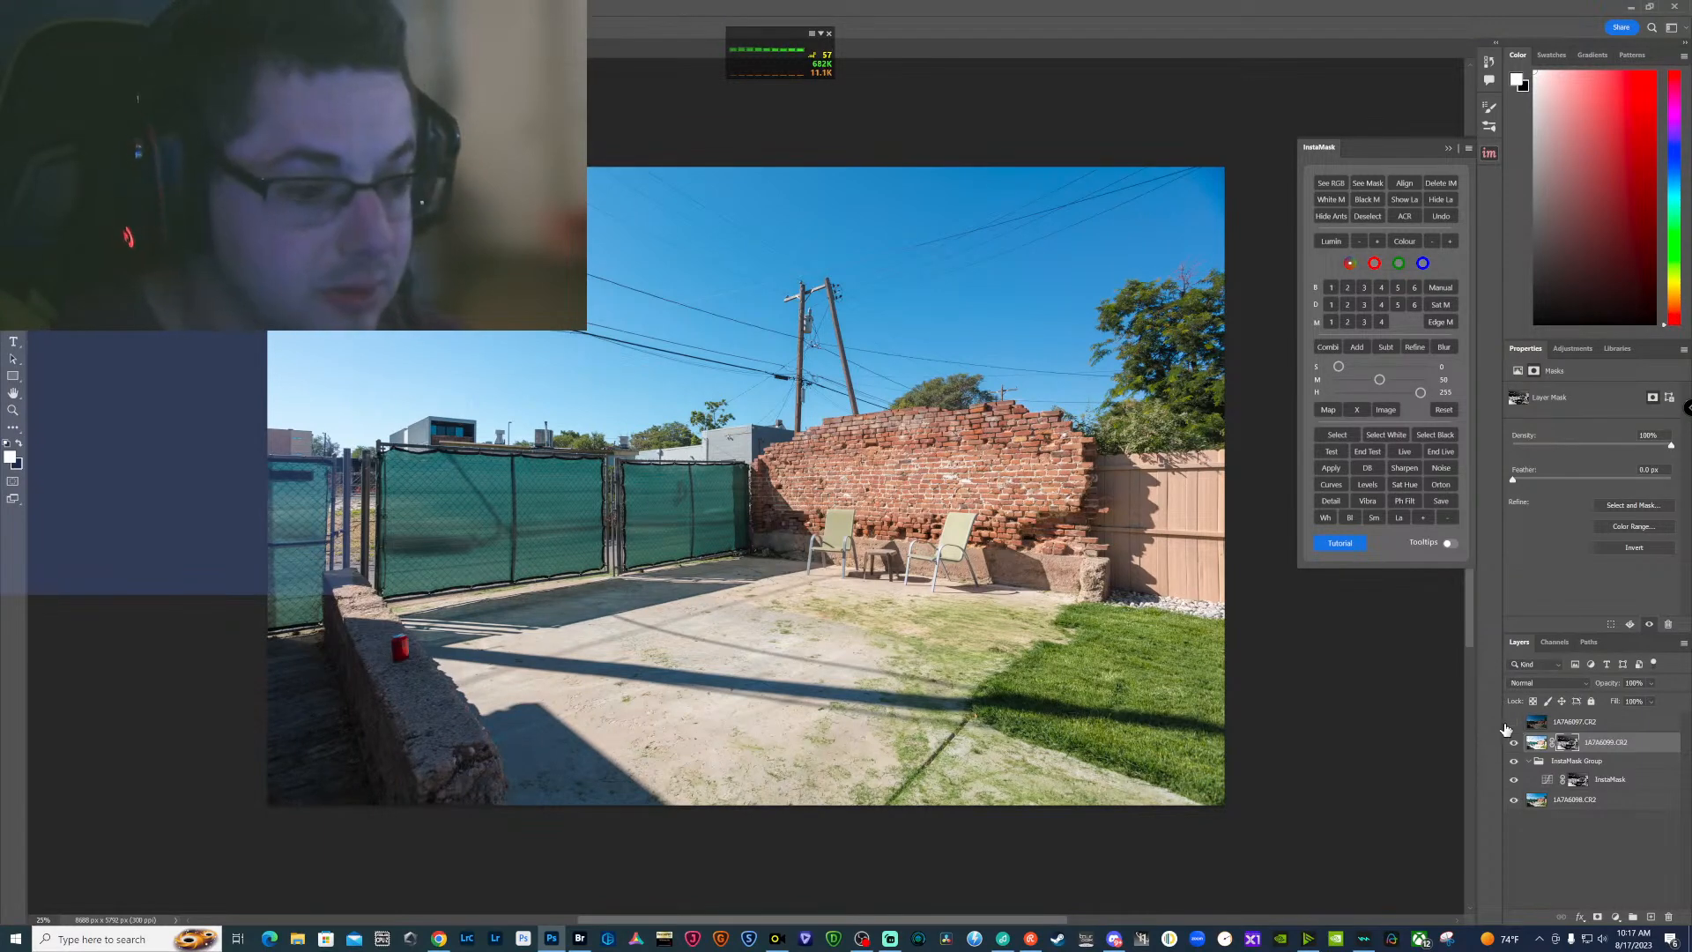
Merge the layers from 1A7A6098 up to 1A7A6099 into a new layer while keeping the originals
left_click(1513, 722)
left_click(1514, 722)
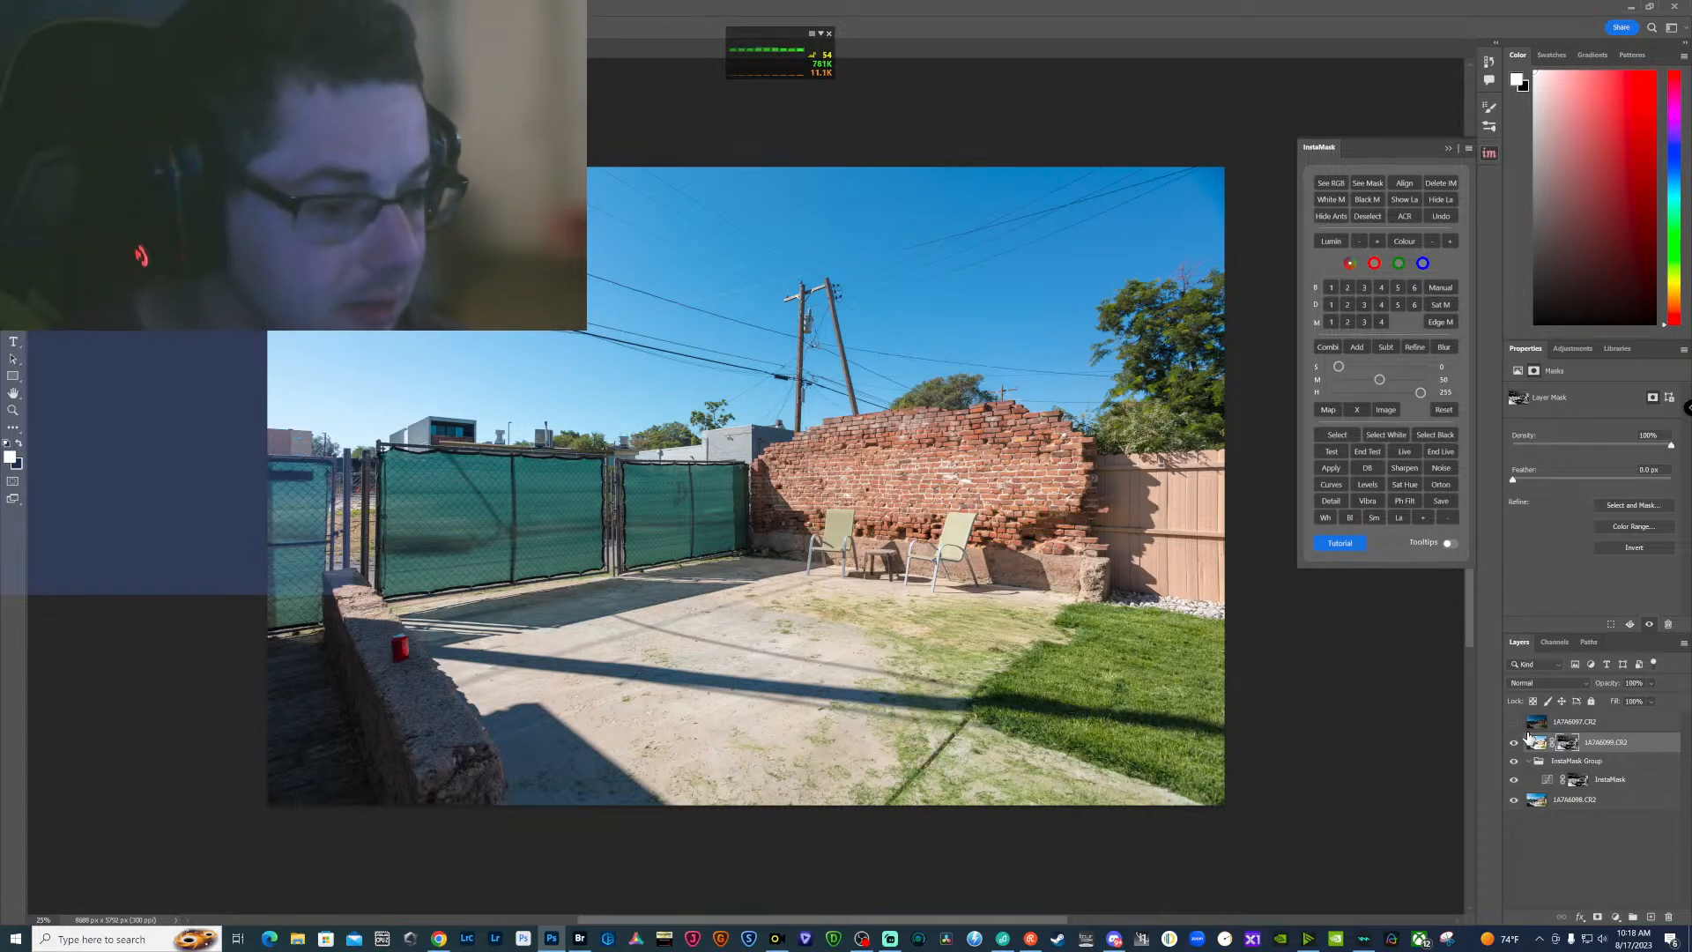
left_click(1622, 805)
left_click(1624, 745, "shift")
right_click(1624, 743)
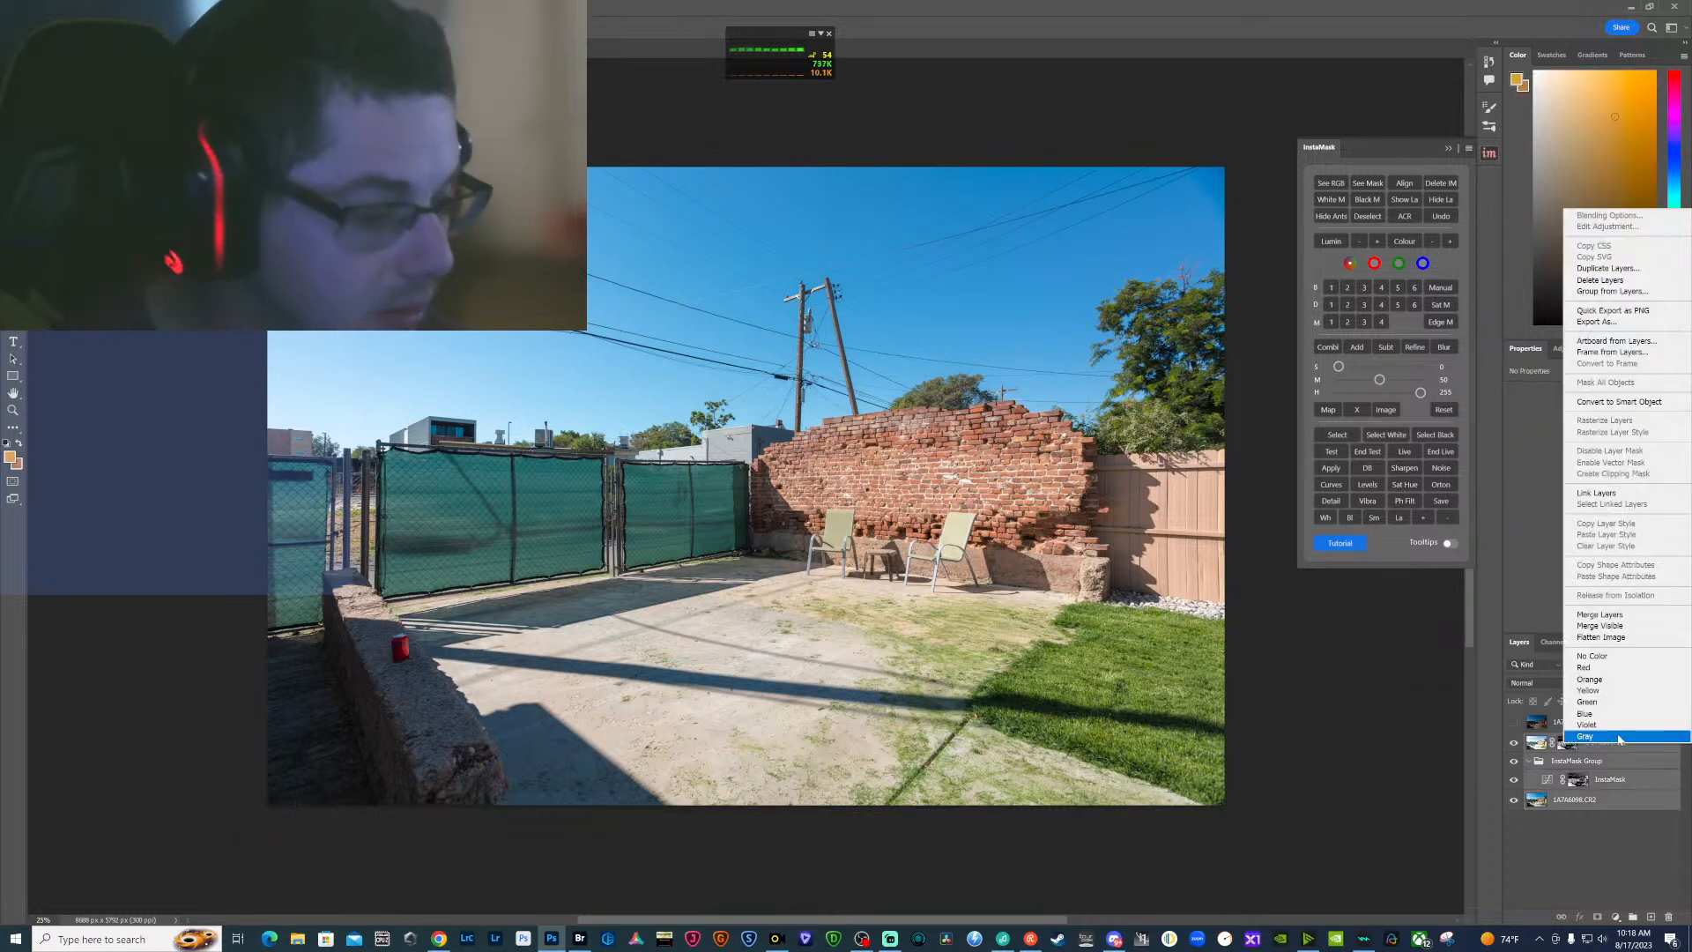
left_click(1599, 615, "alt")
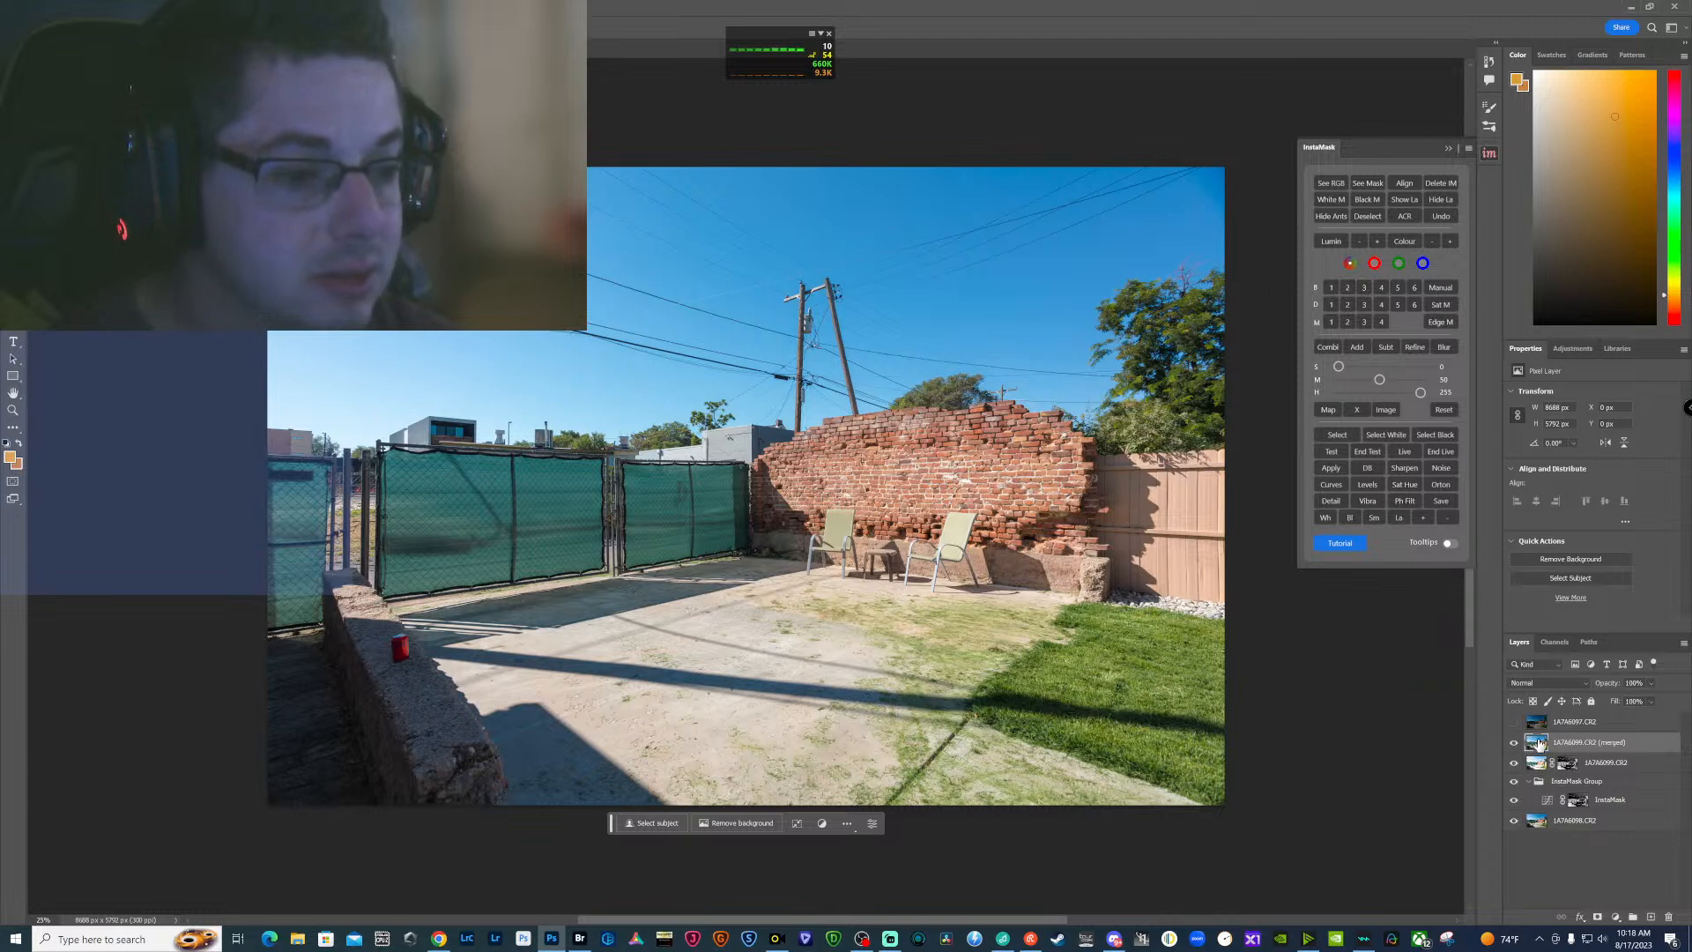
Generate a level 3 brights luminosity selection from the merged image and apply it as a mask on the visible 1A7A6097 layer
left_click(1365, 288)
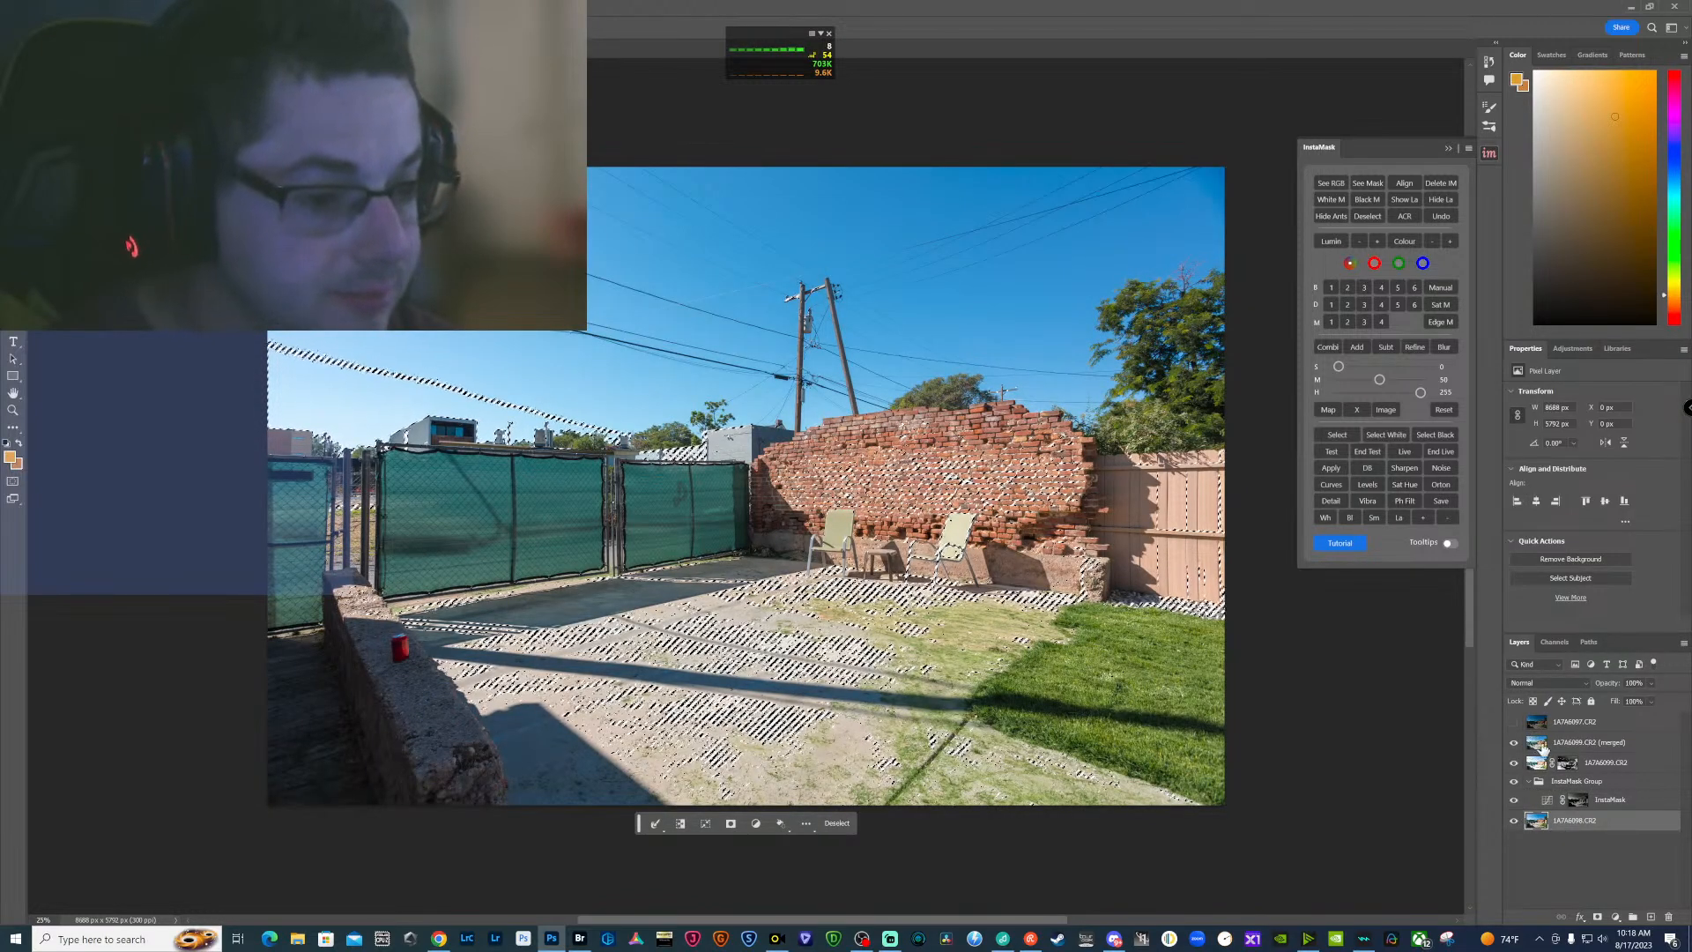
left_click(1514, 721)
left_click(1577, 721)
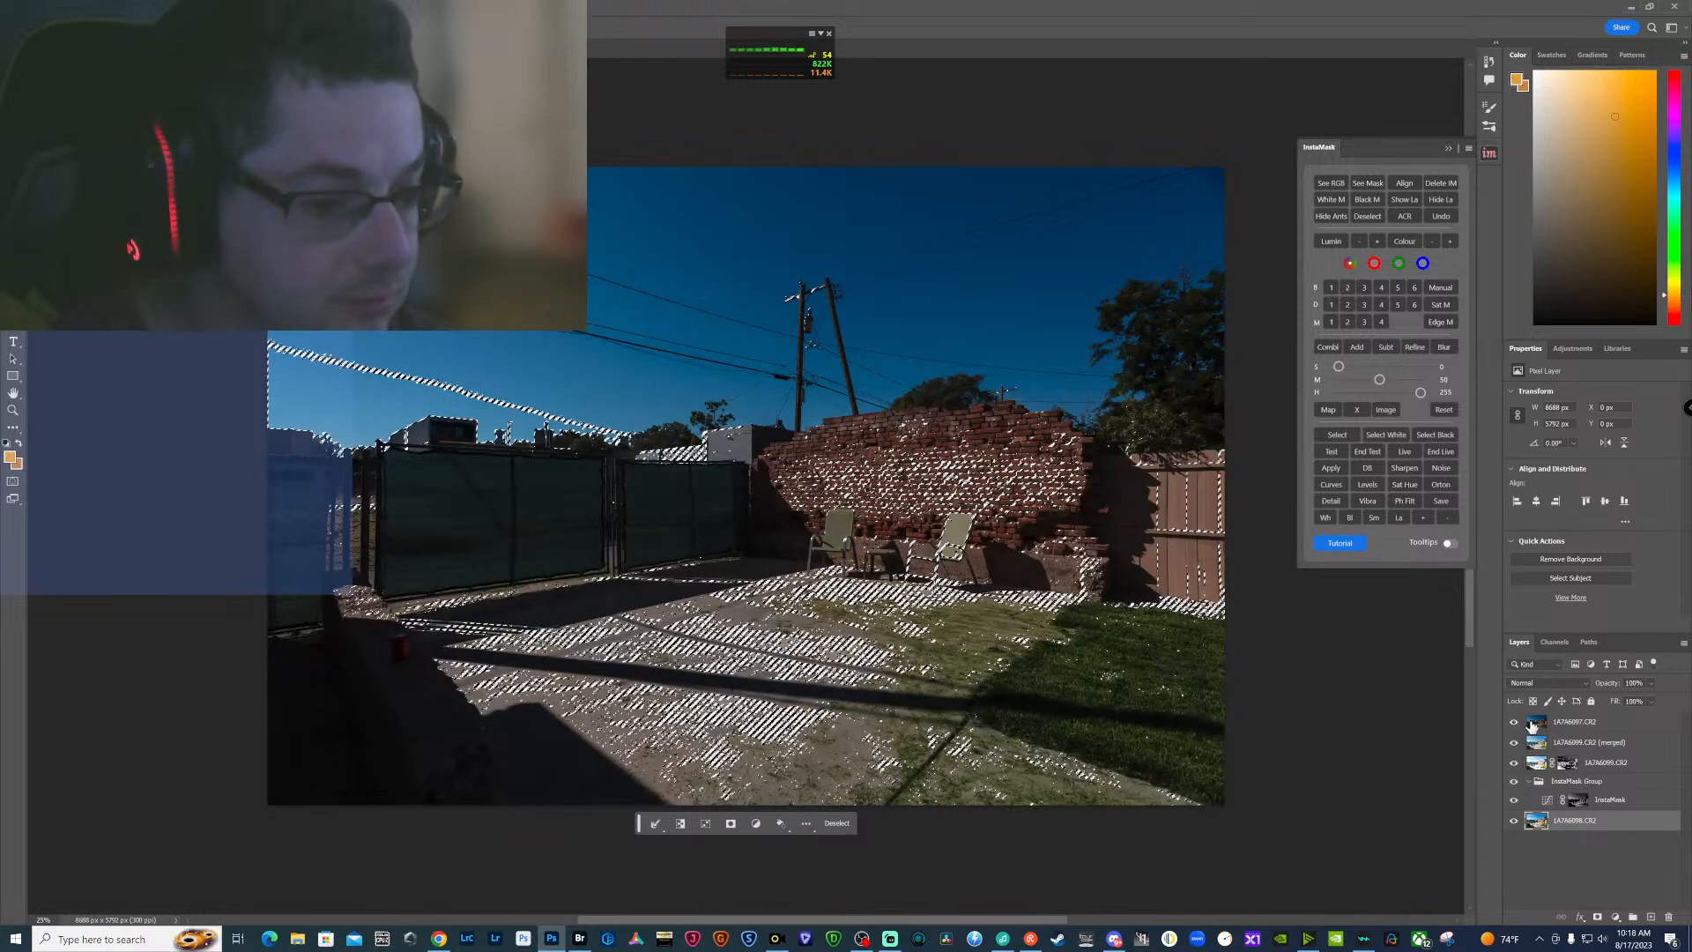
left_click(1597, 918)
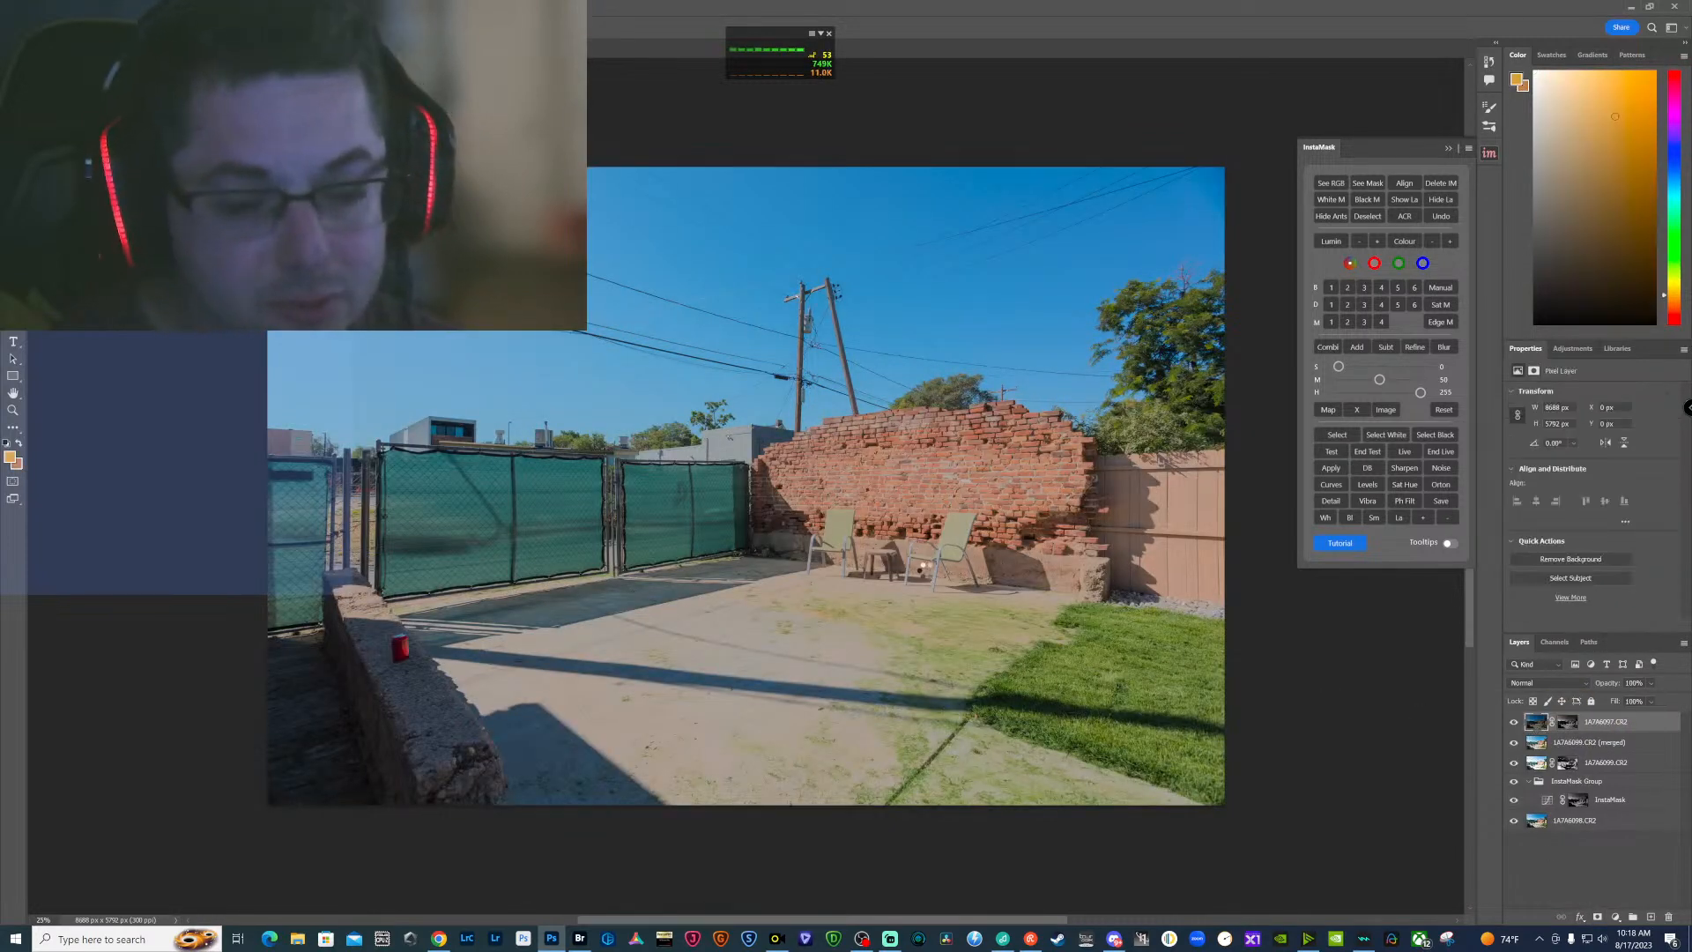
Apply the Camera Raw filter to the dark 1A7A6097 layer with Exposure +1.00 and Contrast -23
key("ctrl+shift+a")
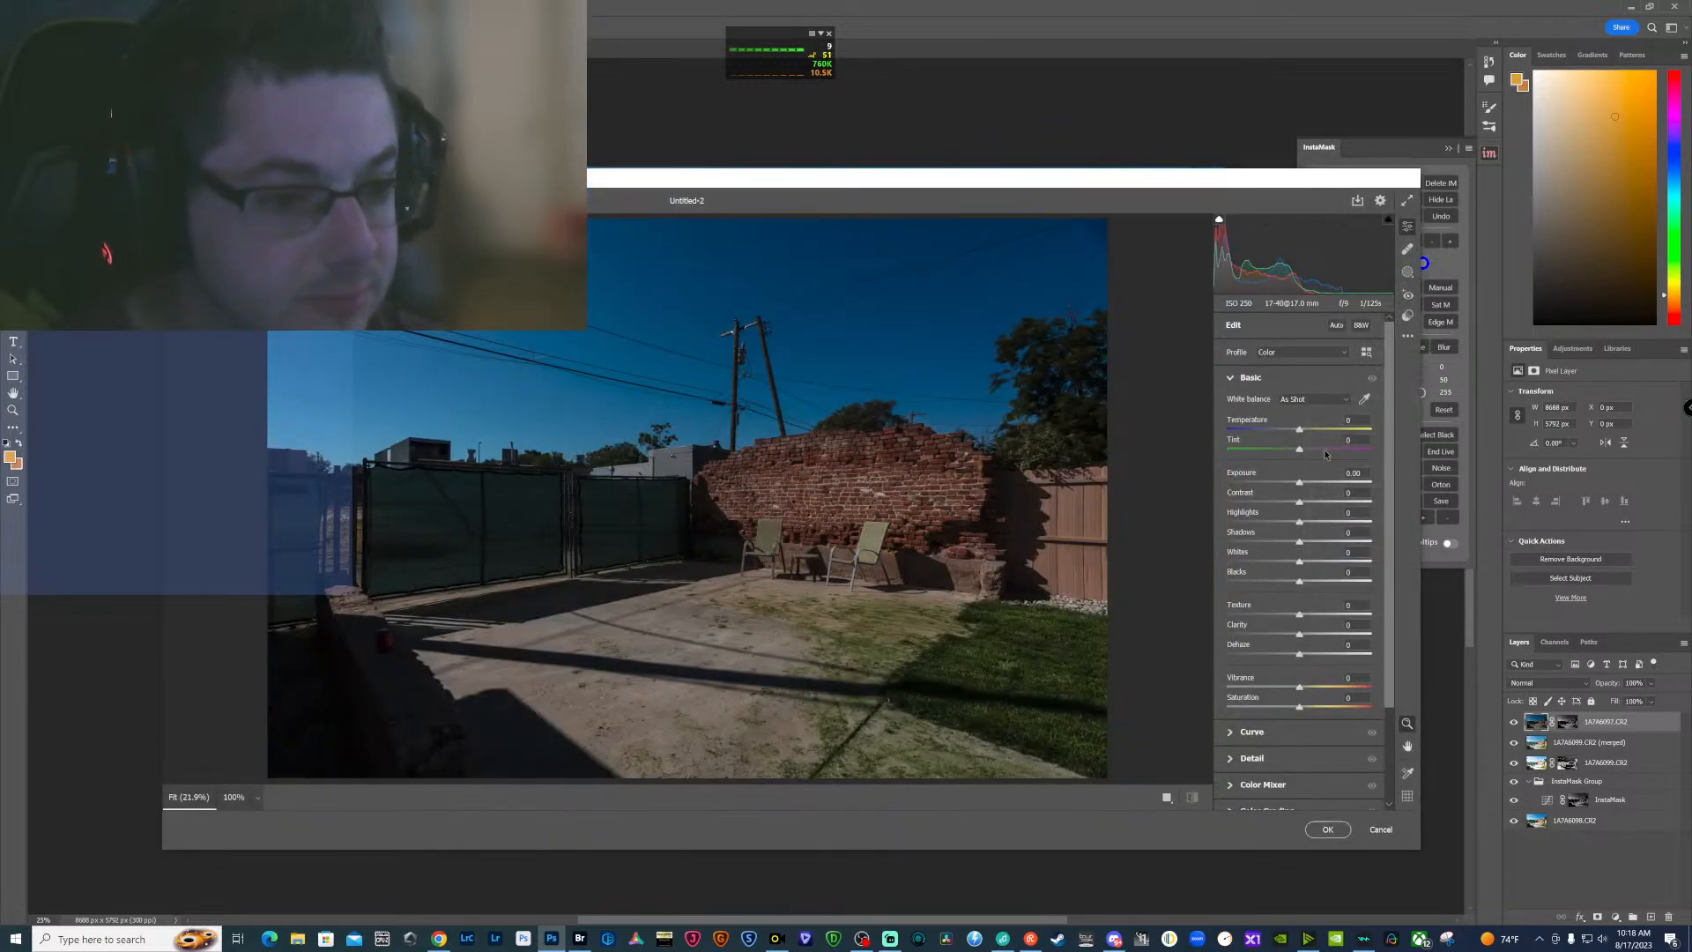
type("1")
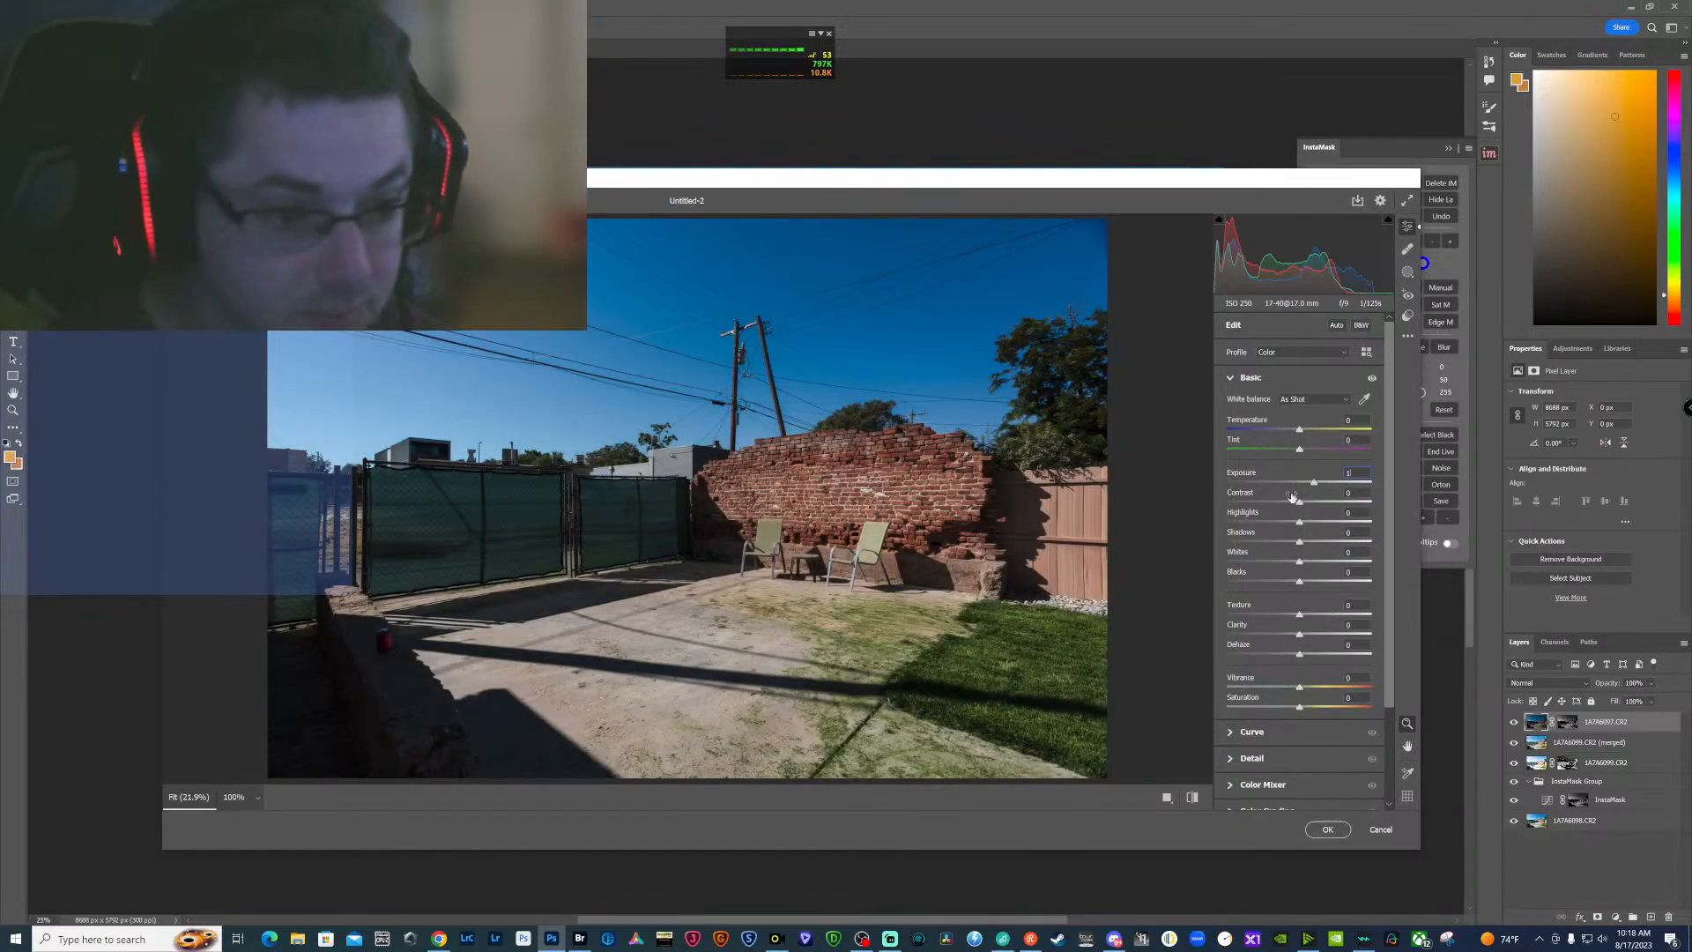
left_click_drag(1301, 508, 1285, 509)
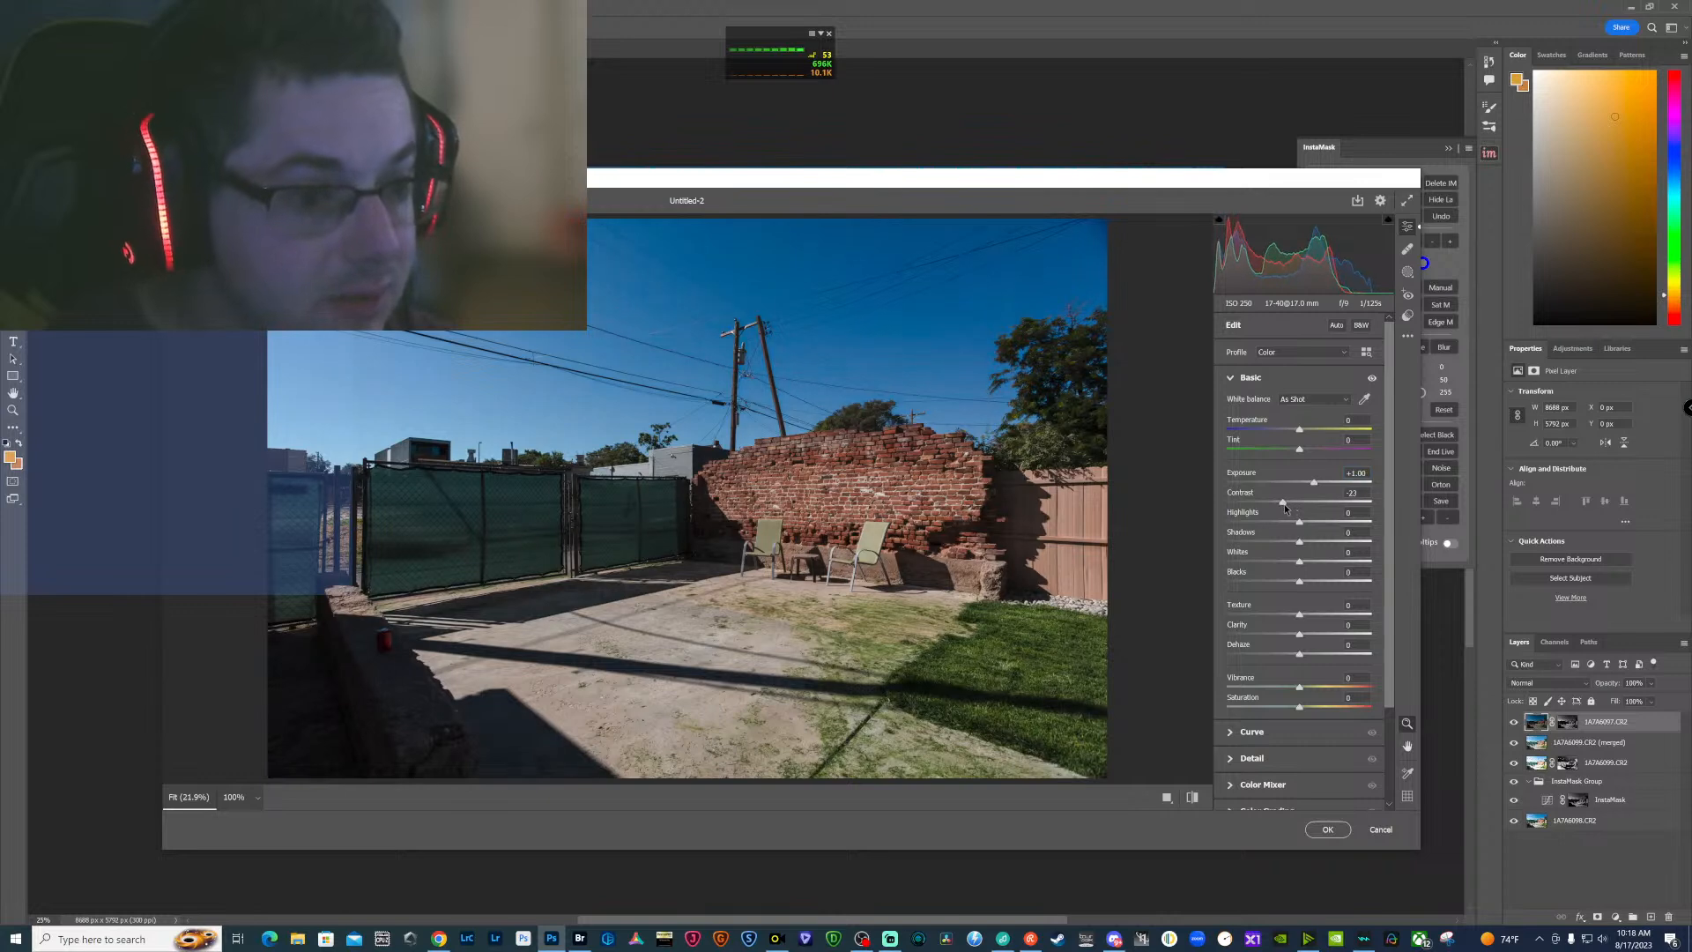
left_click(1329, 829)
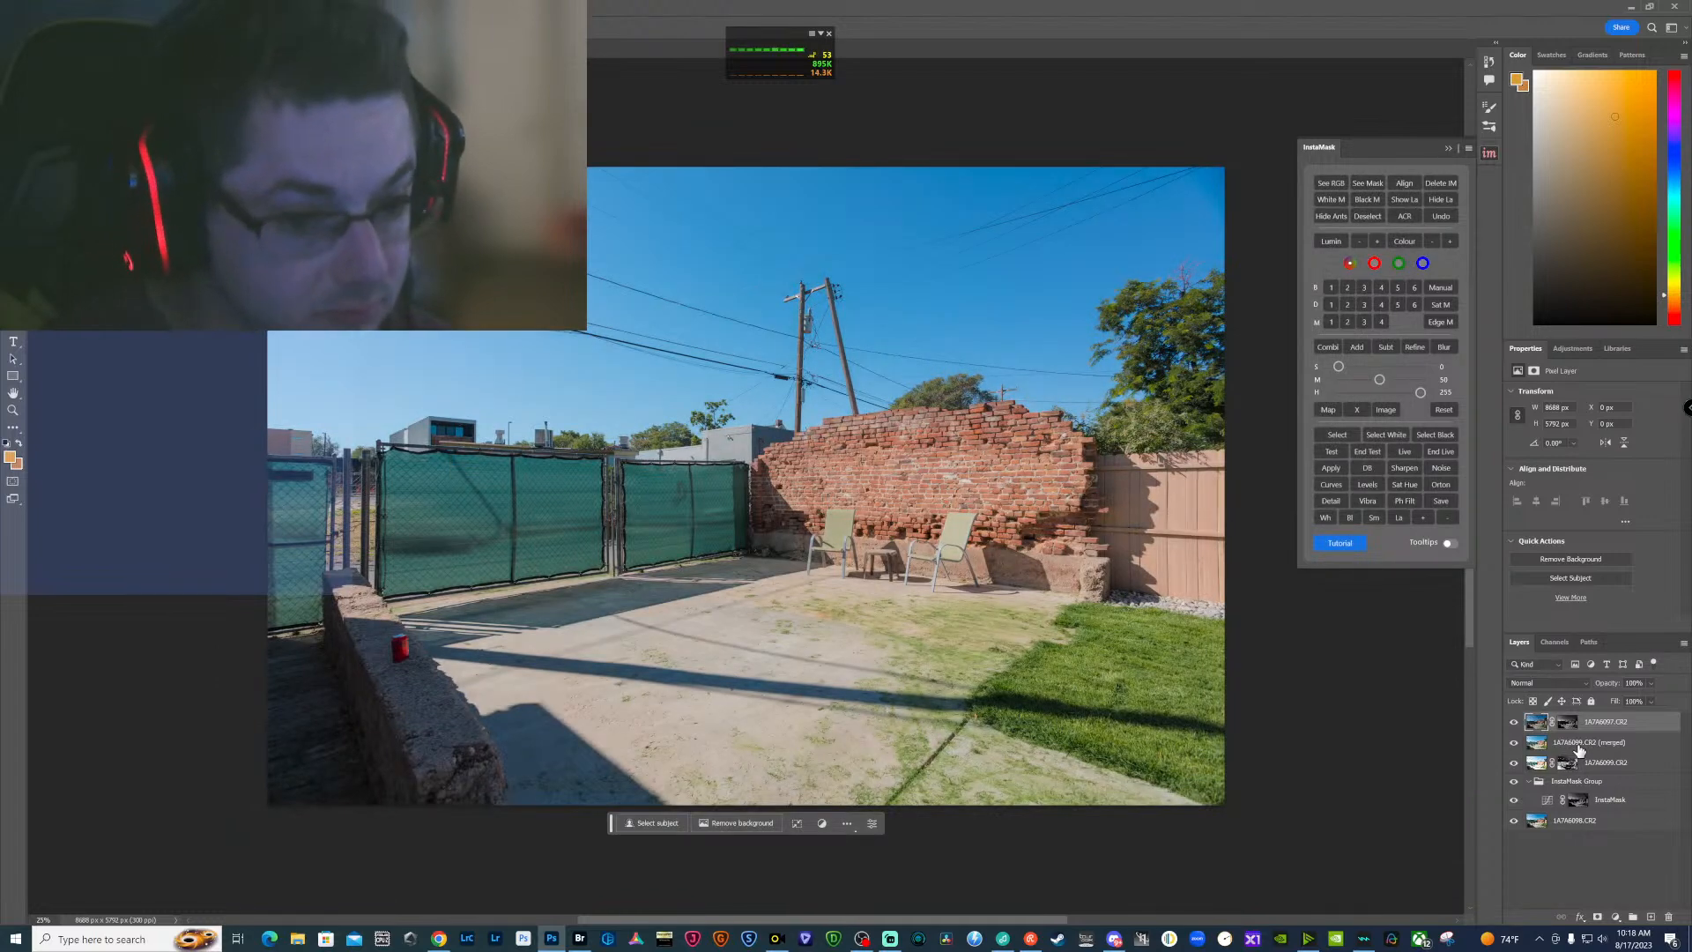
Merge all layers from 1A7A6098 up to 1A7A6097 into a new top layer while keeping the originals
left_click(1628, 826)
left_click(1617, 724, "shift")
right_click(1617, 736)
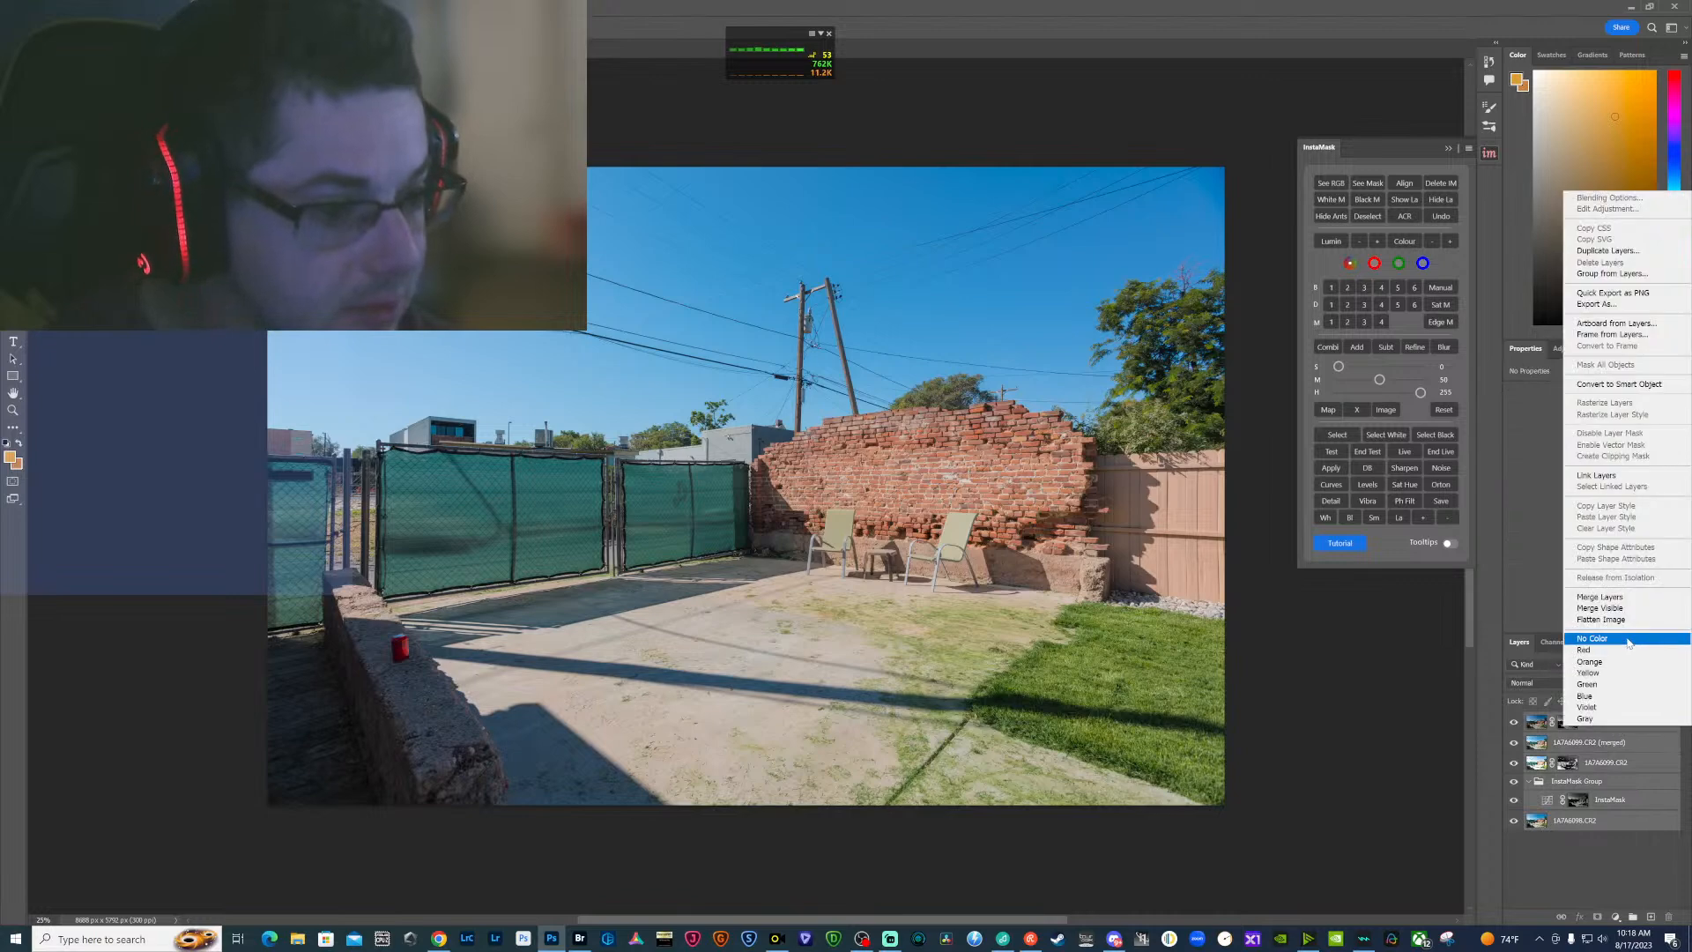
left_click(1613, 597)
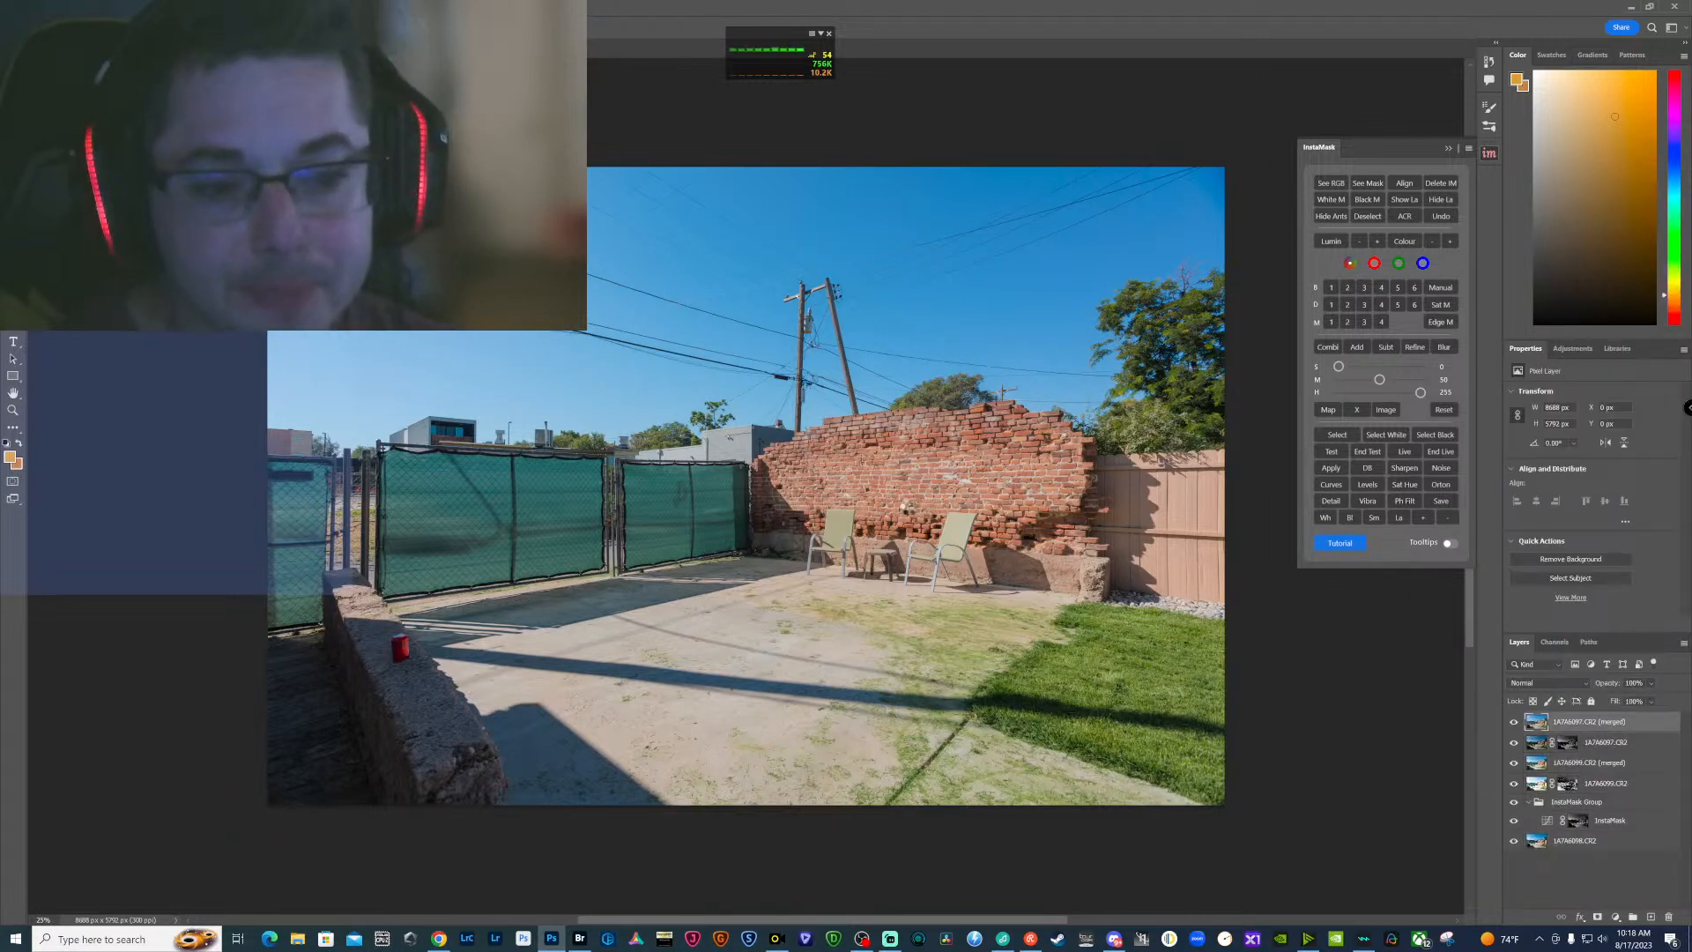
Open the merged image in the Camera Raw filter and set Contrast +20, Exposure +0.57, Shadows +64, Blacks +66 and Highlights -88
key("ctrl+shift+a")
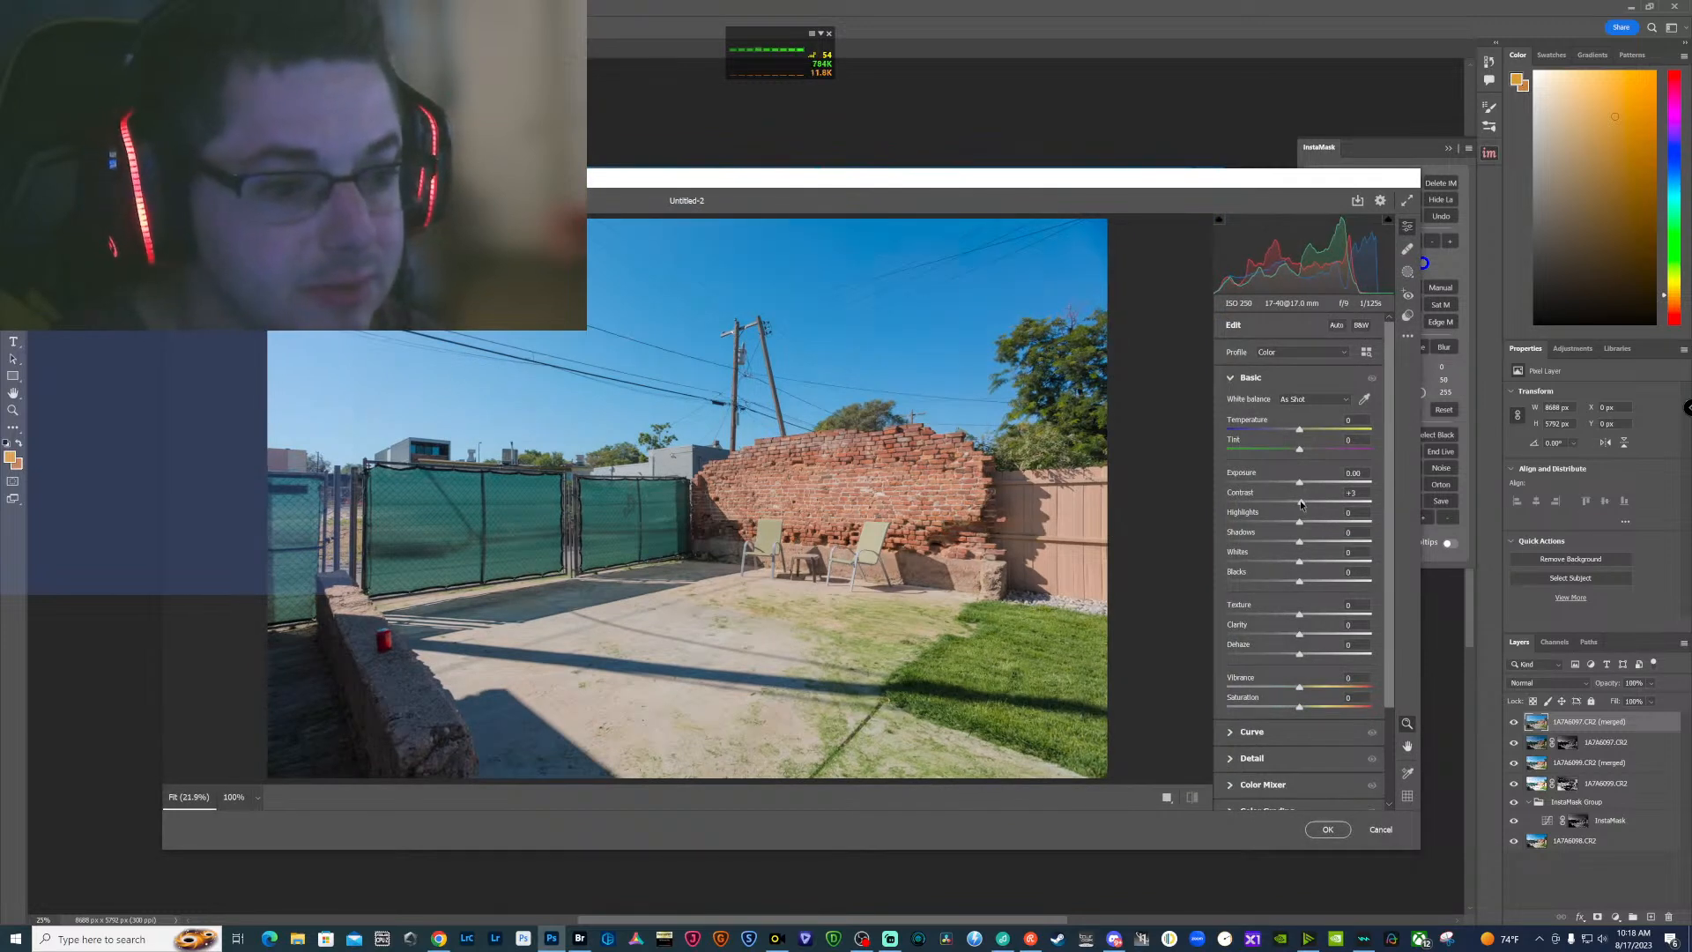
left_click_drag(1300, 503, 1310, 505)
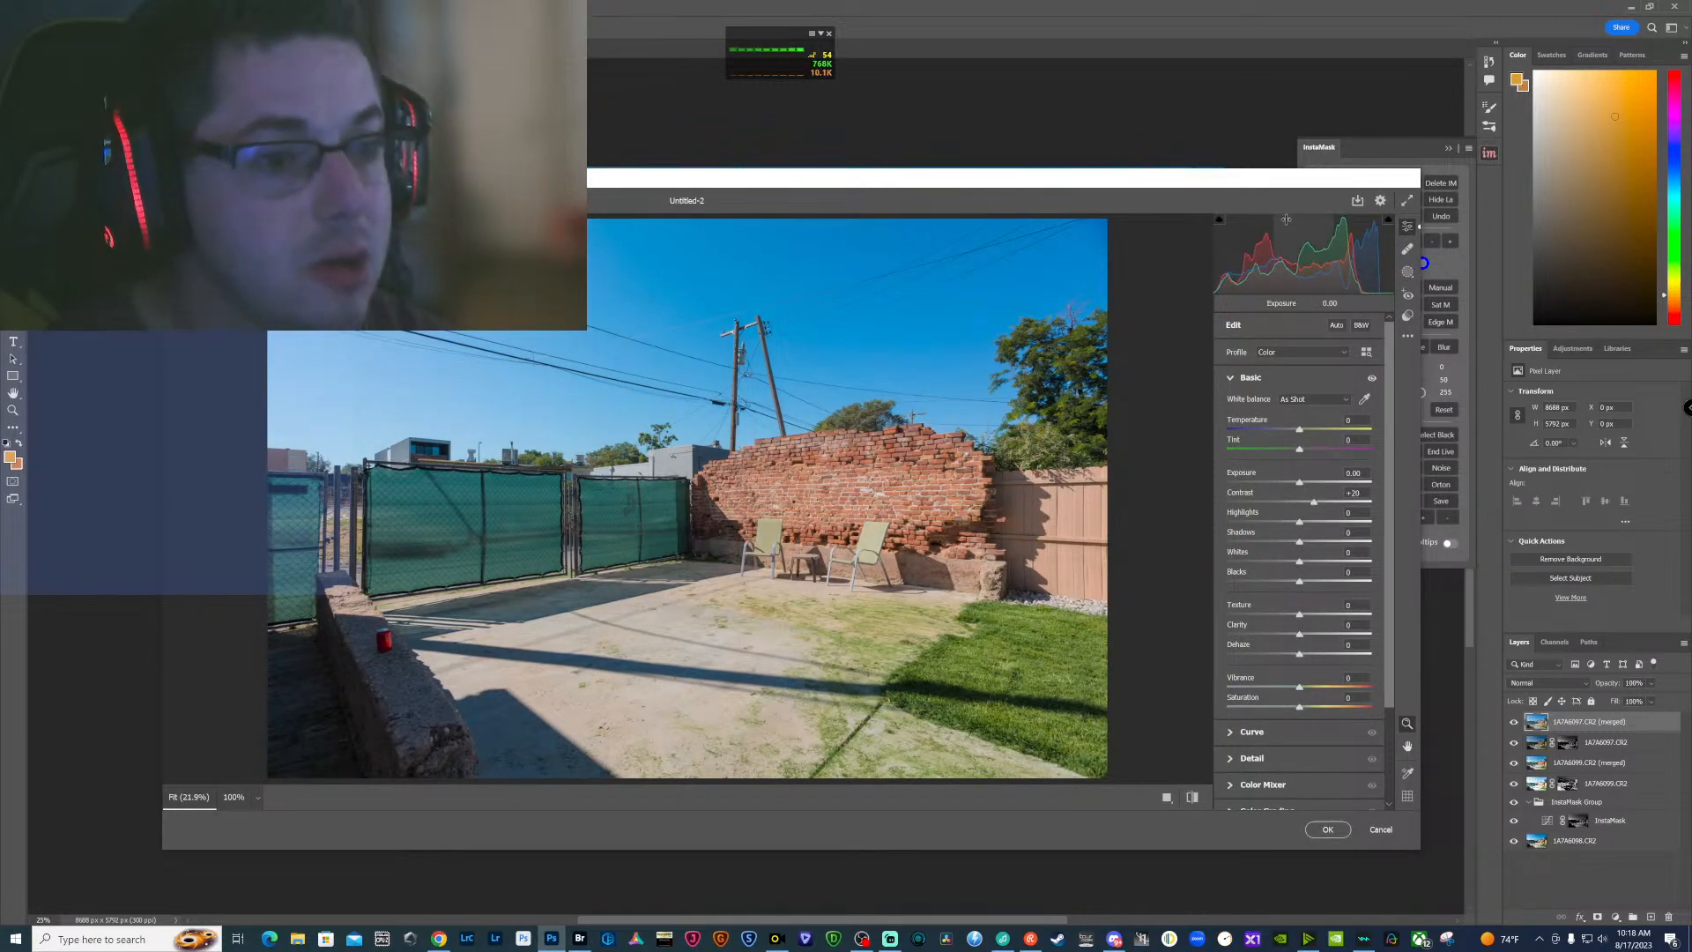
mouse_move(1304, 257)
left_mouse_down()
mouse_move(1348, 257)
mouse_move(1270, 257)
left_mouse_up()
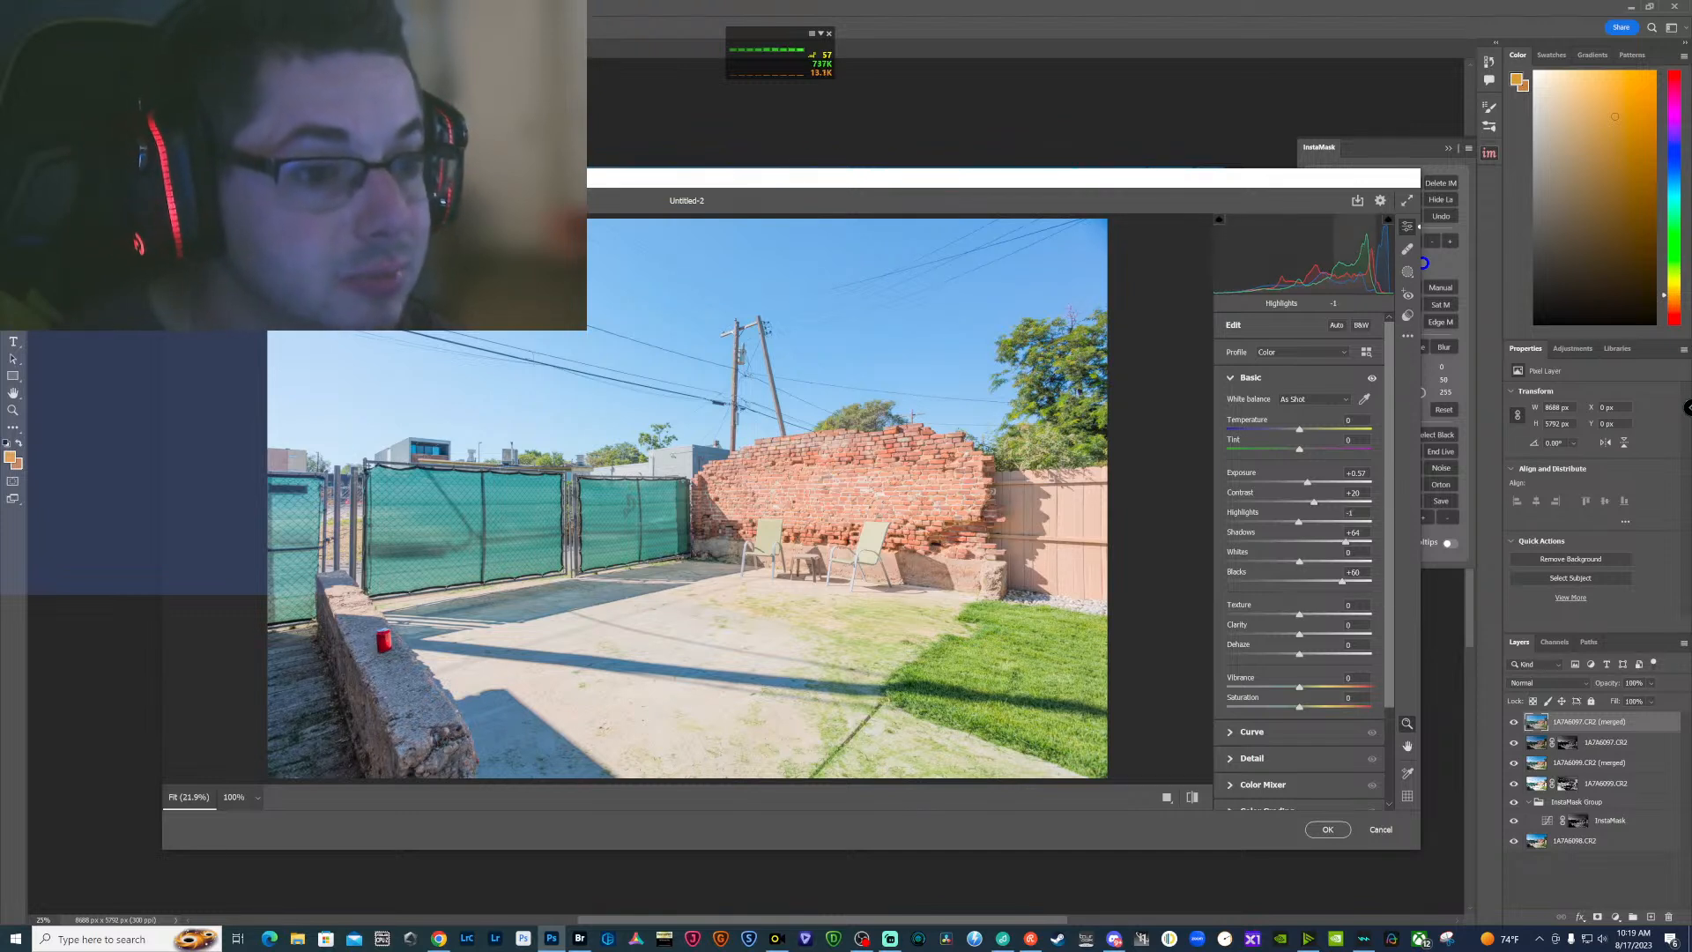
left_click_drag(1277, 522, 1254, 522)
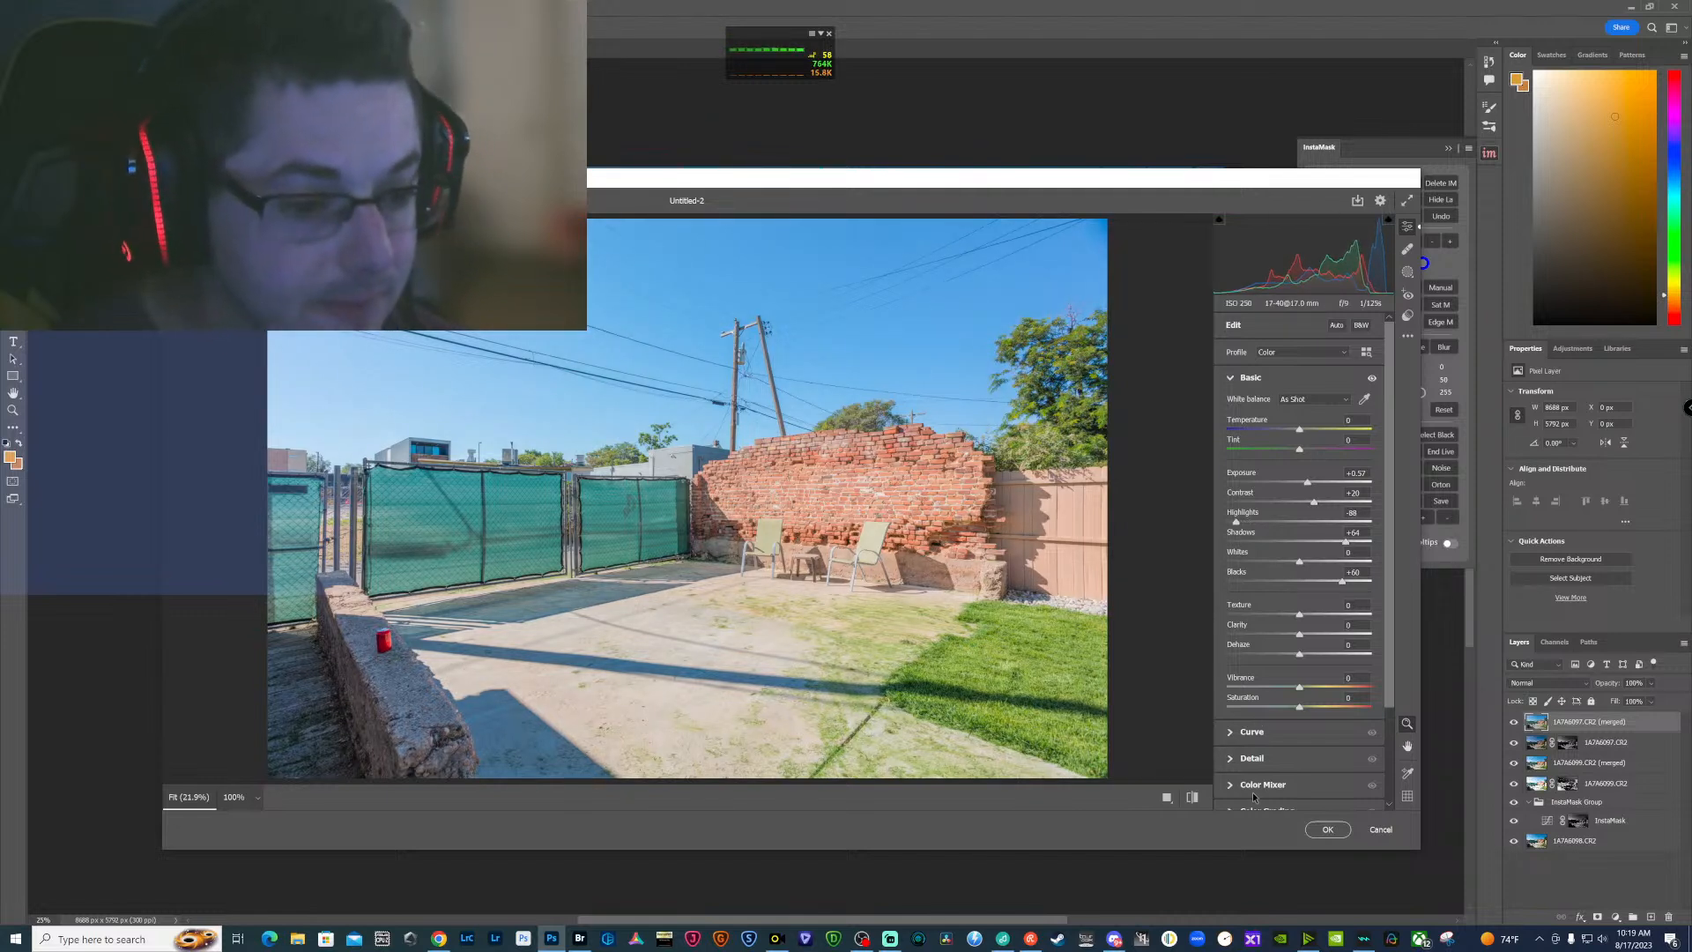
Set Sharpening to 83 with Masking 38 and apply the vertical Upright correction
left_click(1244, 759)
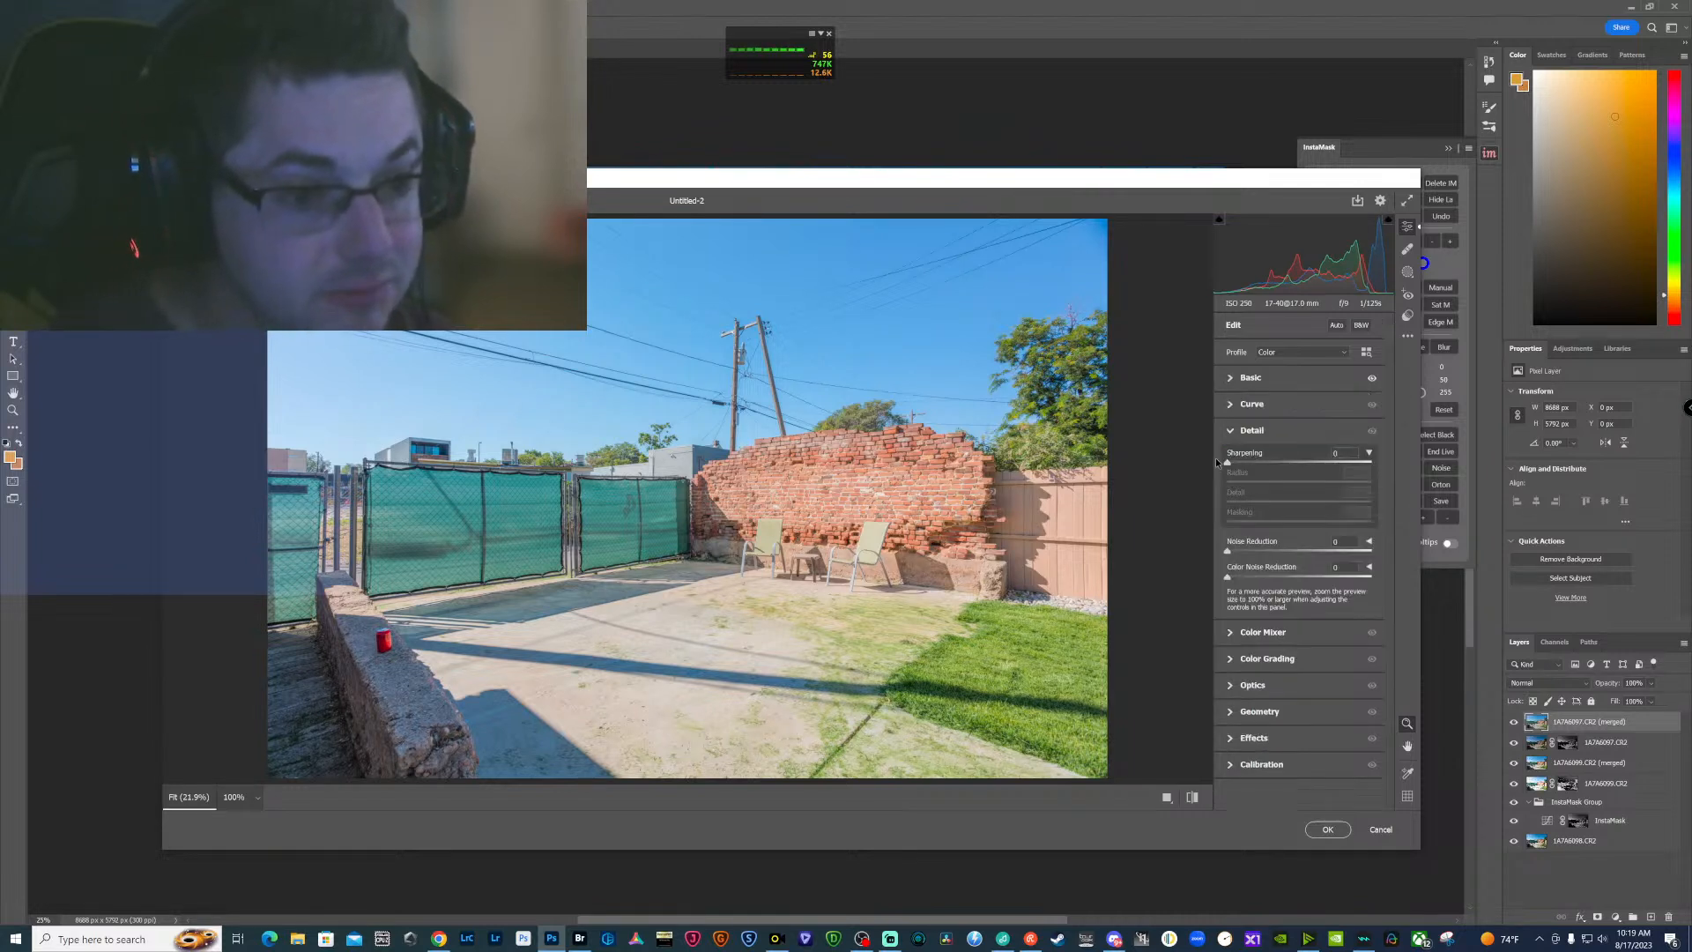
left_click_drag(1226, 464, 1234, 464)
left_click_drag(1227, 521, 1282, 527)
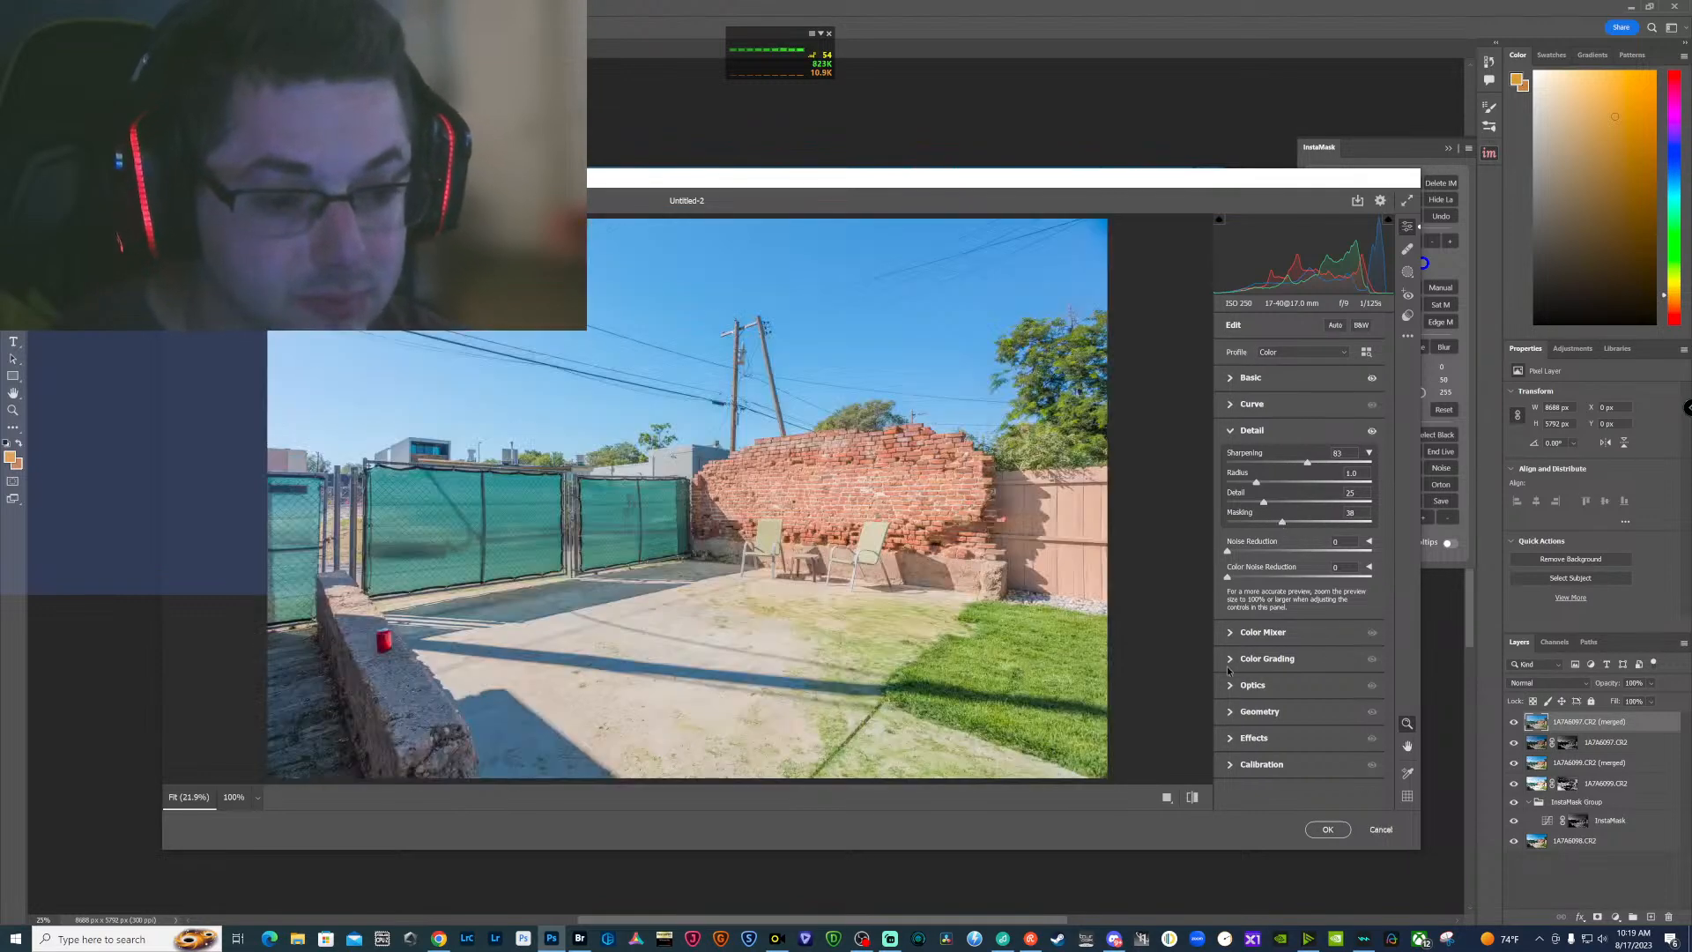
left_click(1232, 712)
left_click(1322, 562)
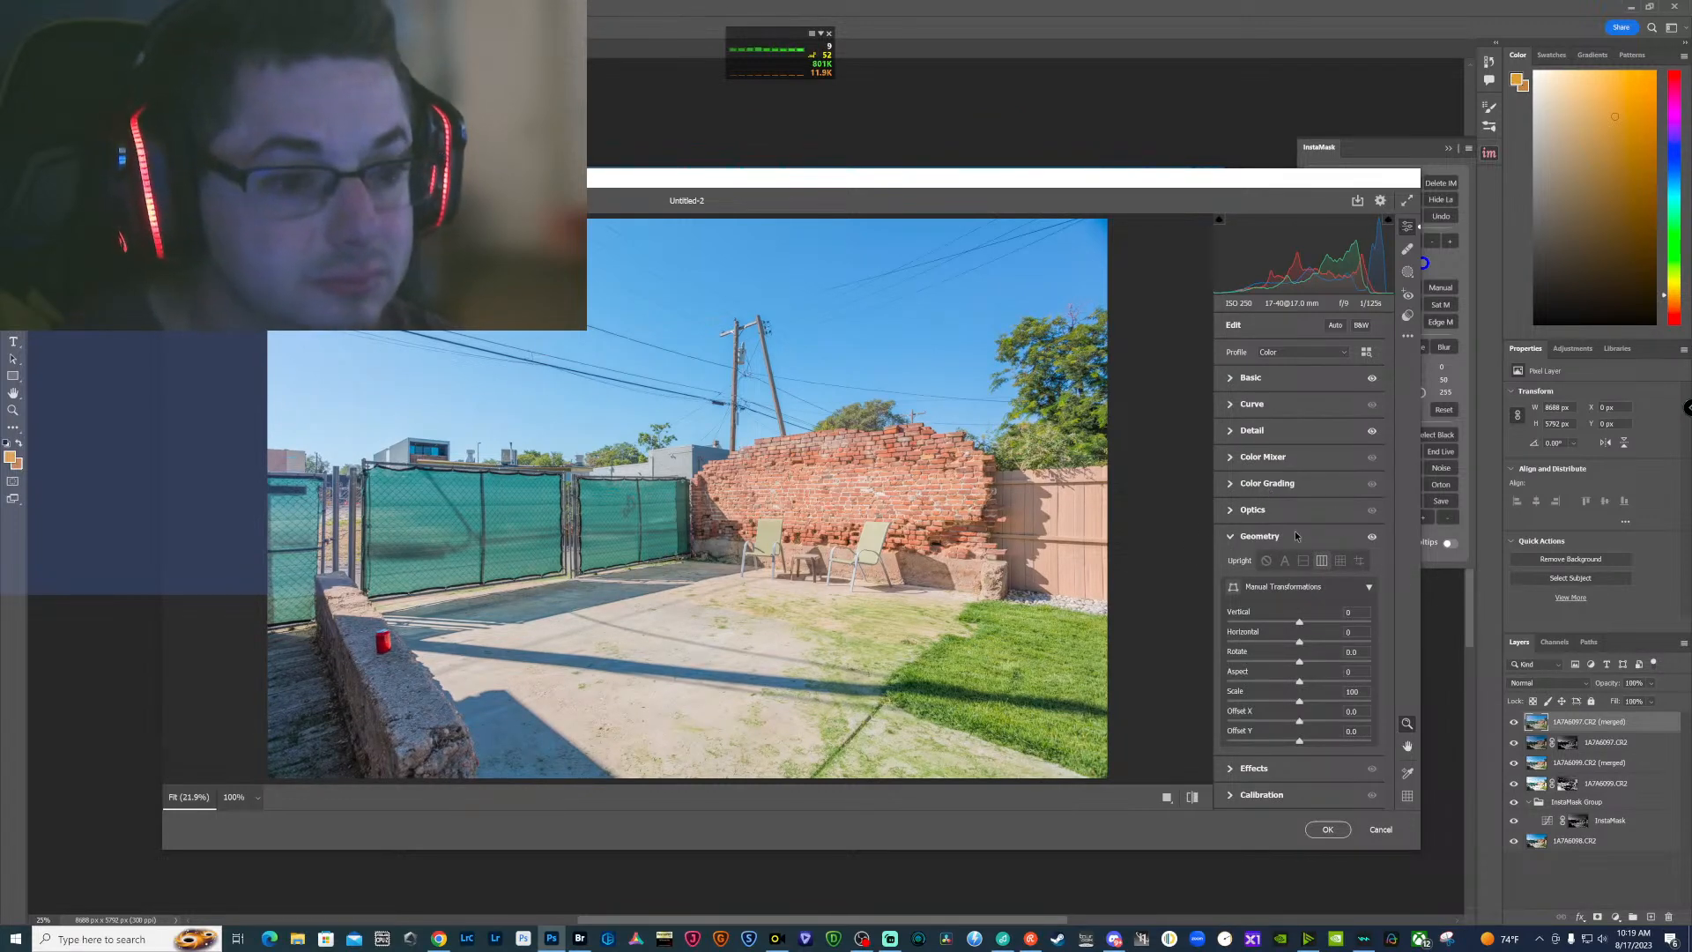
Raise colour saturation from samples on the lawn and brick wall to Reds +1, Oranges +5, Yellows +7 and Greens +12
left_click(1232, 430)
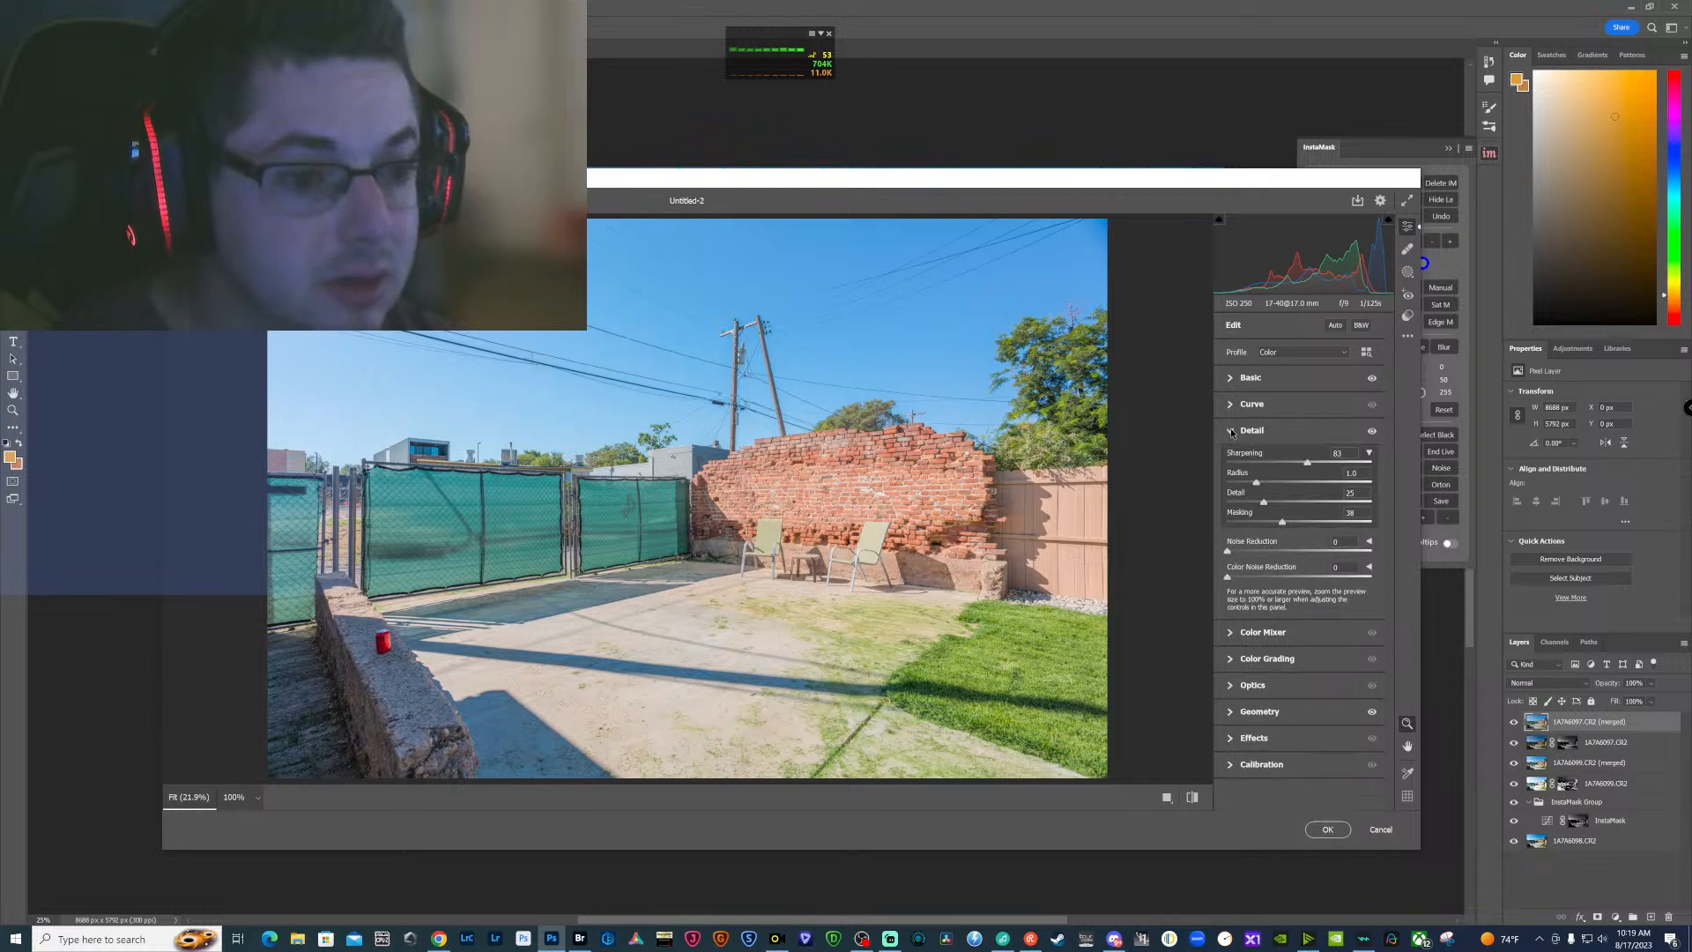
left_click(1232, 430)
left_click(1260, 457)
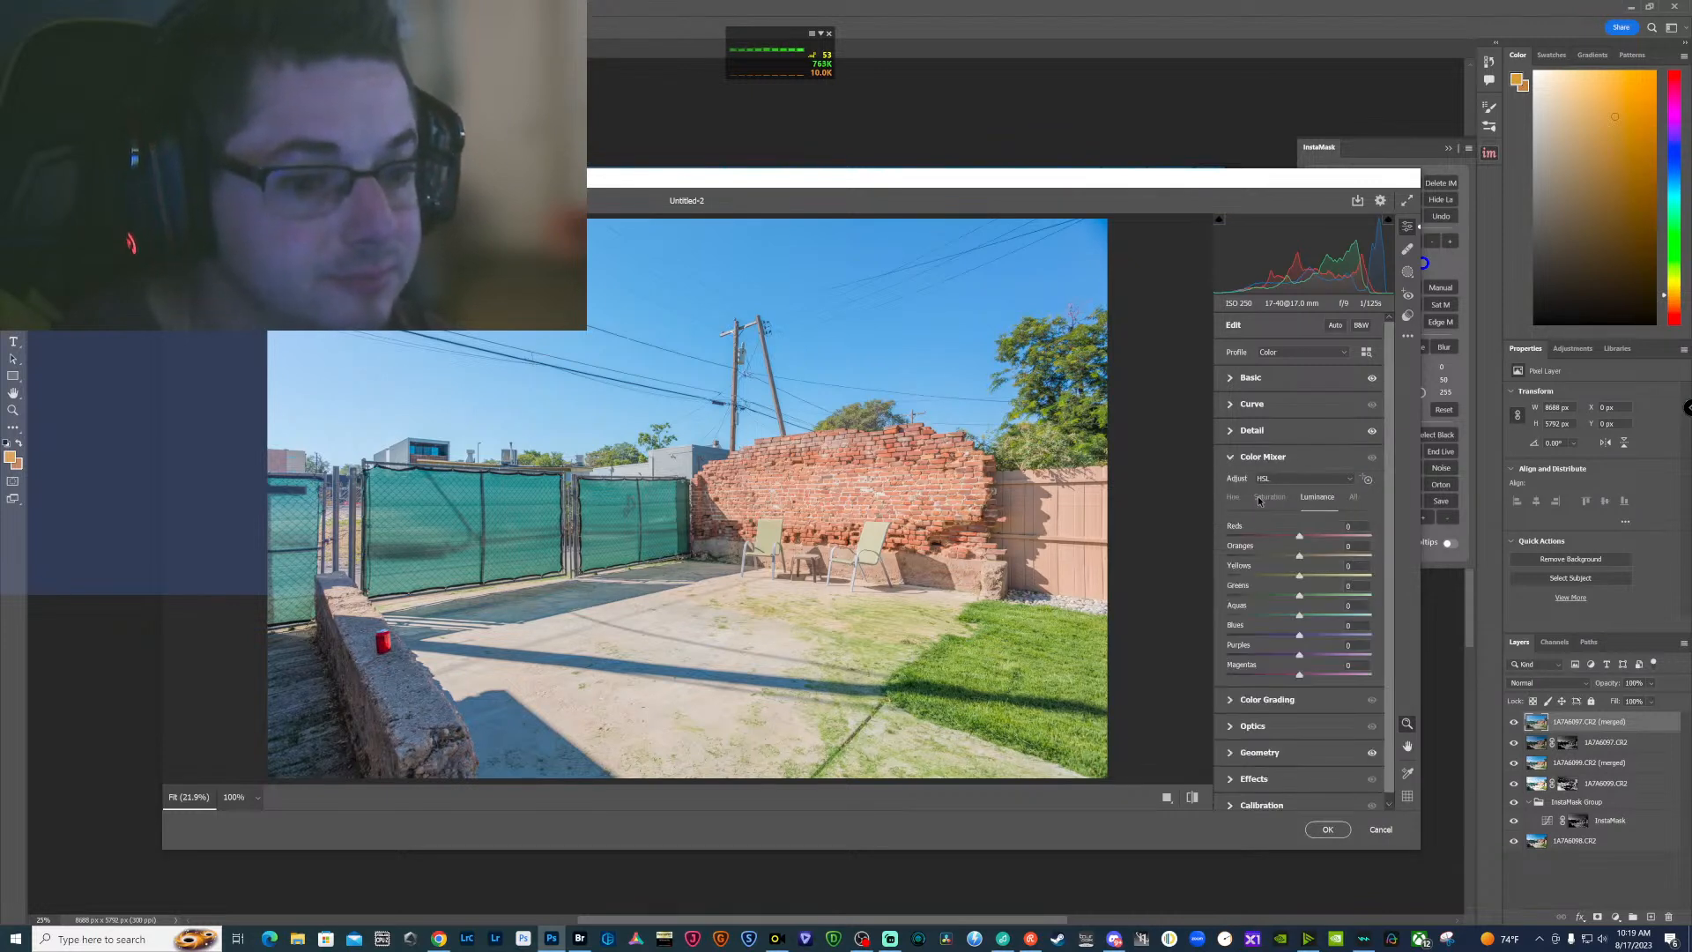
left_click(1261, 498)
left_click(1366, 478)
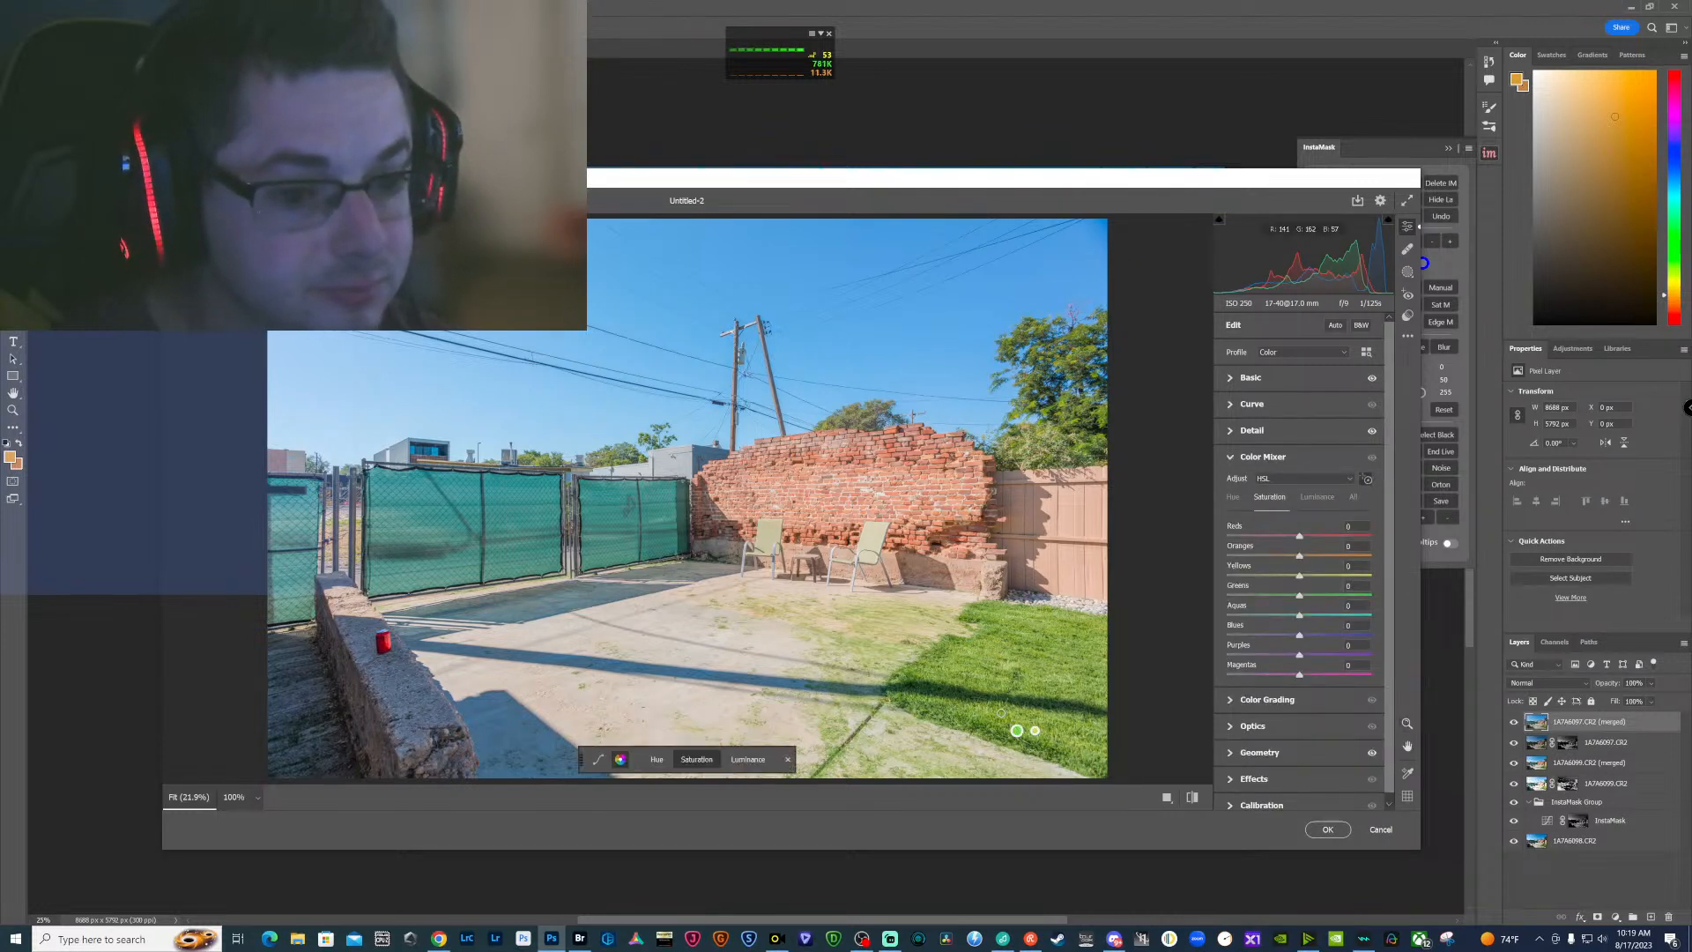
left_click_drag(1014, 666, 1015, 665)
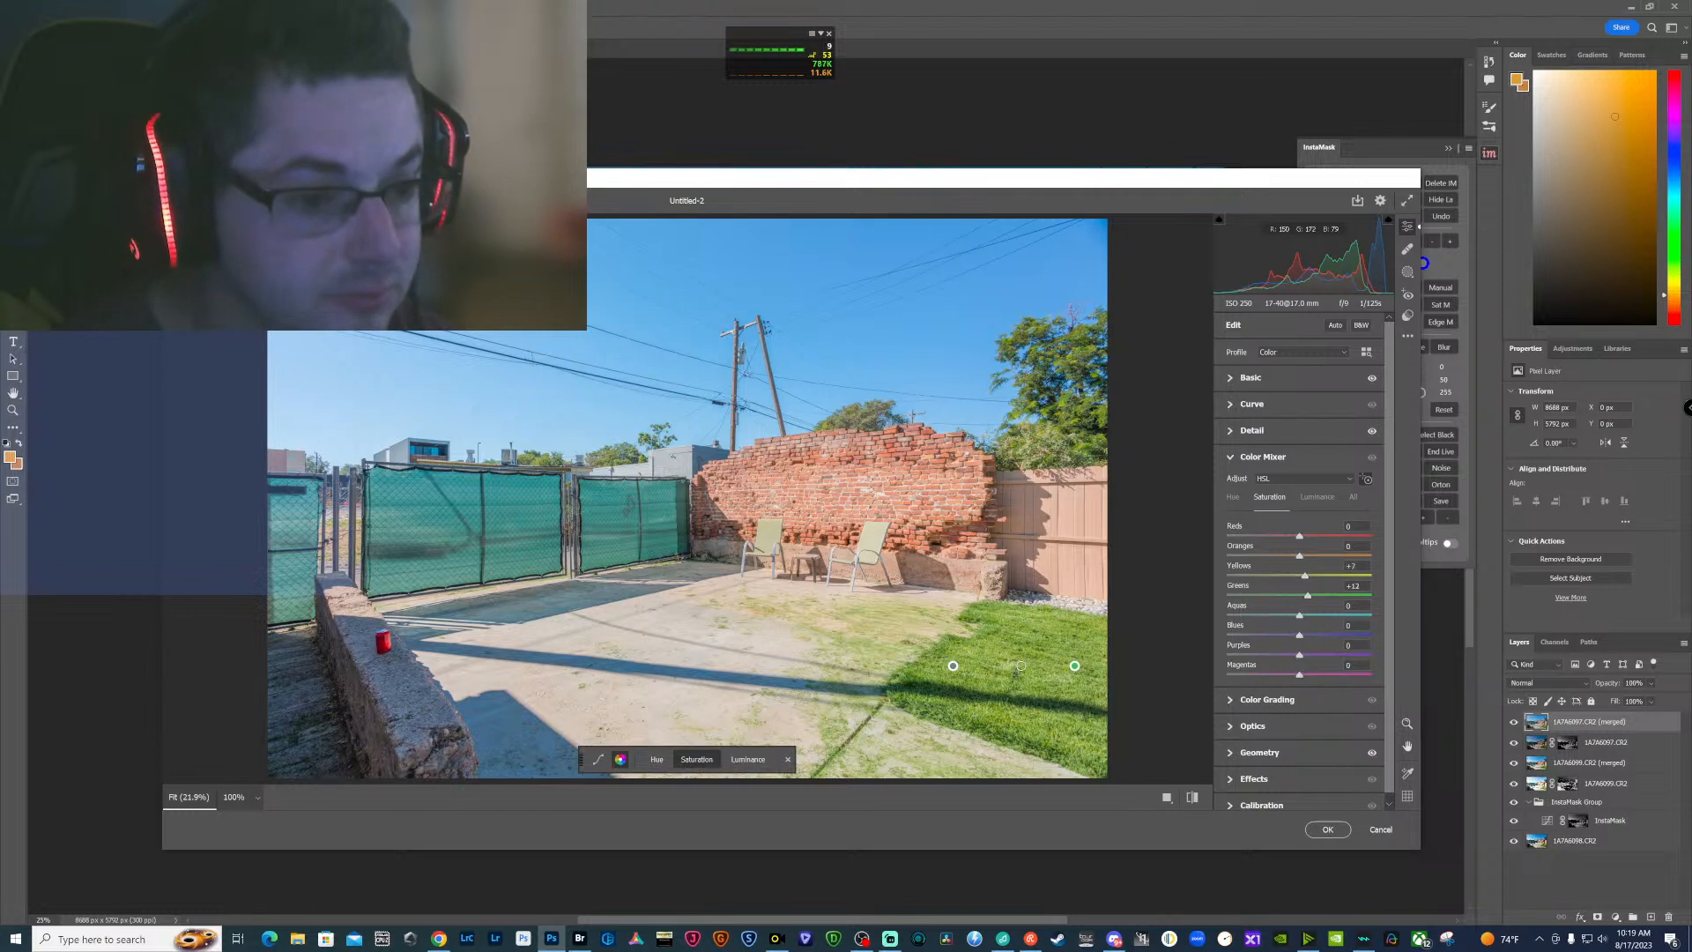
left_click_drag(882, 452, 884, 451)
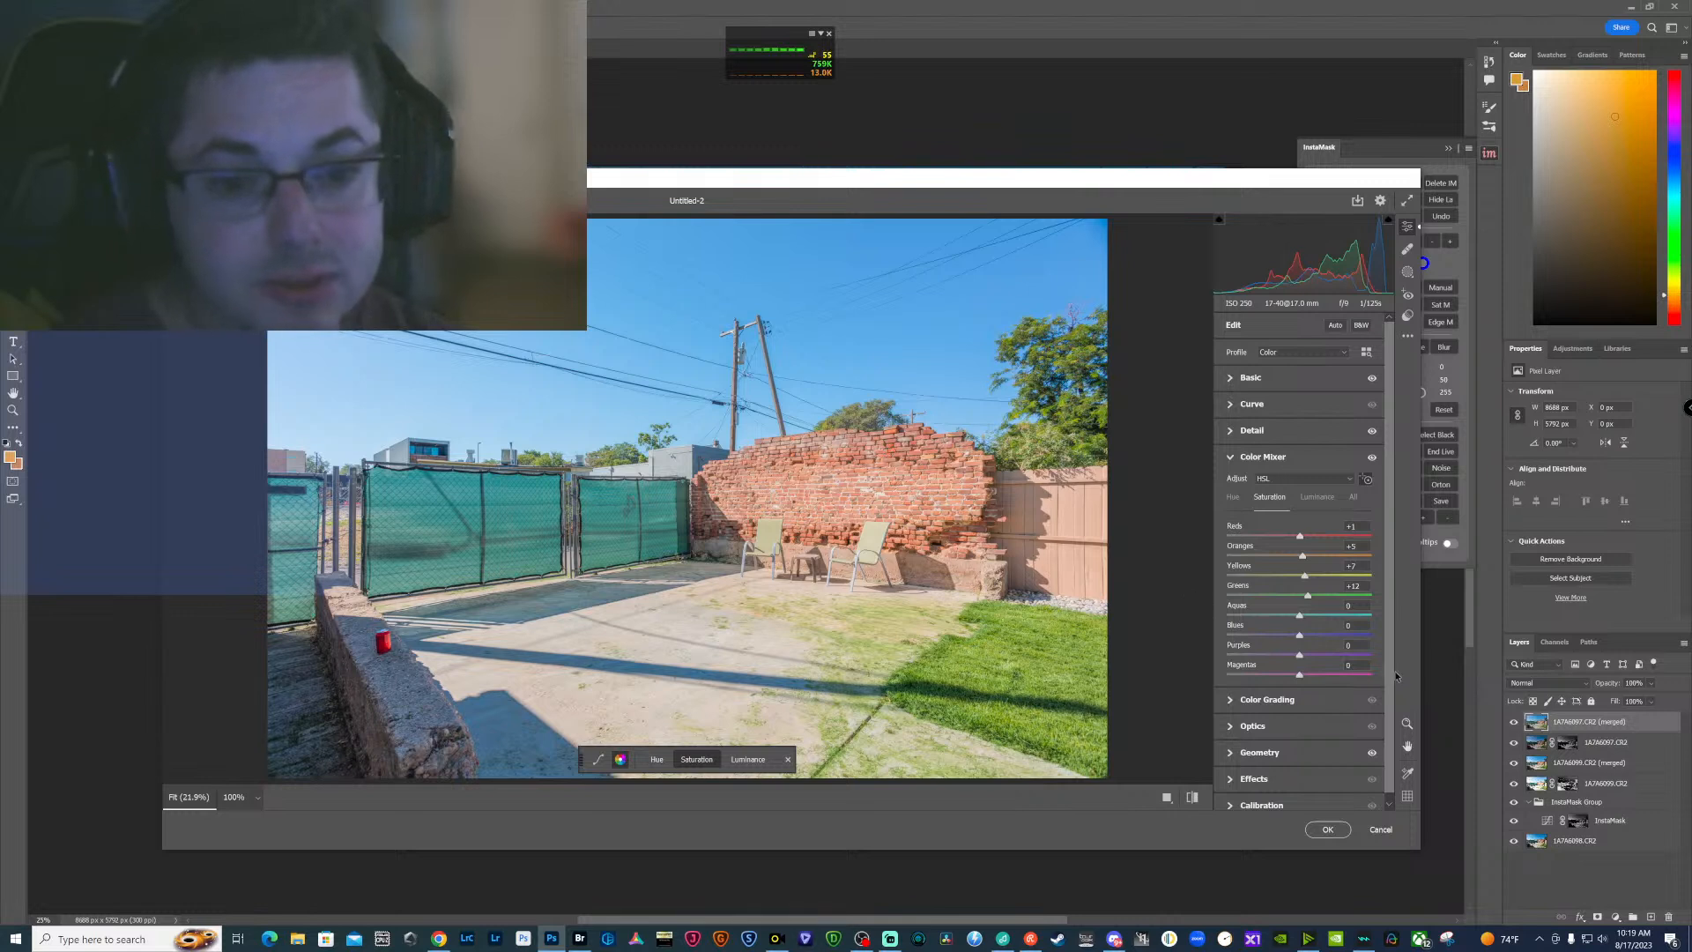
Darken the lawn by setting the Color Mixer luminance to Yellows -5 and Greens -4
left_click(1318, 497)
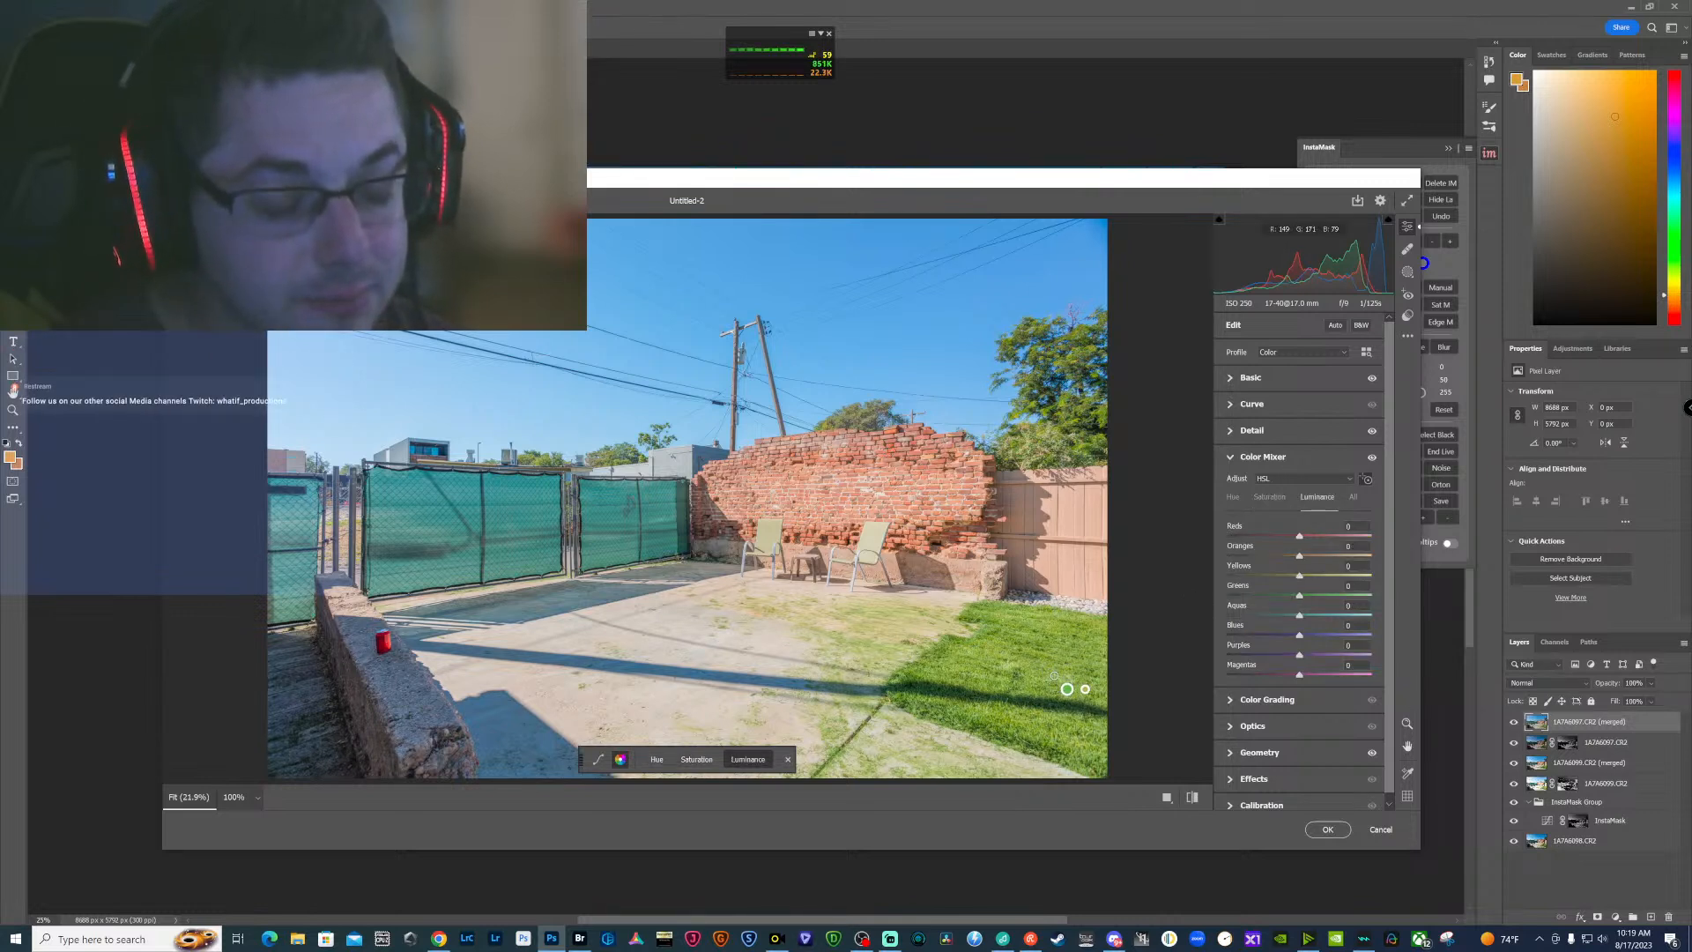
left_click_drag(985, 675, 982, 675)
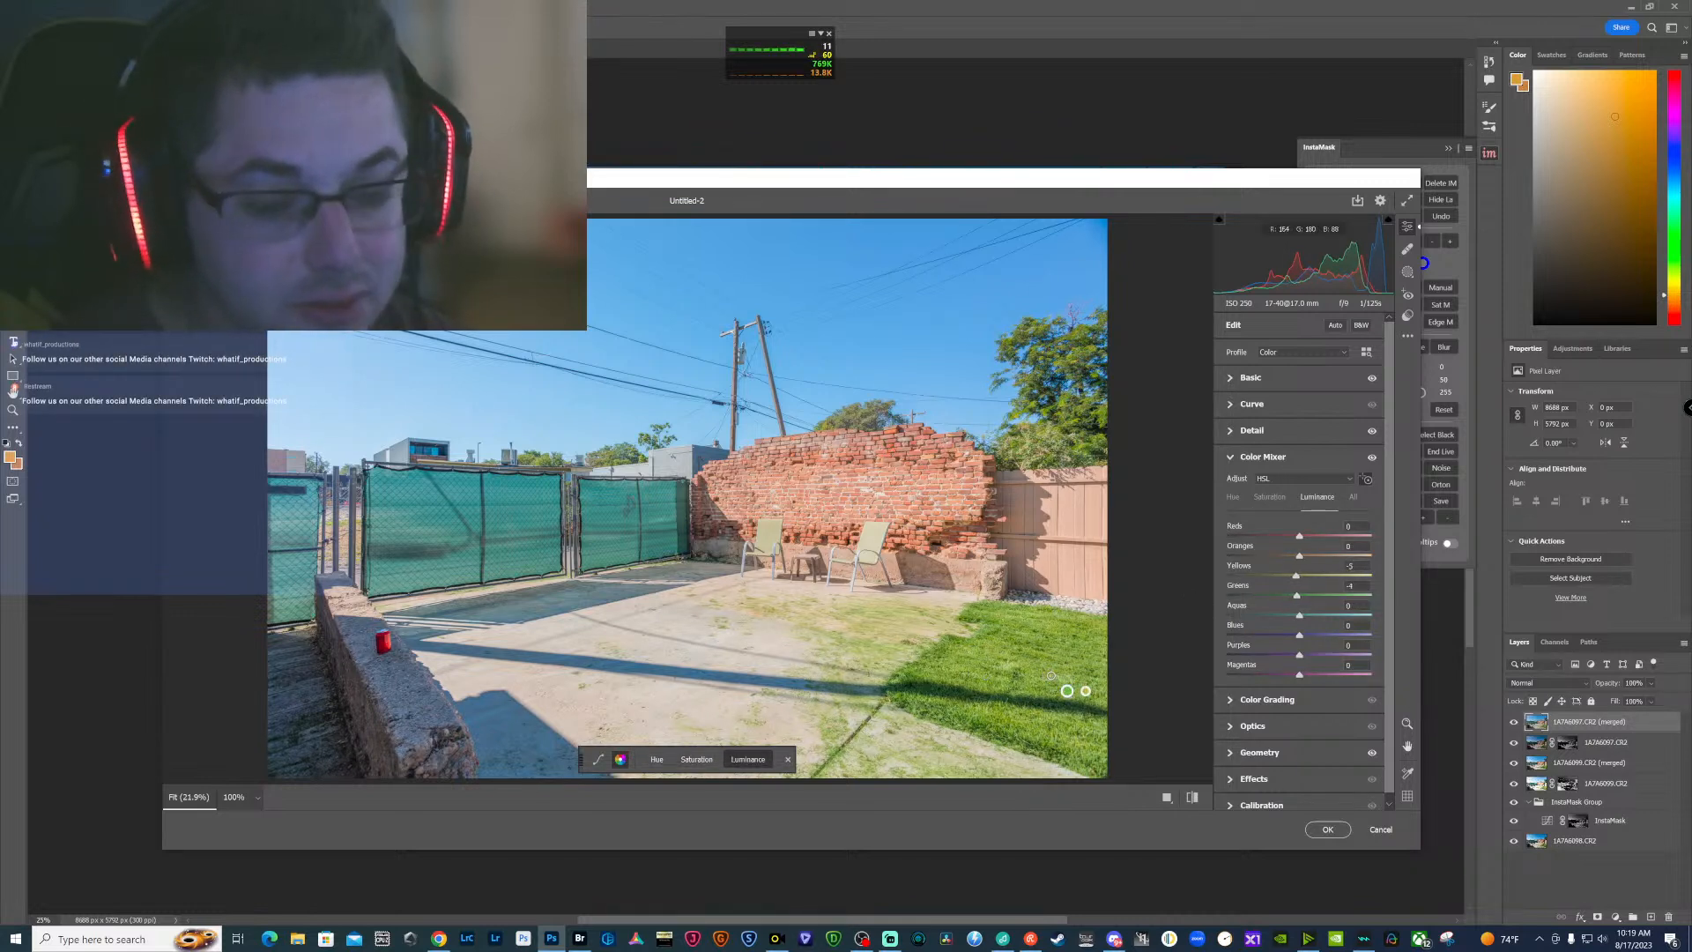
left_click_drag(1304, 260, 1305, 260)
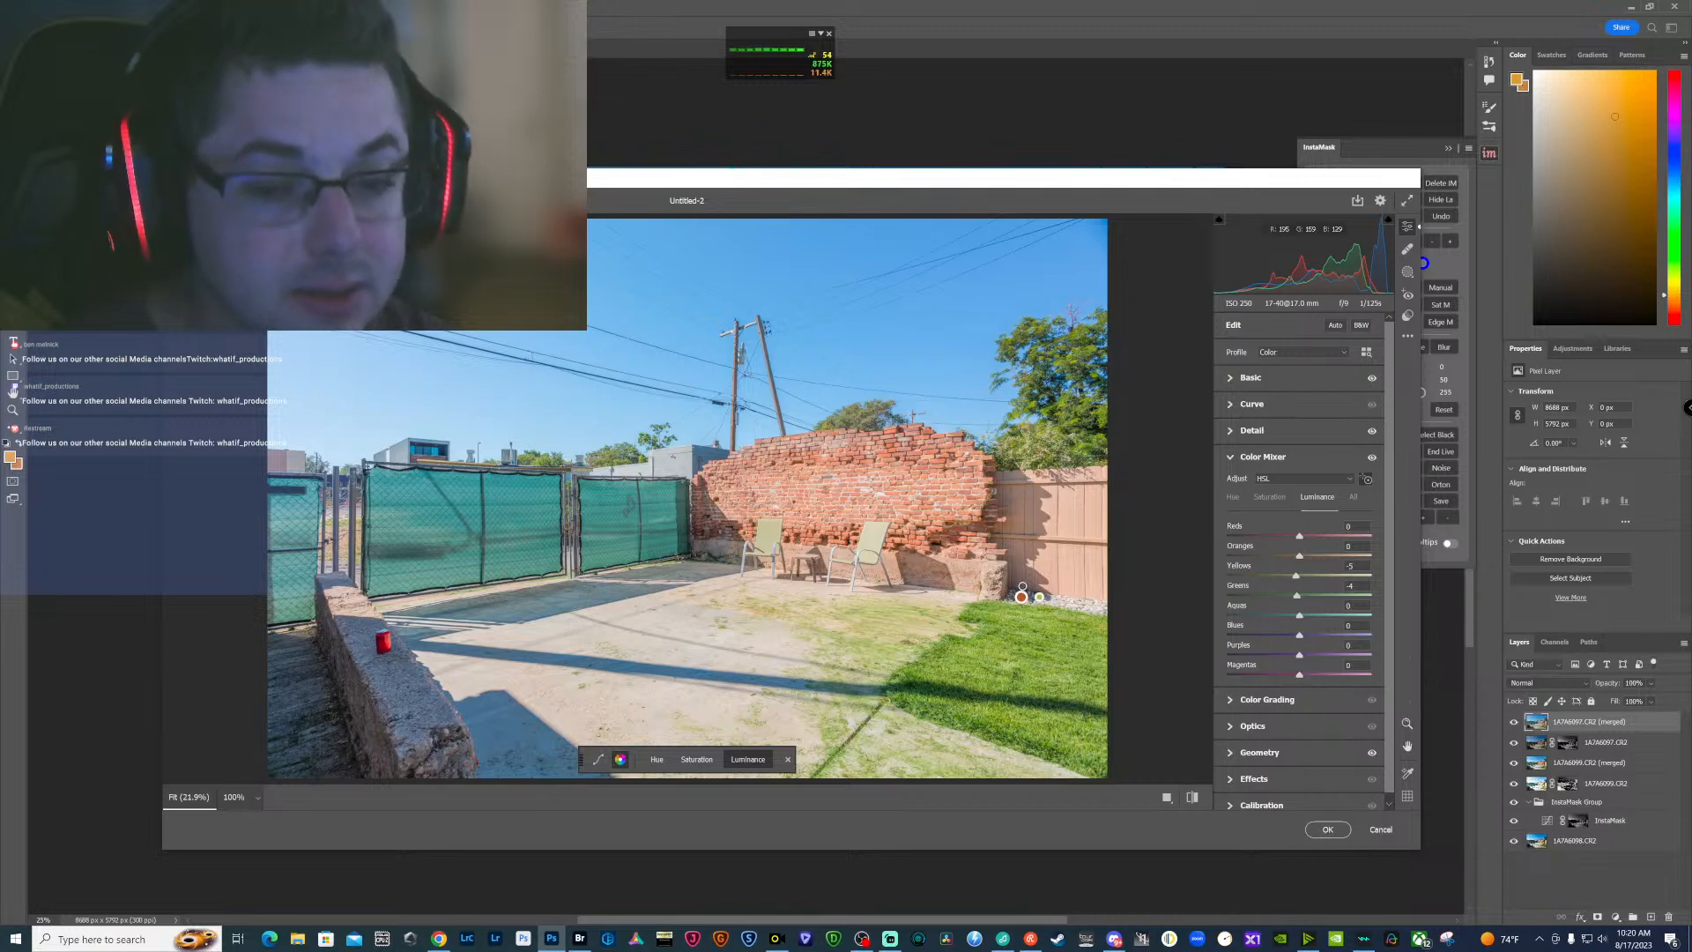
Apply the Camera Raw adjustments and save the layered document in Large Document Format (PSB)
left_click(1327, 829)
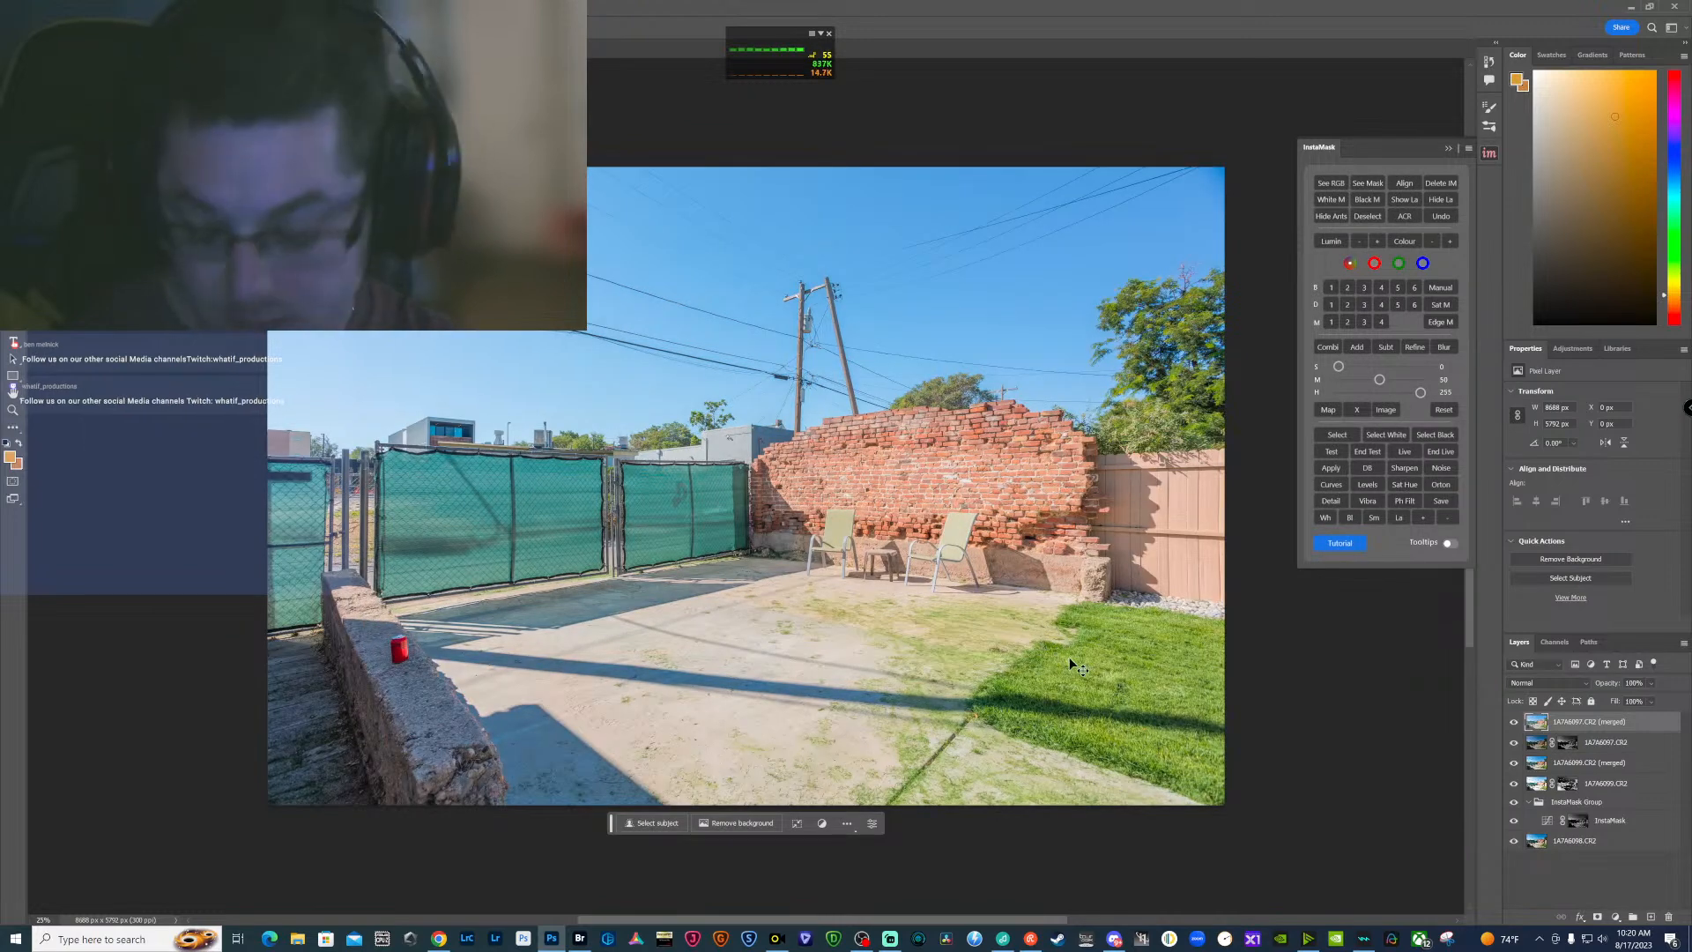
key("ctrl+shift+s")
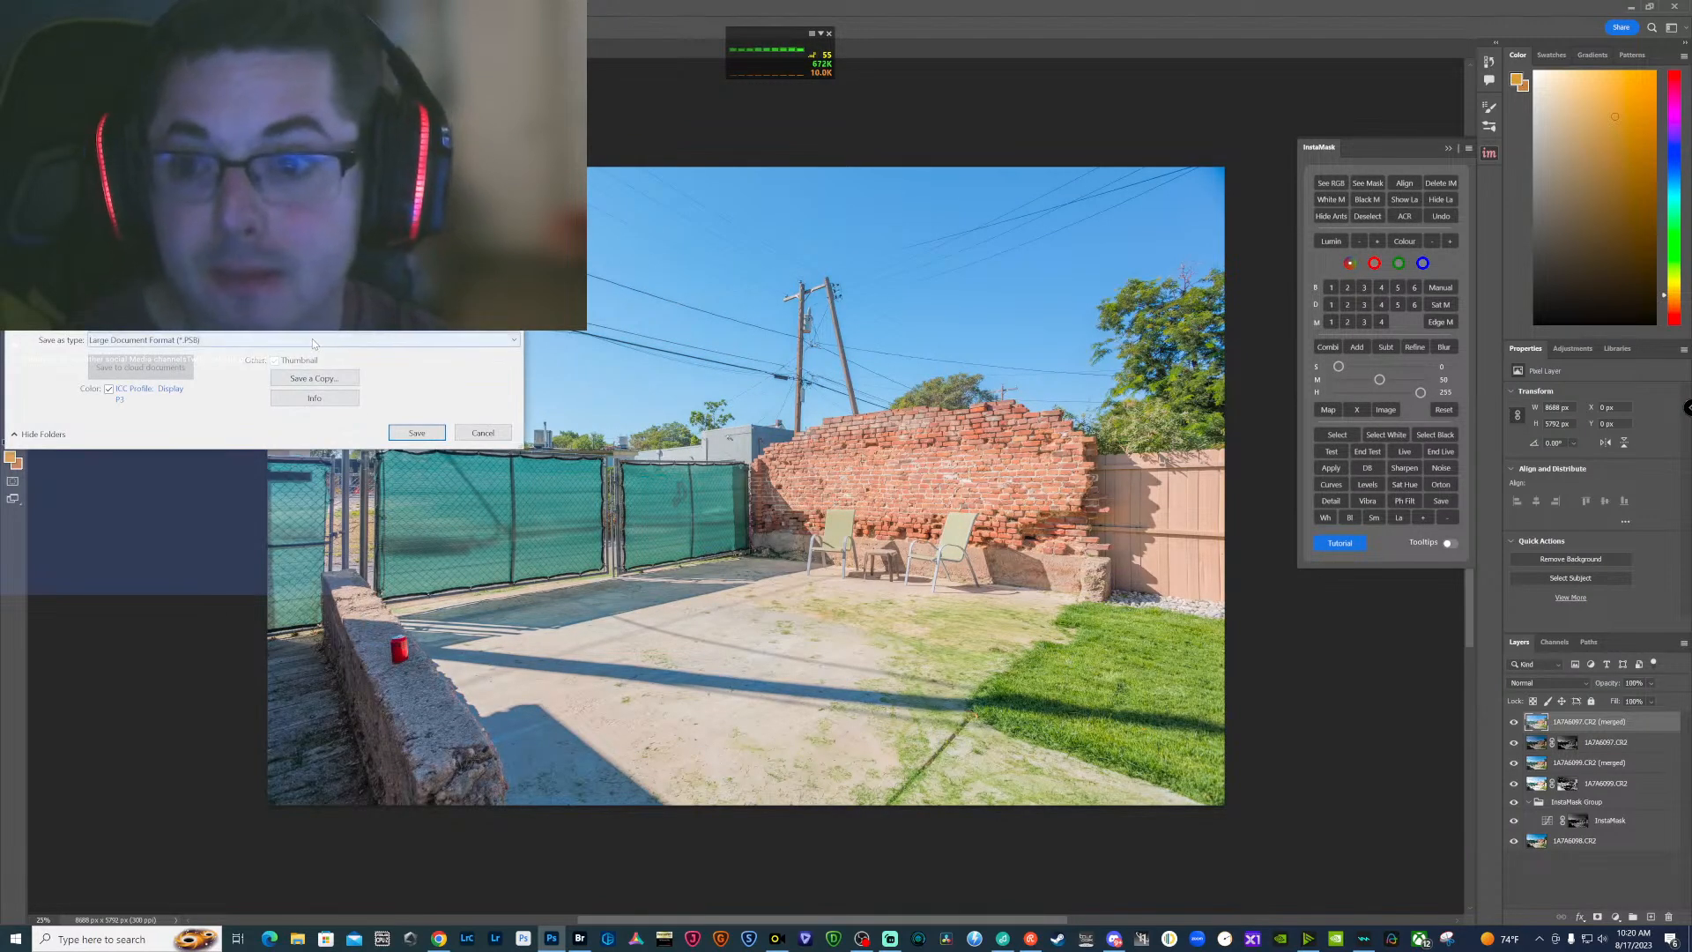
left_click(417, 433)
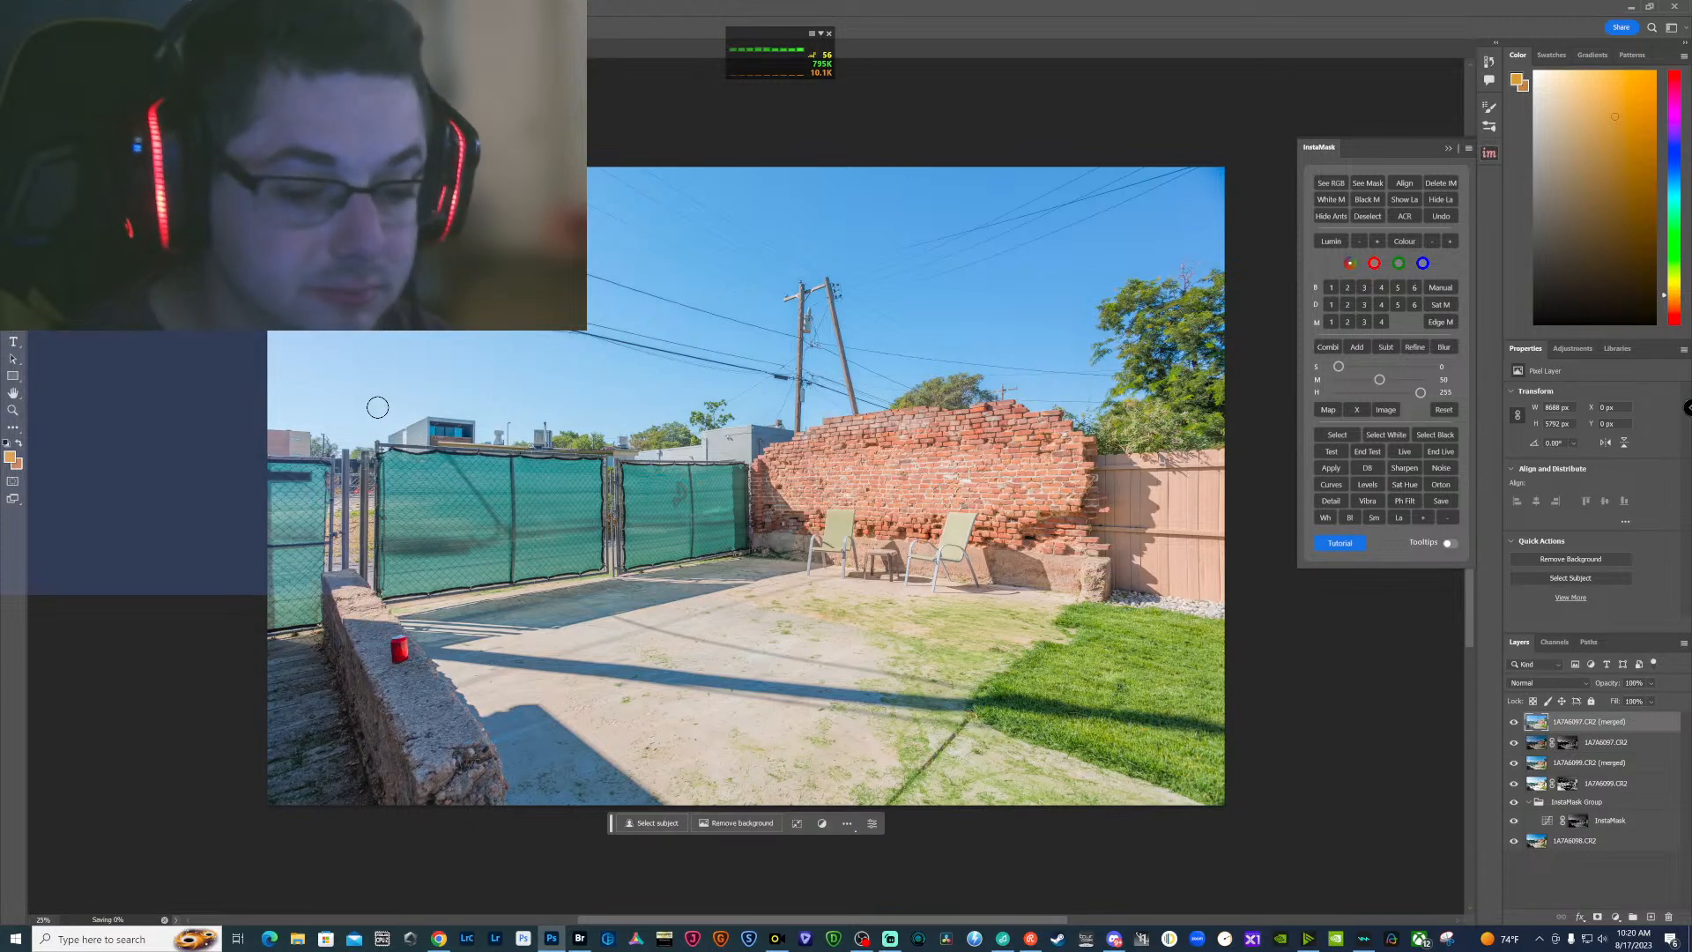
Switch to Adobe Bridge and label the photos 1A7A6090 through 1A7A6099 as Approved
left_click(580, 940)
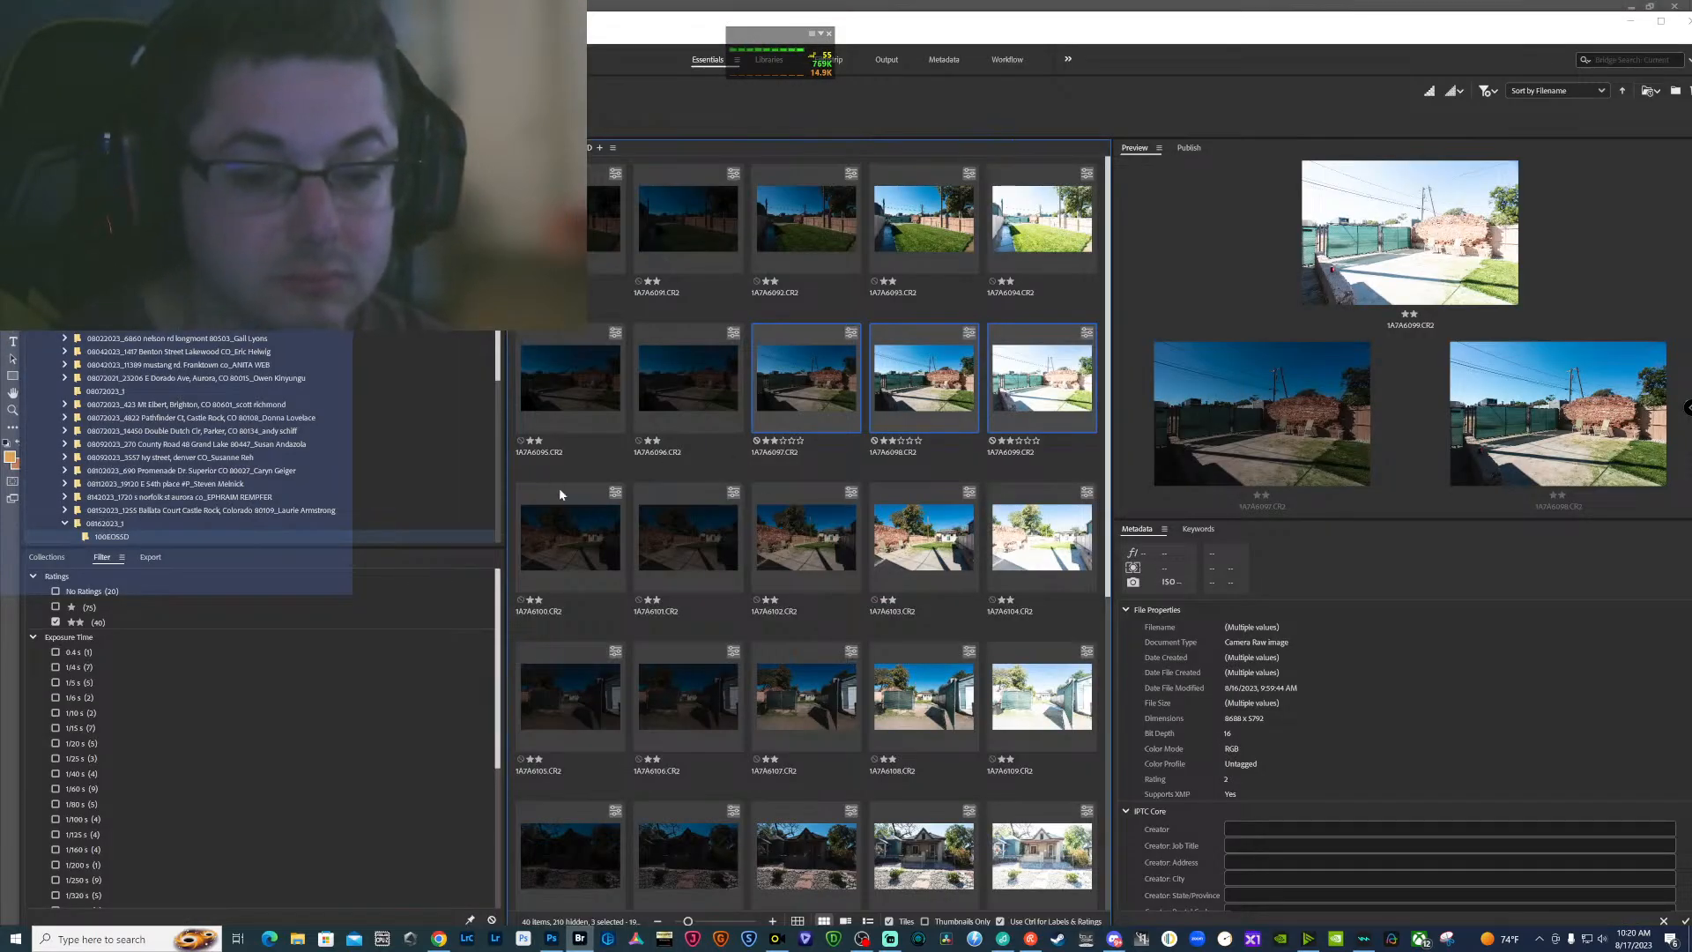
left_click(575, 225)
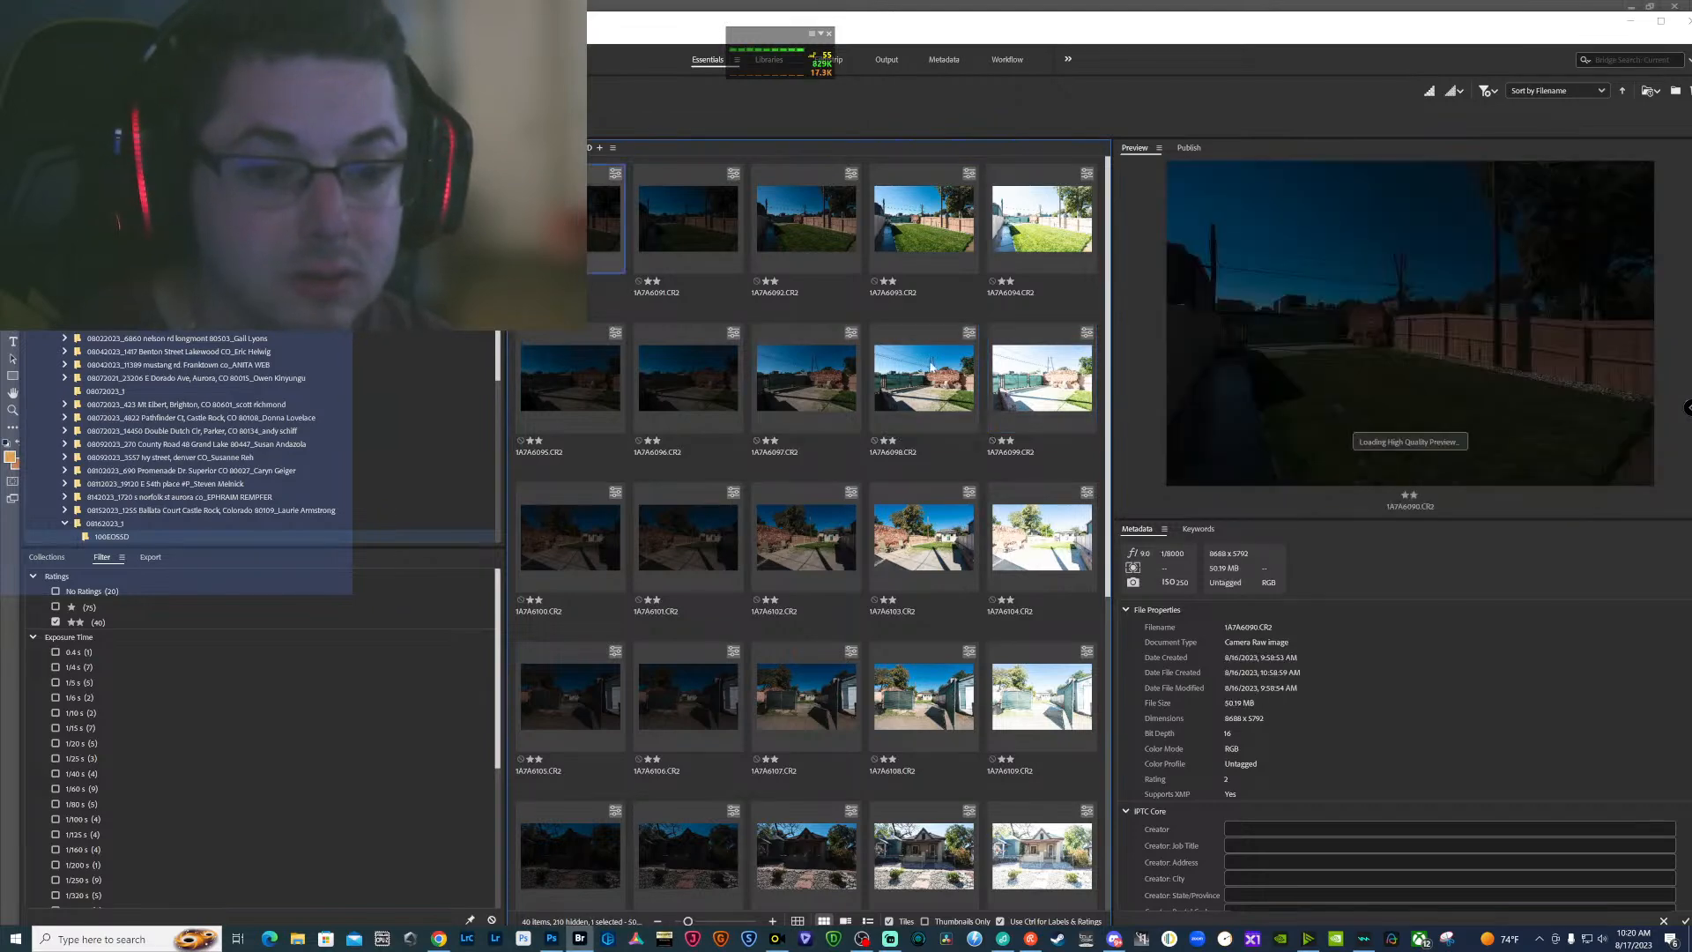
left_click(1058, 394, "shift")
right_click(1060, 394)
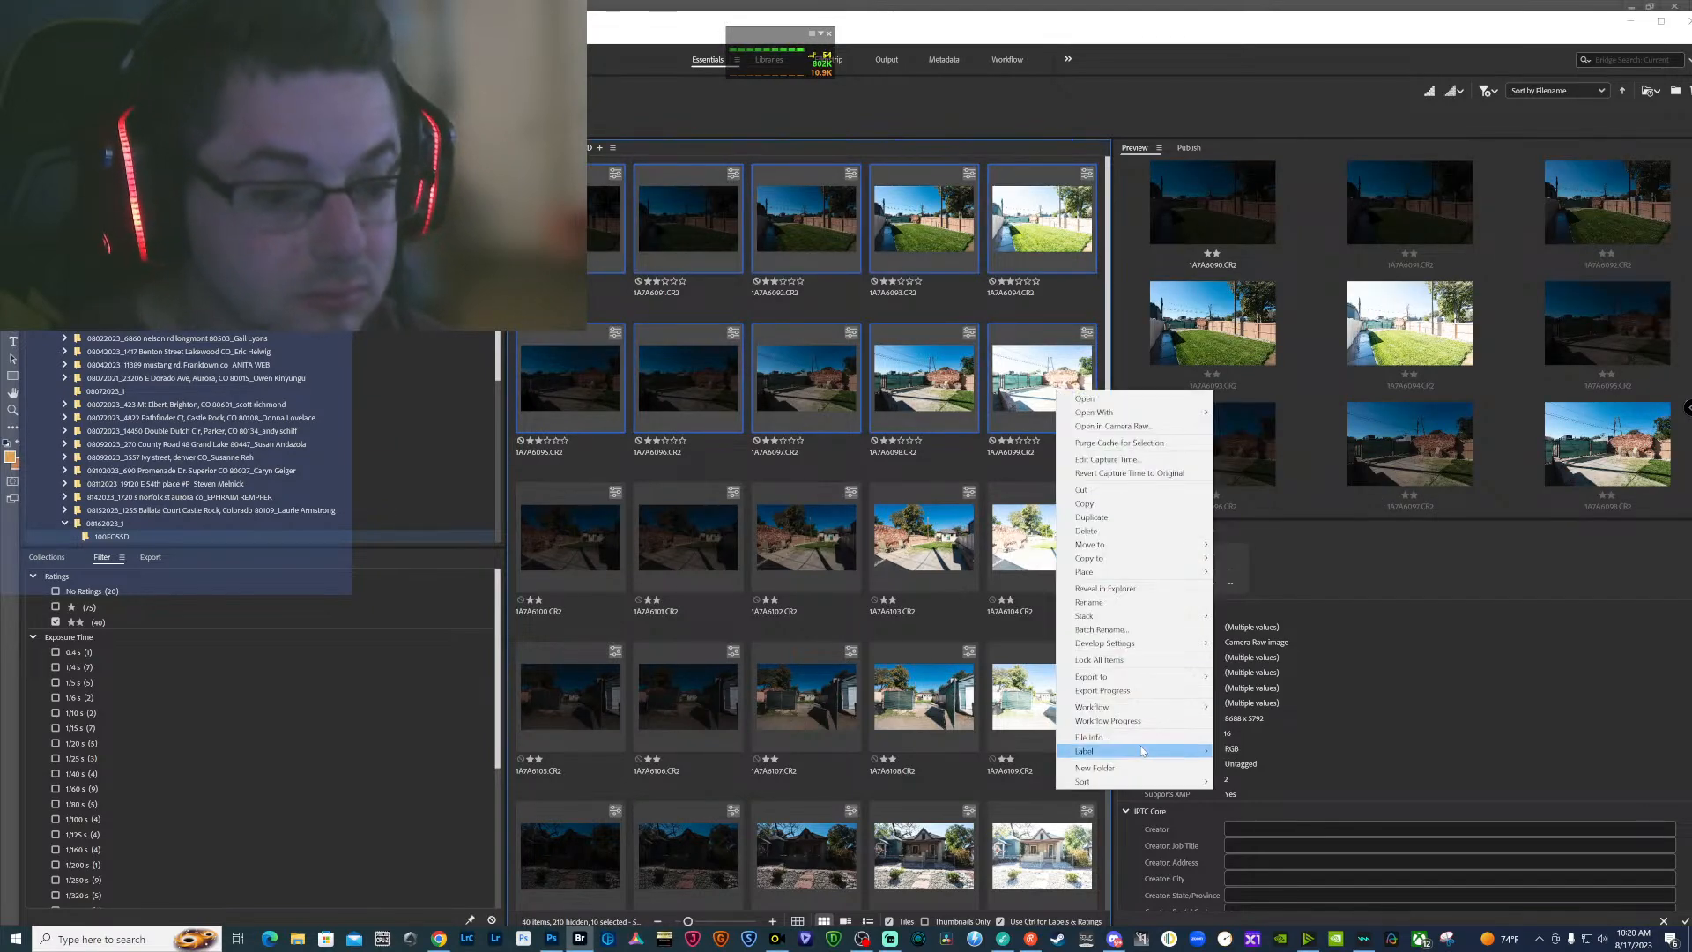
mouse_move(1146, 751)
left_click(1260, 792)
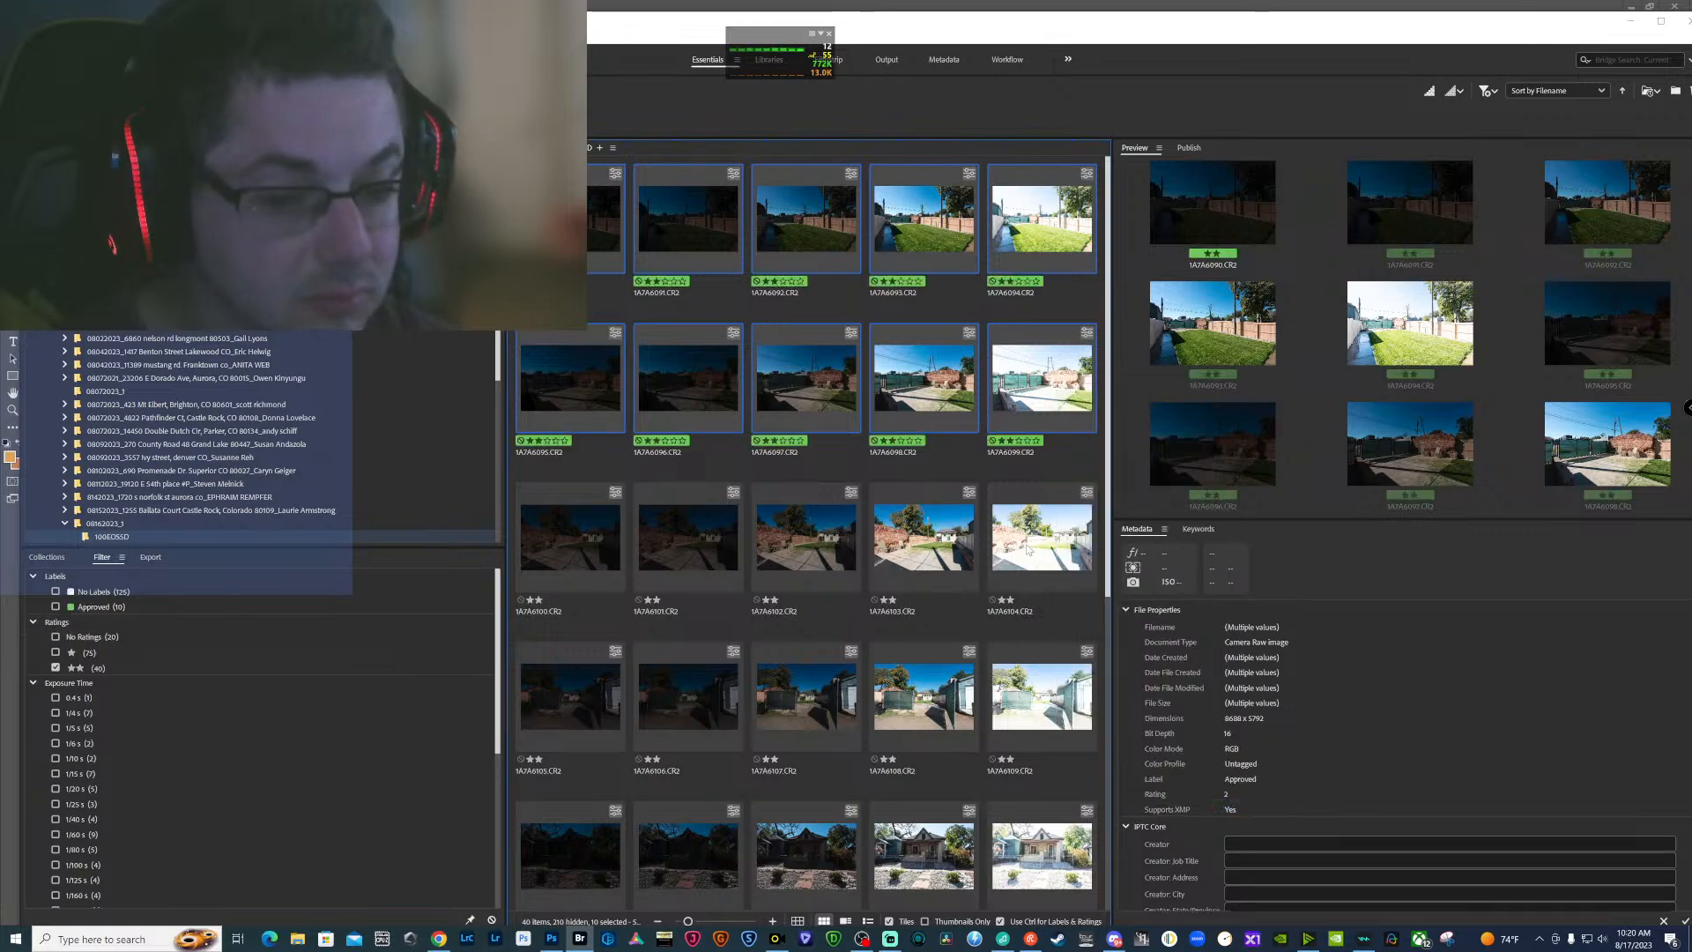
Load the exposures 1A7A6102 through 1A7A6104 as layers of one Photoshop document and close the finished image
left_click(1040, 537)
key("Left")
key("Left")
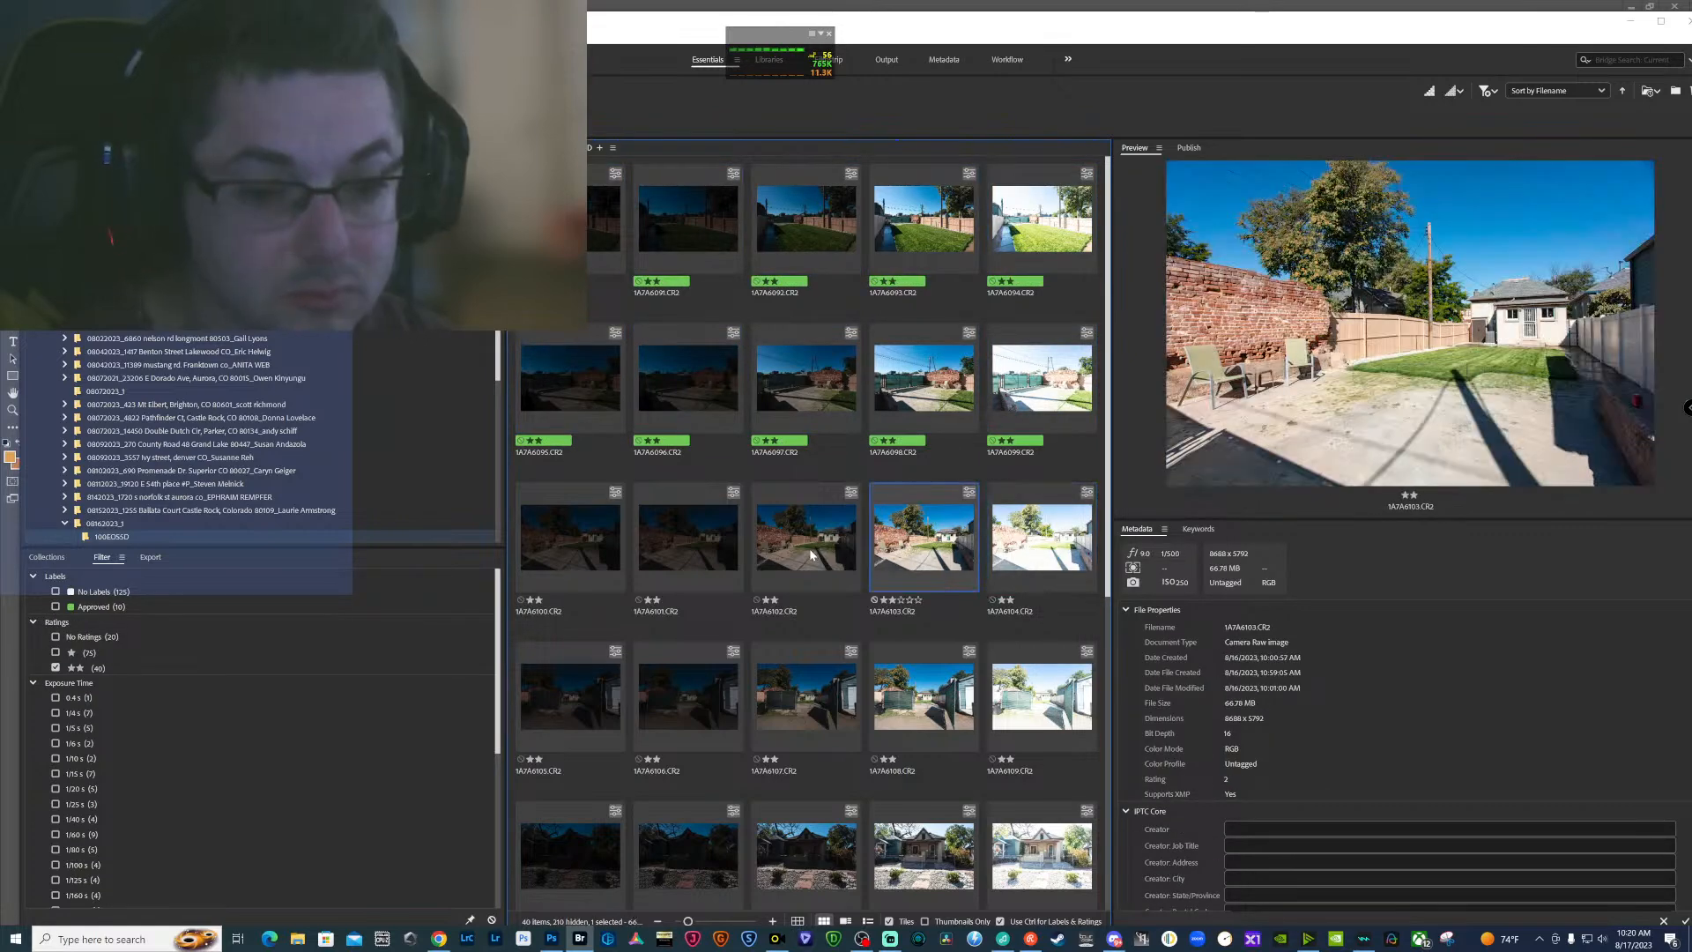
left_click(1039, 553, "shift")
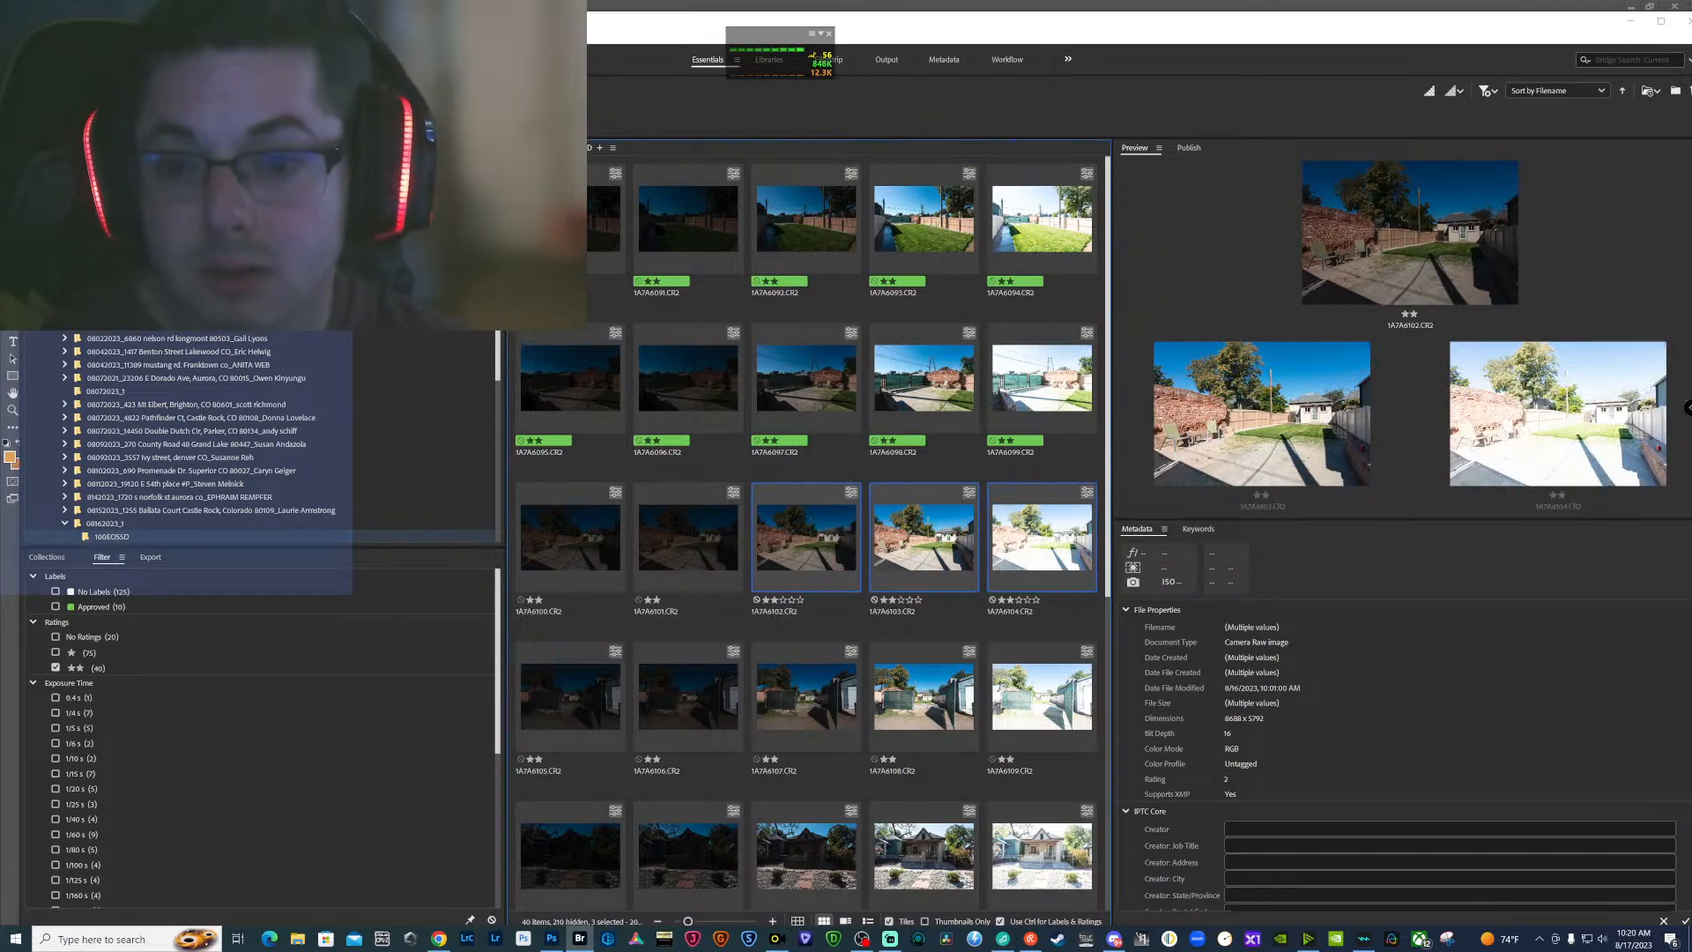
left_click(432, 229)
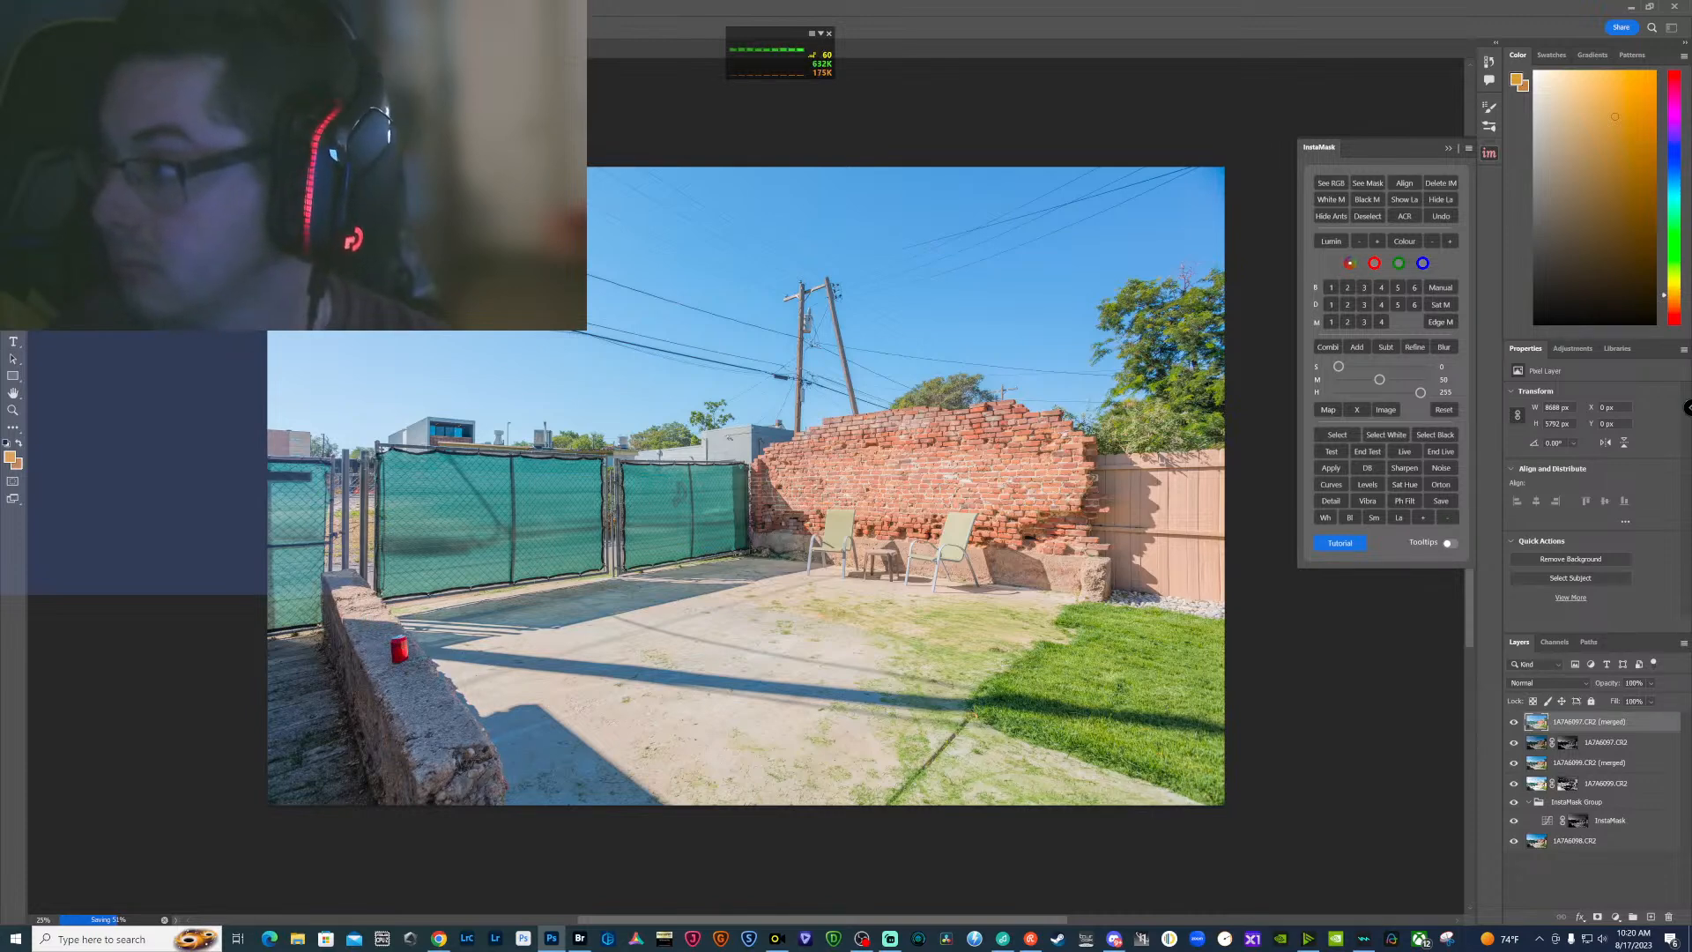
key("ctrl+w")
key("ctrl+w")
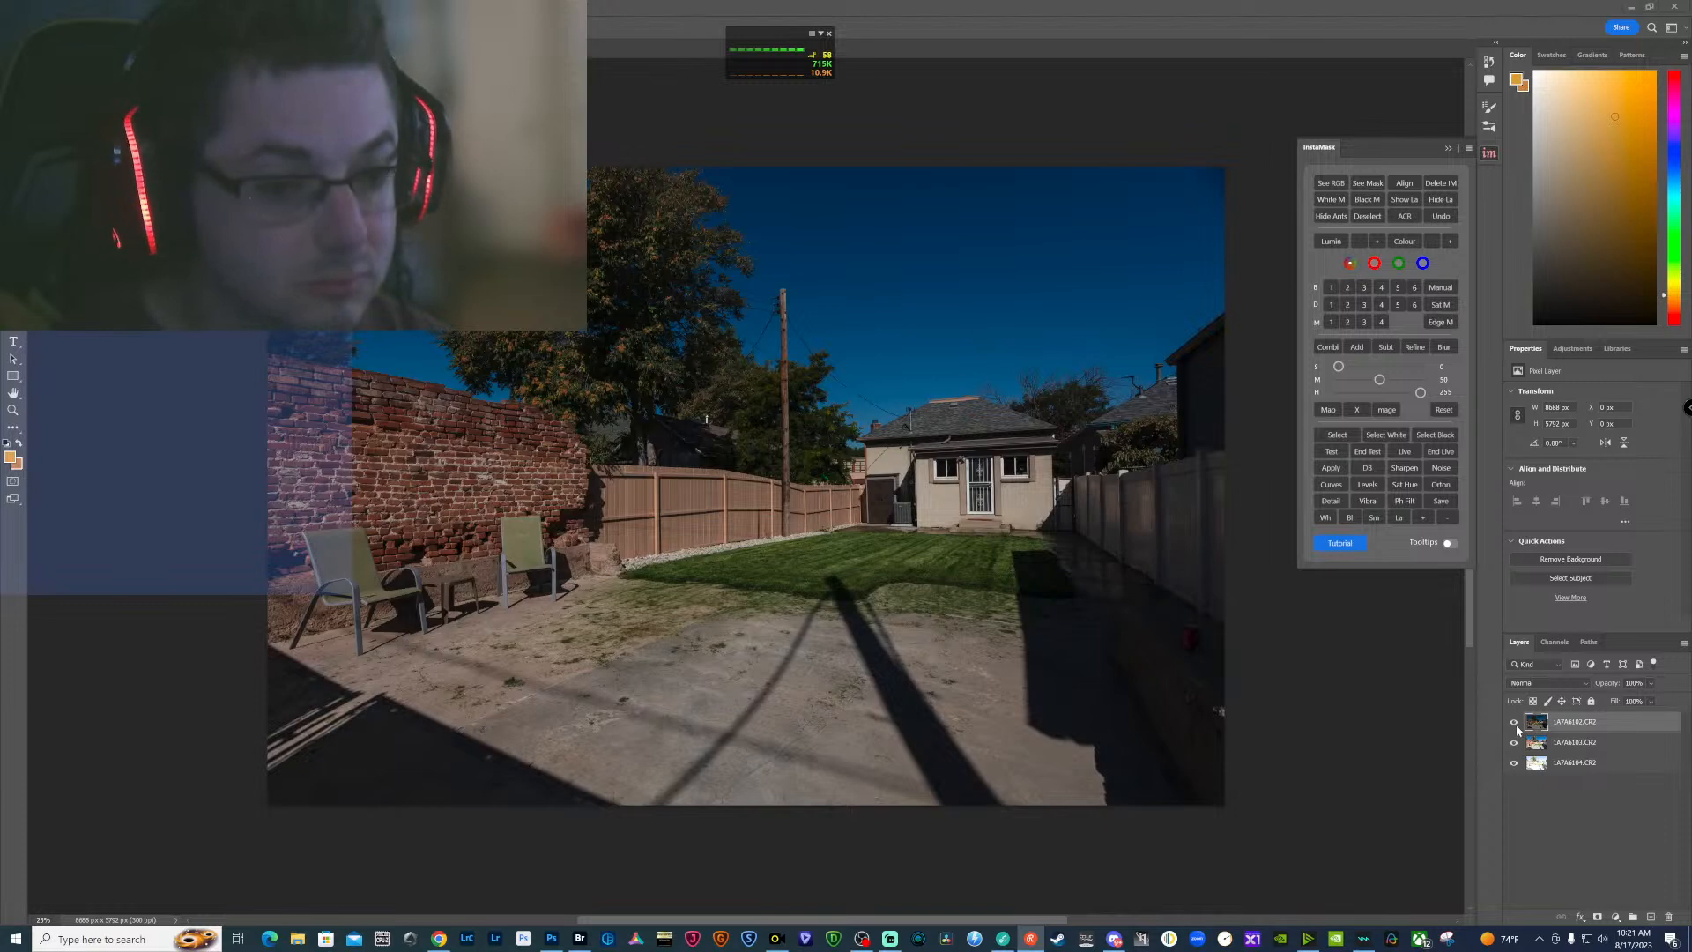
Hide the dark 1A7A6102 layer and move 1A7A6103 to the bottom of the layer stack
left_click(1514, 723)
left_click_drag(1575, 755, 1577, 774)
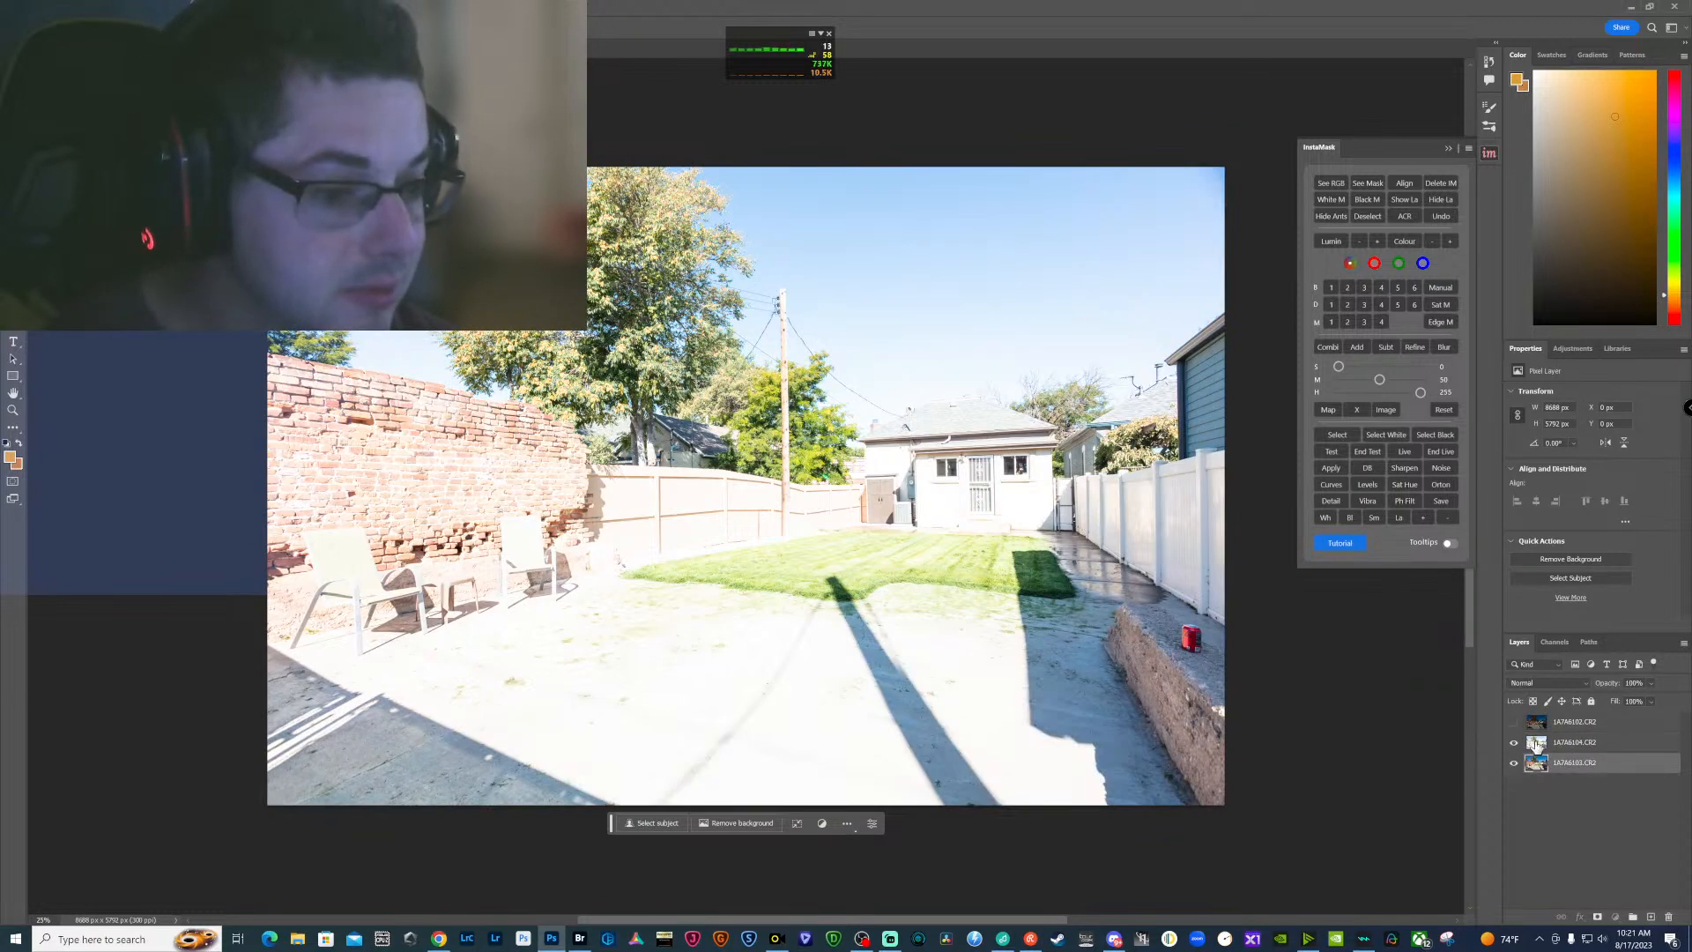
Apply the Camera Raw filter to the bright 1A7A6104 layer with Exposure -1.00 and Contrast +26
left_click(1535, 745)
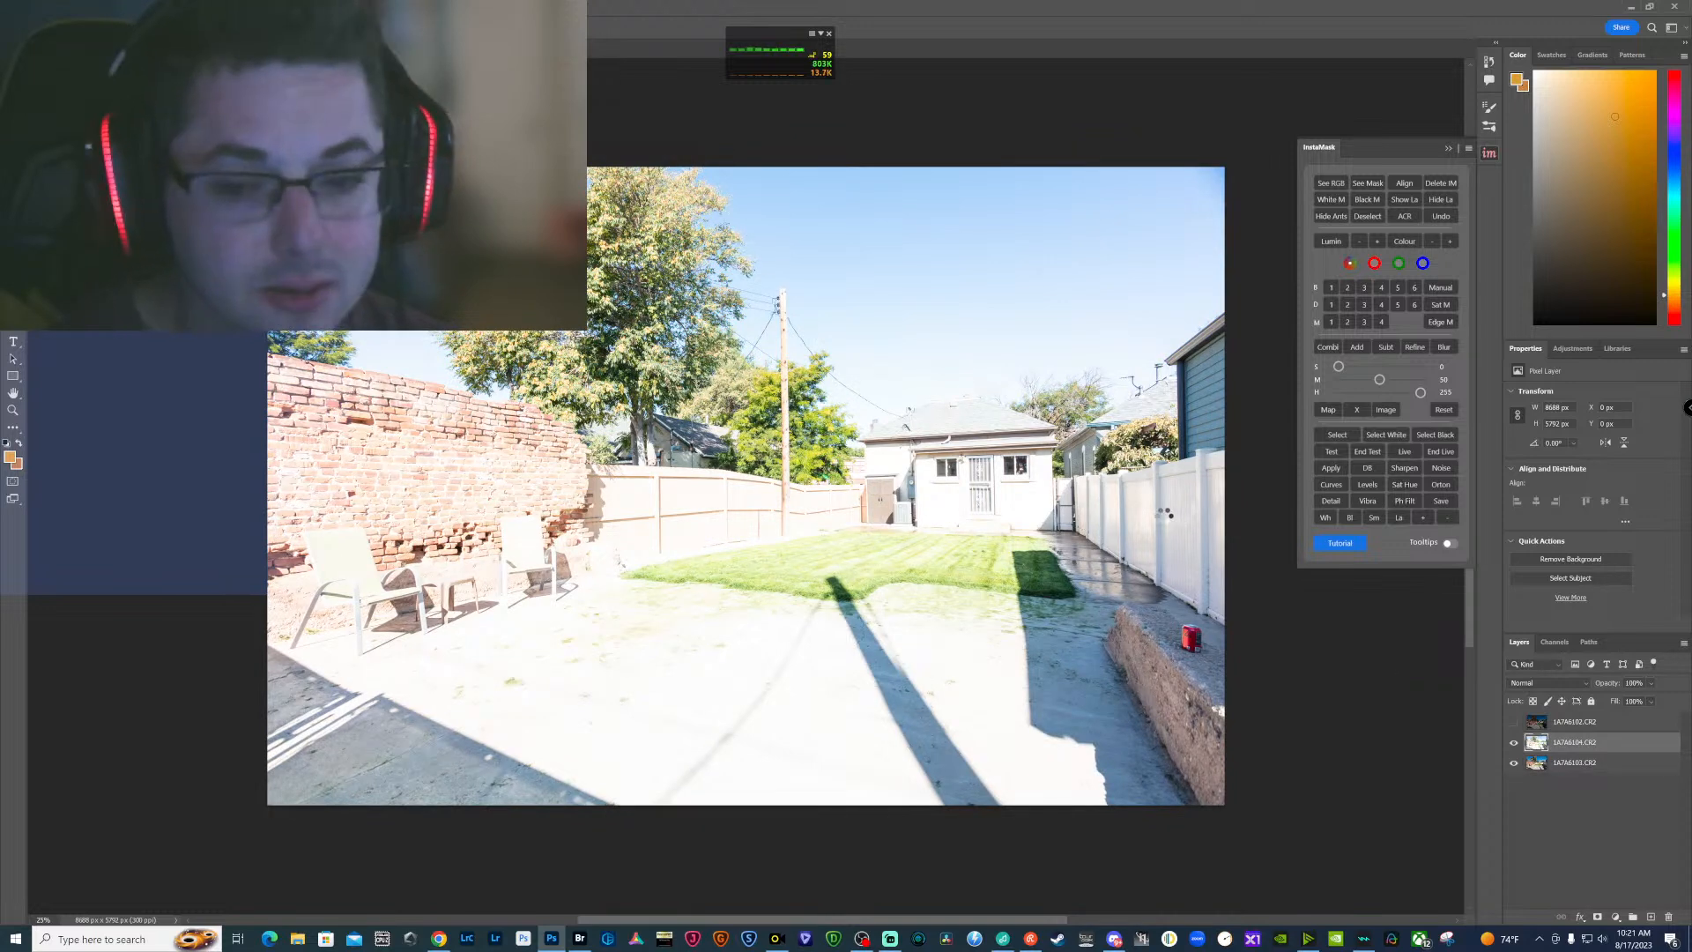
key("ctrl+shift+a")
left_click(1250, 386)
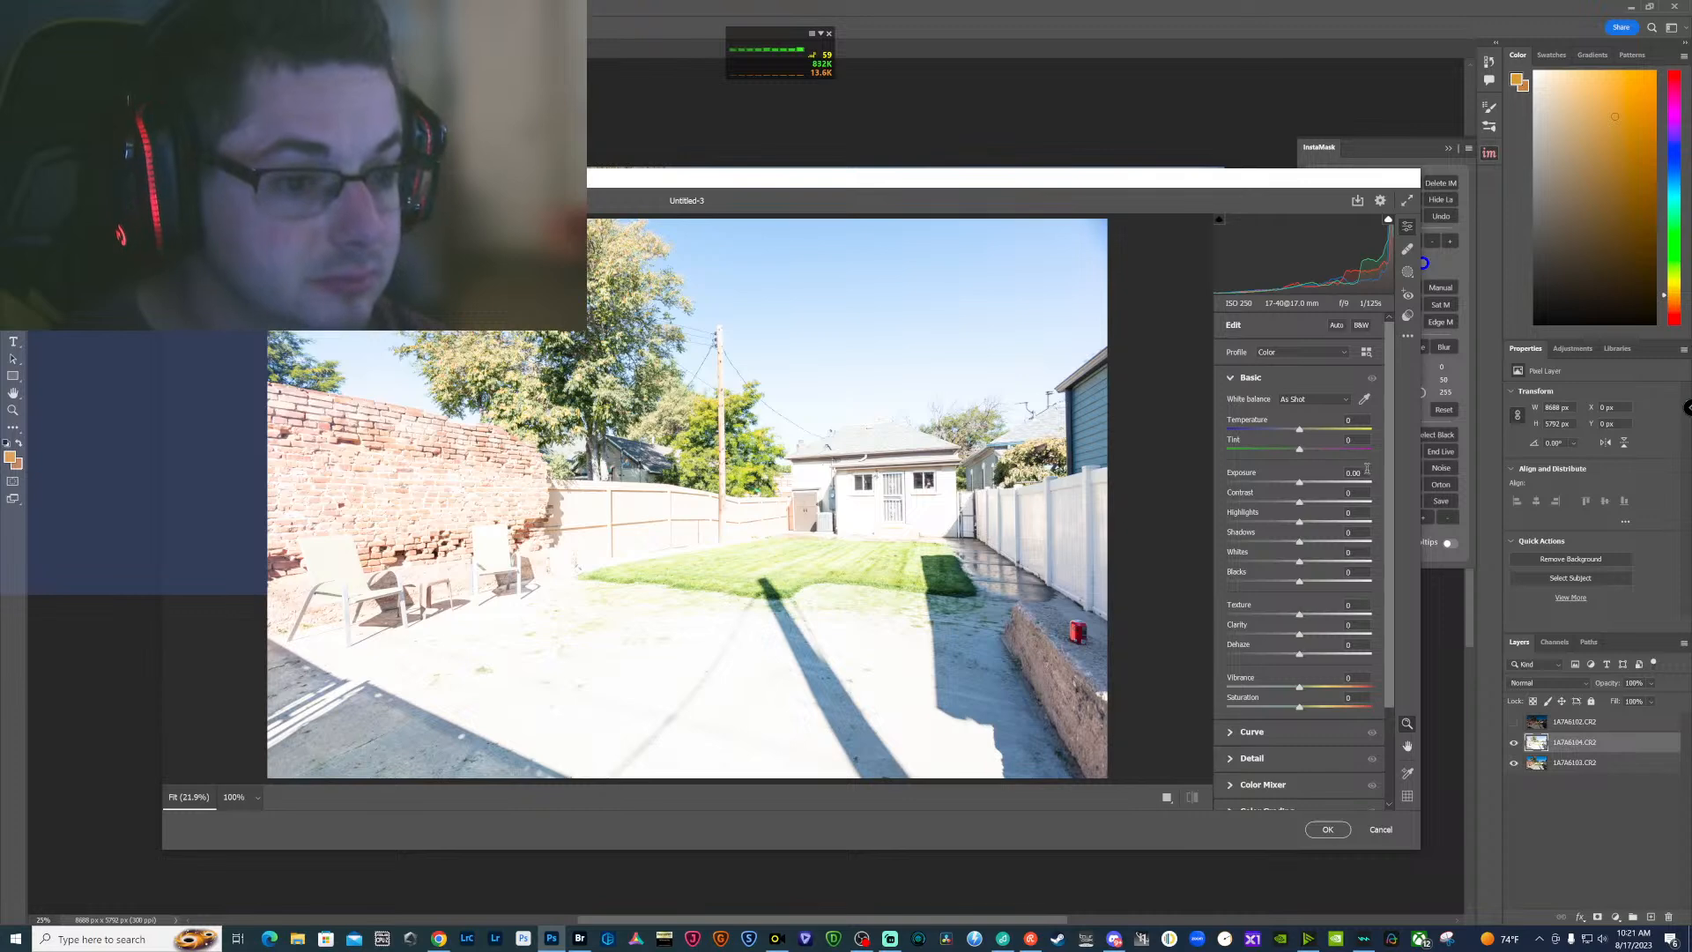
left_click(1353, 473)
type("-1")
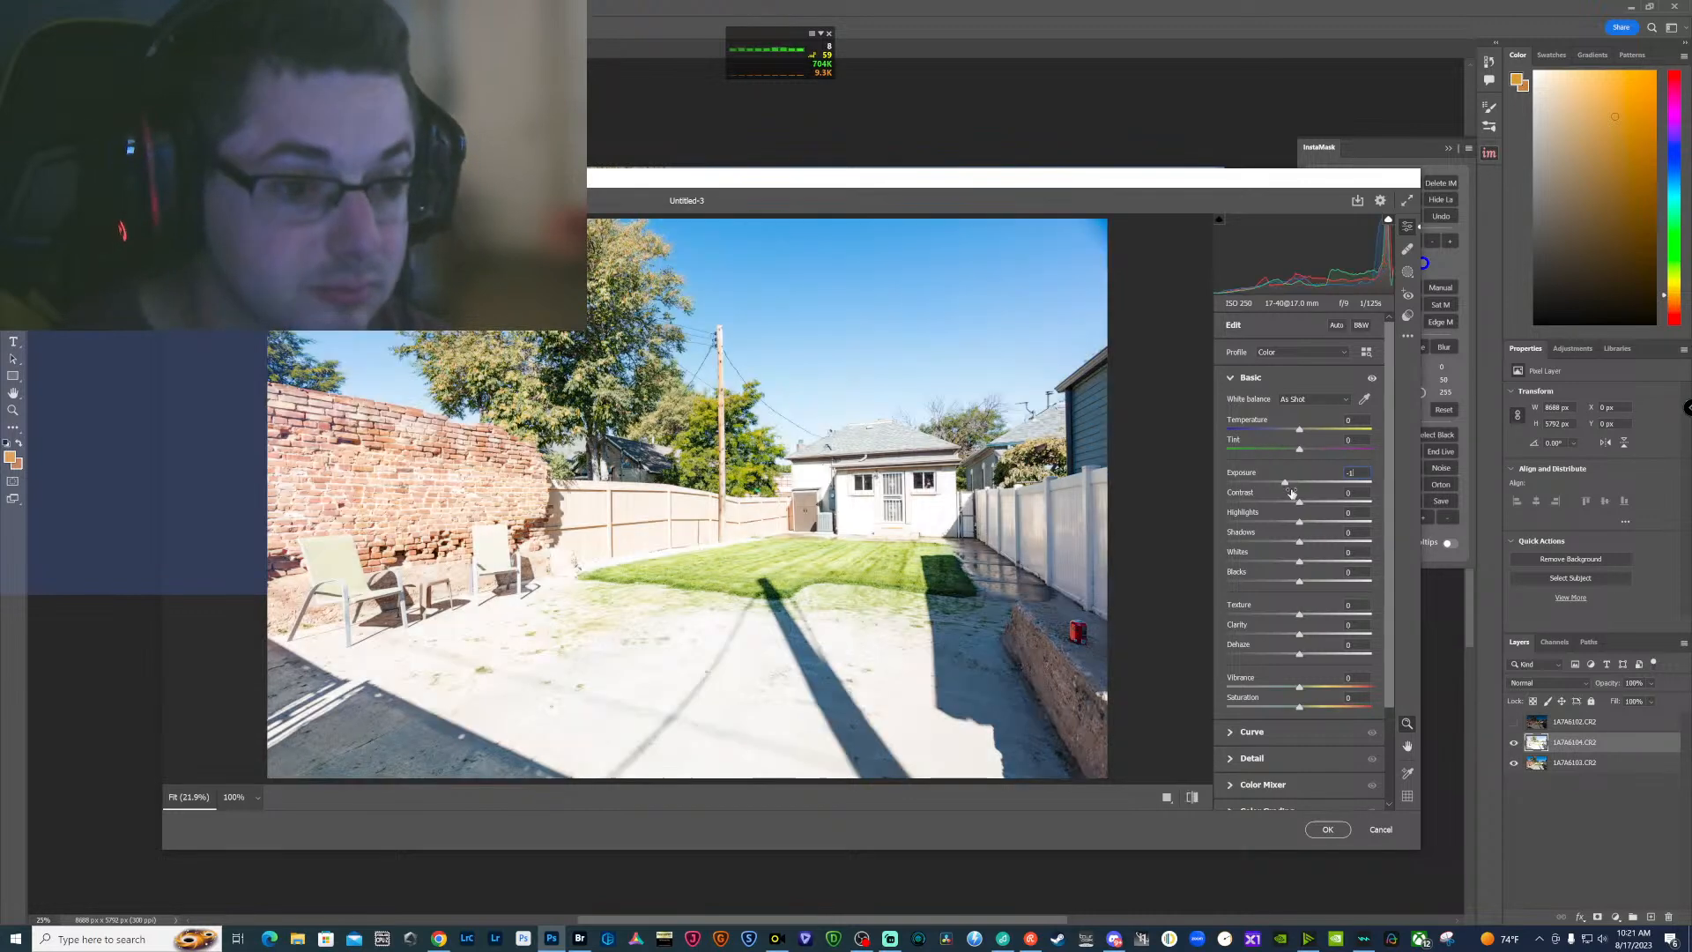
left_click_drag(1300, 505, 1325, 507)
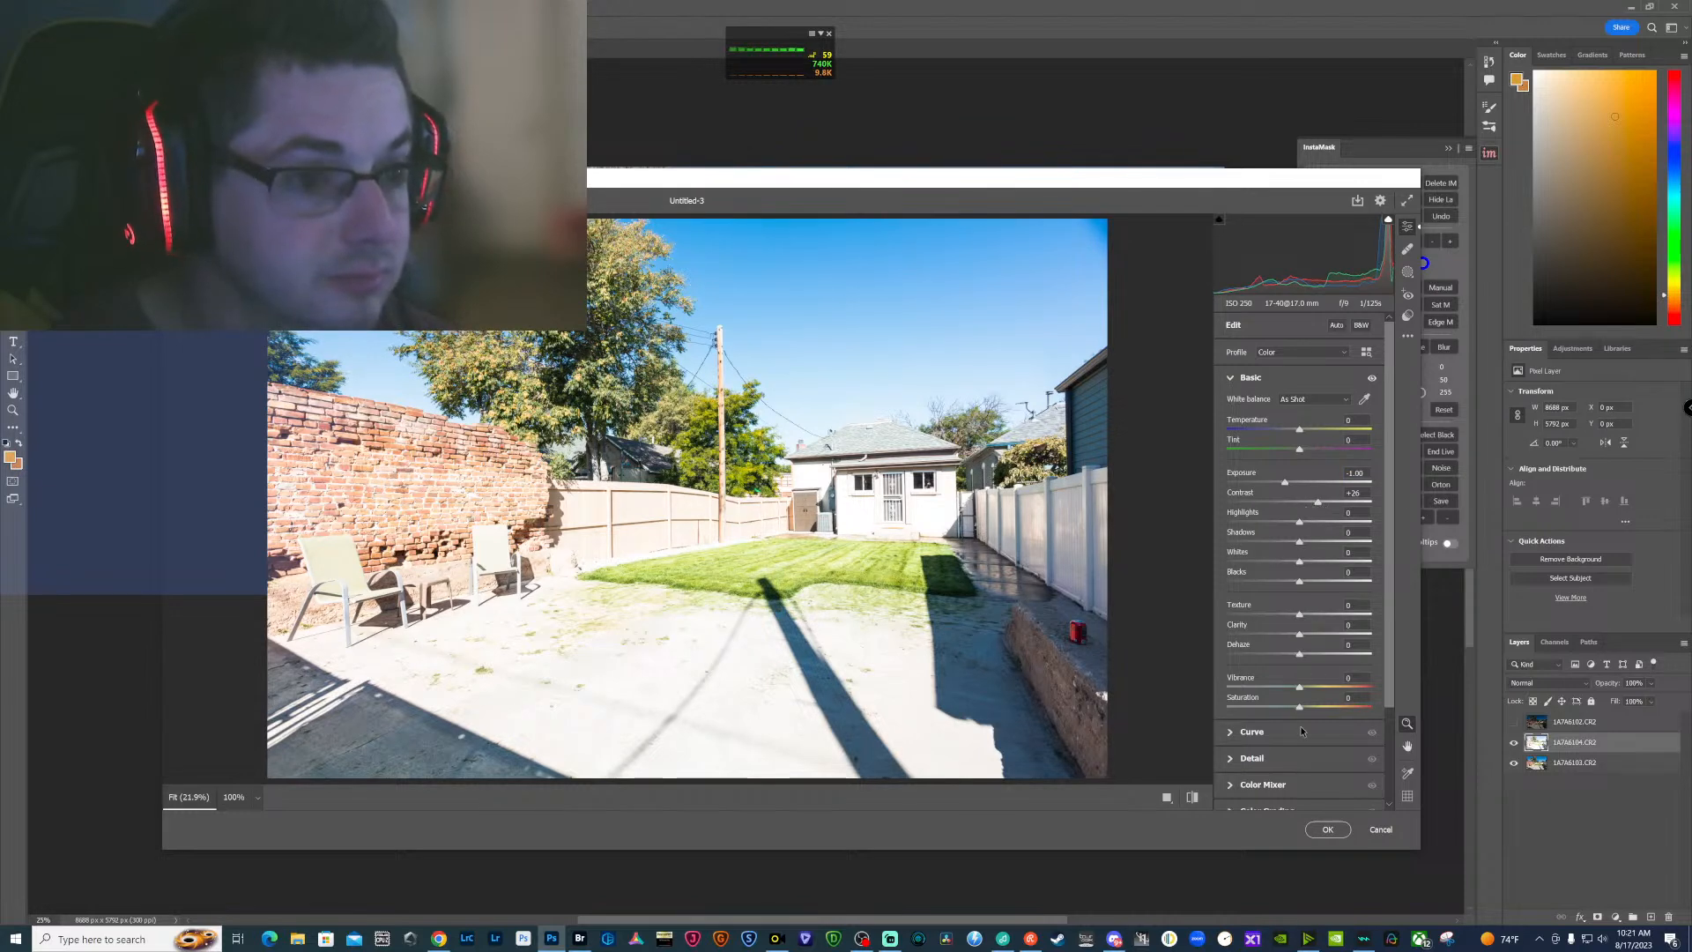
left_click(1327, 829)
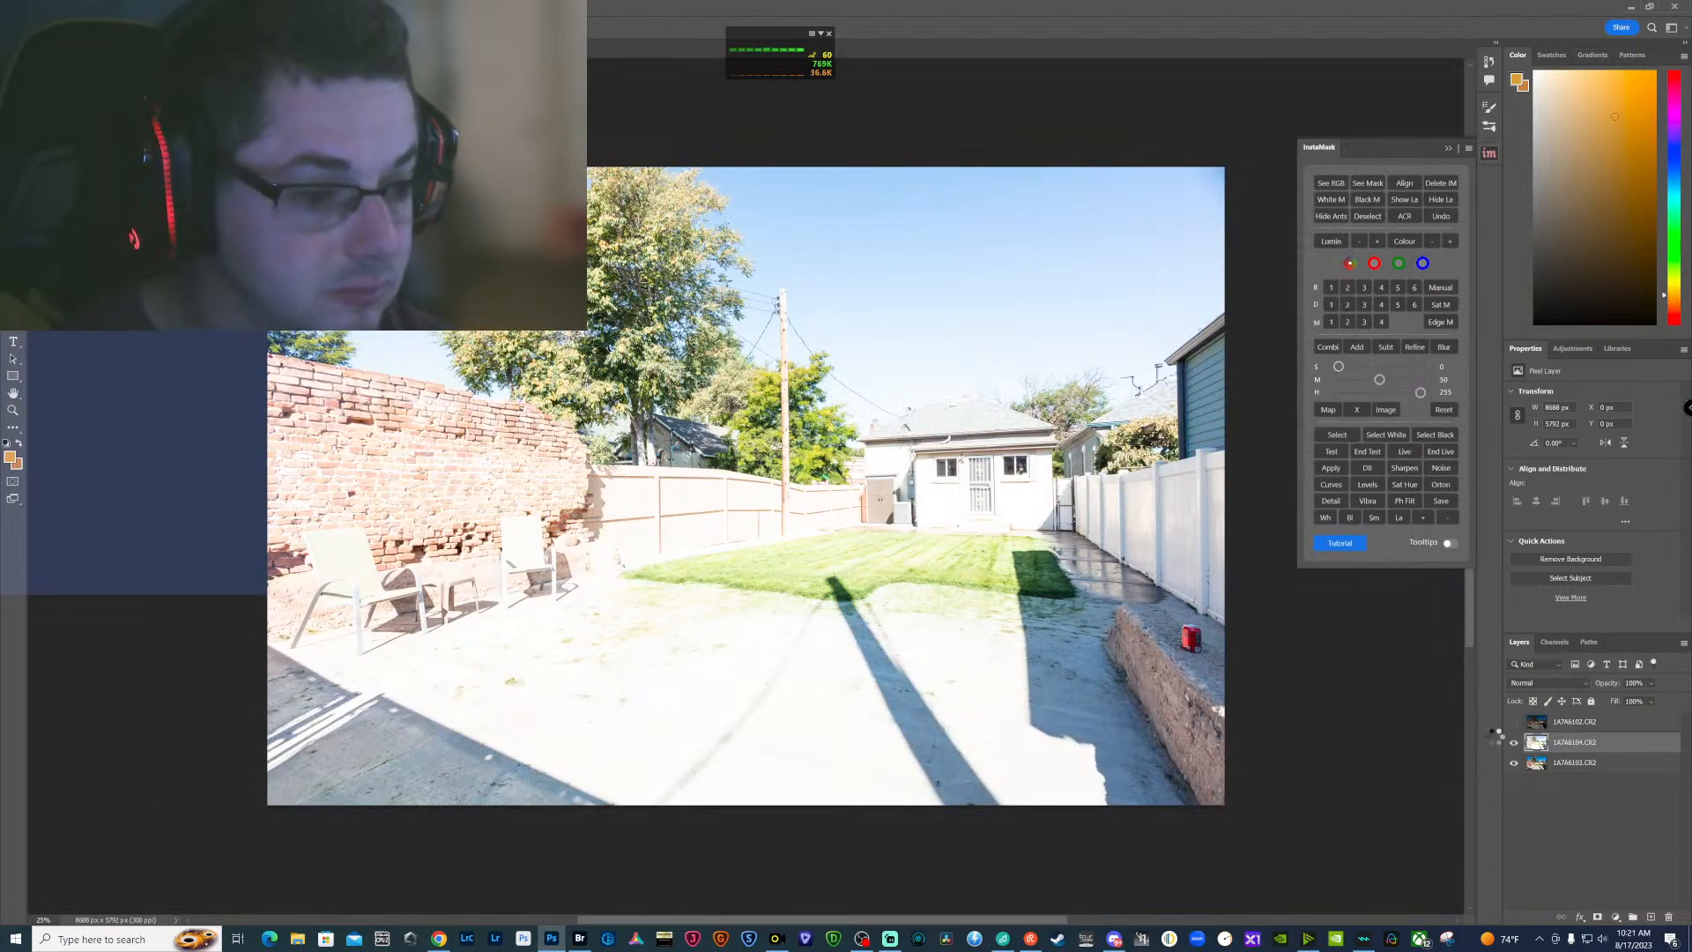
Hide the bright 1A7A6104 layer and generate an InstaMask darks 3 luminosity mask from the 1A7A6103 layer
left_click(1514, 742)
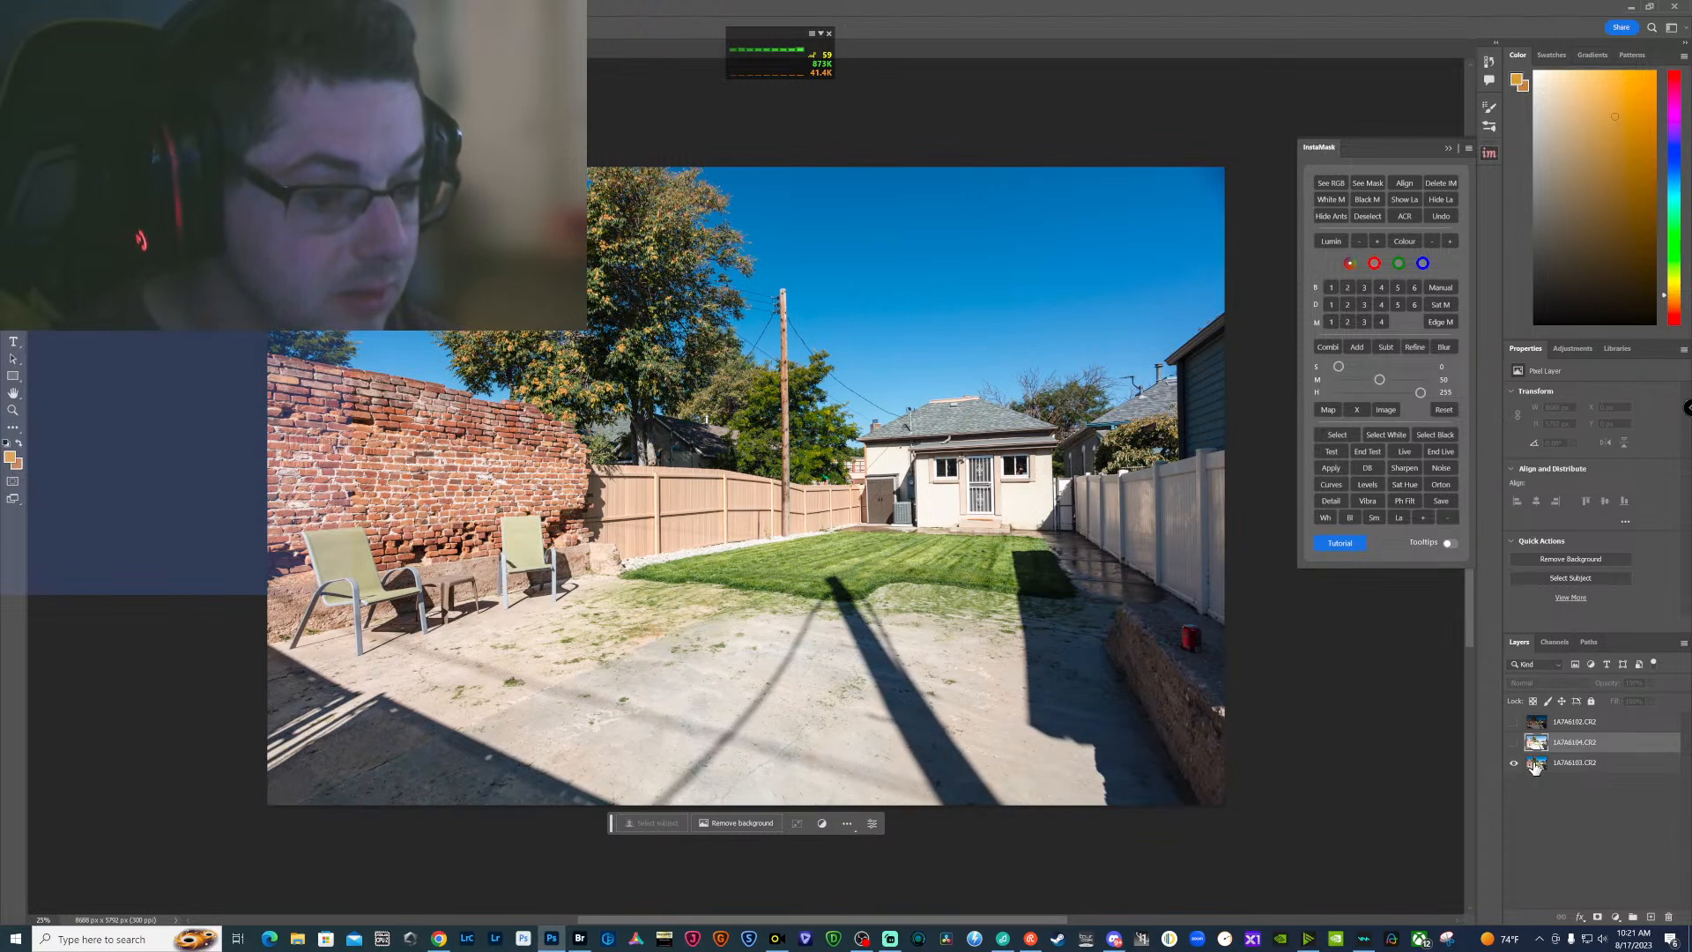
left_click(1536, 763)
left_click(1364, 305)
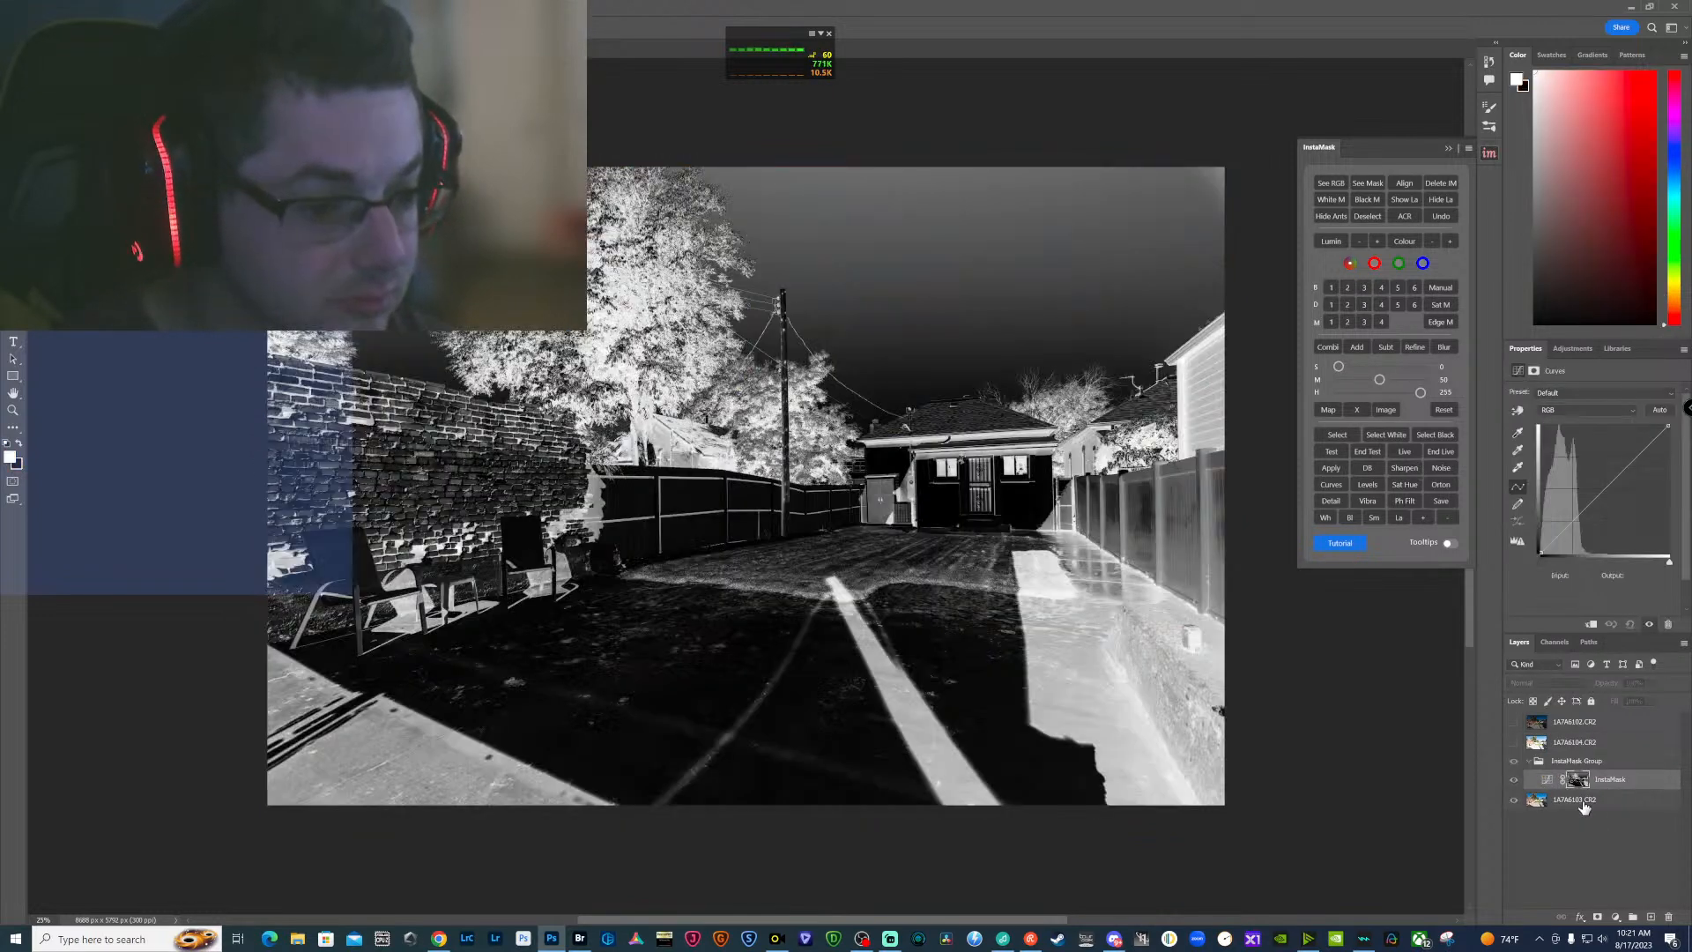
left_click(1583, 804)
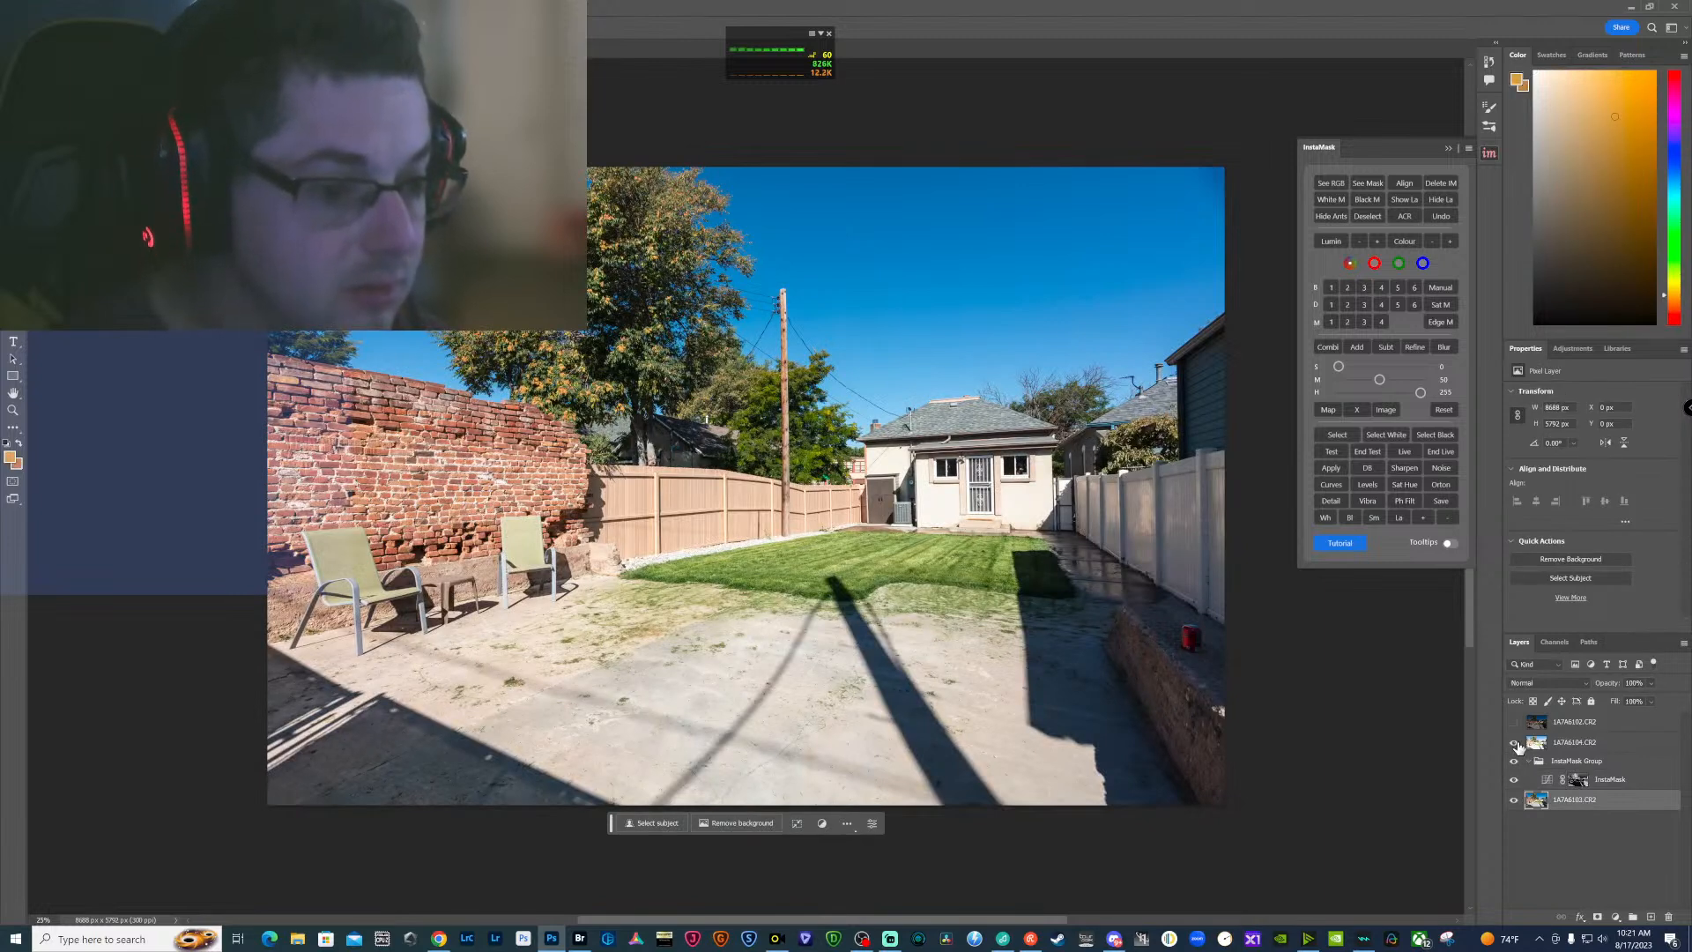
Show the 1A7A6104 layer again and add a layer mask to it from the InstaMask darks selection
left_click(1514, 742)
left_click(1580, 783, "ctrl")
left_click(1540, 745)
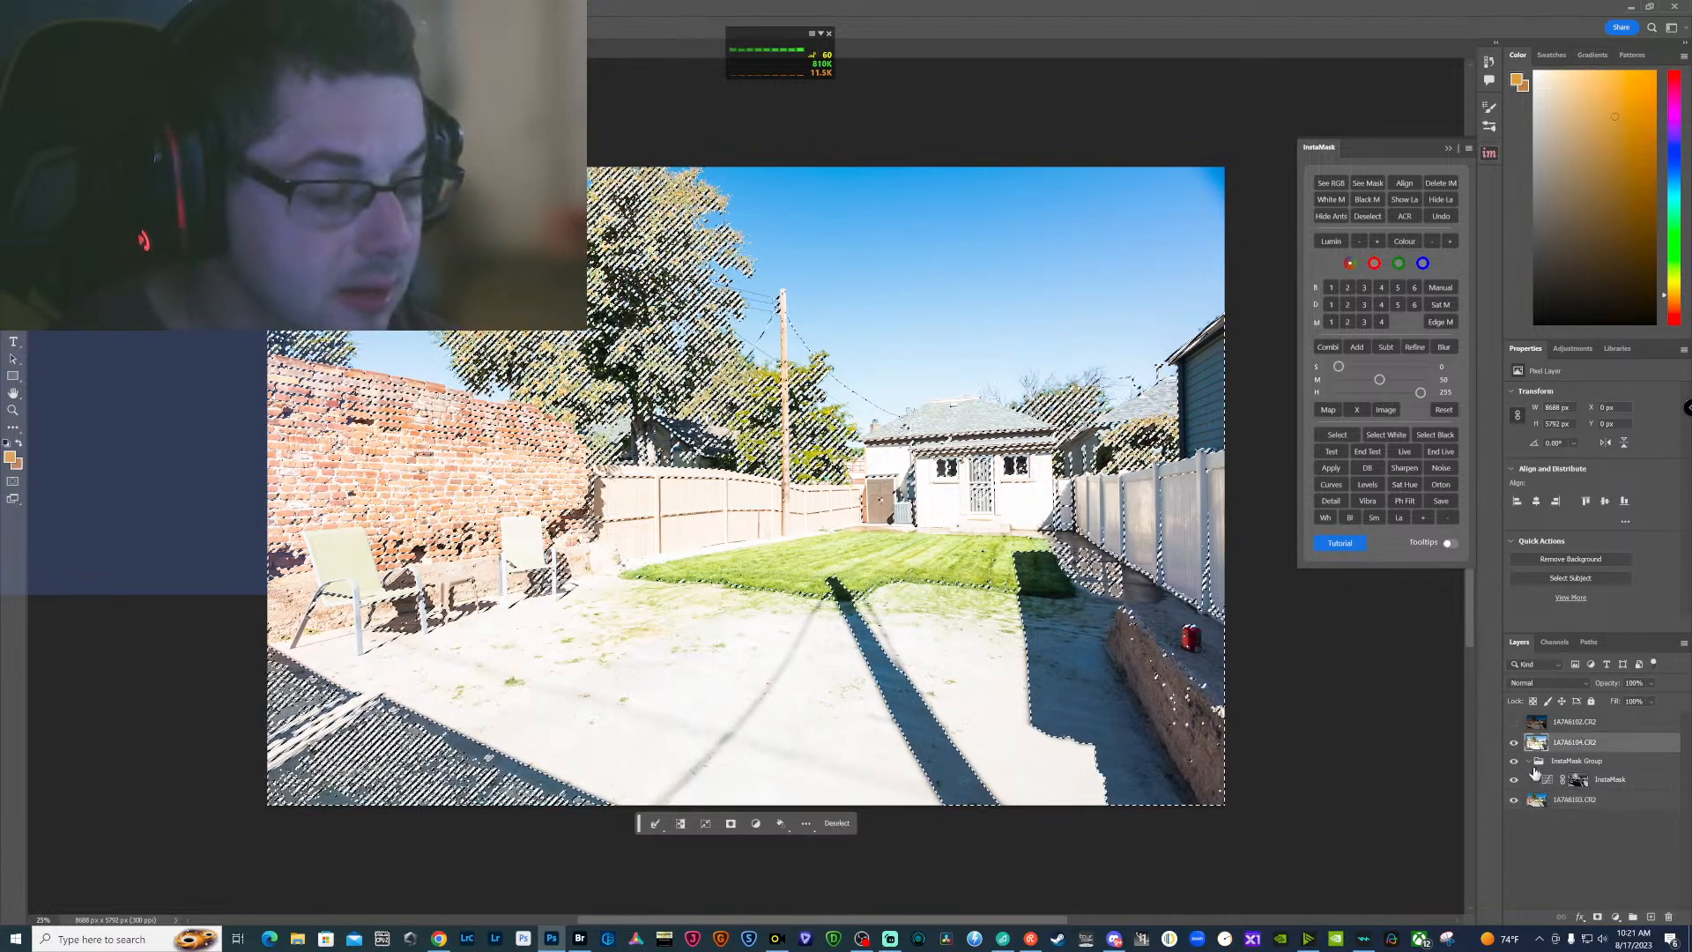
left_click(1597, 916)
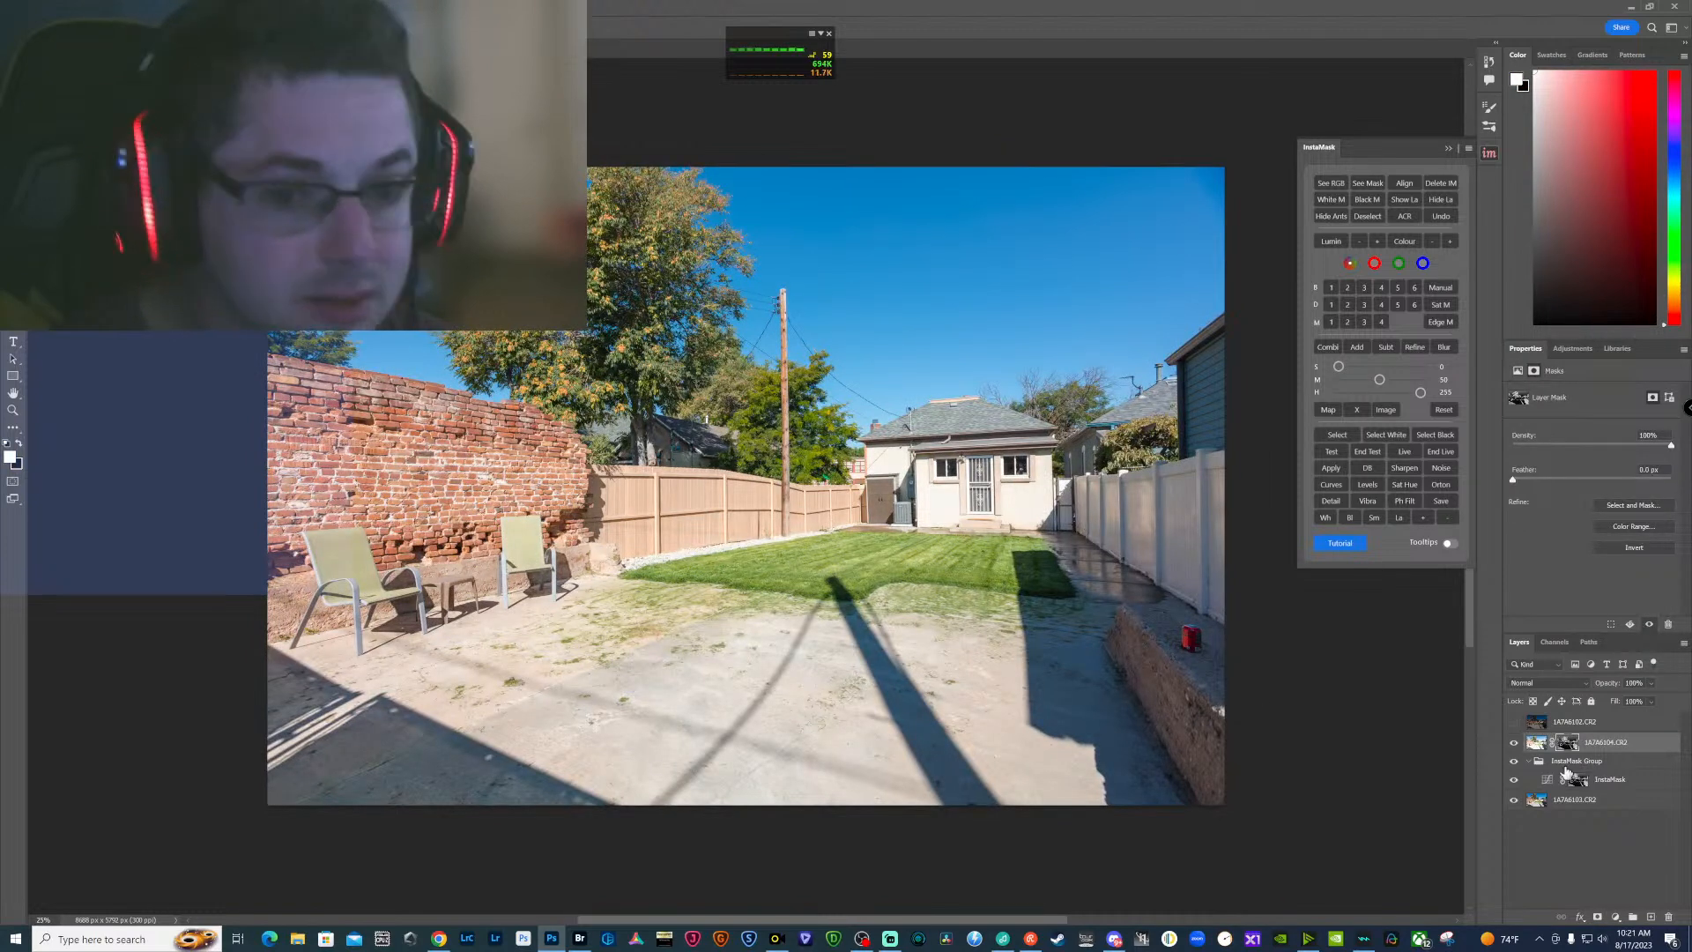
Show the dark 1A7A6102 layer and apply the Camera Raw filter to it with Exposure +1.00 and Contrast -25
left_click(1515, 721)
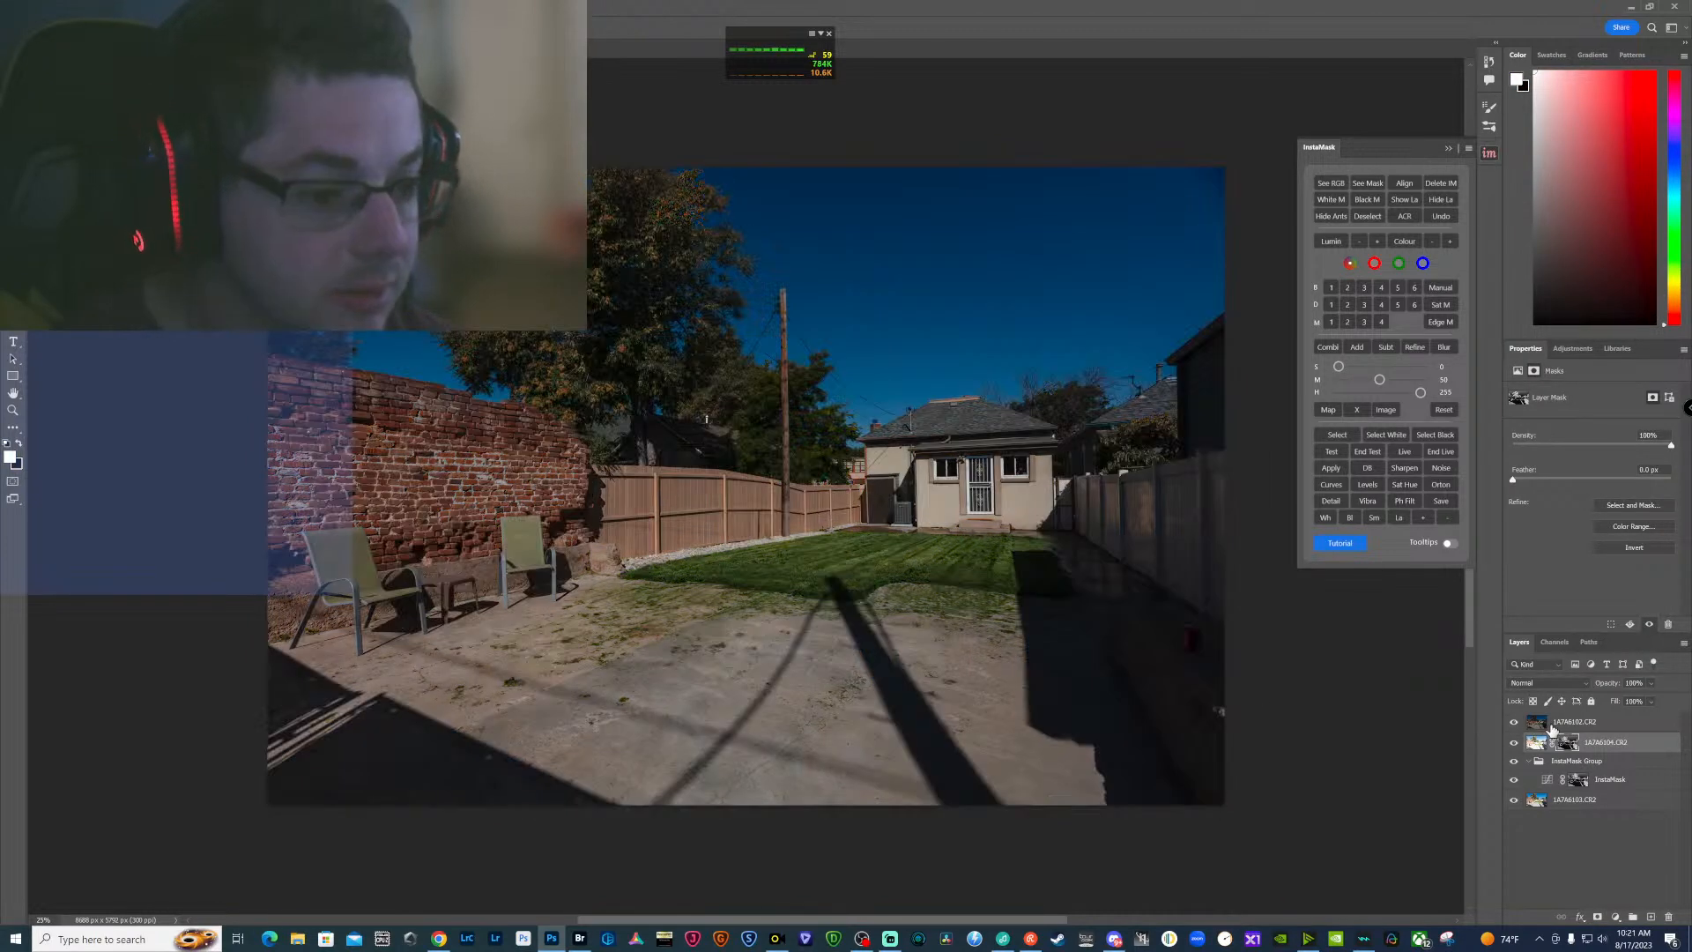
left_click(1538, 728)
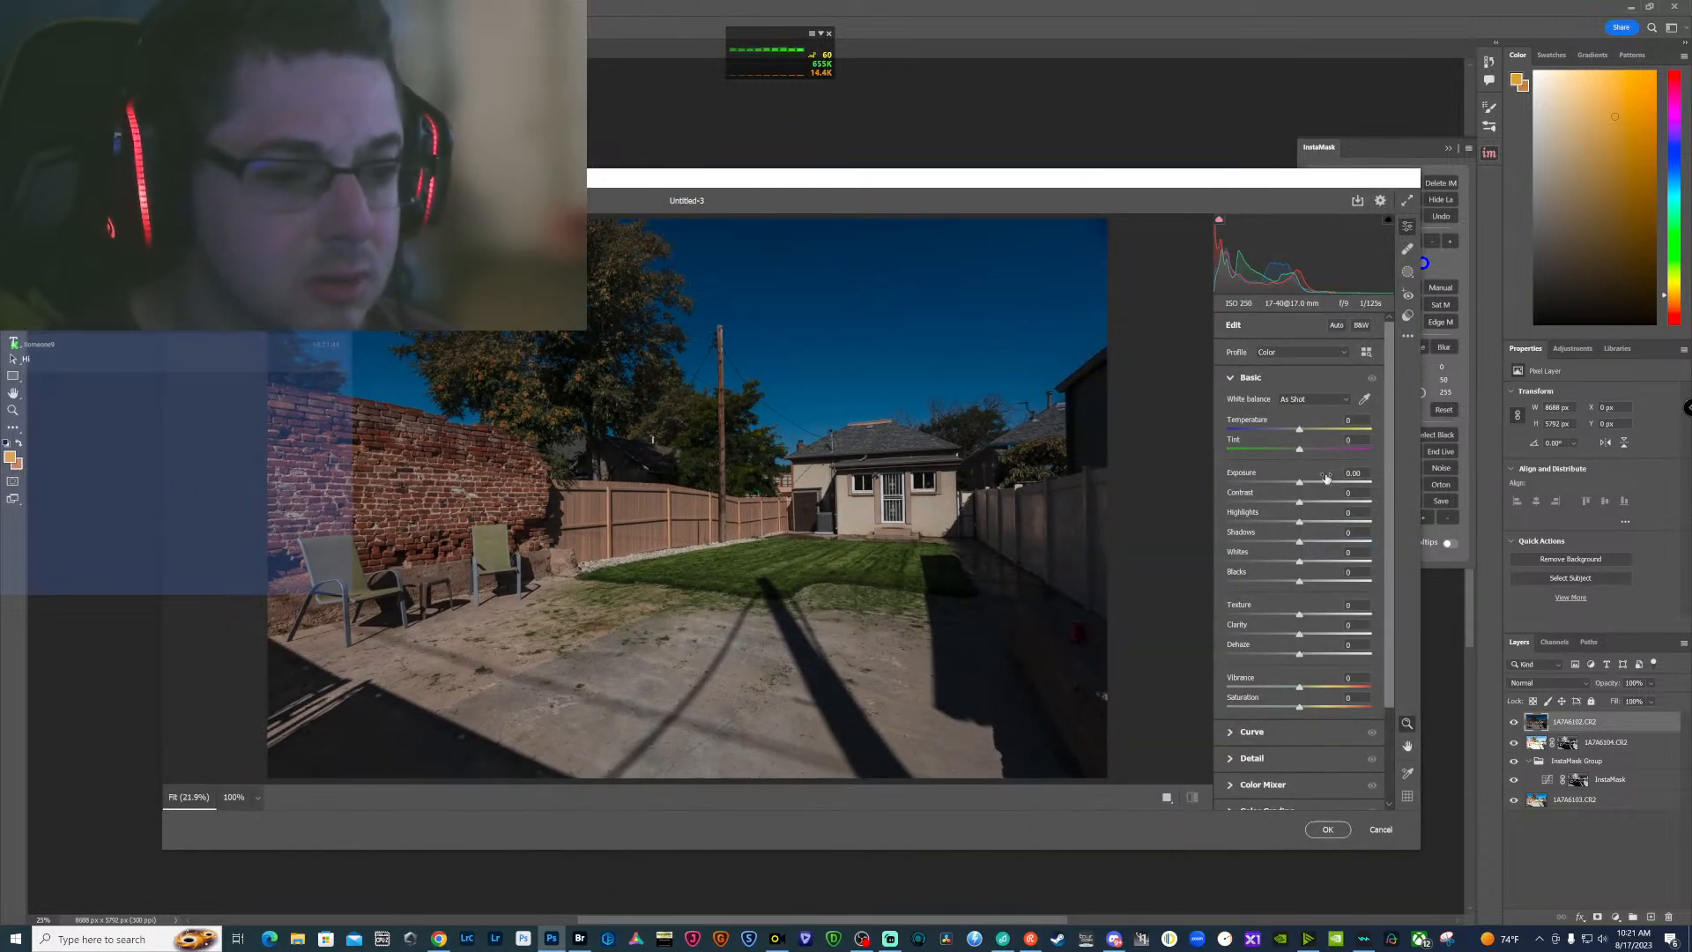
type("1")
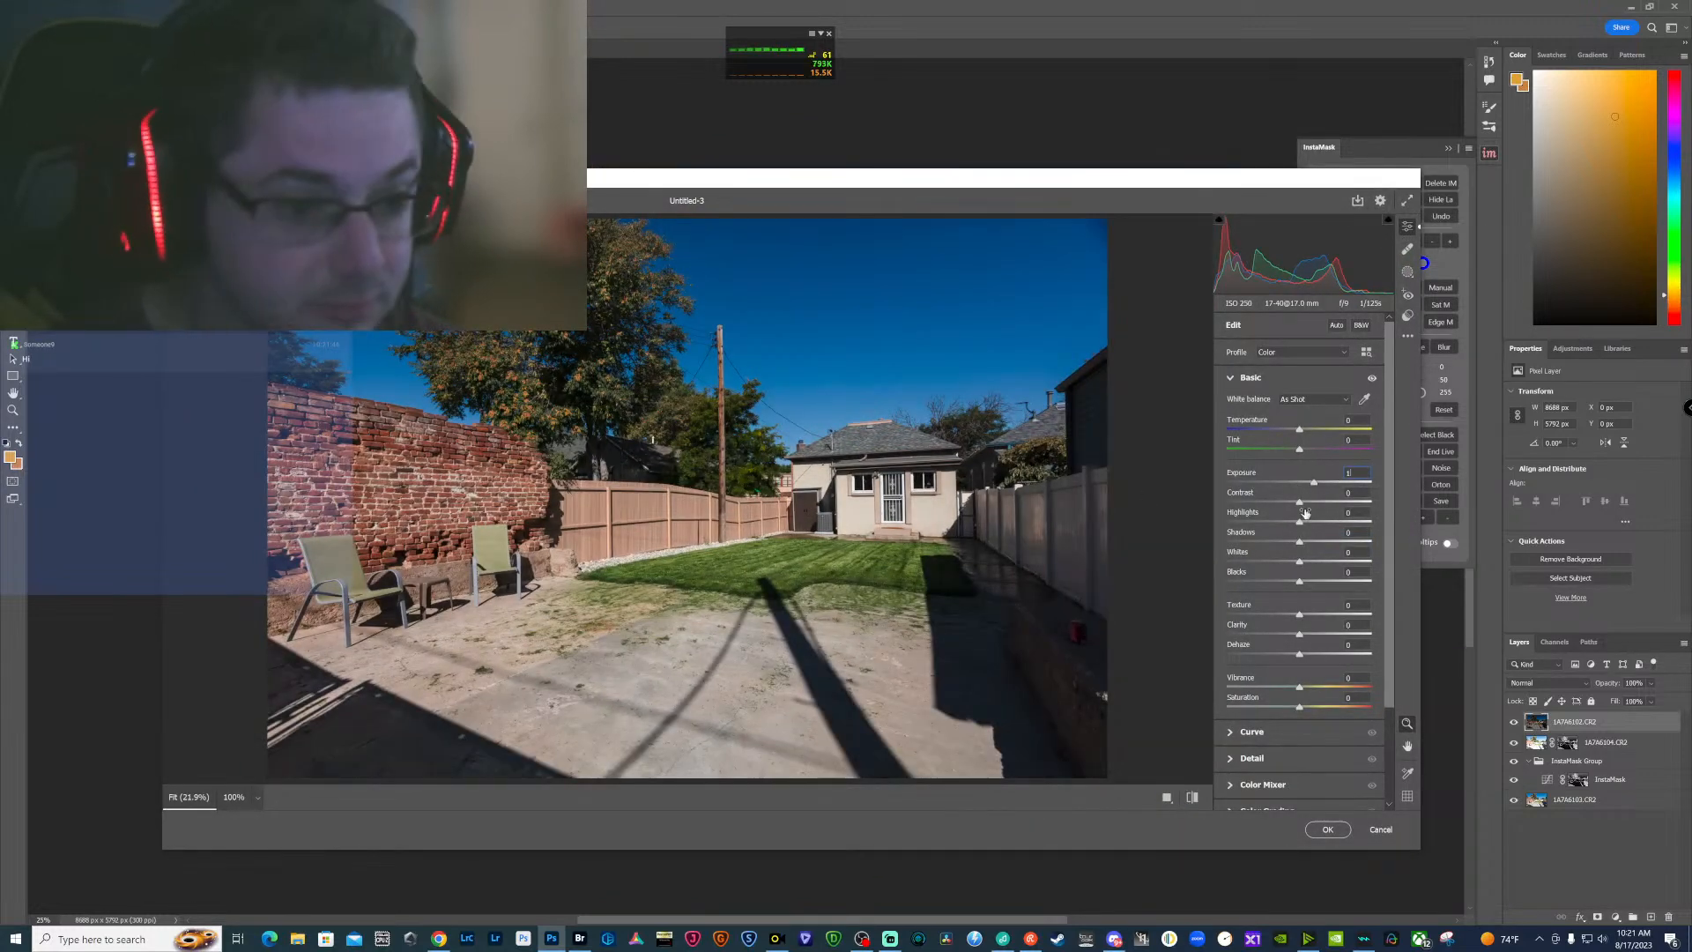
left_click_drag(1299, 503, 1283, 503)
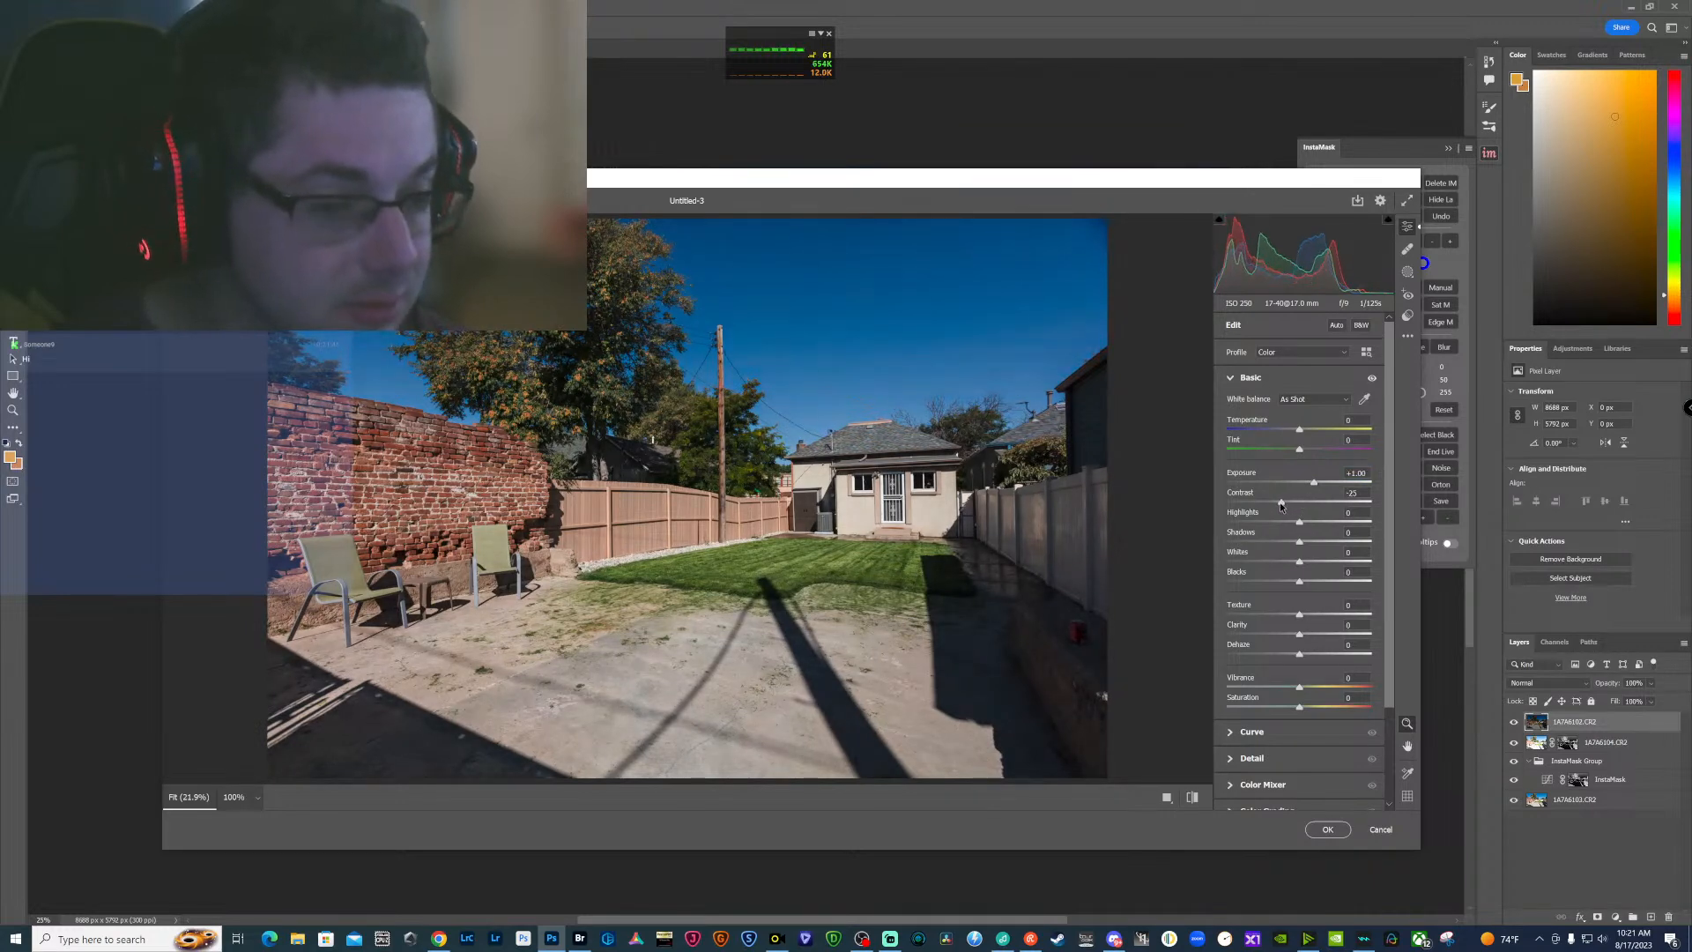
left_click(1329, 830)
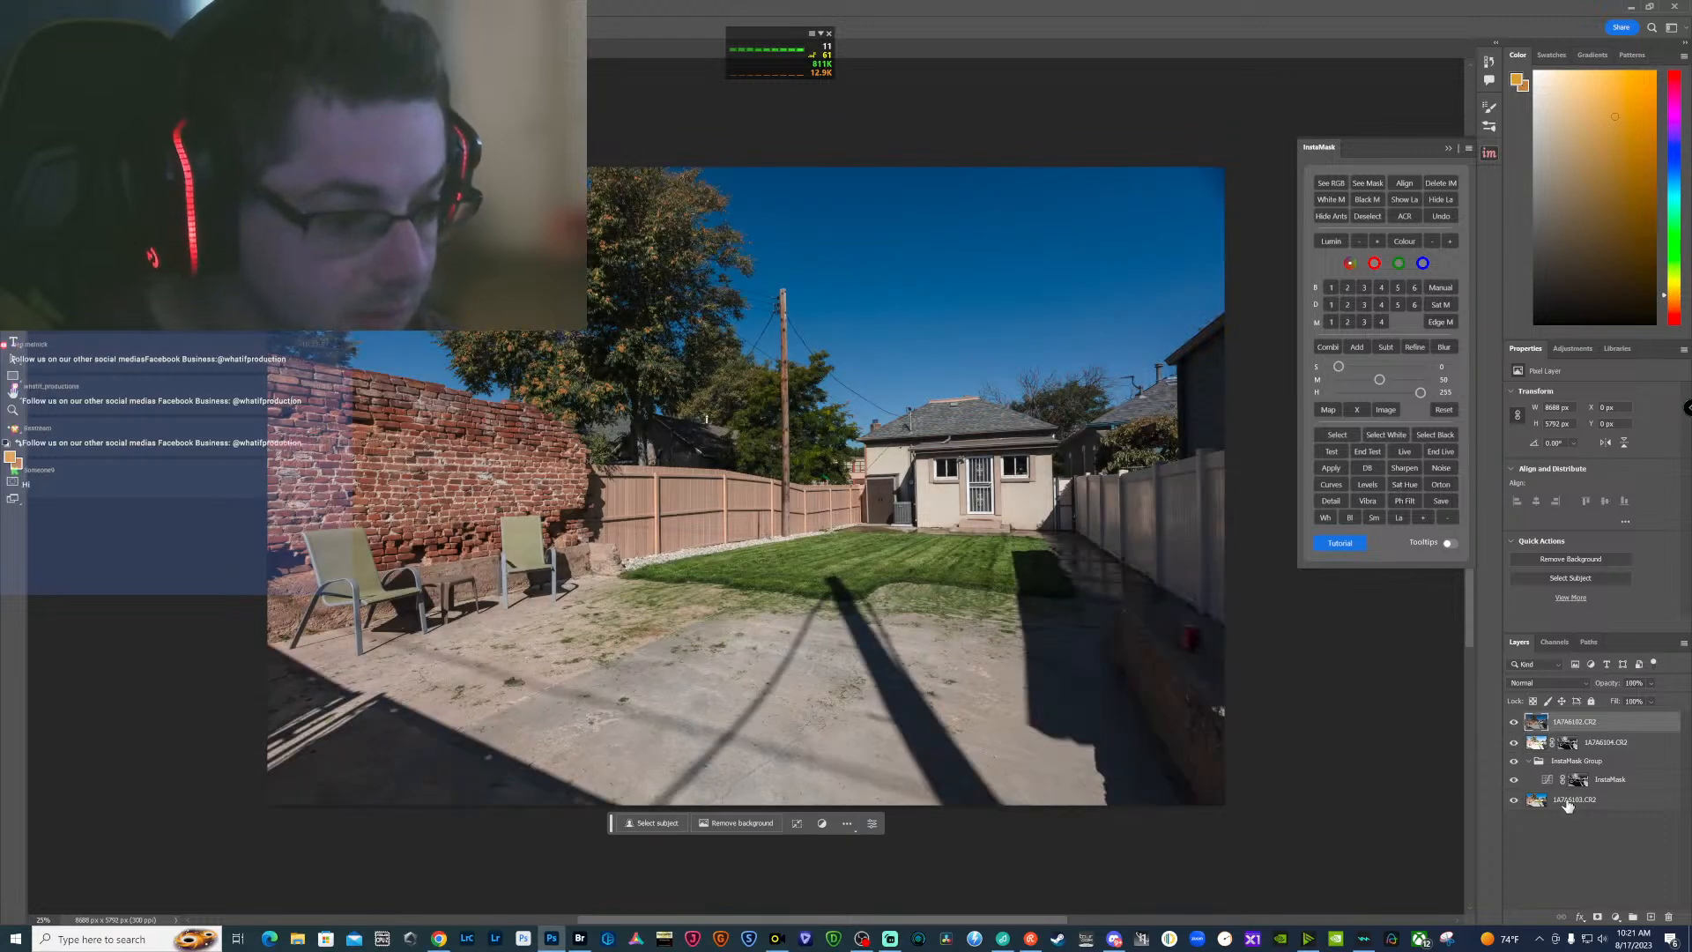
Merge a copy of the layers from 1A7A6103 up to the masked 1A7A6104, keeping the originals
left_click(1567, 802)
left_click(1600, 743, "shift")
right_click(1600, 745)
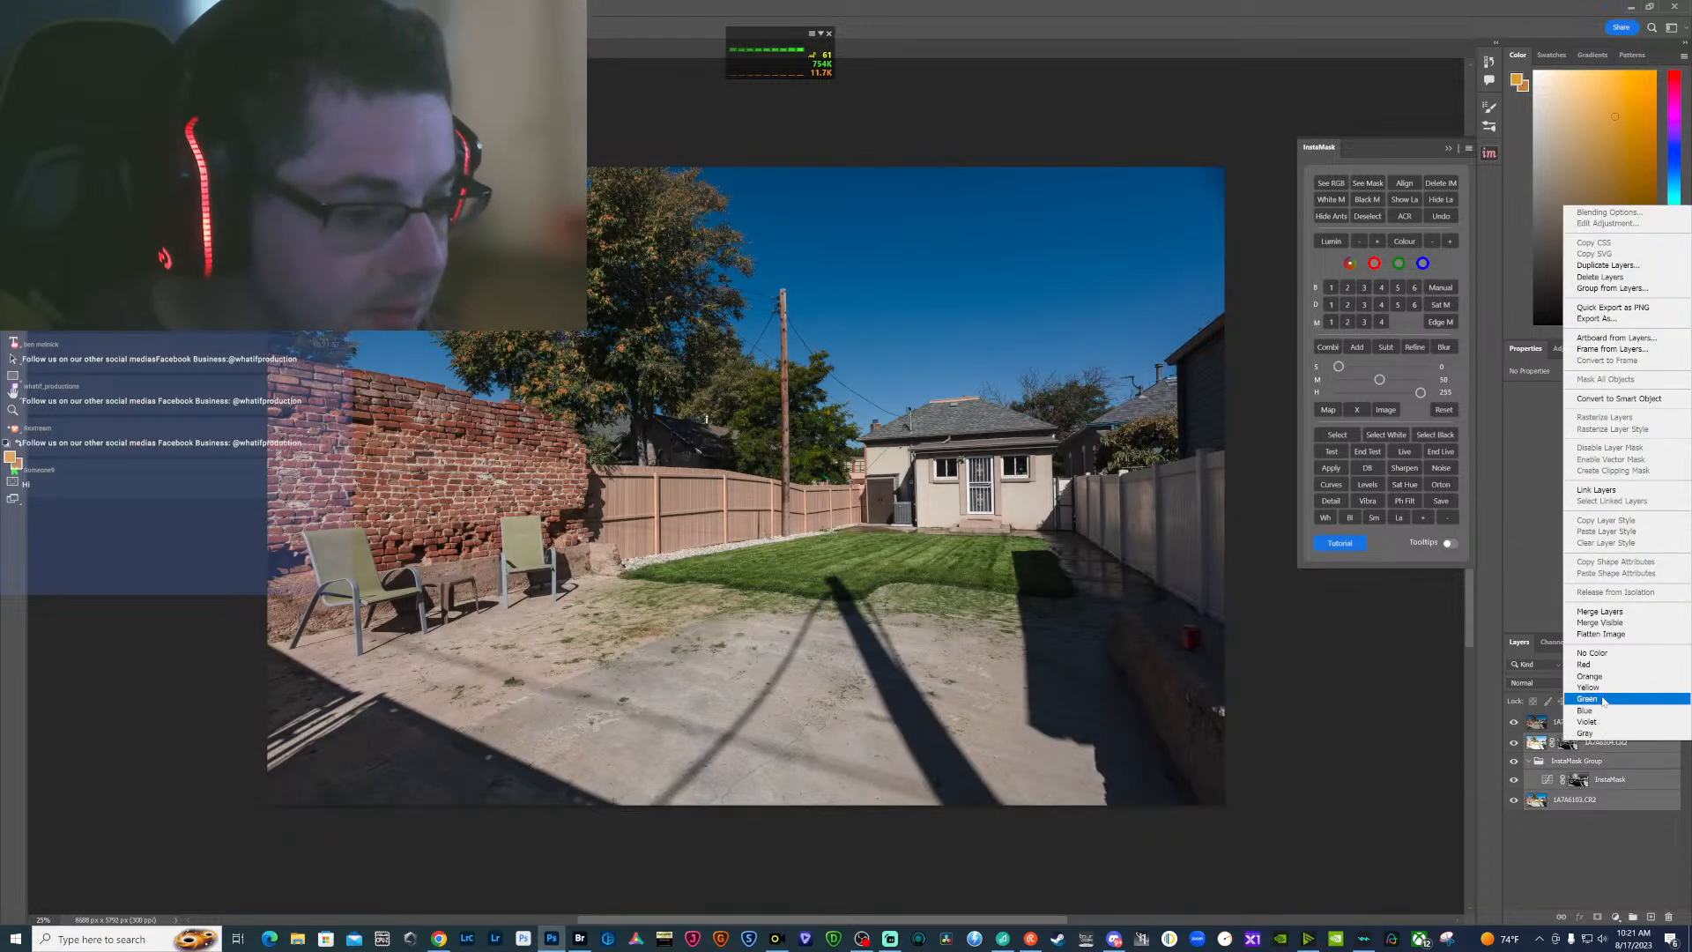
left_click(1610, 610, "alt")
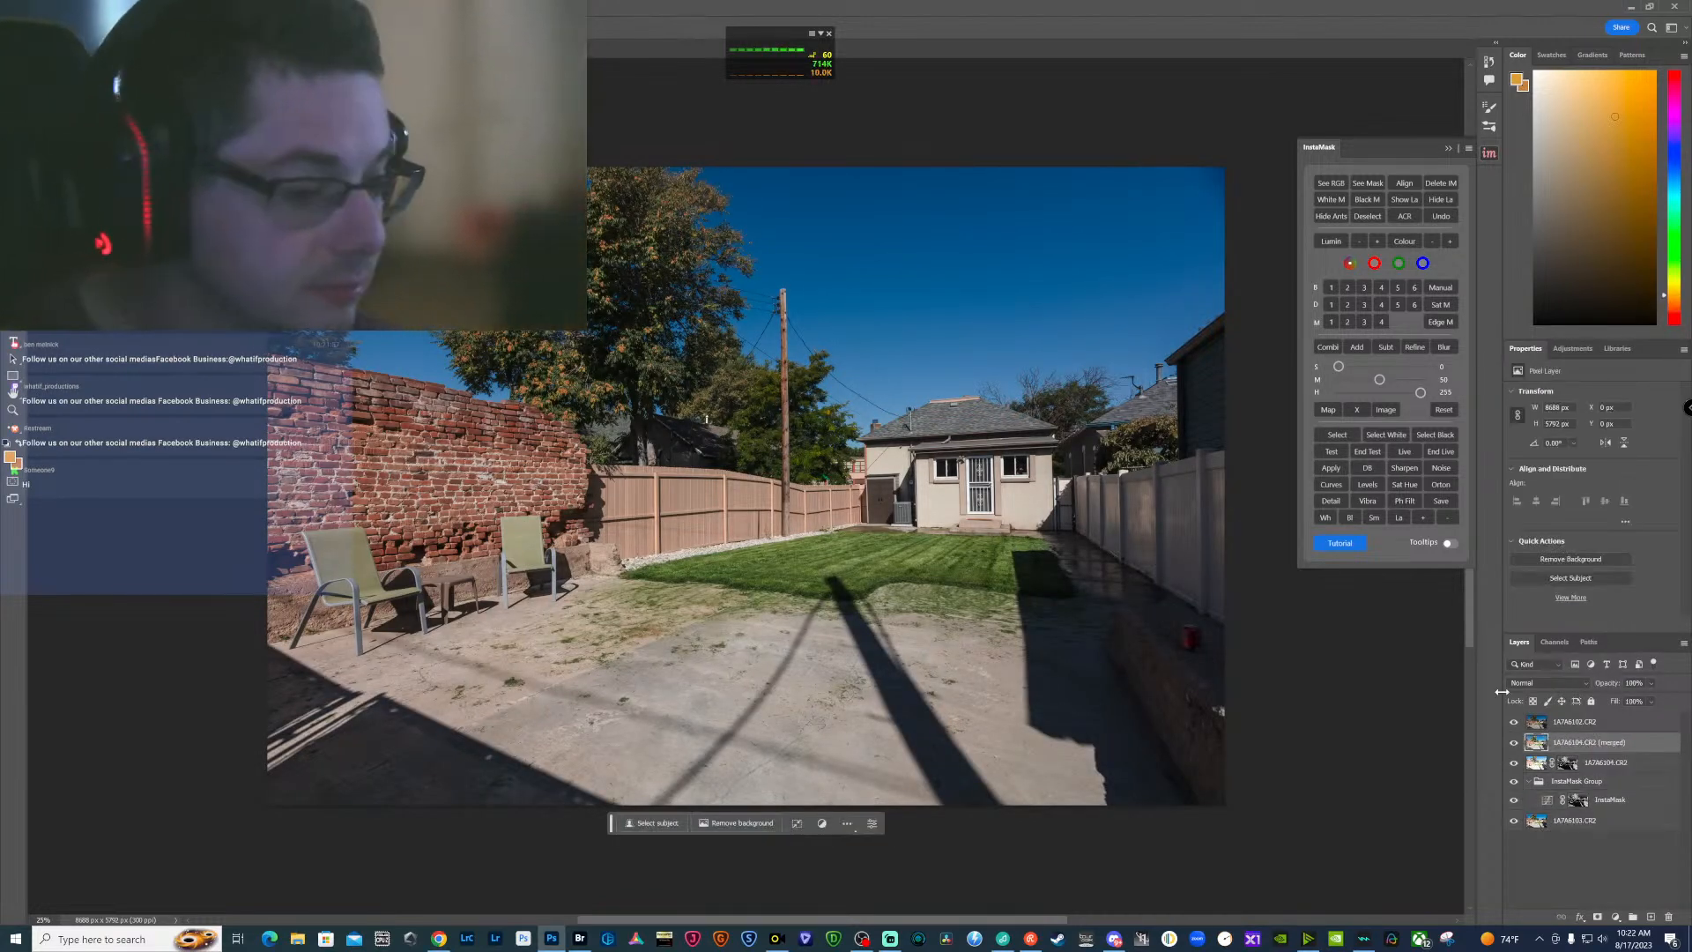
Hide the 1A7A6102 layer and generate an InstaMask brights 3 luminosity mask from the merged layer
left_click(1514, 722)
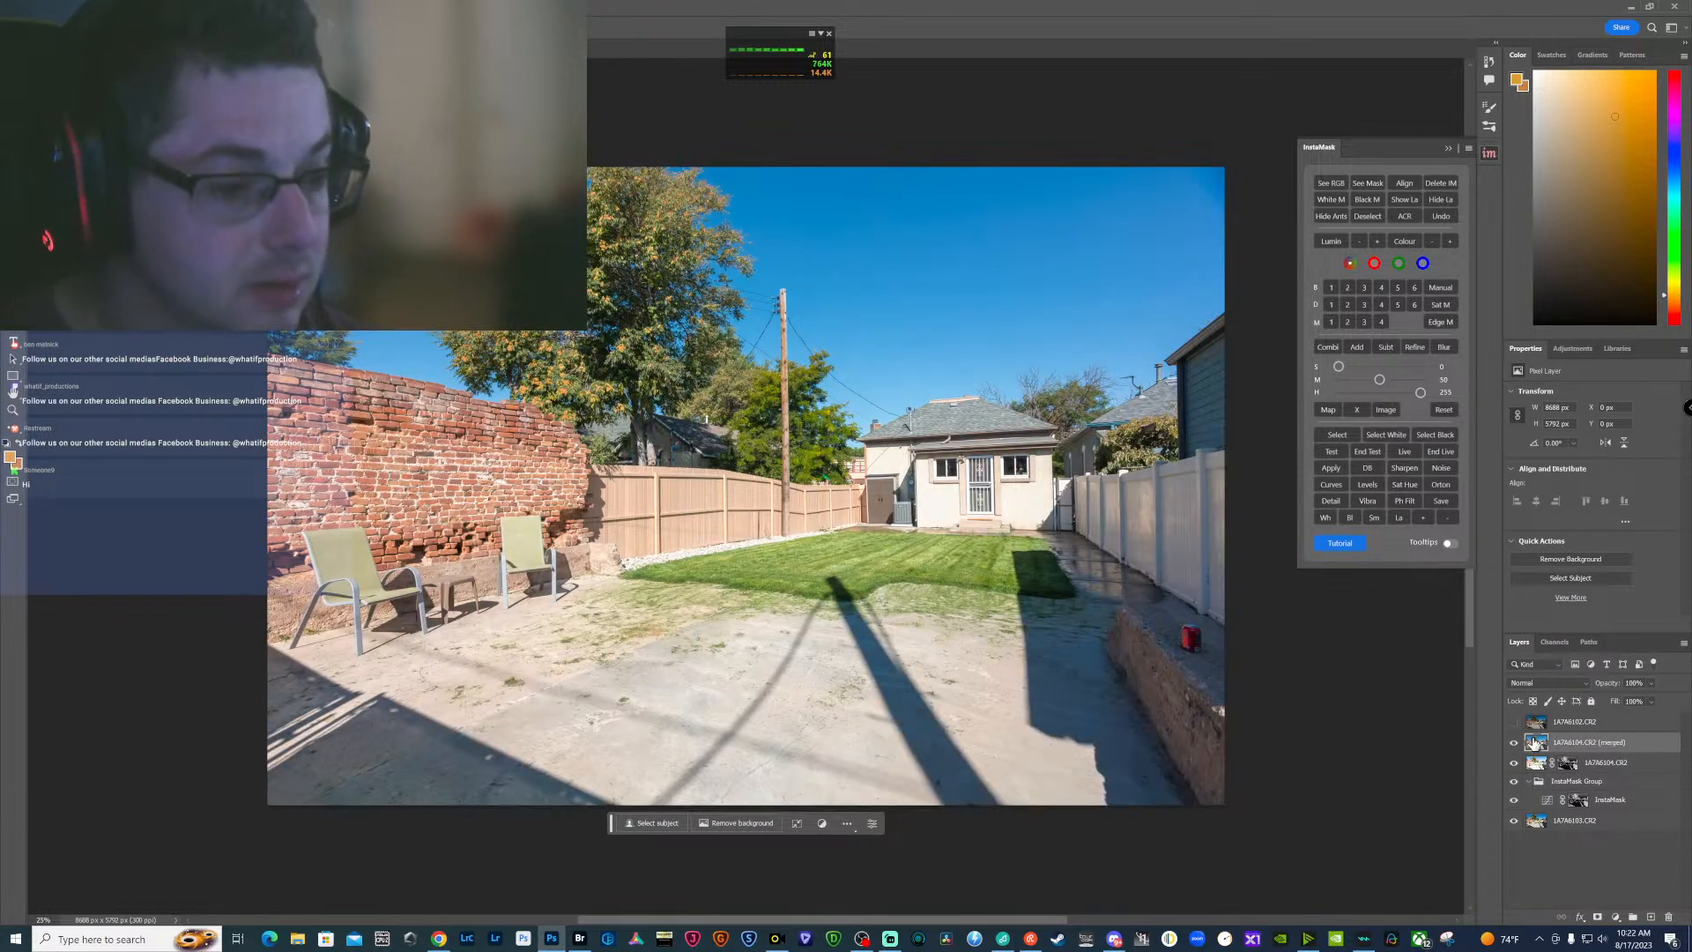
left_click(1366, 286)
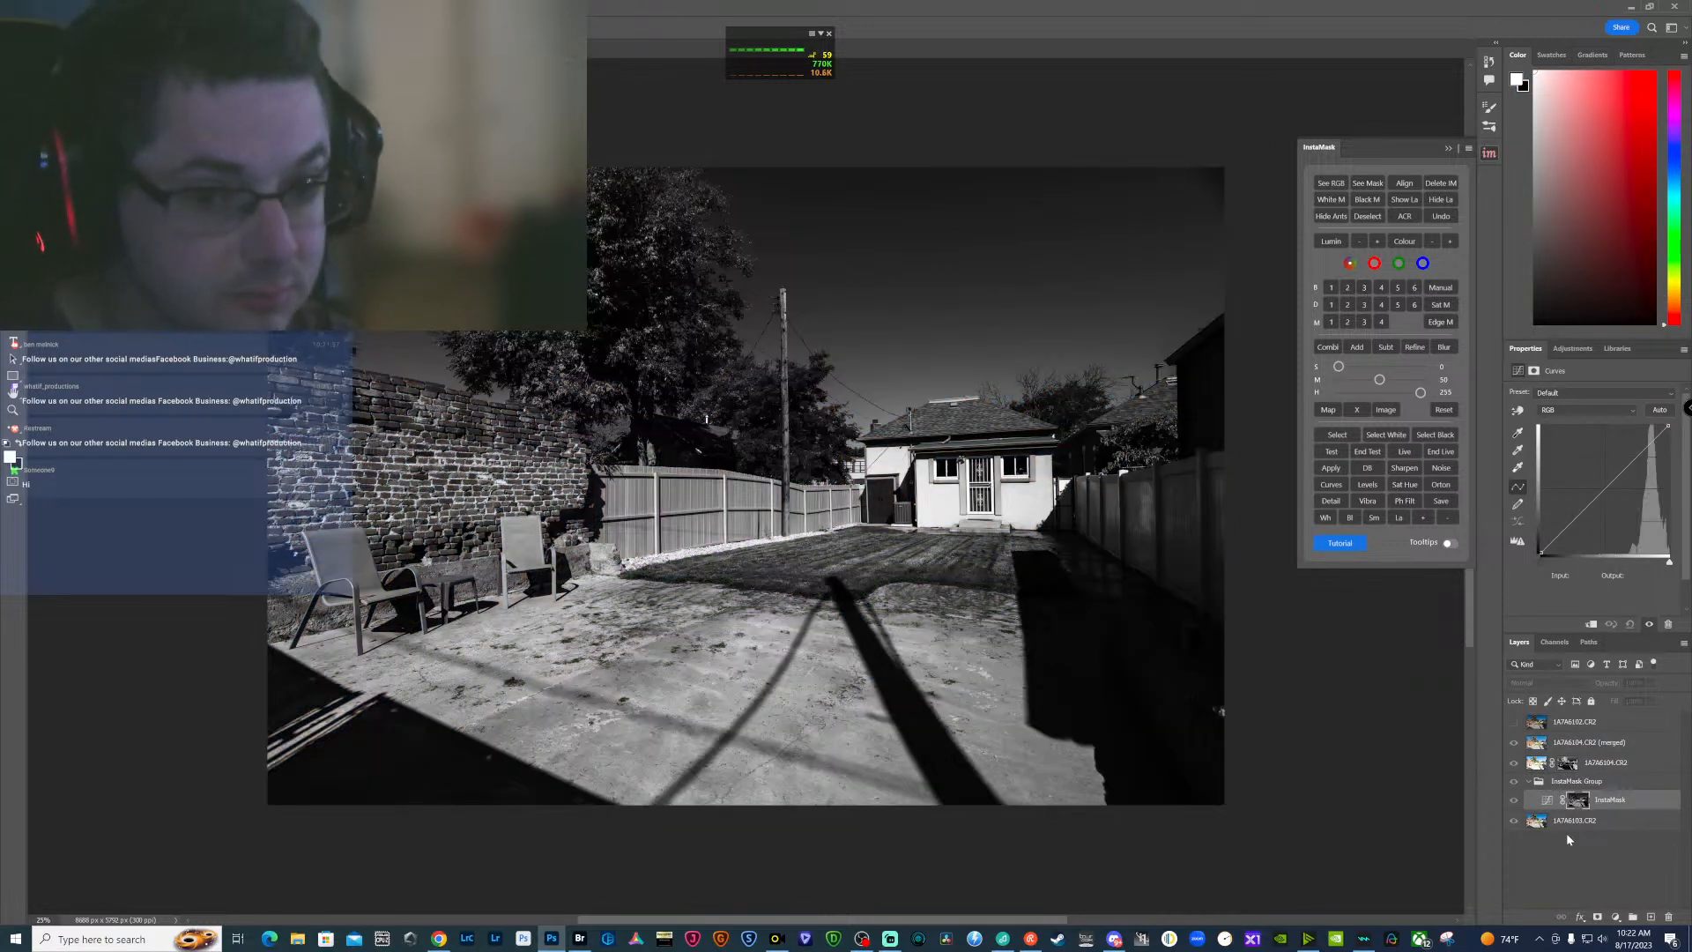
left_click(1576, 821)
Show the 1A7A6102 layer and add a layer mask to it from the InstaMask brights selection
left_click(1578, 801, "ctrl")
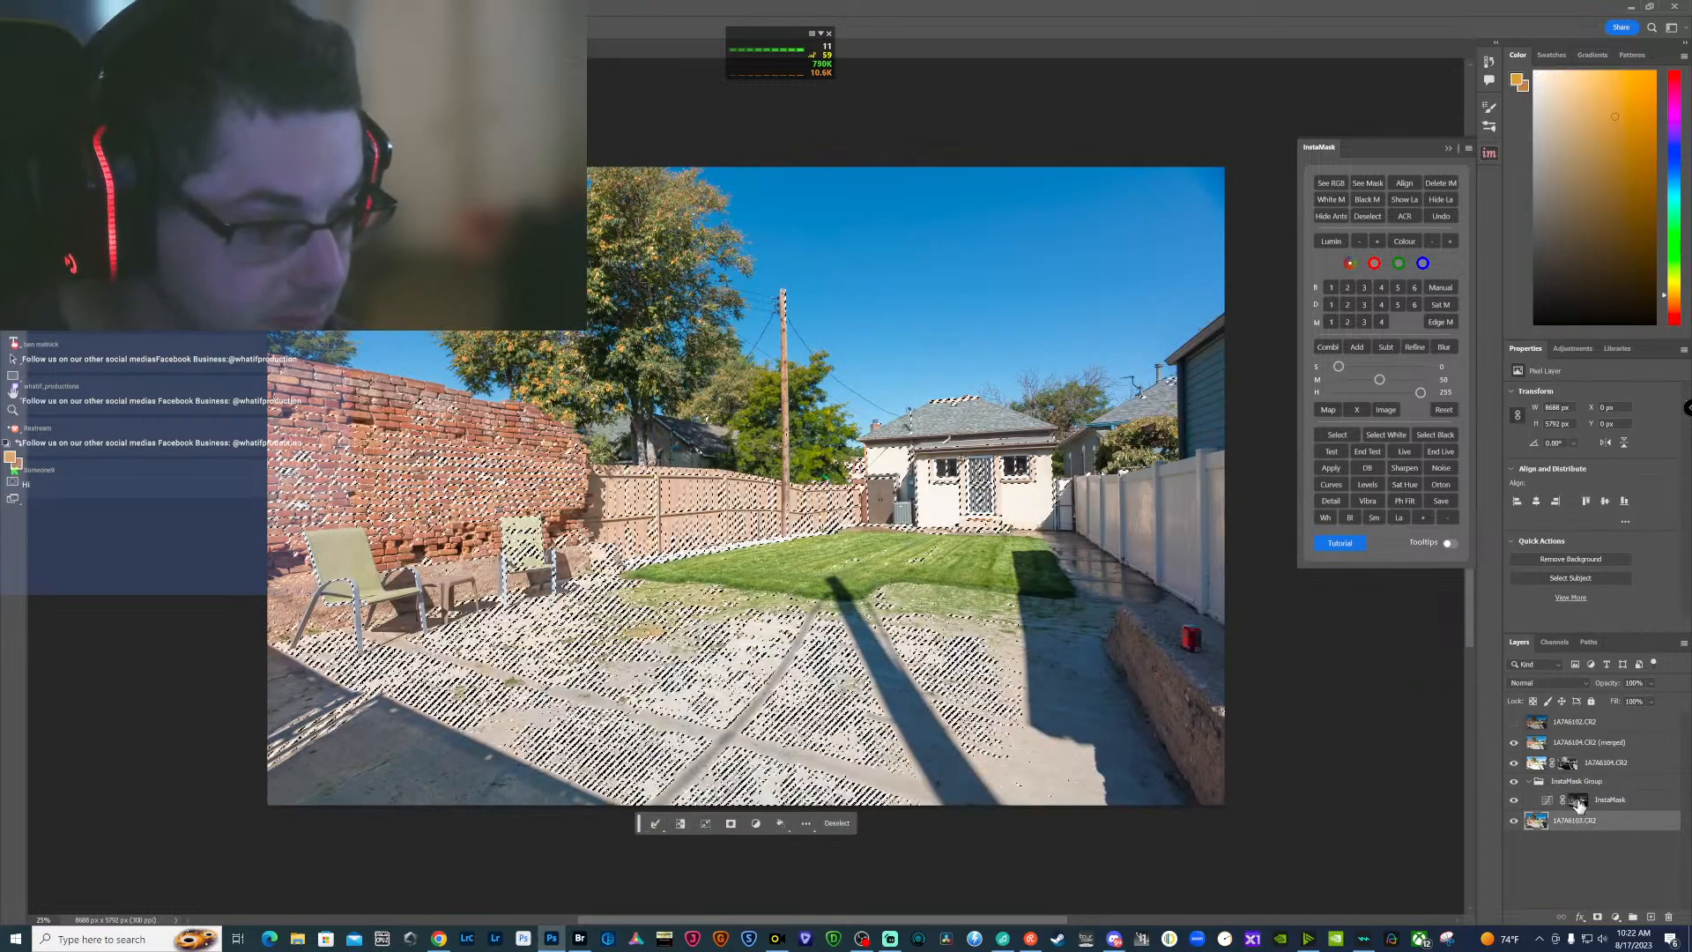
left_click(1515, 722)
left_click(1575, 722)
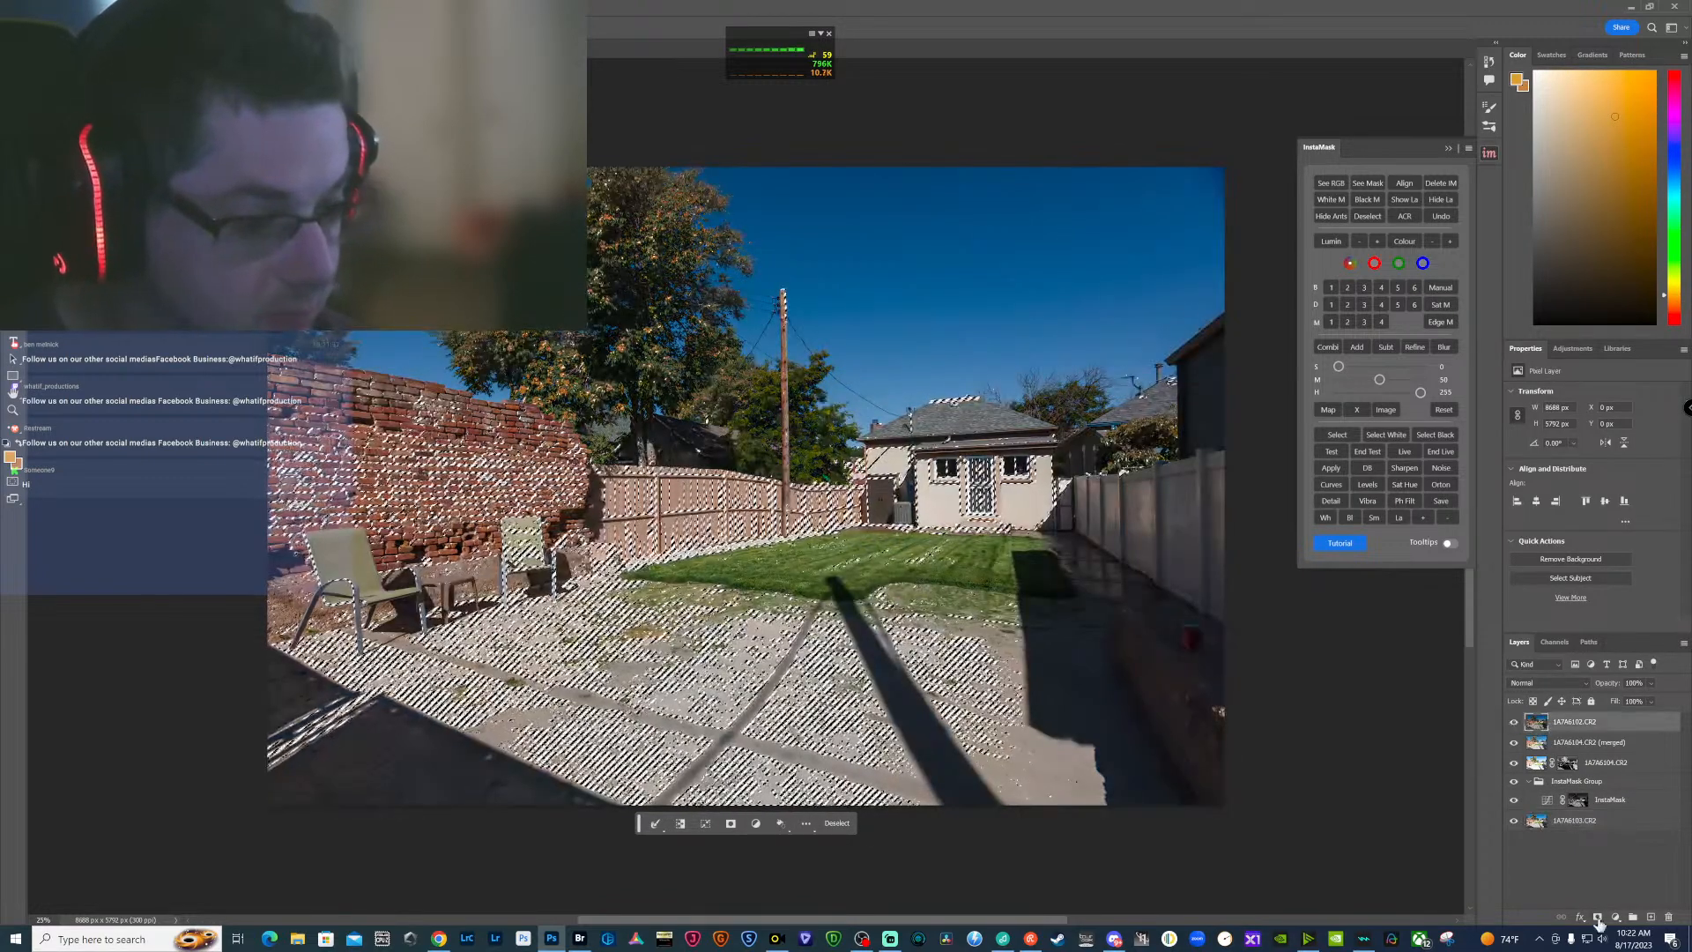
left_click(1598, 917)
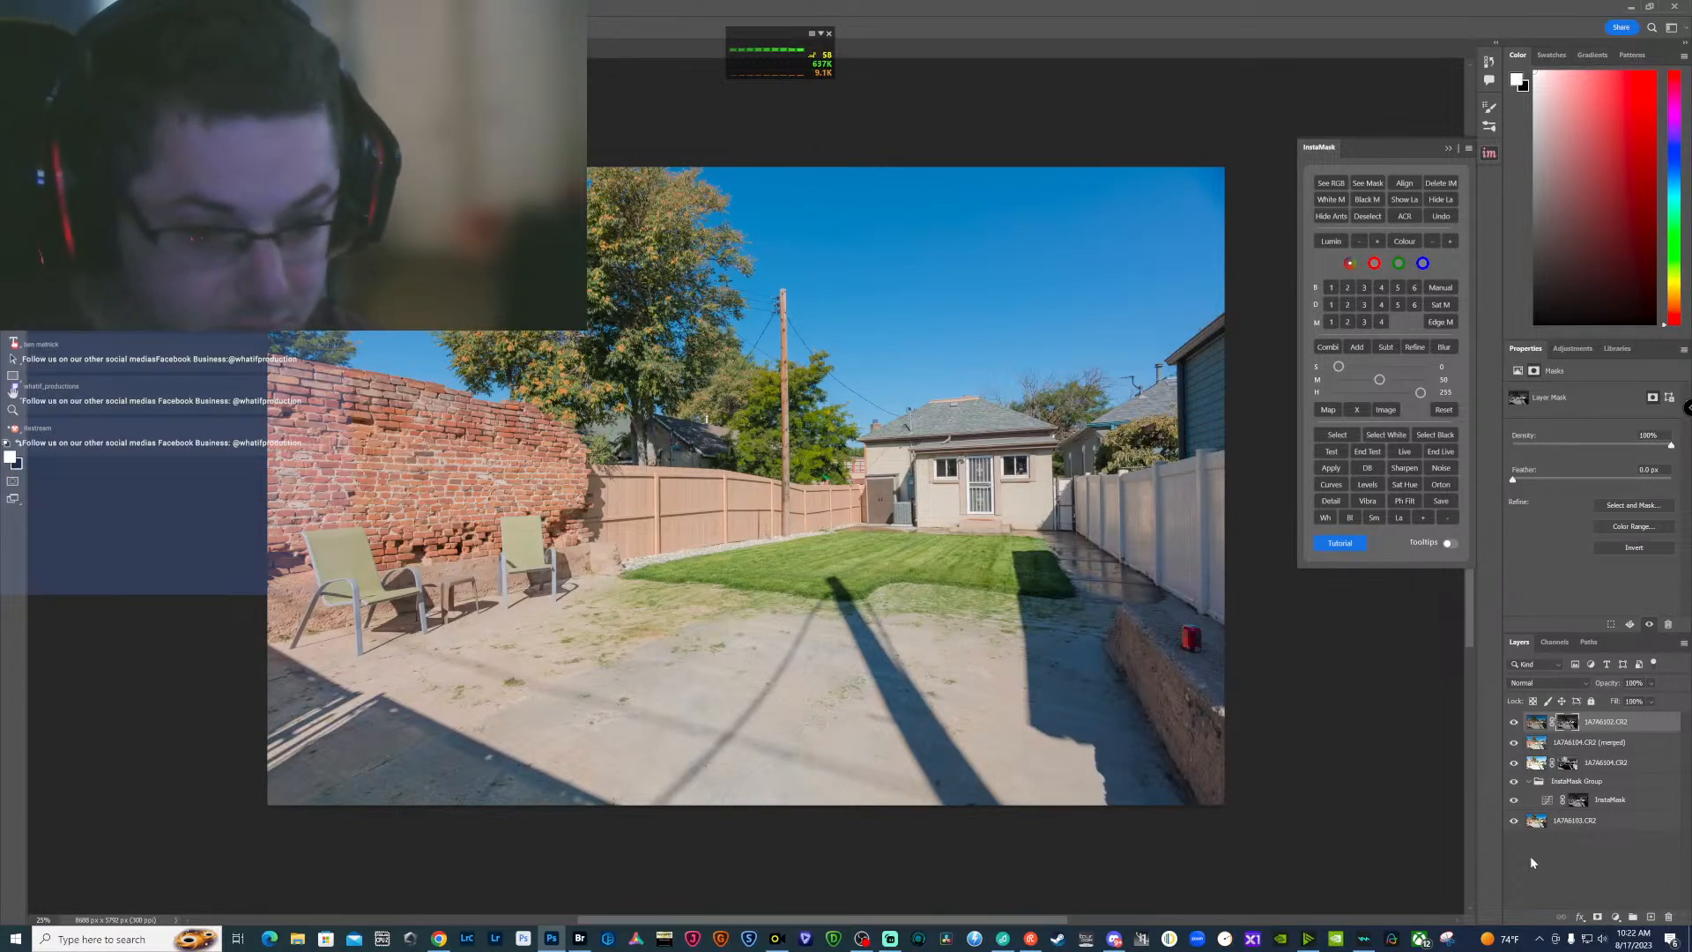
Merge a copy of all layers from 1A7A6103 up to the masked 1A7A6102, keeping the originals
left_click(1588, 827)
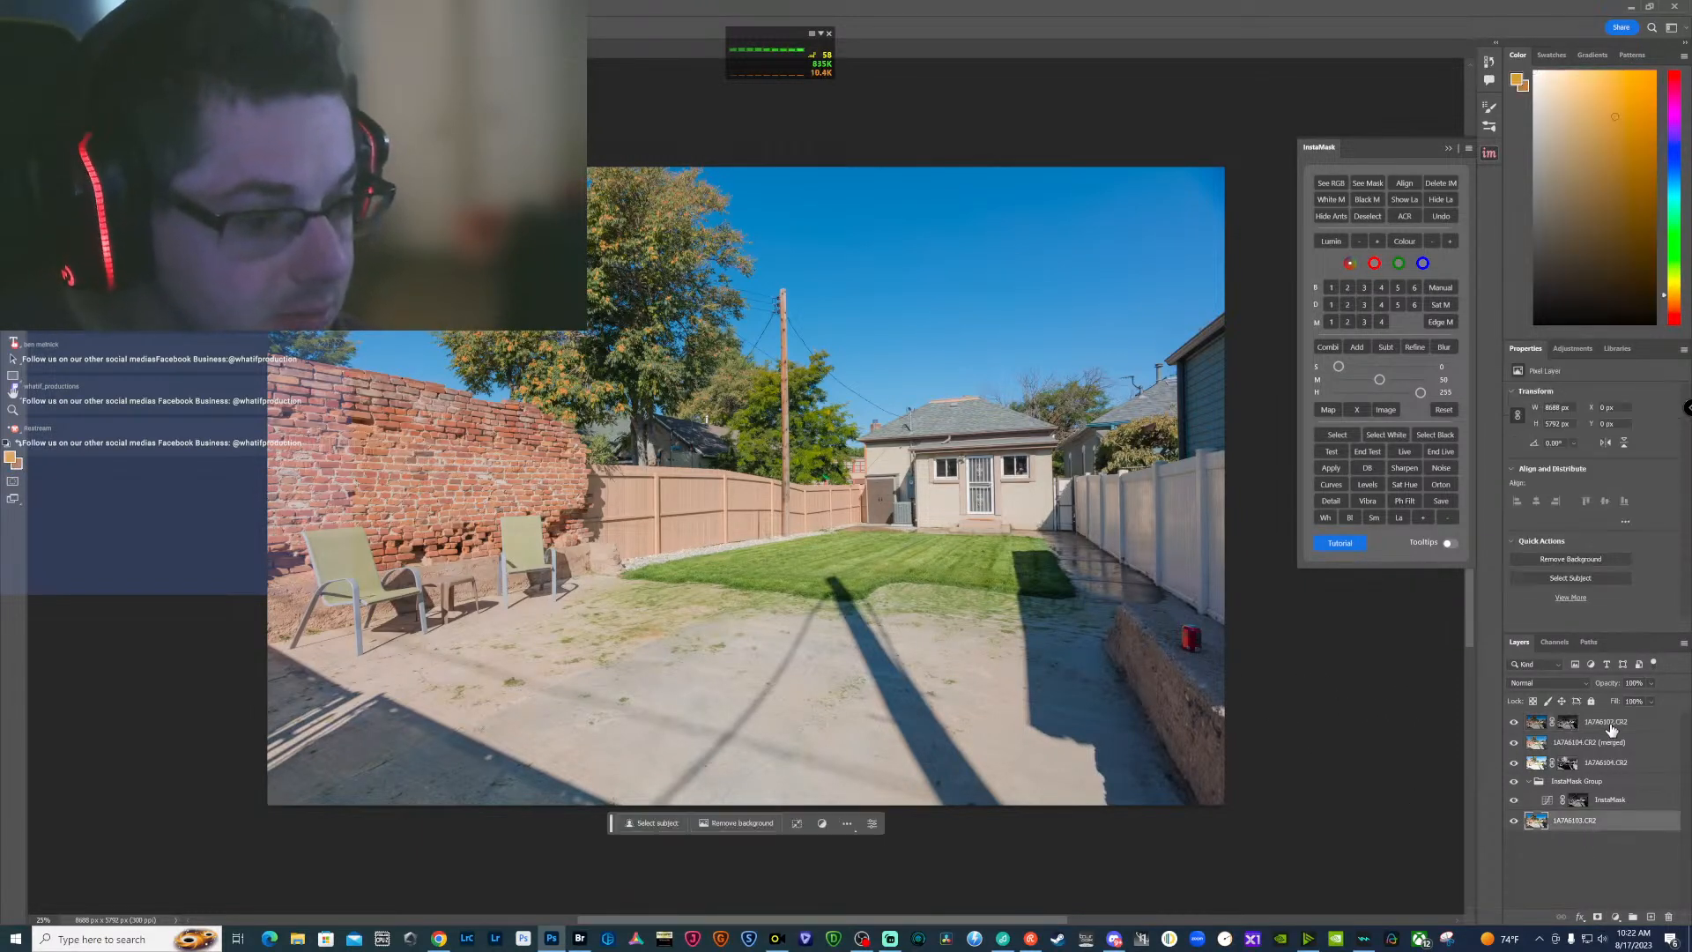
left_click(1611, 725, "shift")
right_click(1611, 725)
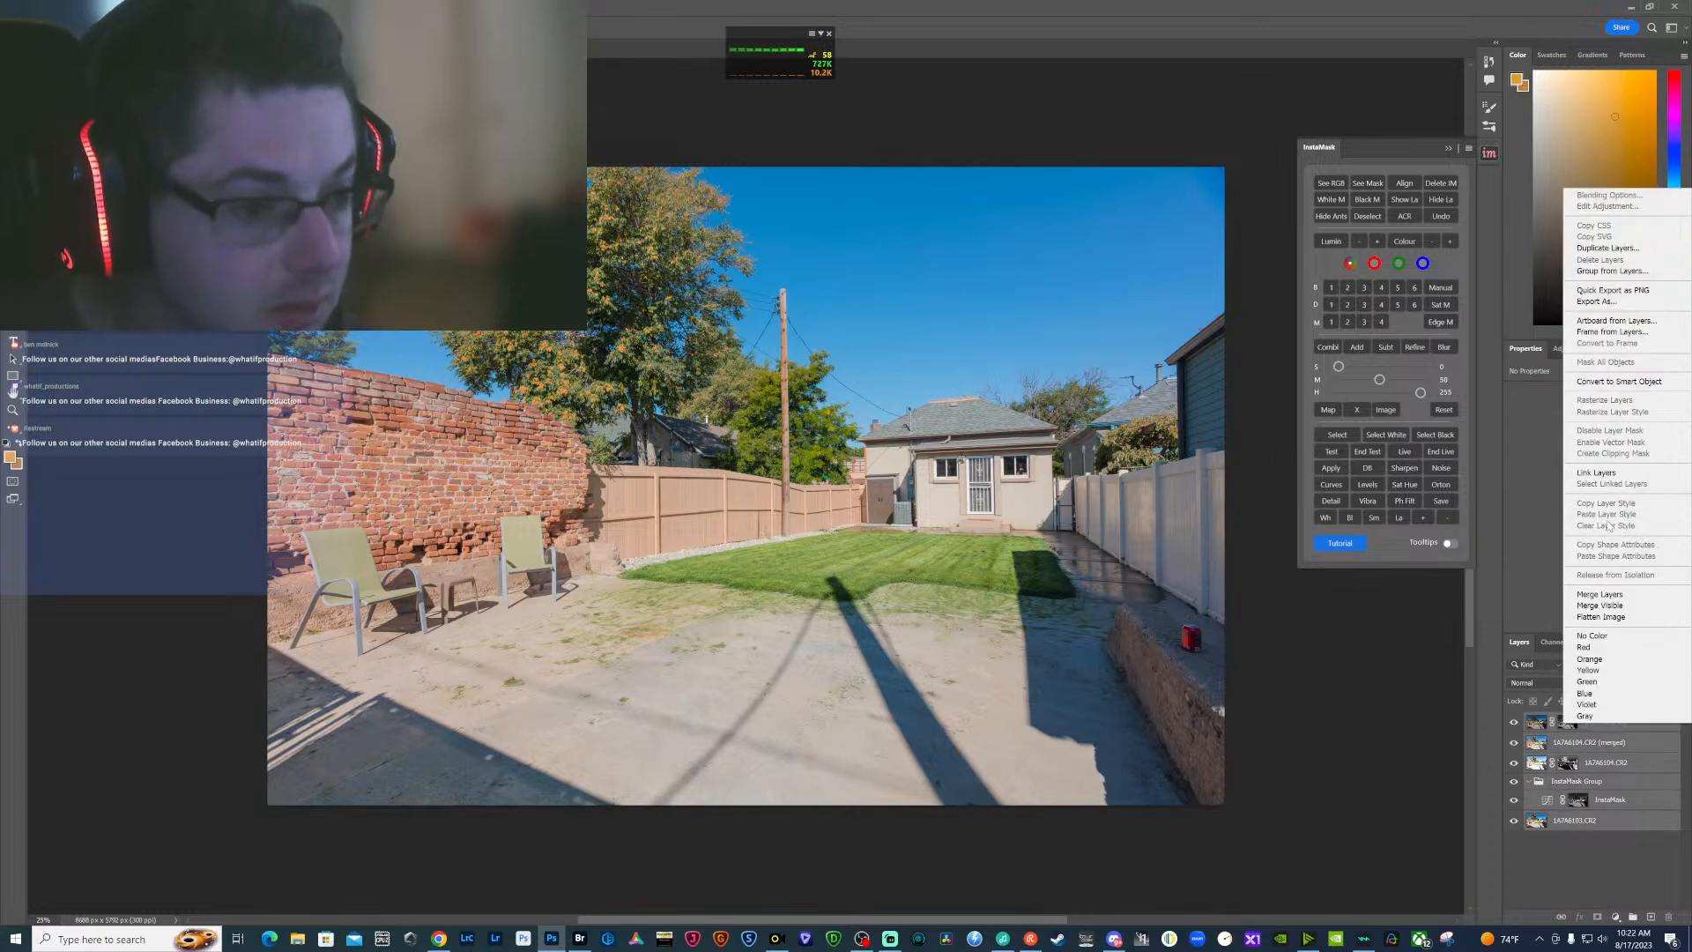
left_click(1612, 594, "alt")
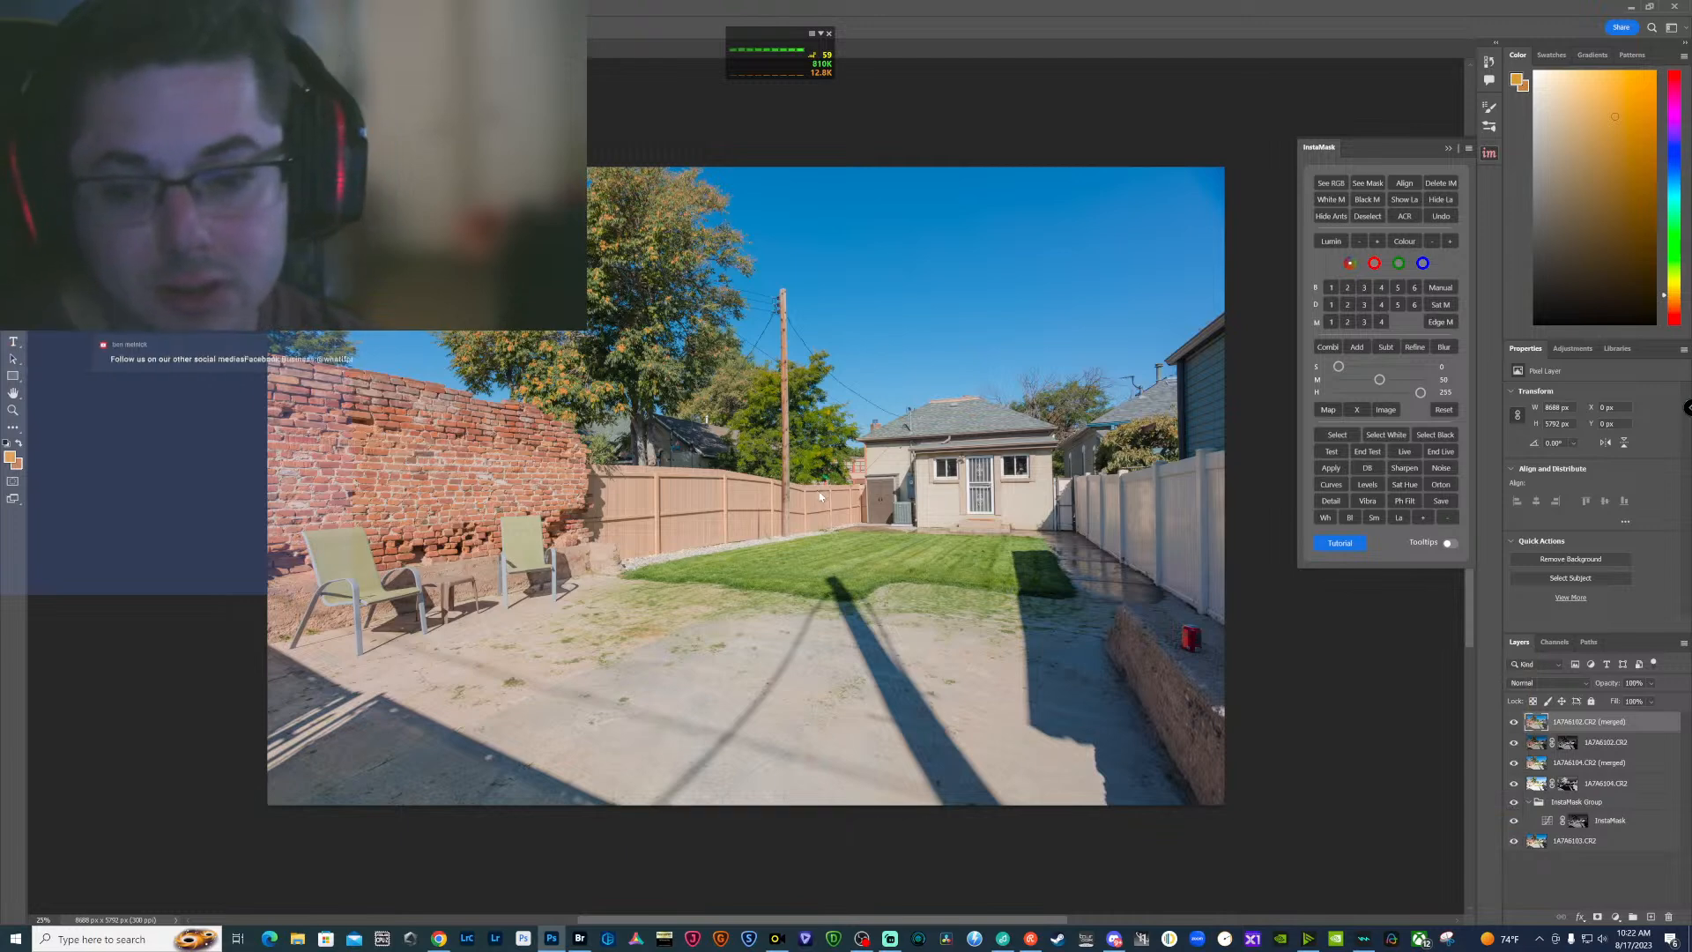
Set the merged layer's Camera Raw tones to Exposure +0.44, Contrast +20, Highlights -39, Shadows +41, Whites +9 and Blacks +28
key("ctrl+shift+a")
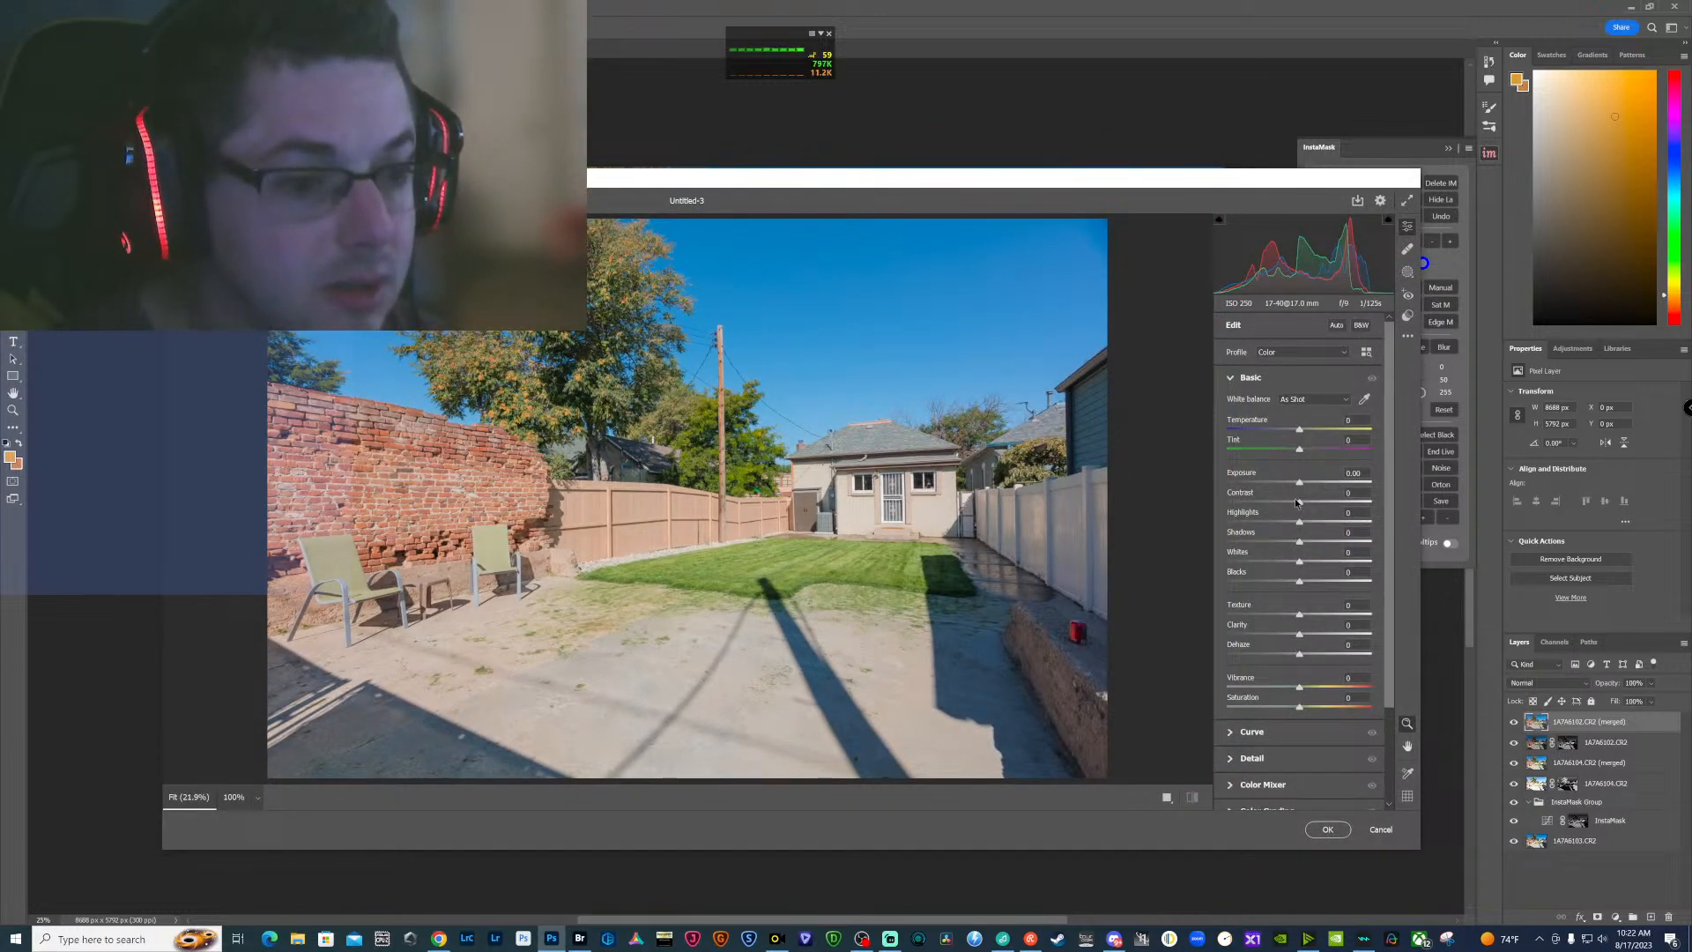
left_click_drag(1302, 506, 1311, 504)
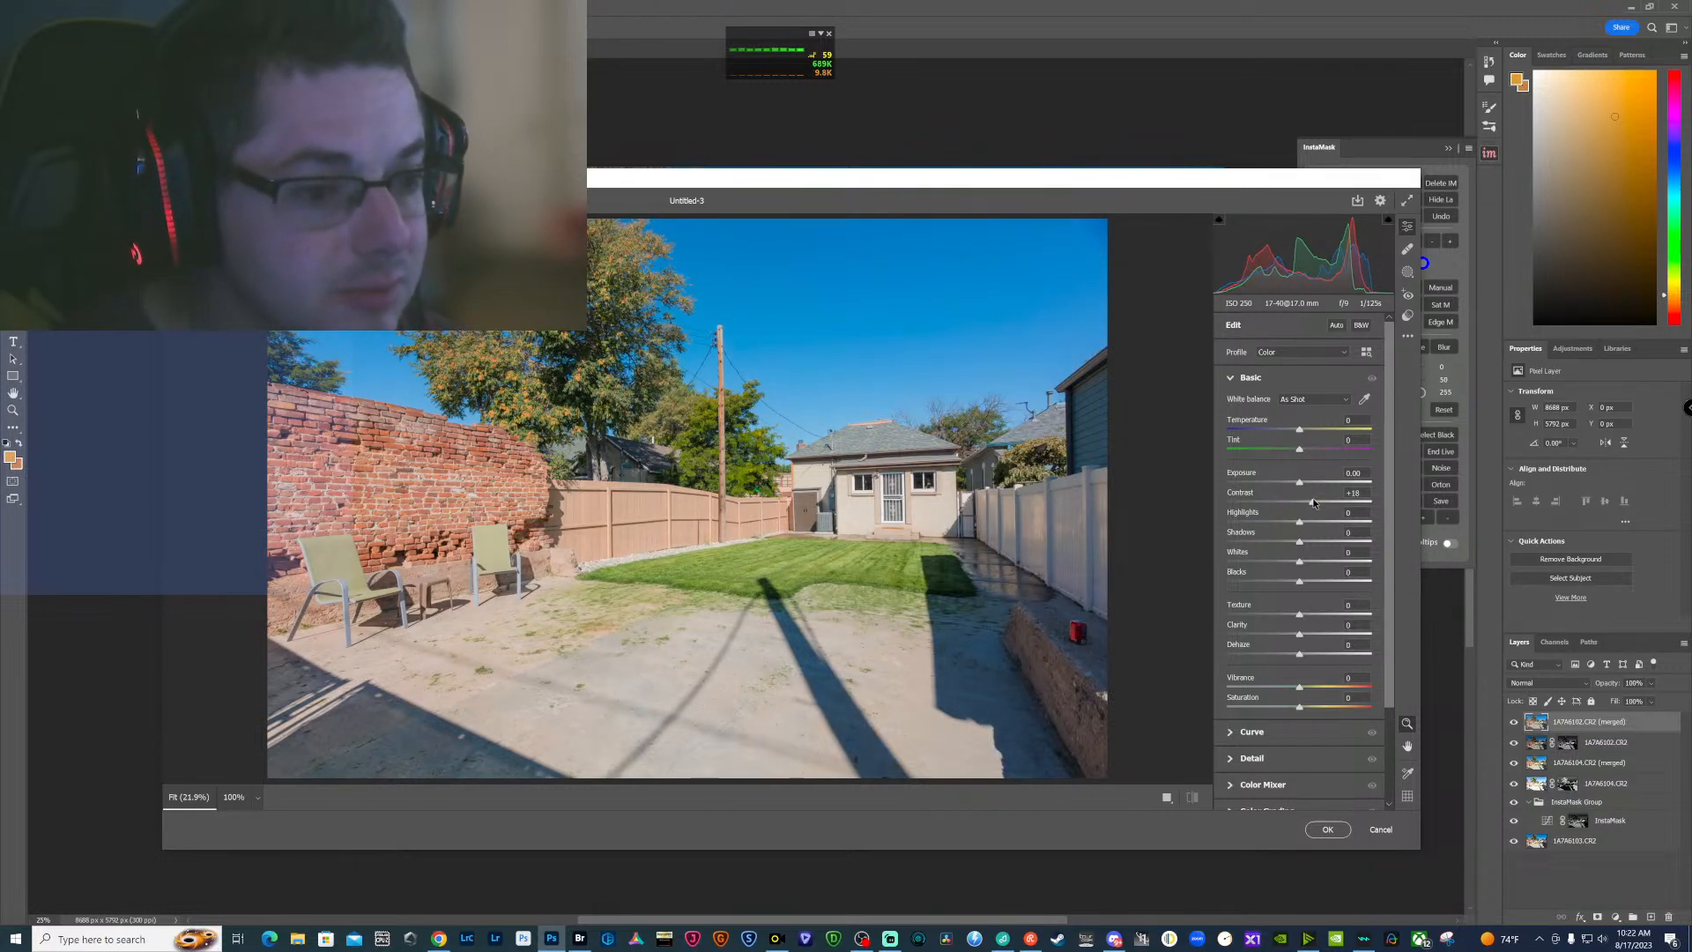
left_click_drag(1300, 482, 1306, 482)
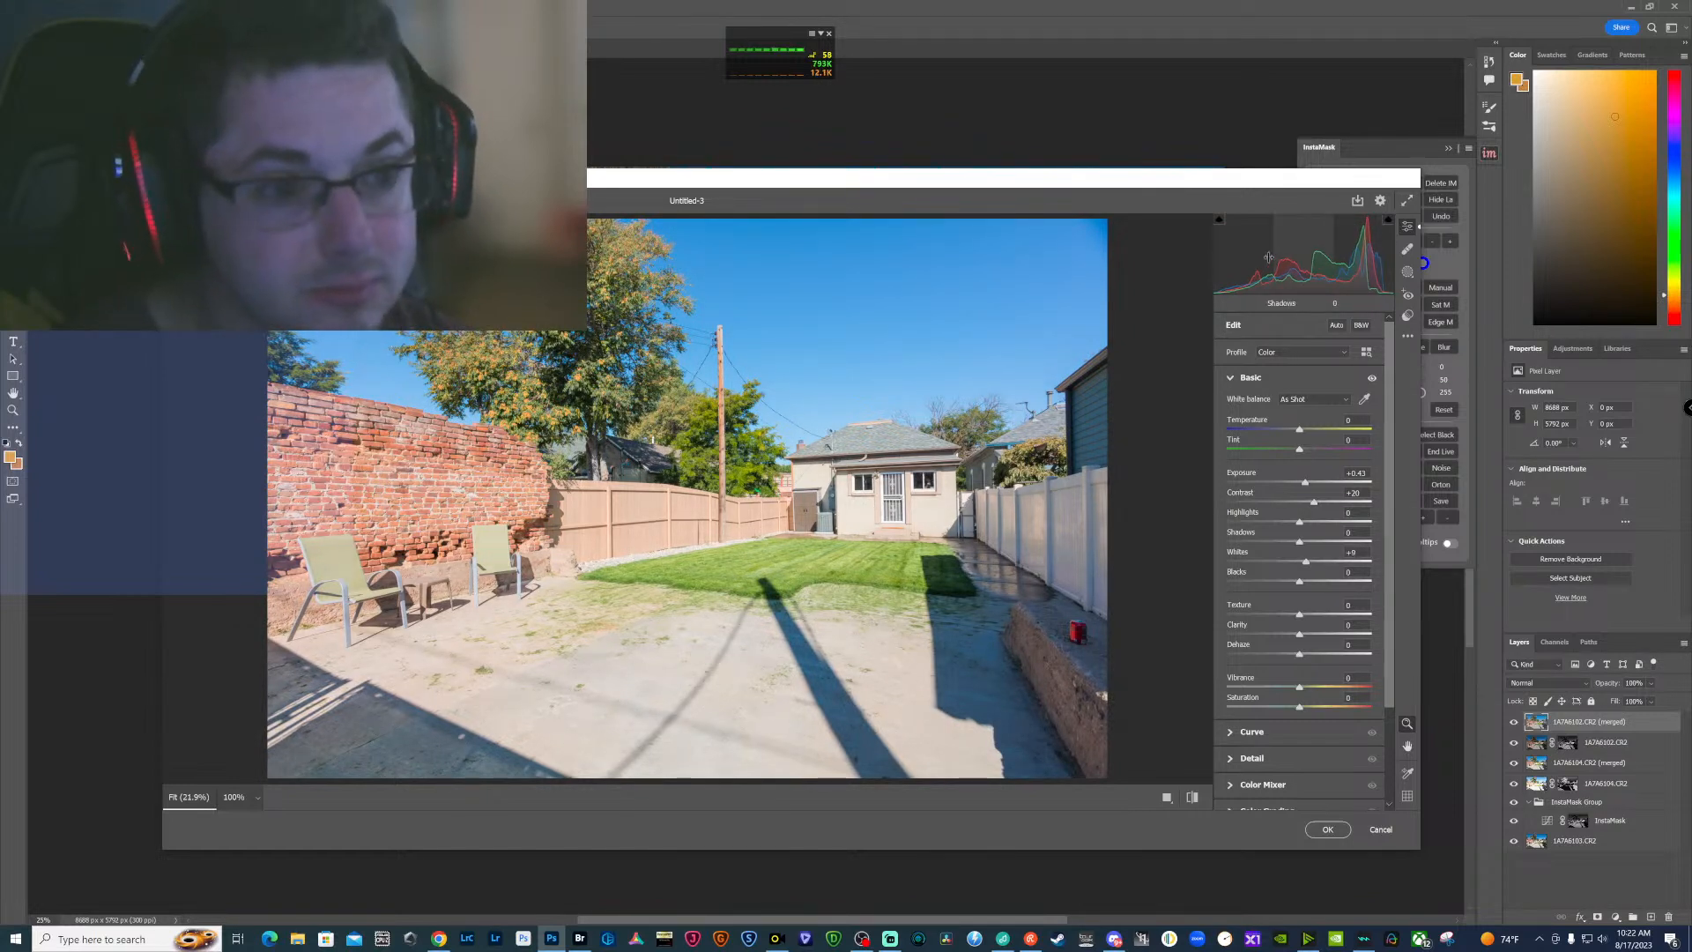
left_click_drag(1251, 252, 1260, 252)
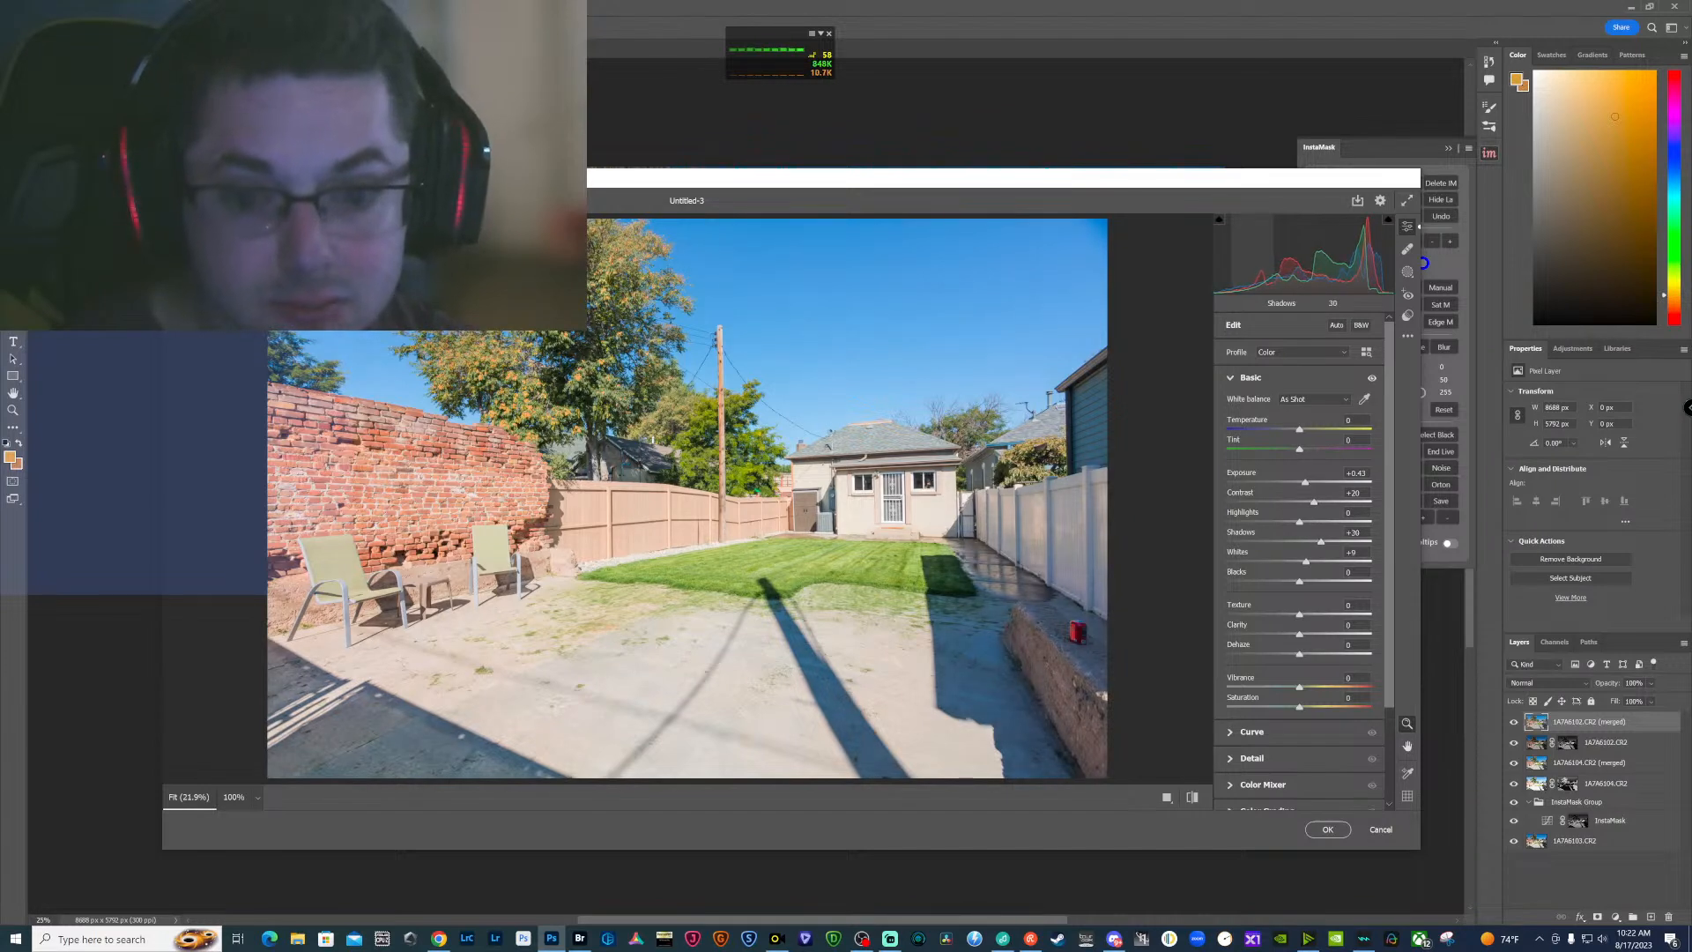
left_click_drag(1326, 542, 1328, 542)
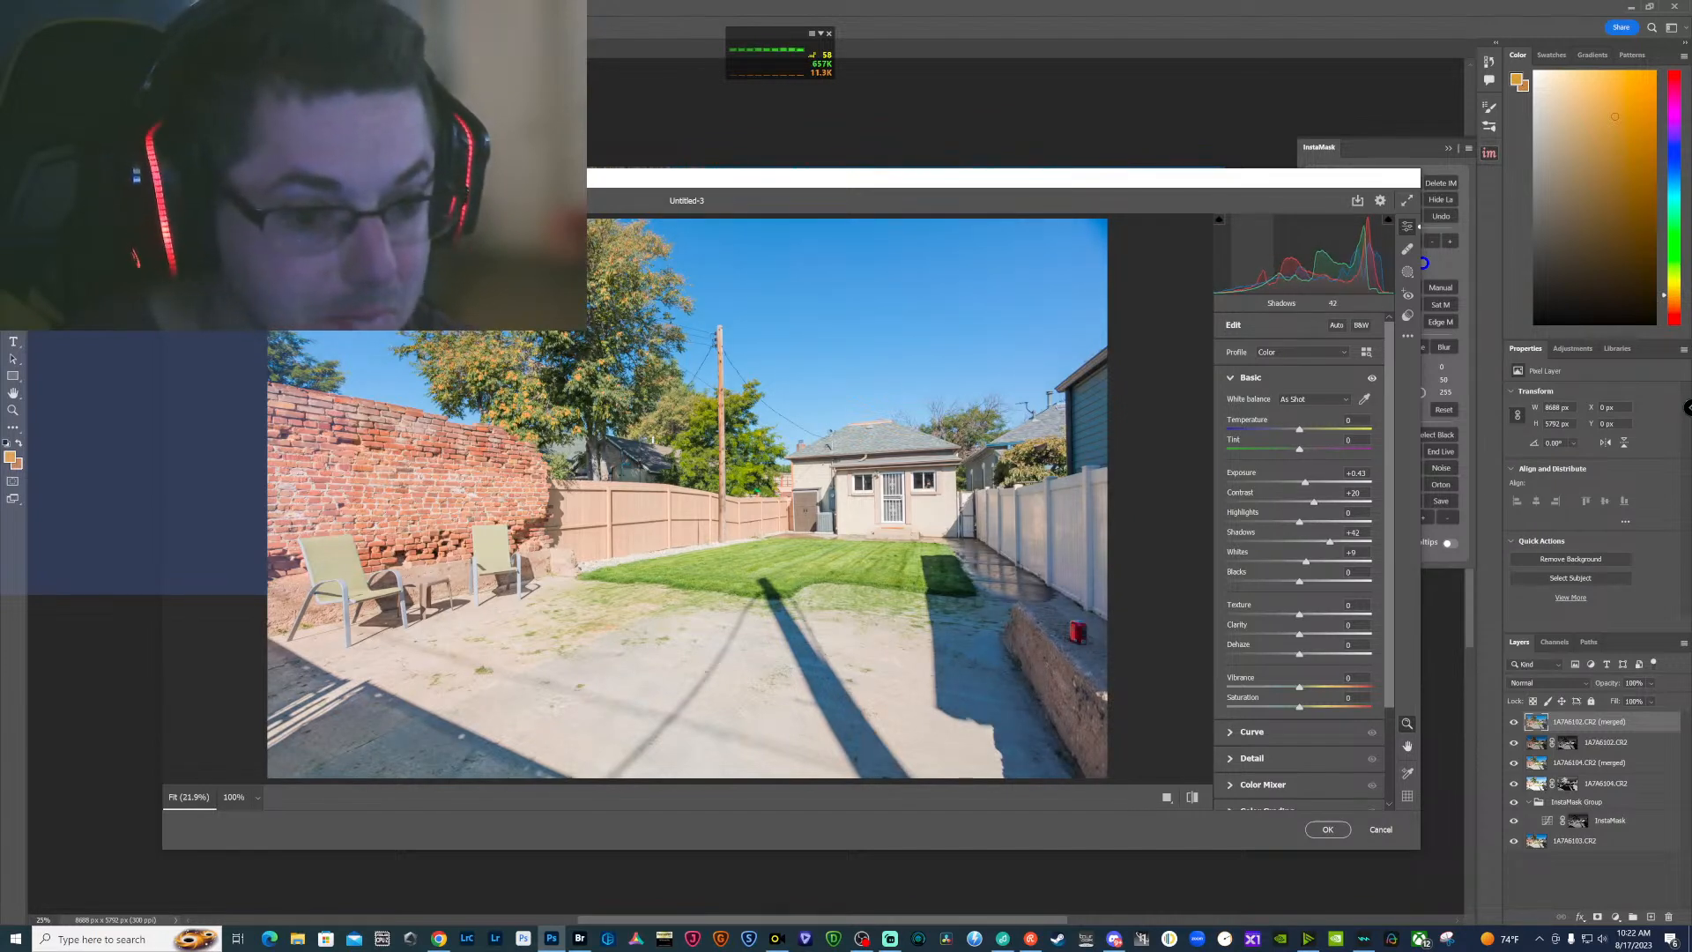
left_click_drag(1216, 253, 1218, 253)
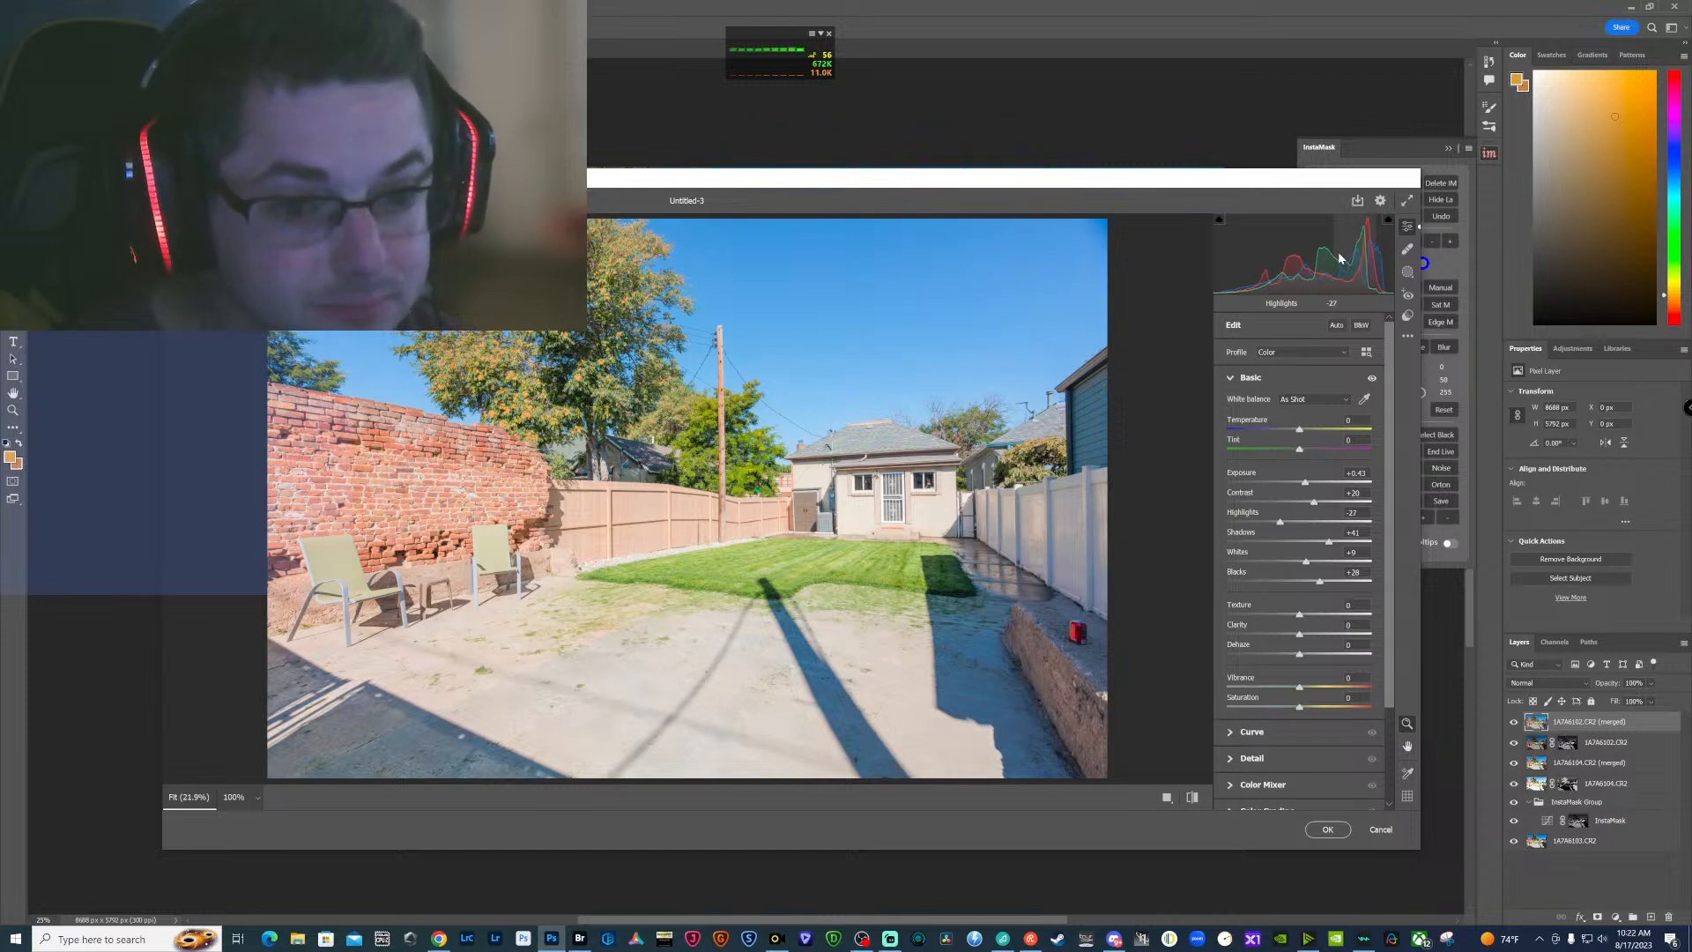
left_click_drag(1338, 256, 1334, 253)
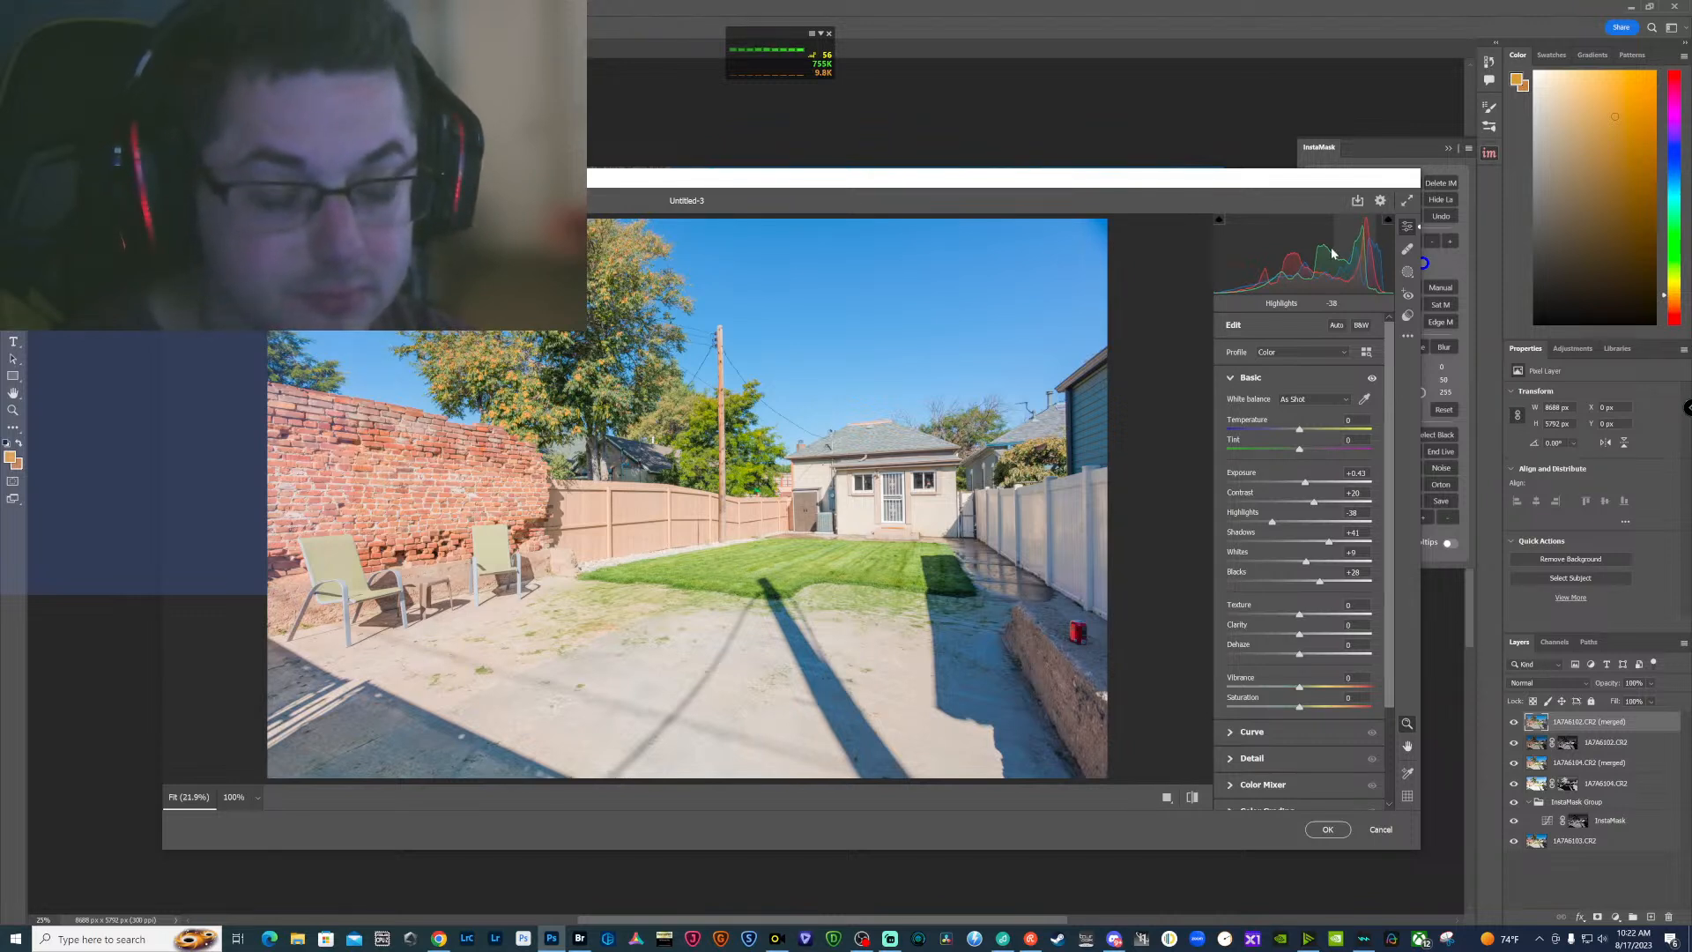
left_click_drag(1332, 254, 1331, 255)
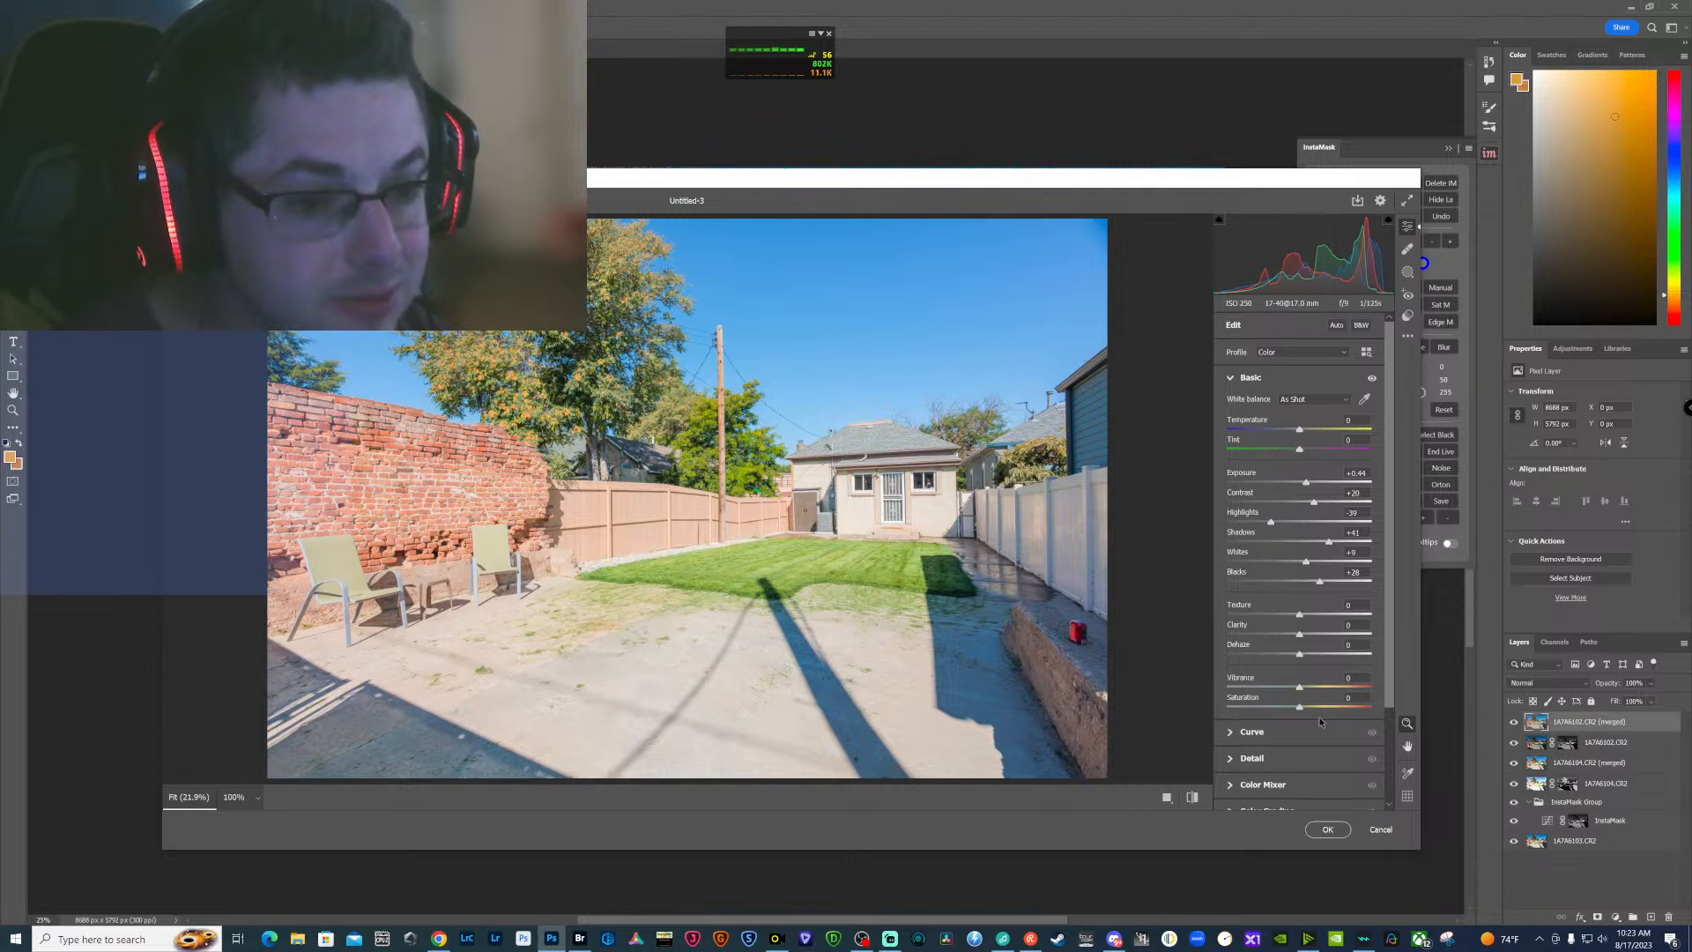
Set Sharpening to 83 with Masking 35 and apply the Vertical Upright correction to straighten the photo
left_click(1231, 759)
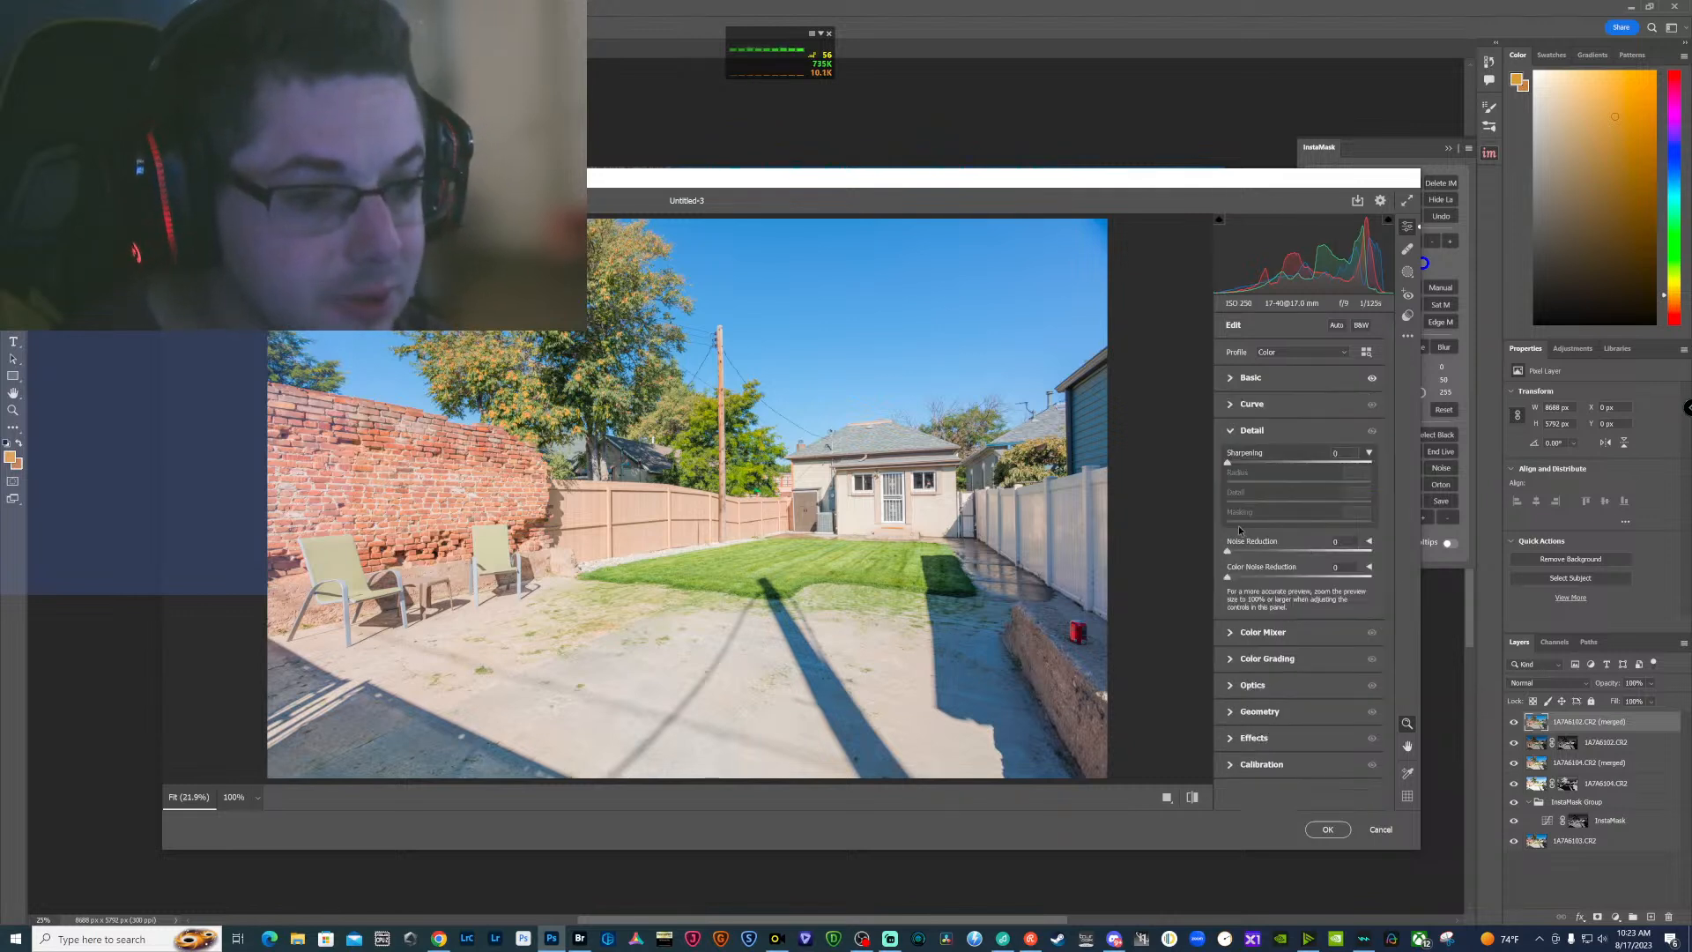
left_click_drag(1228, 462, 1308, 462)
key("alt")
left_click_drag(1228, 522, 1277, 522)
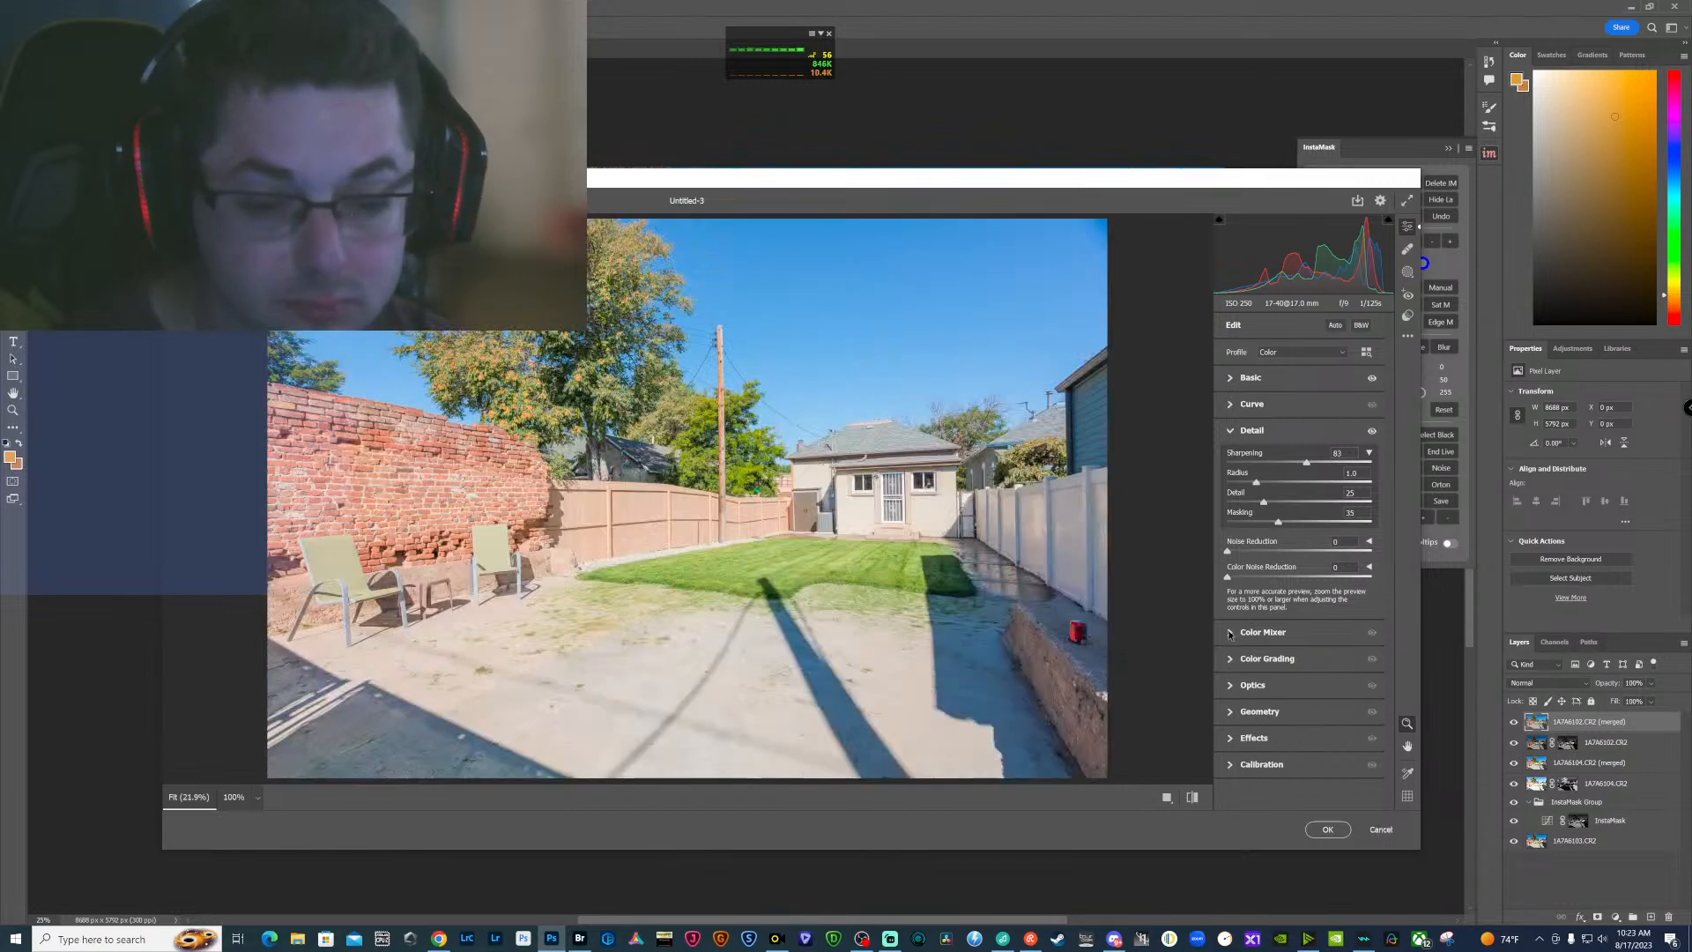
left_click(1259, 712)
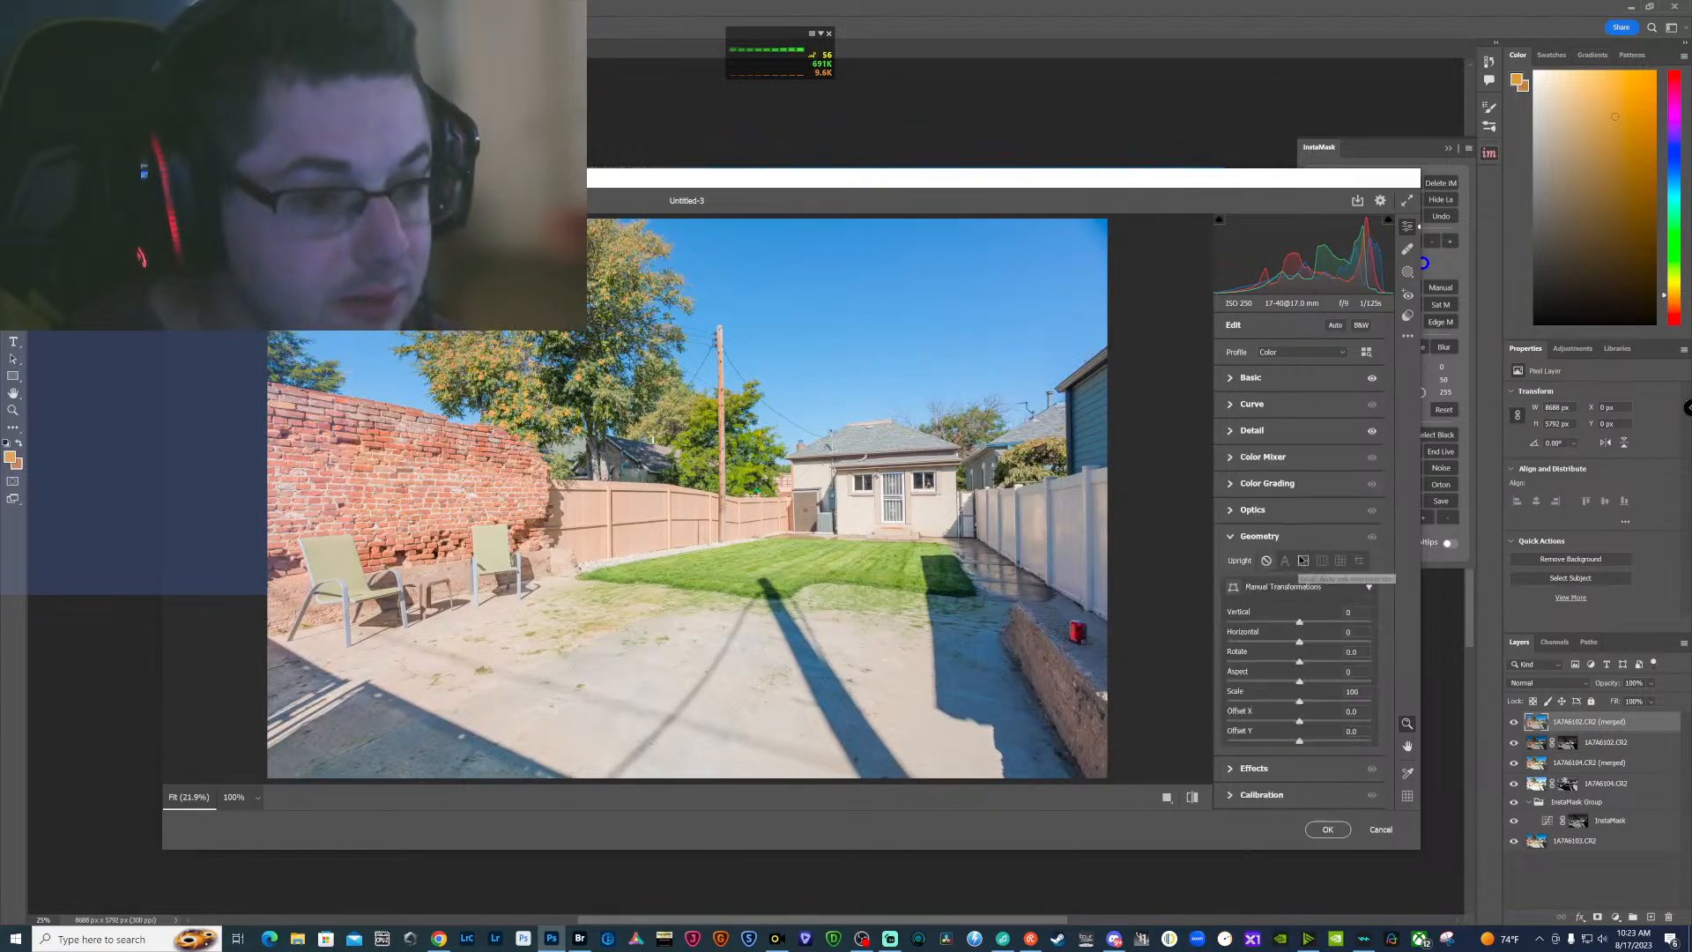
left_click(1321, 561)
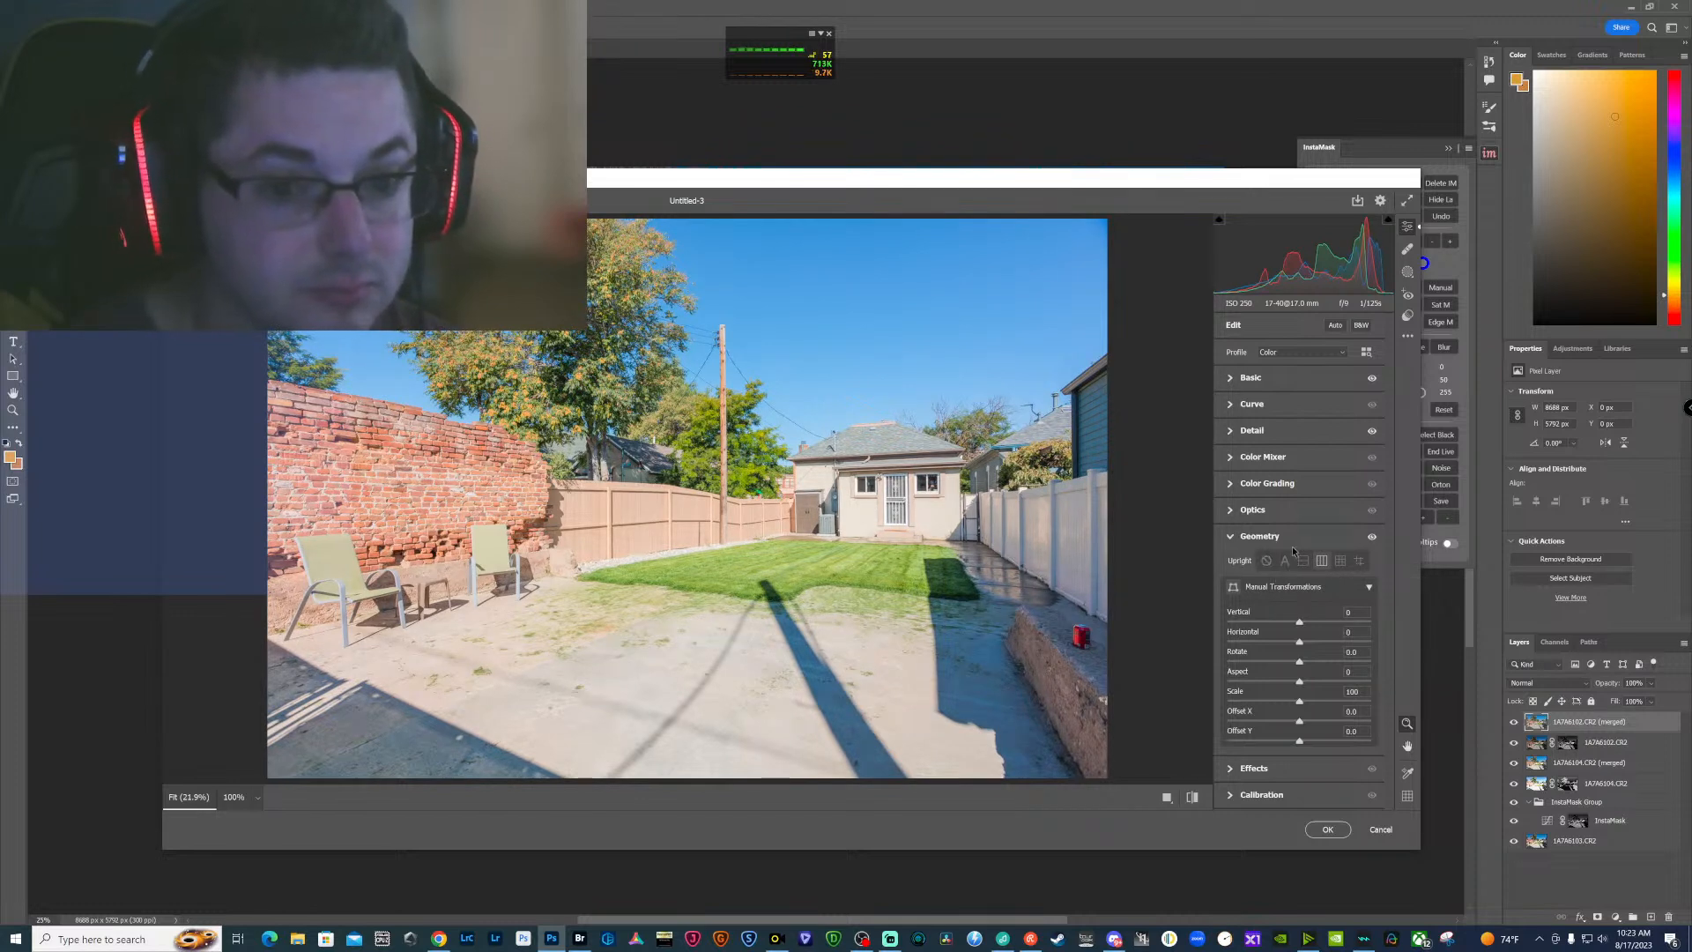
Raise the Color Mixer saturation to Reds +3, Oranges +9, Yellows +3 and Greens +5 by targeting the grass and brick wall
left_click(1229, 458)
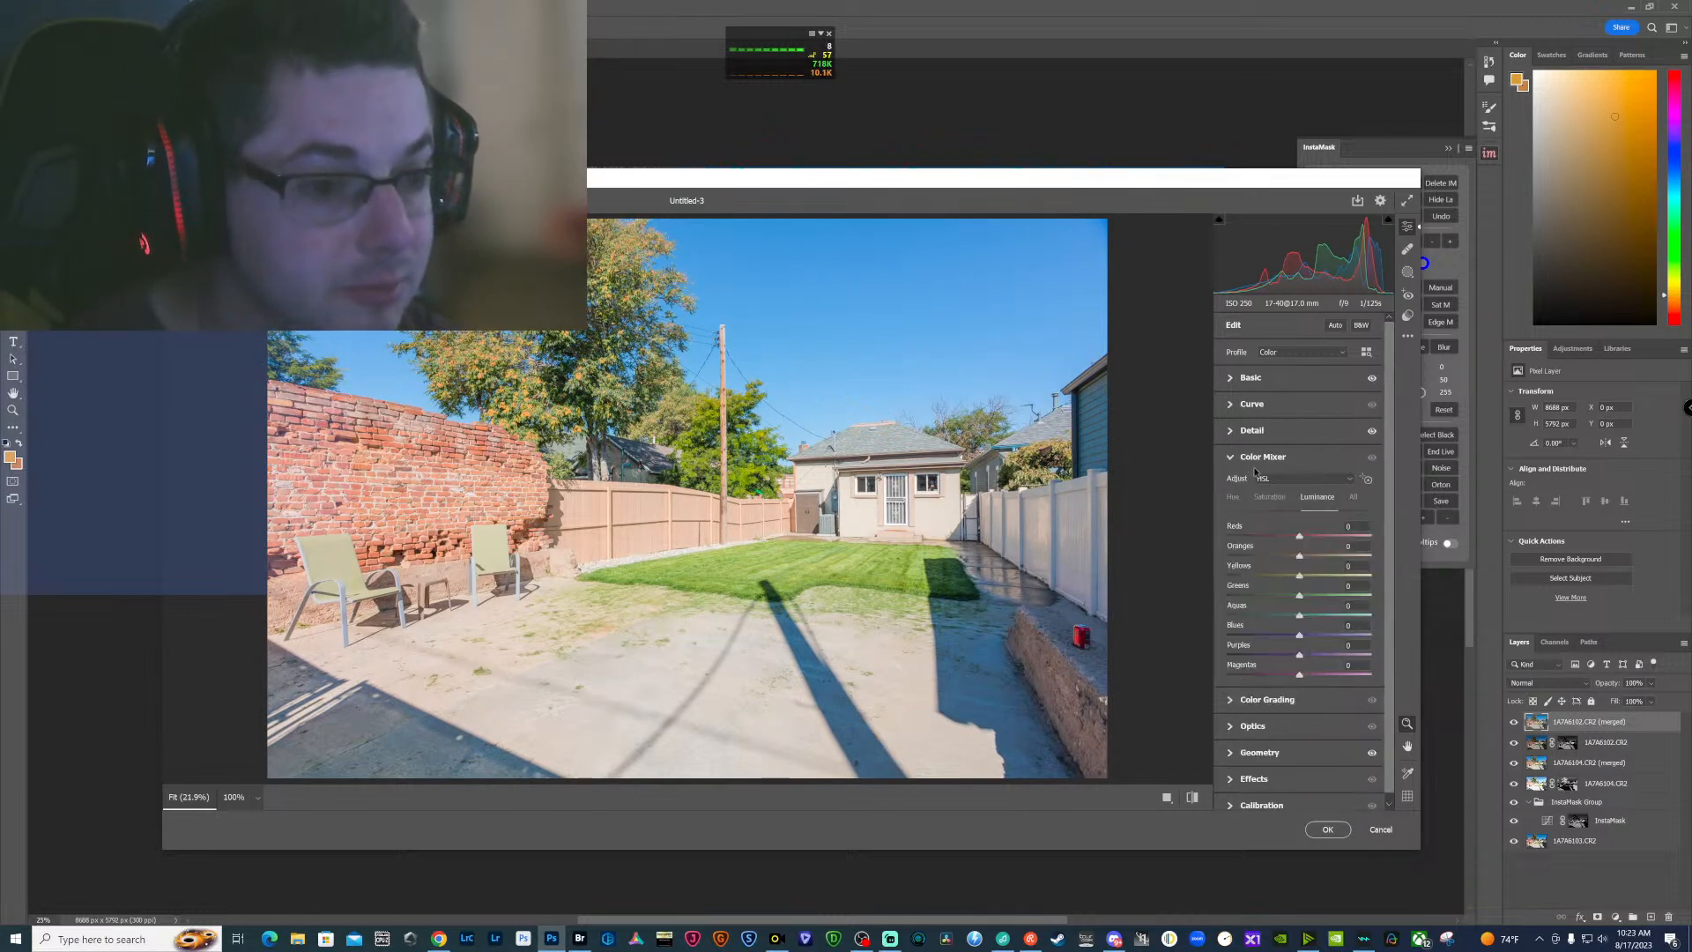
left_click(1270, 499)
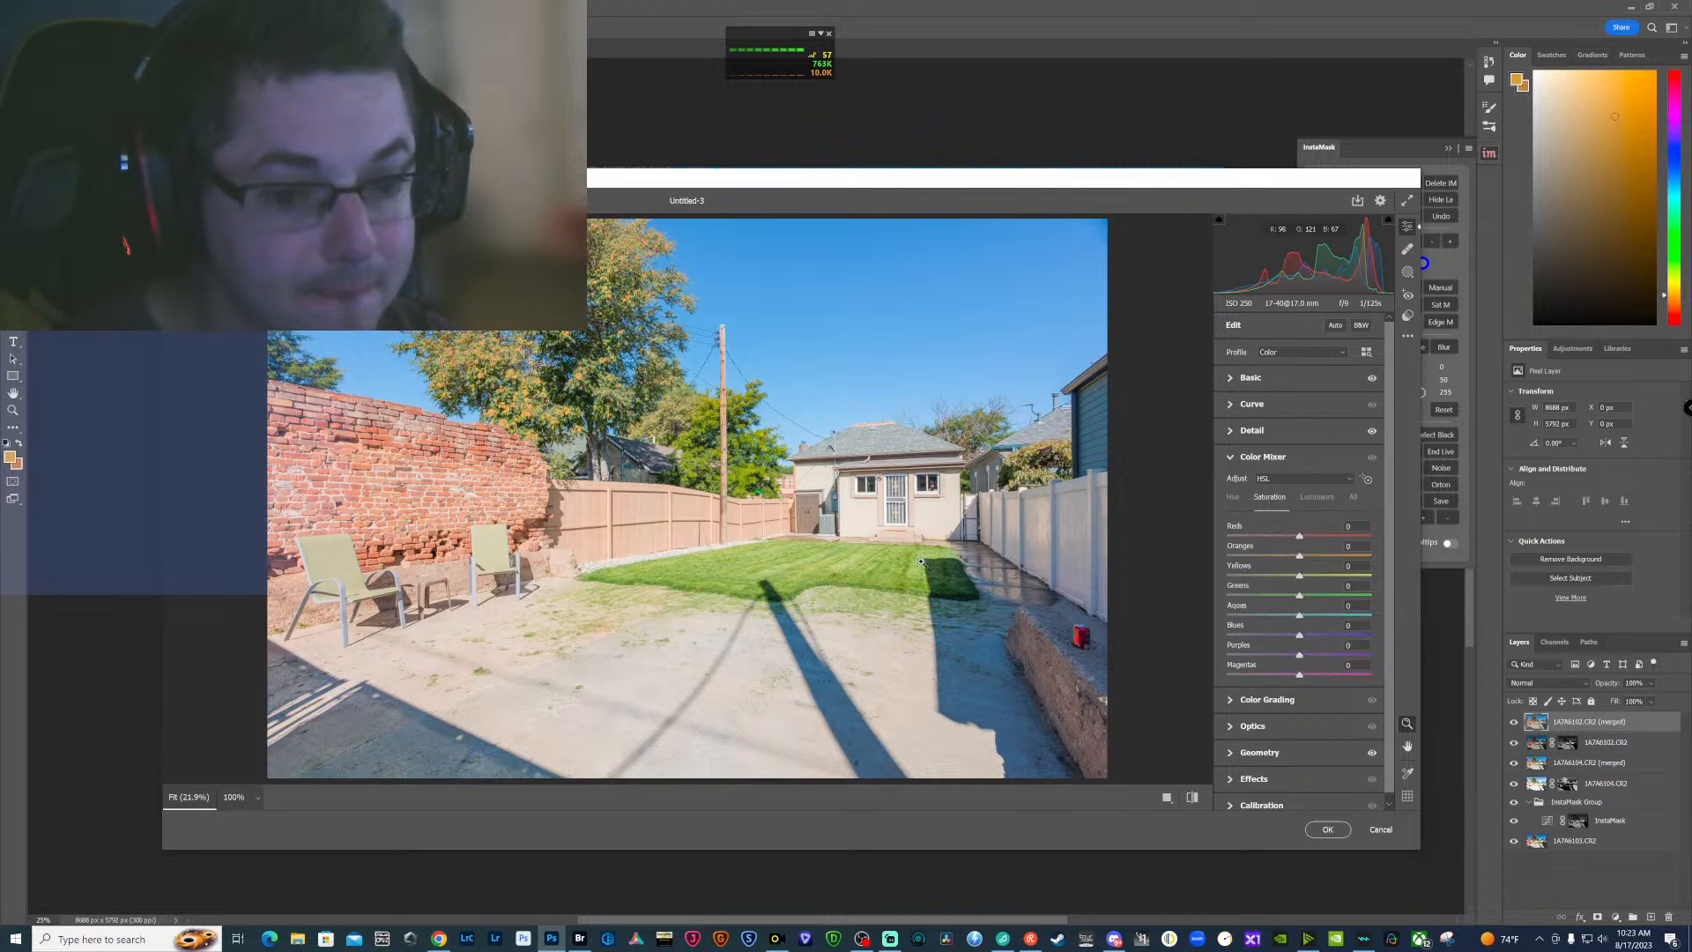
left_click(1368, 478)
left_click_drag(825, 556, 830, 556)
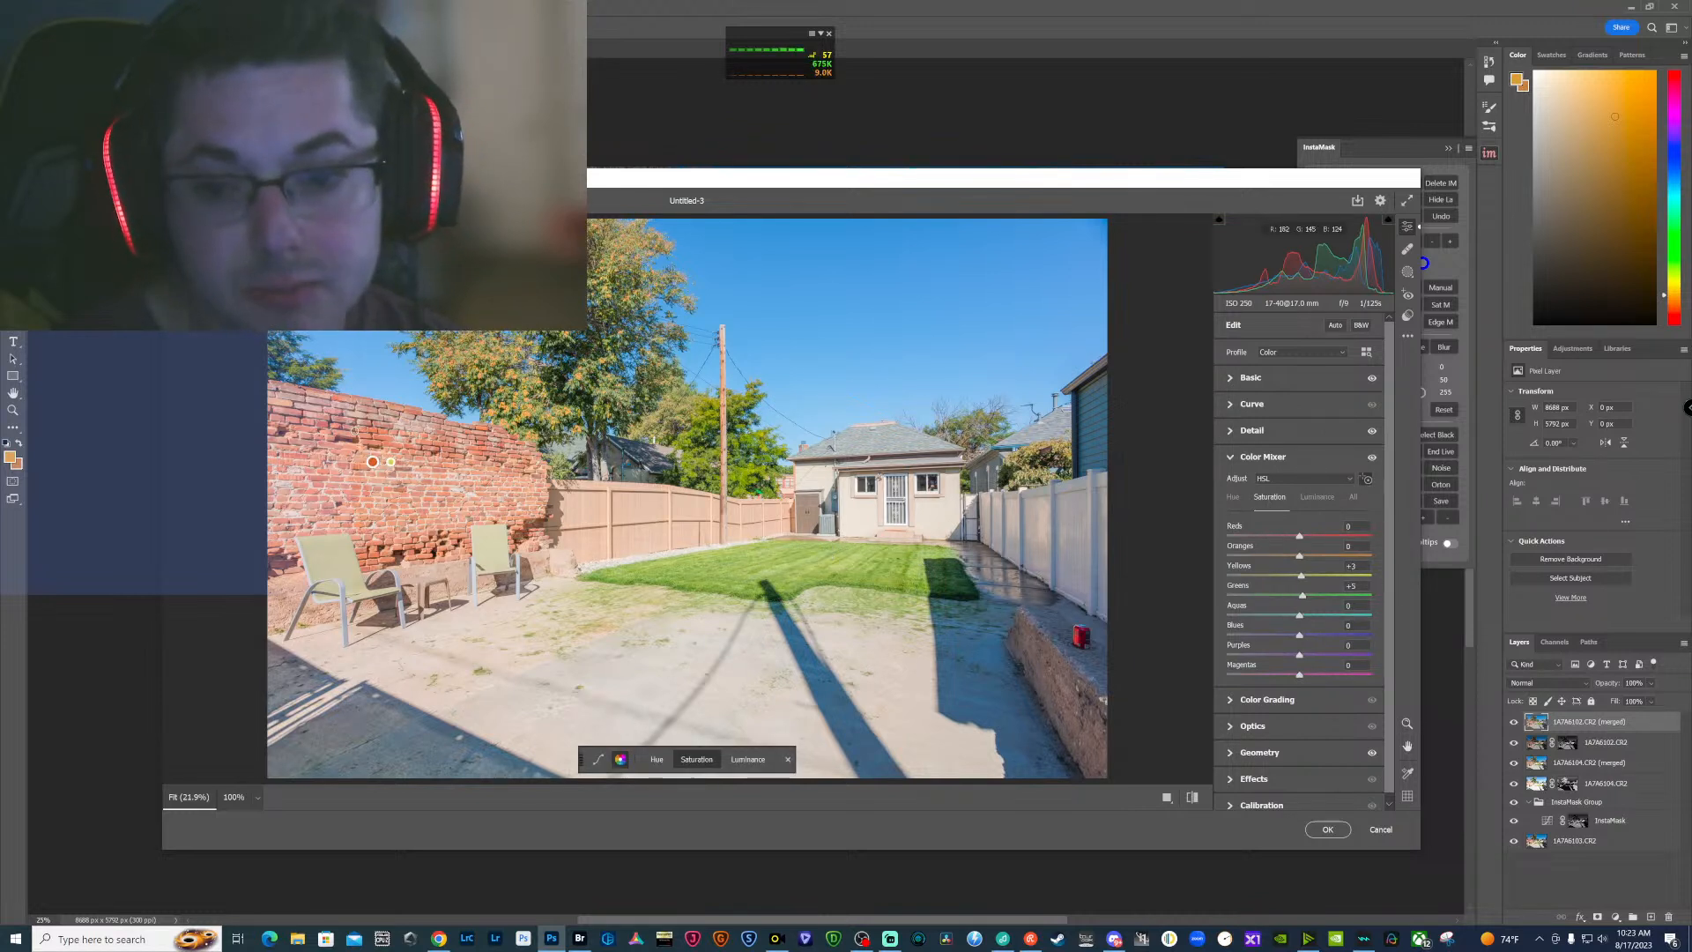
left_click_drag(333, 421, 455, 421)
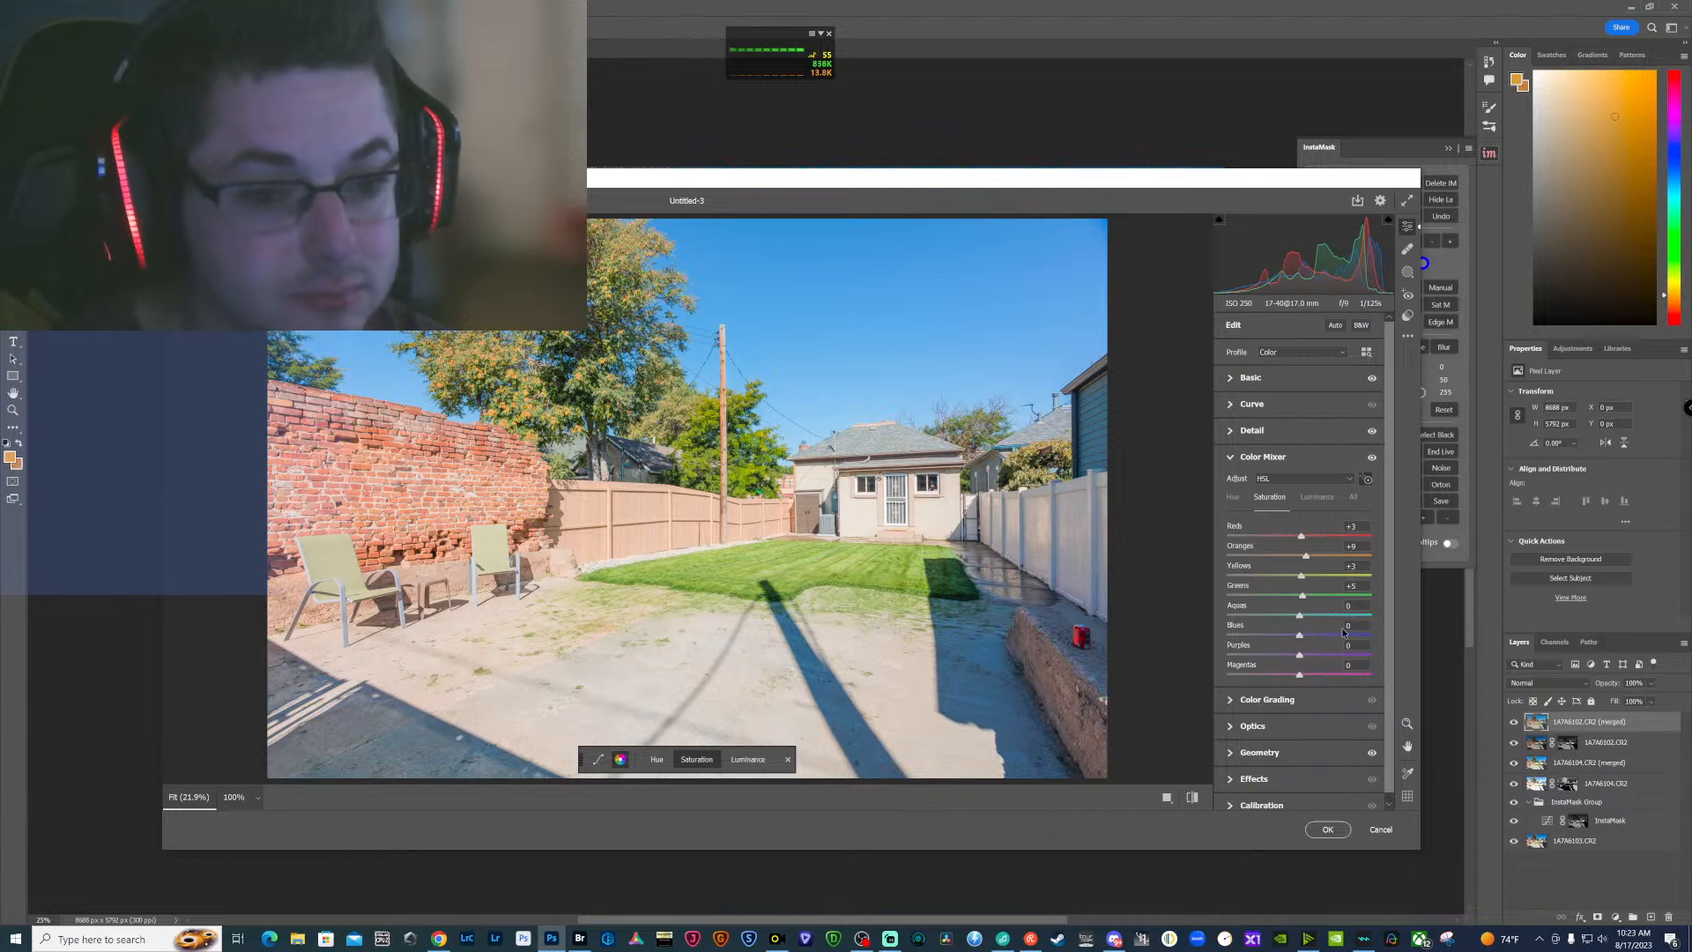
Set the Color Mixer luminance to Yellows -6 and Greens -6, fine-tune the exposure and apply the Camera Raw adjustments
left_click(1316, 497)
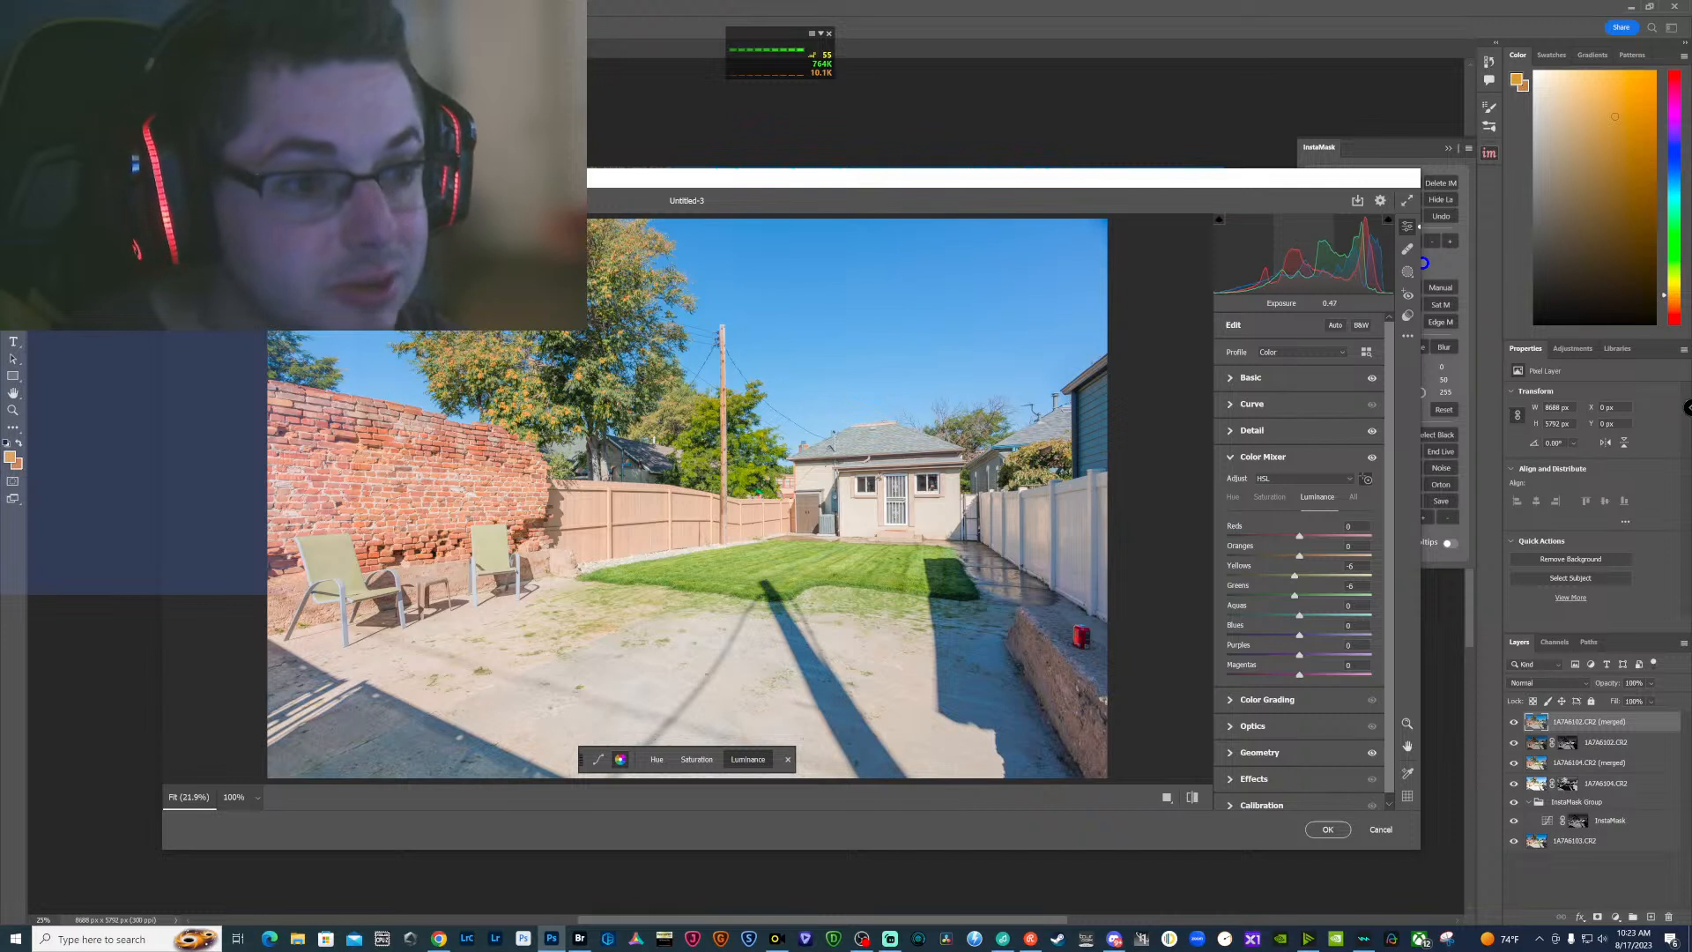
left_click_drag(1307, 255, 1303, 255)
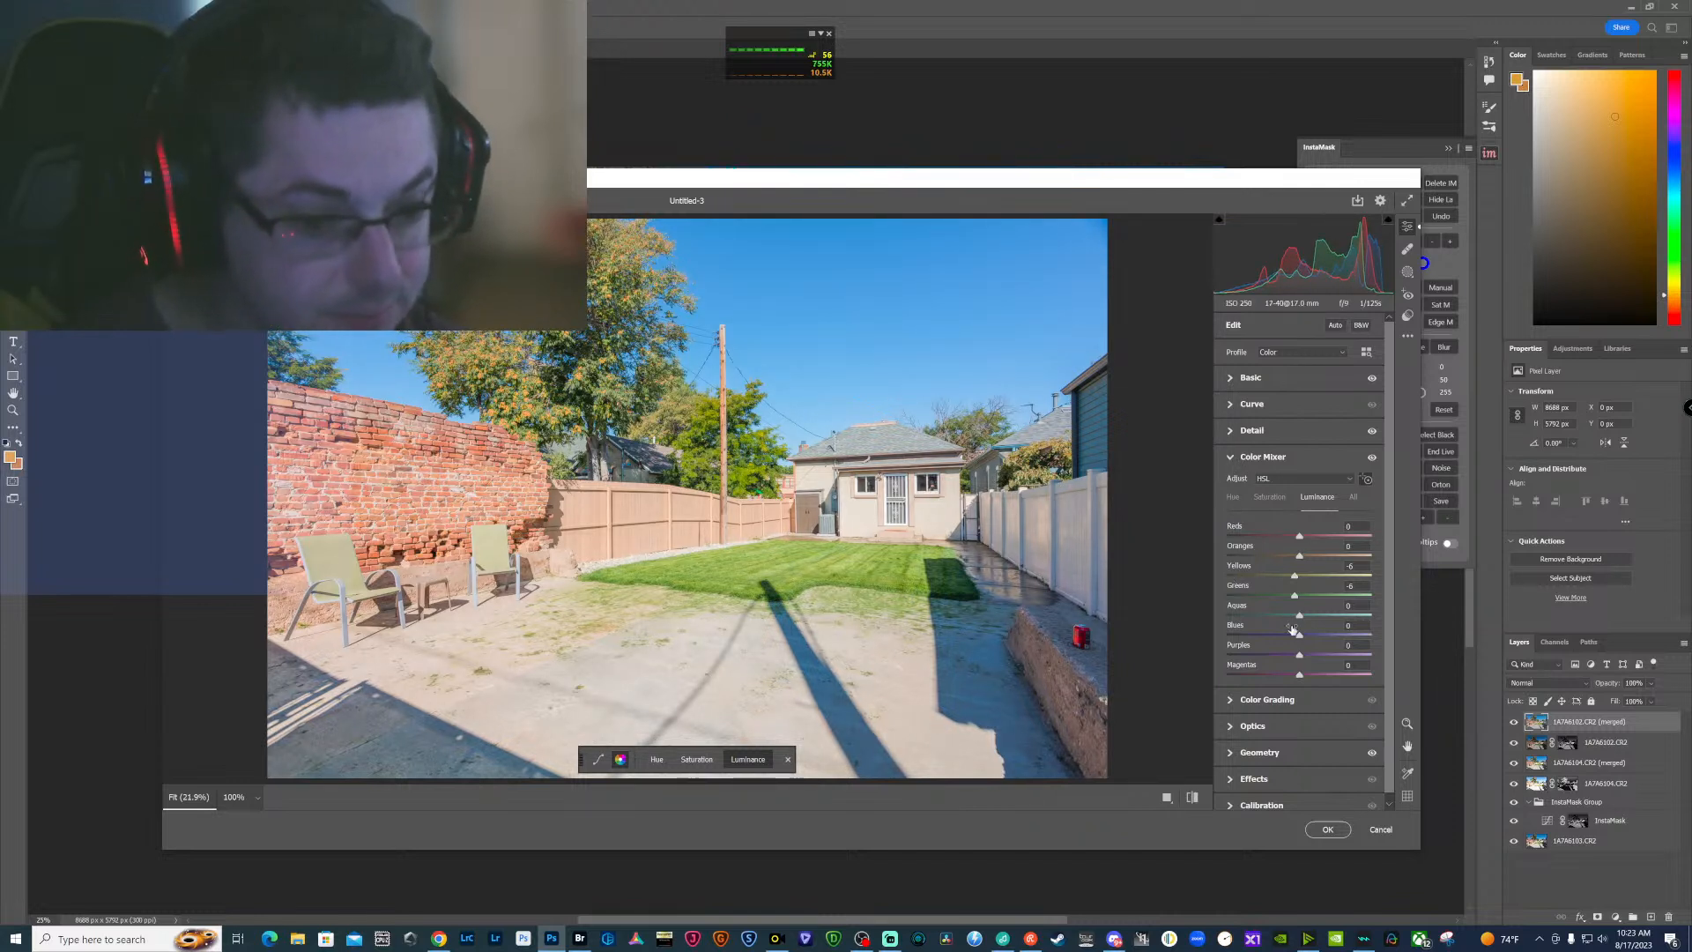
left_click(1327, 831)
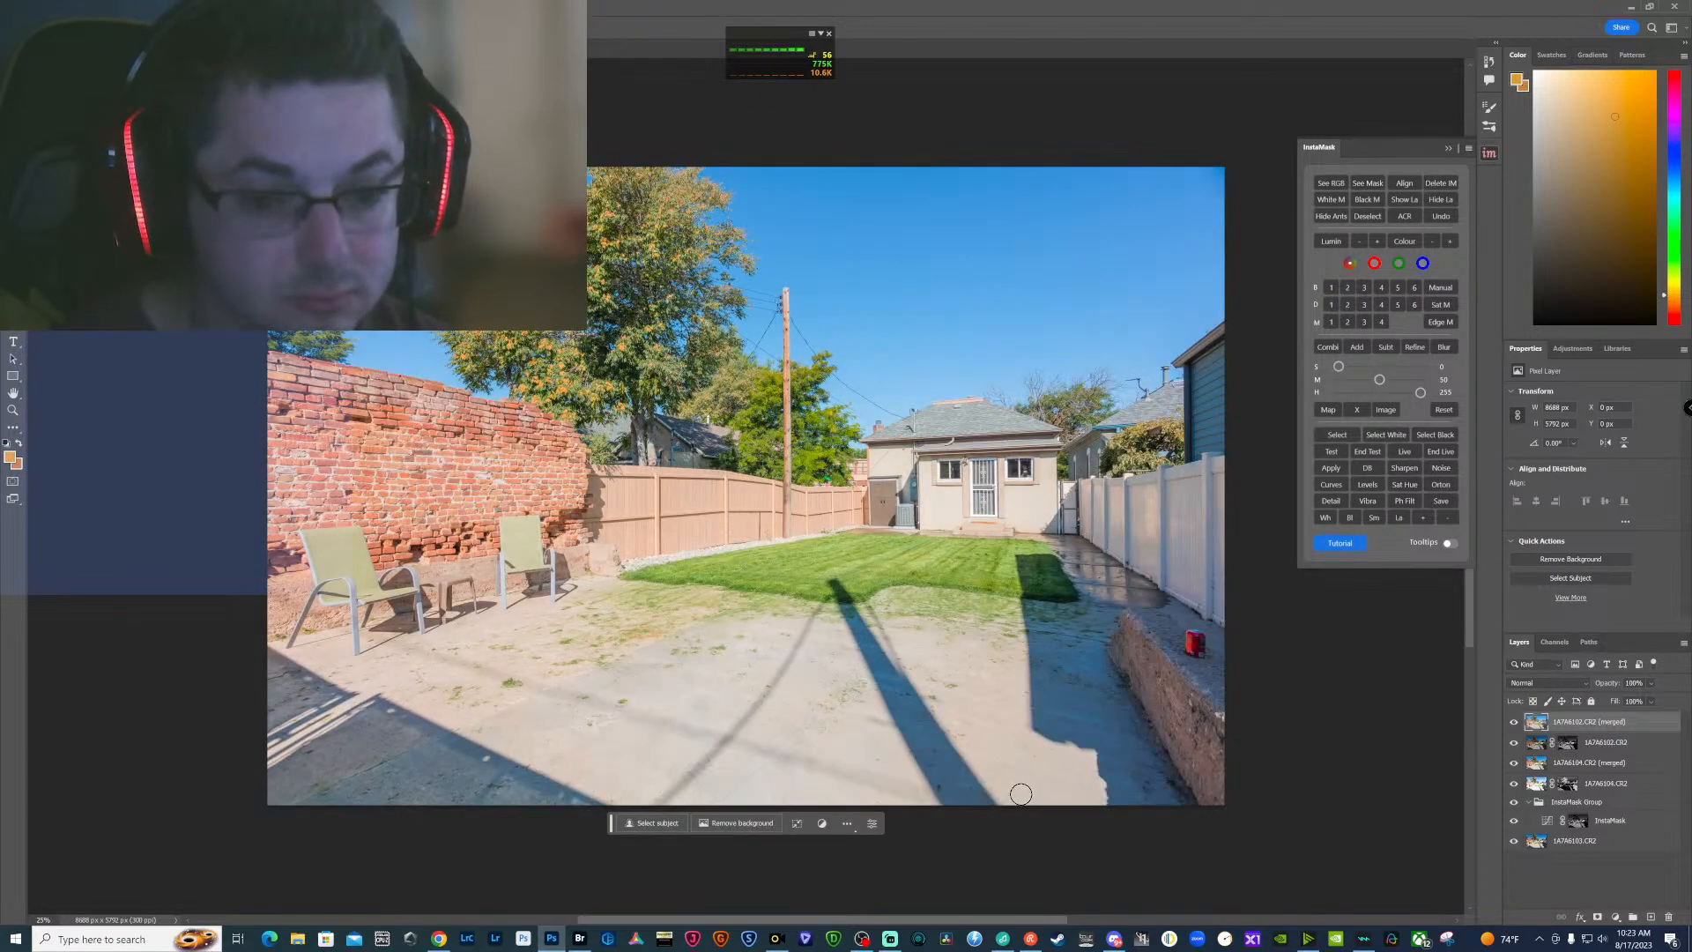
Save the finished backyard image to disk, choosing its file type when saving
left_click(432, 50)
left_click(817, 349)
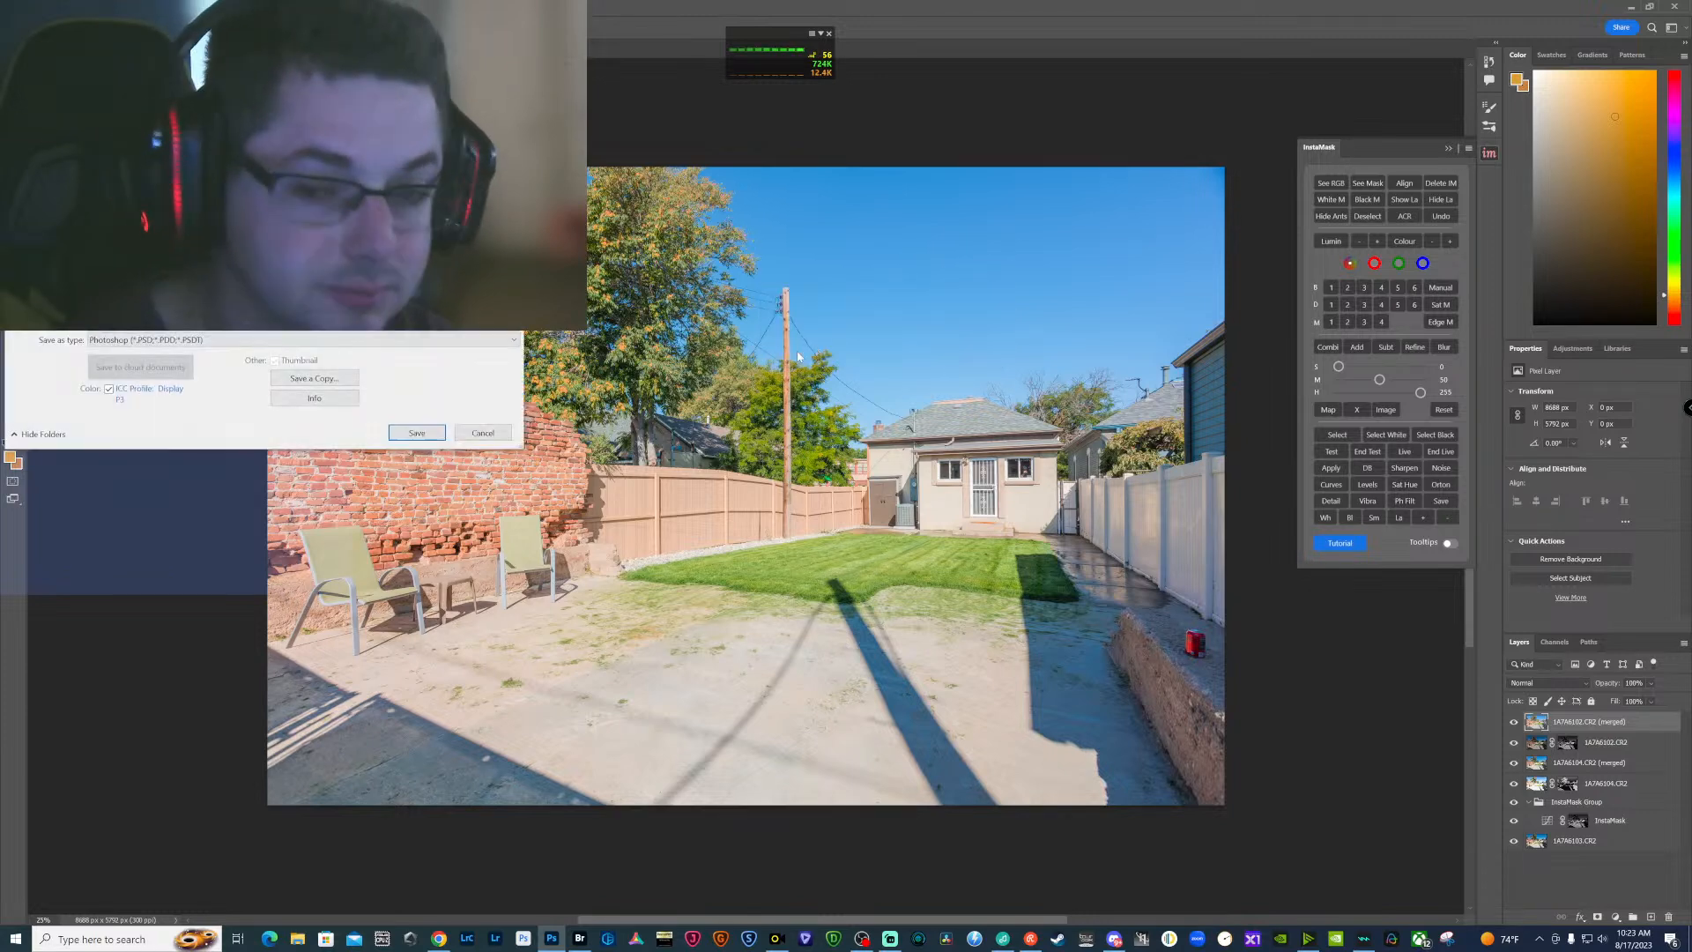
left_click(212, 340)
left_click(212, 361)
left_click(438, 434)
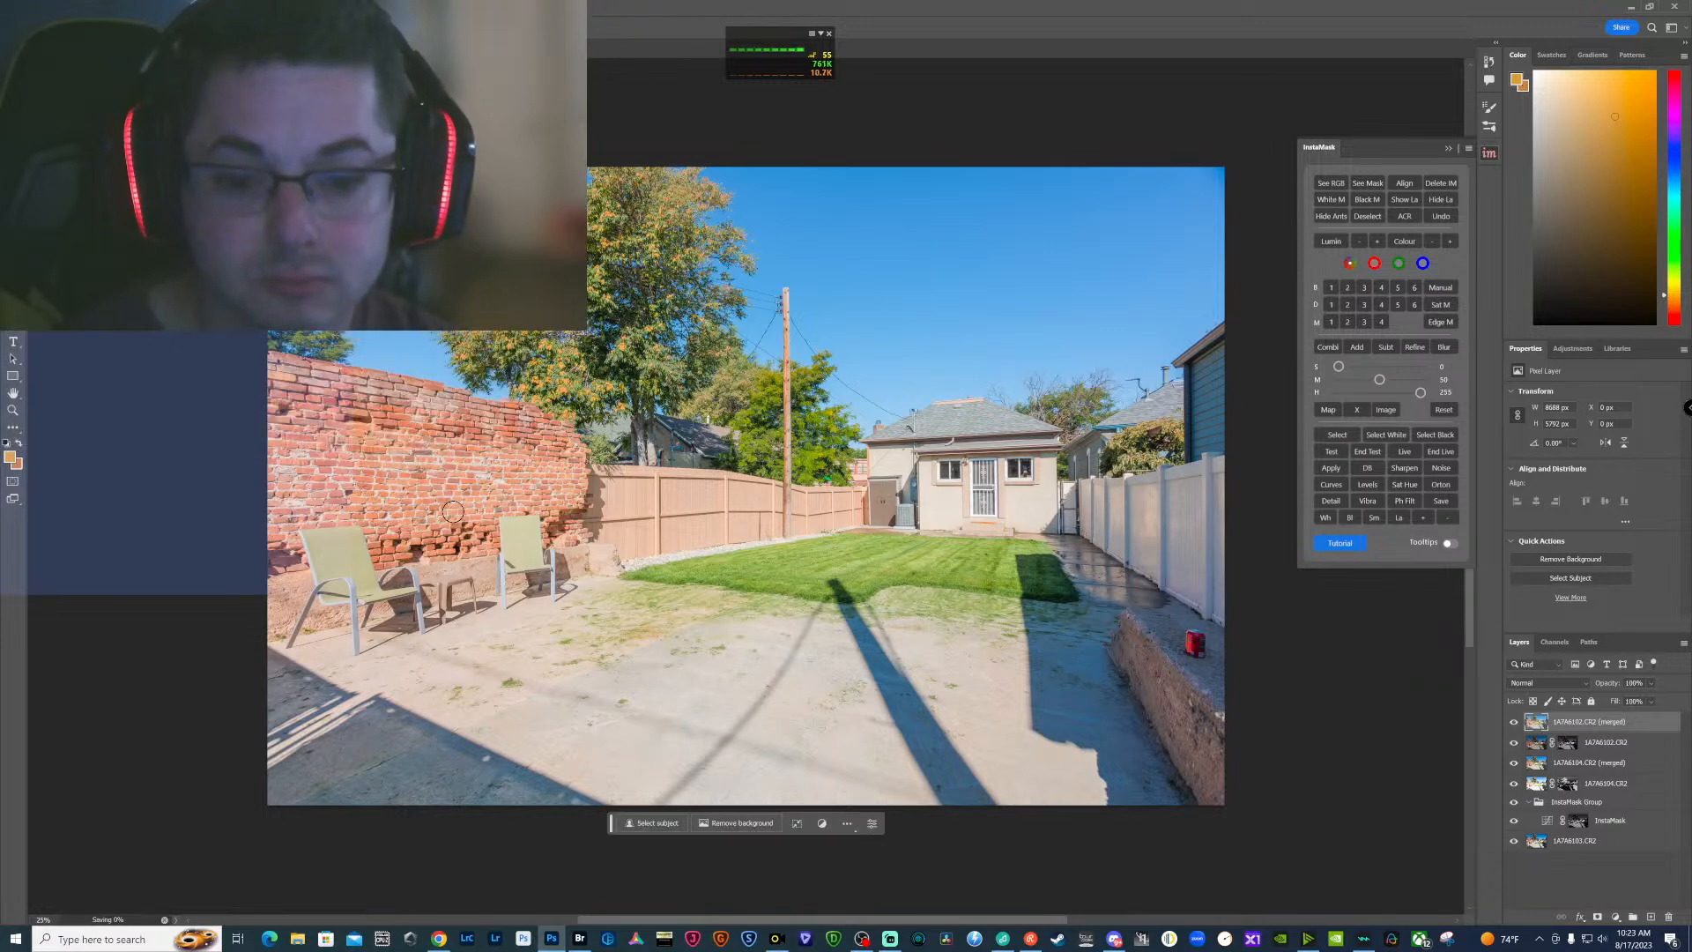
Switch to Bridge and label the bracket set 1A7A6100 through 1A7A6104 as Approved
left_click(580, 939)
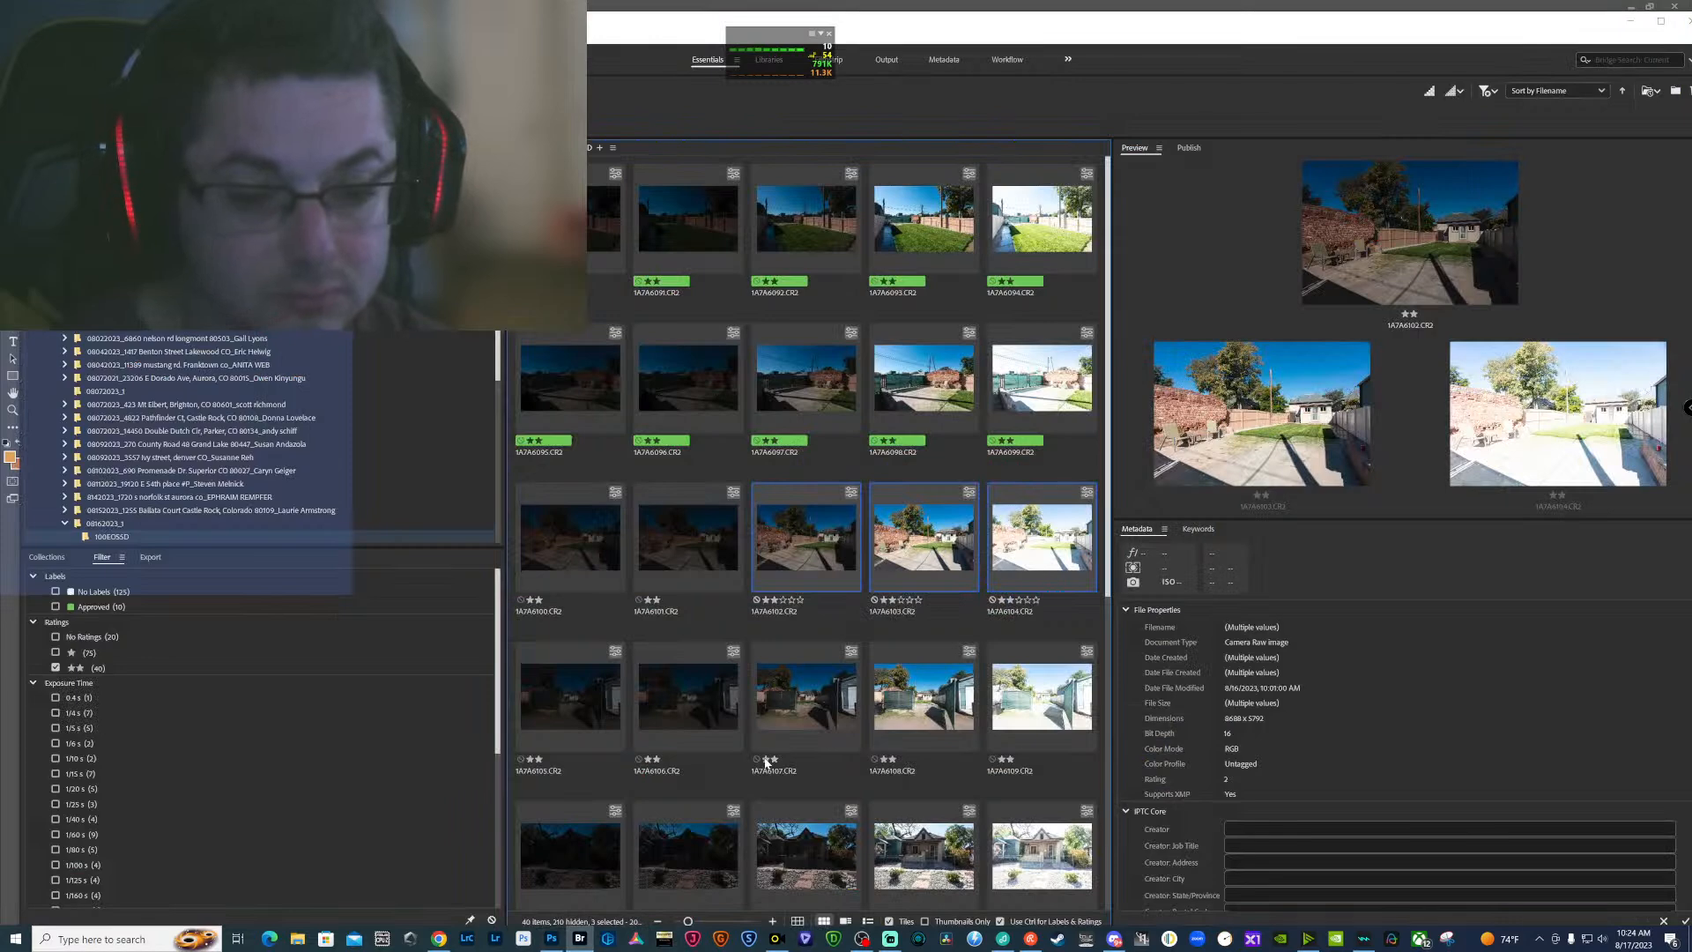
left_click(546, 551)
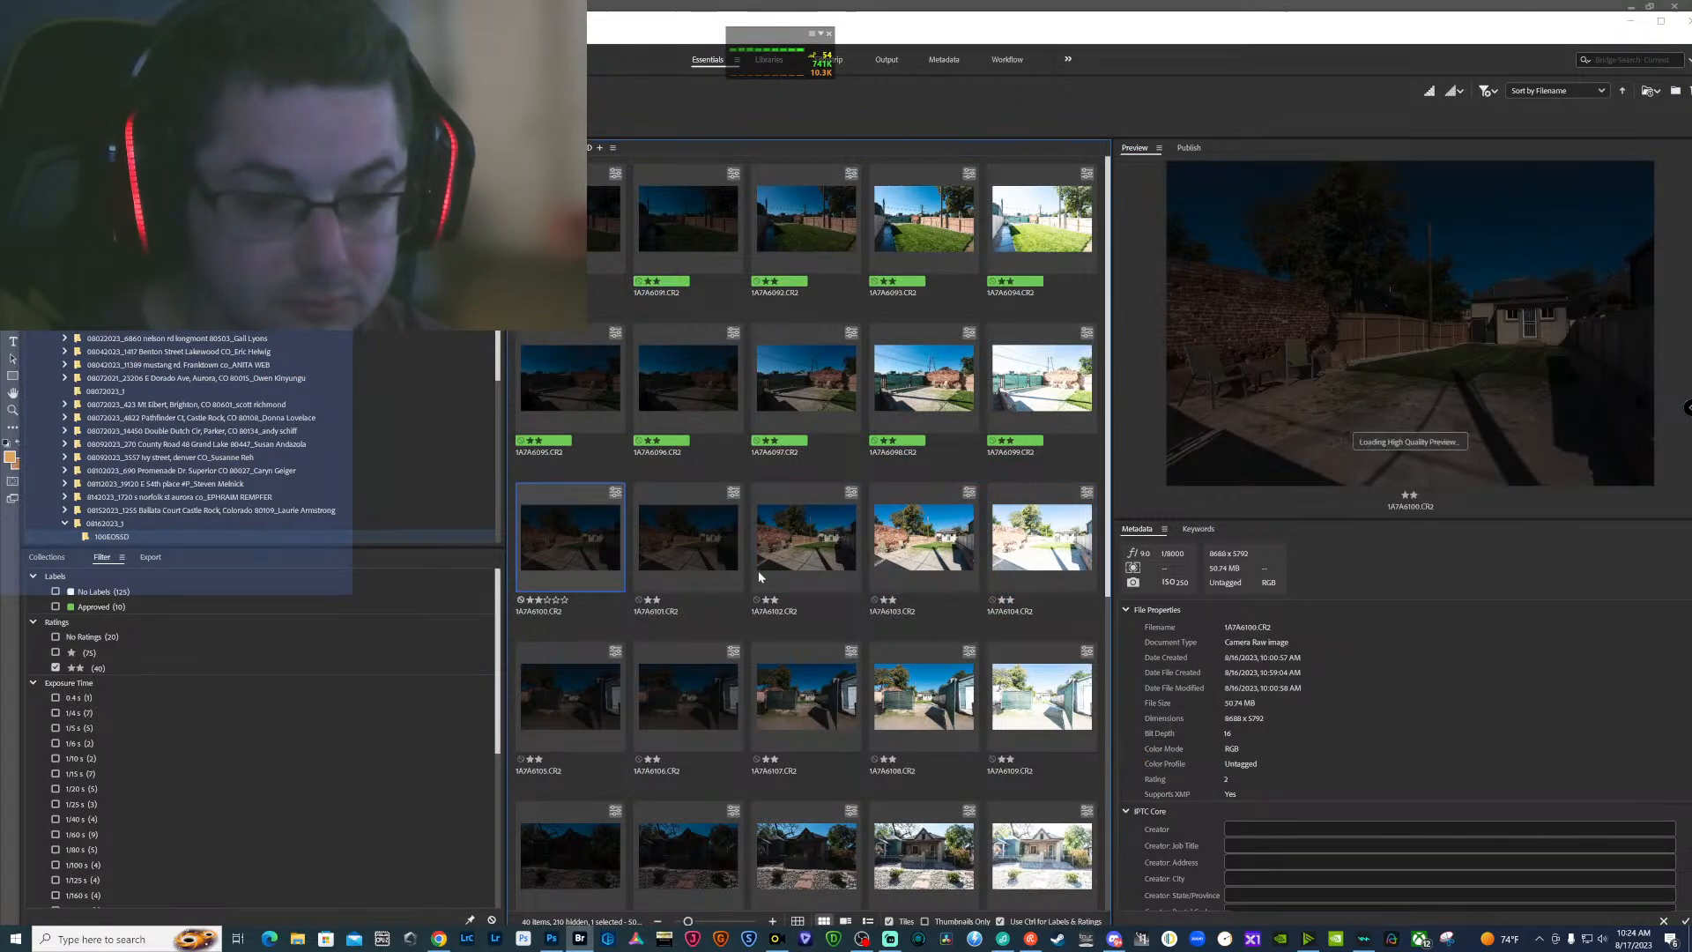
left_click(1043, 555, "shift")
right_click(1042, 556)
mouse_move(1086, 519)
left_click(1226, 556)
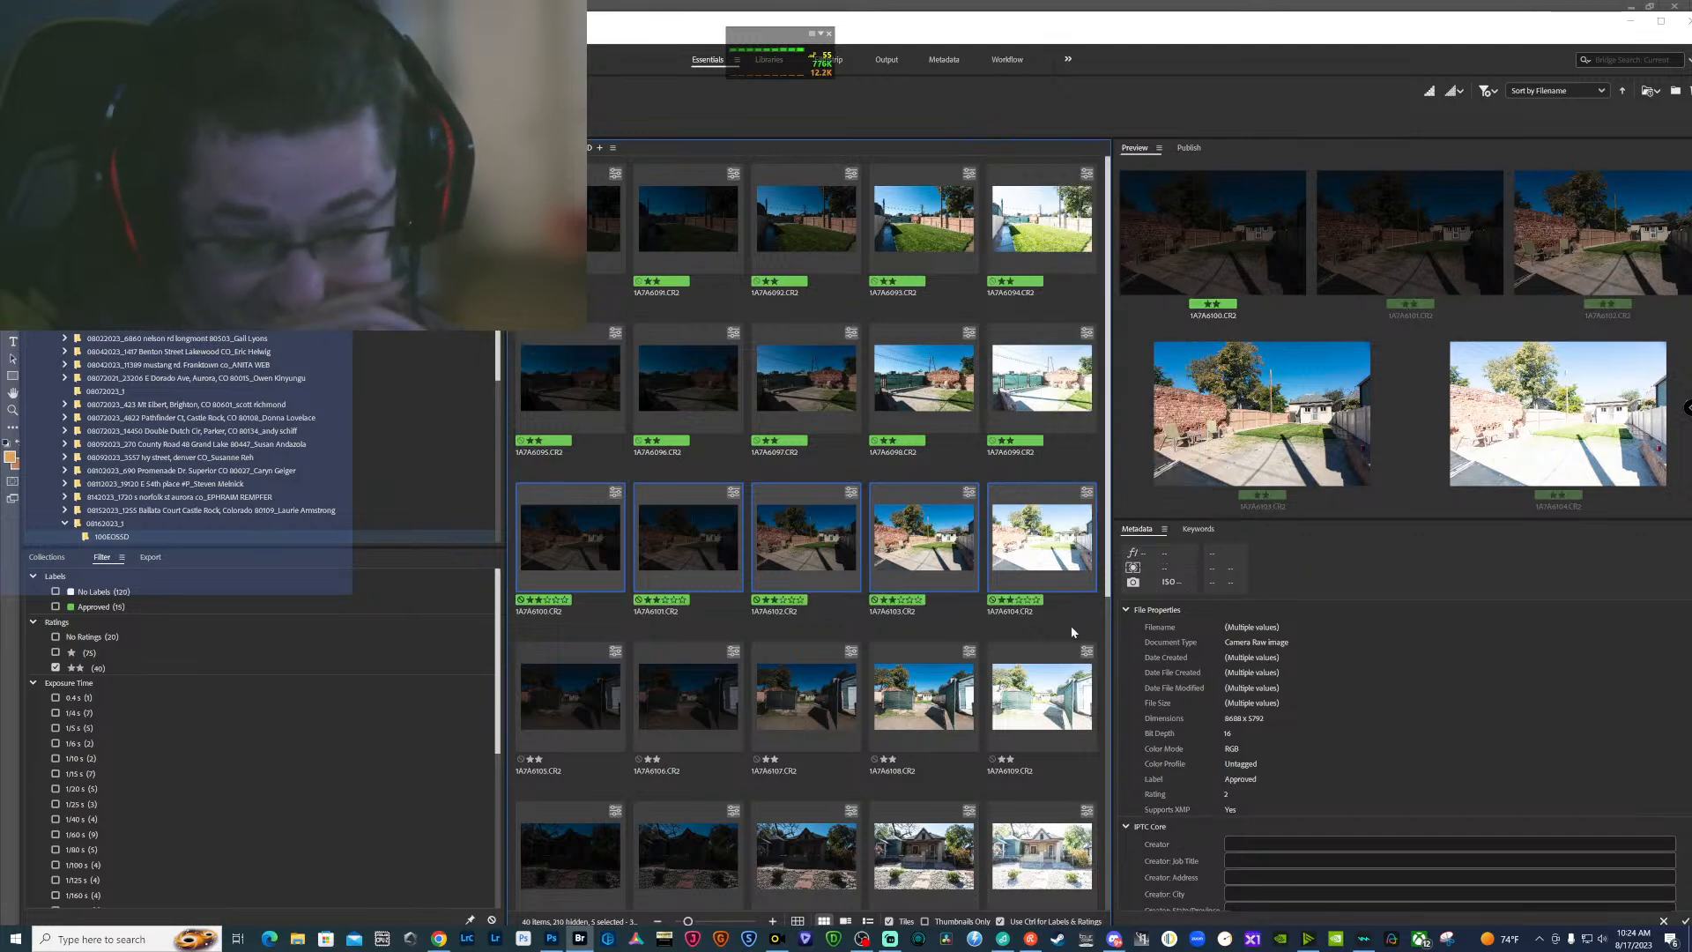
Select exposures 1A7A6107 through 1A7A6109 of the gate view and load them as layers of one Photoshop document
left_click(1039, 696)
left_click(904, 695)
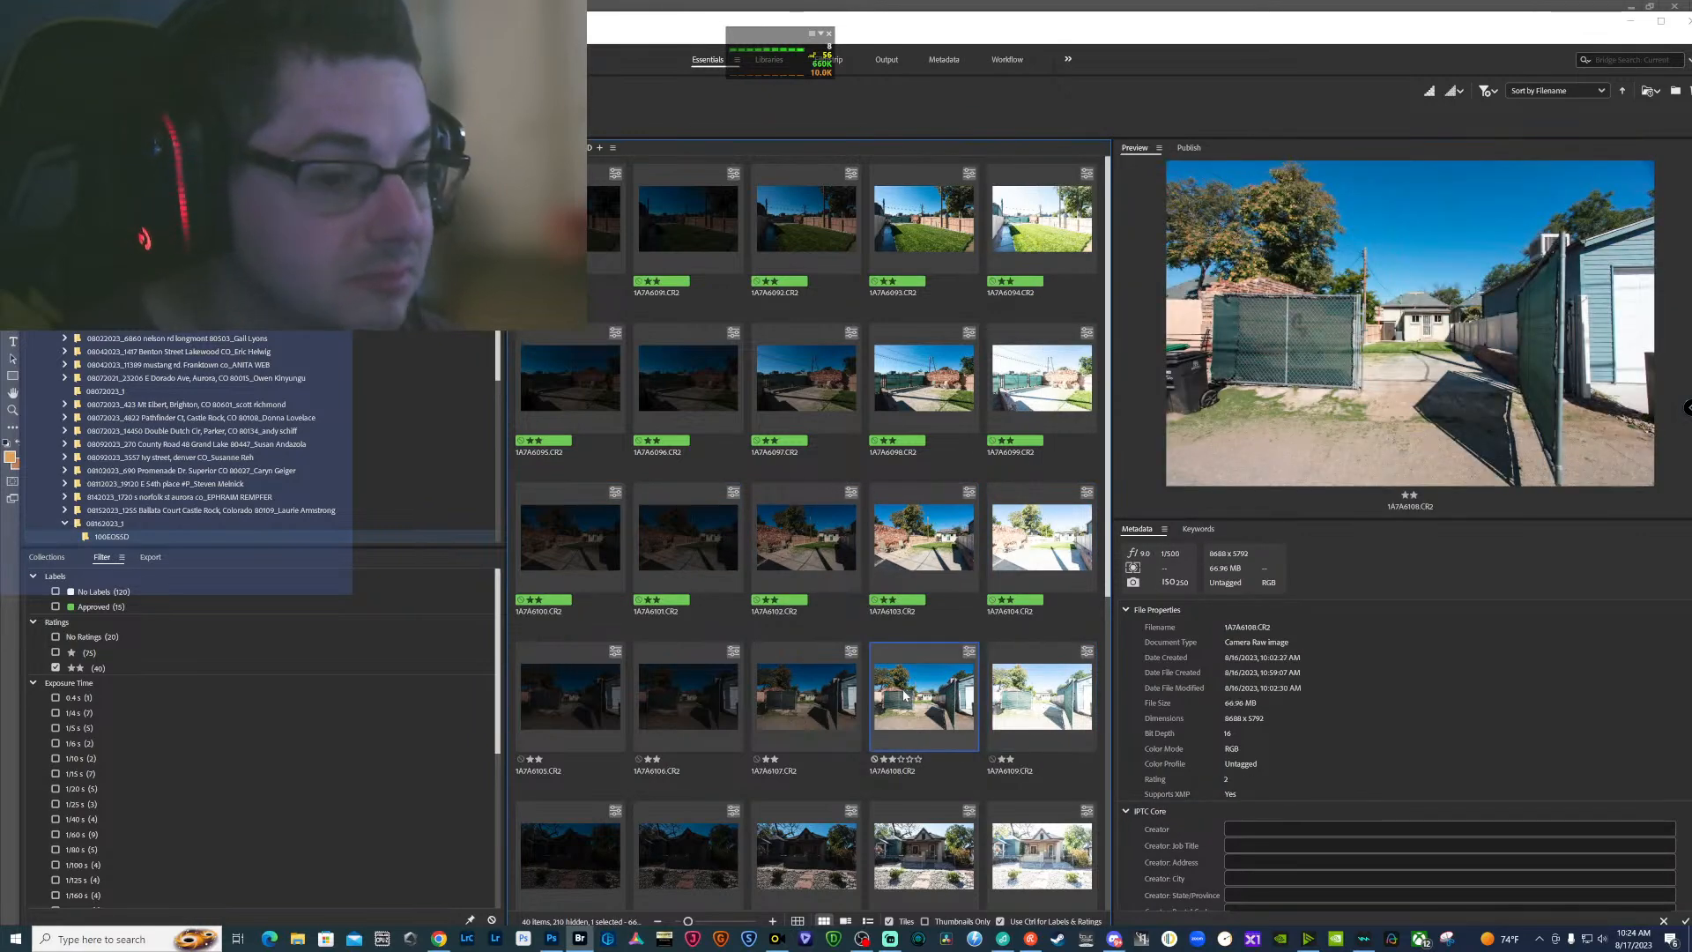
left_click(837, 676)
left_click(1038, 709, "shift")
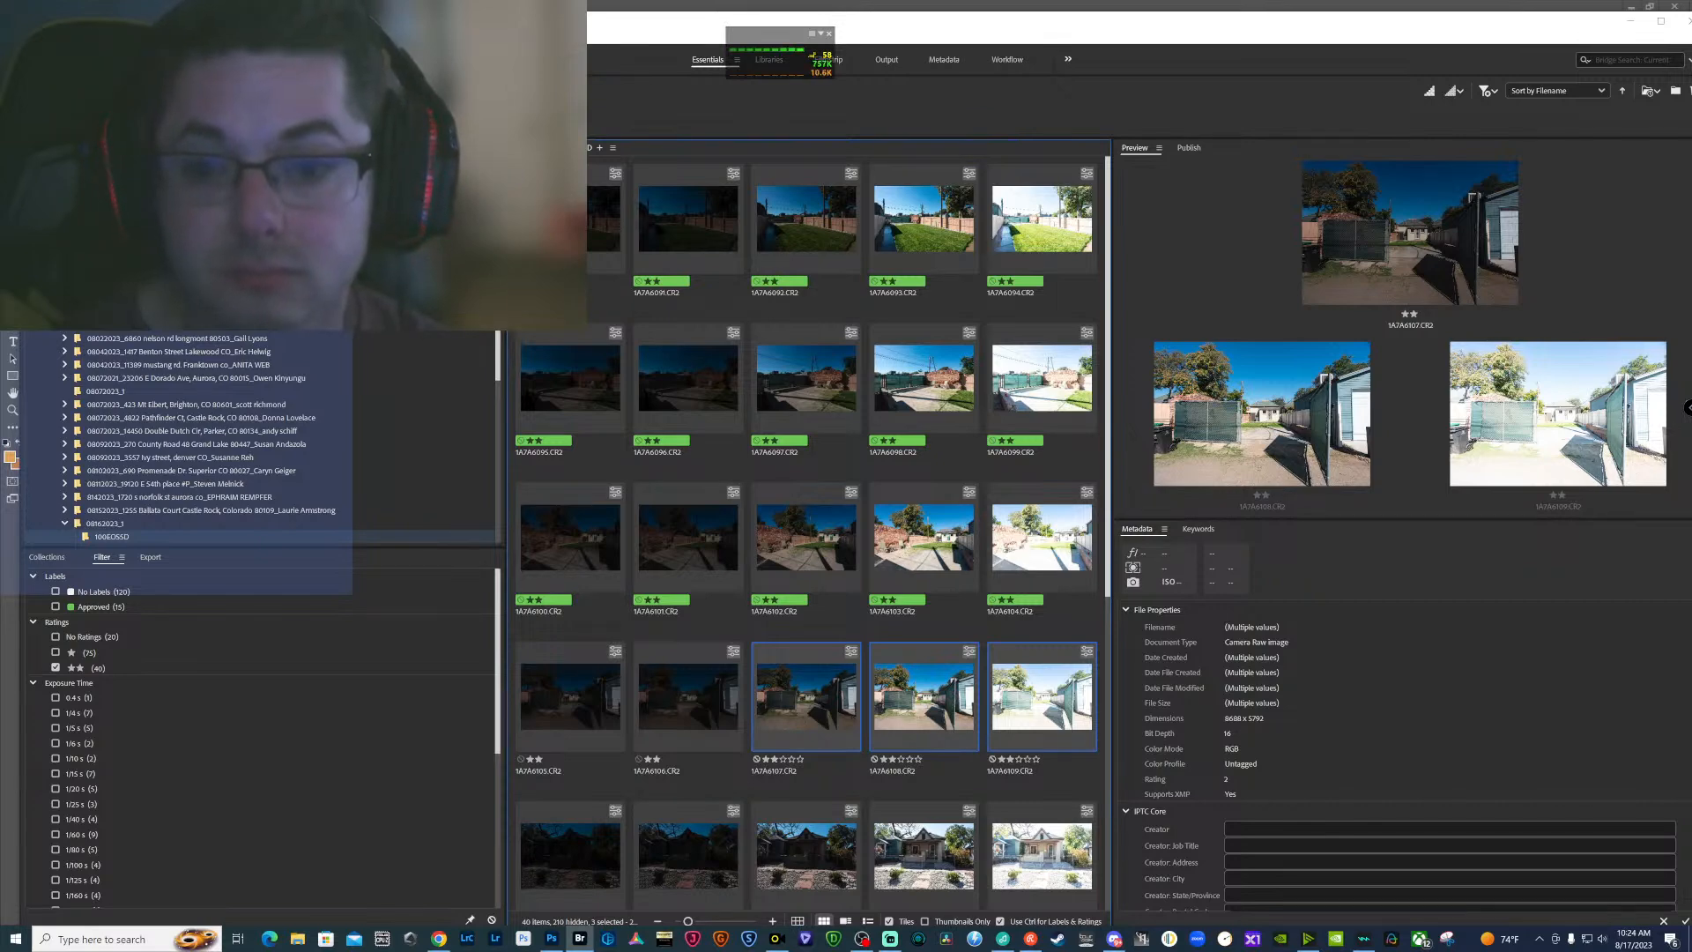
key("alt+Tab")
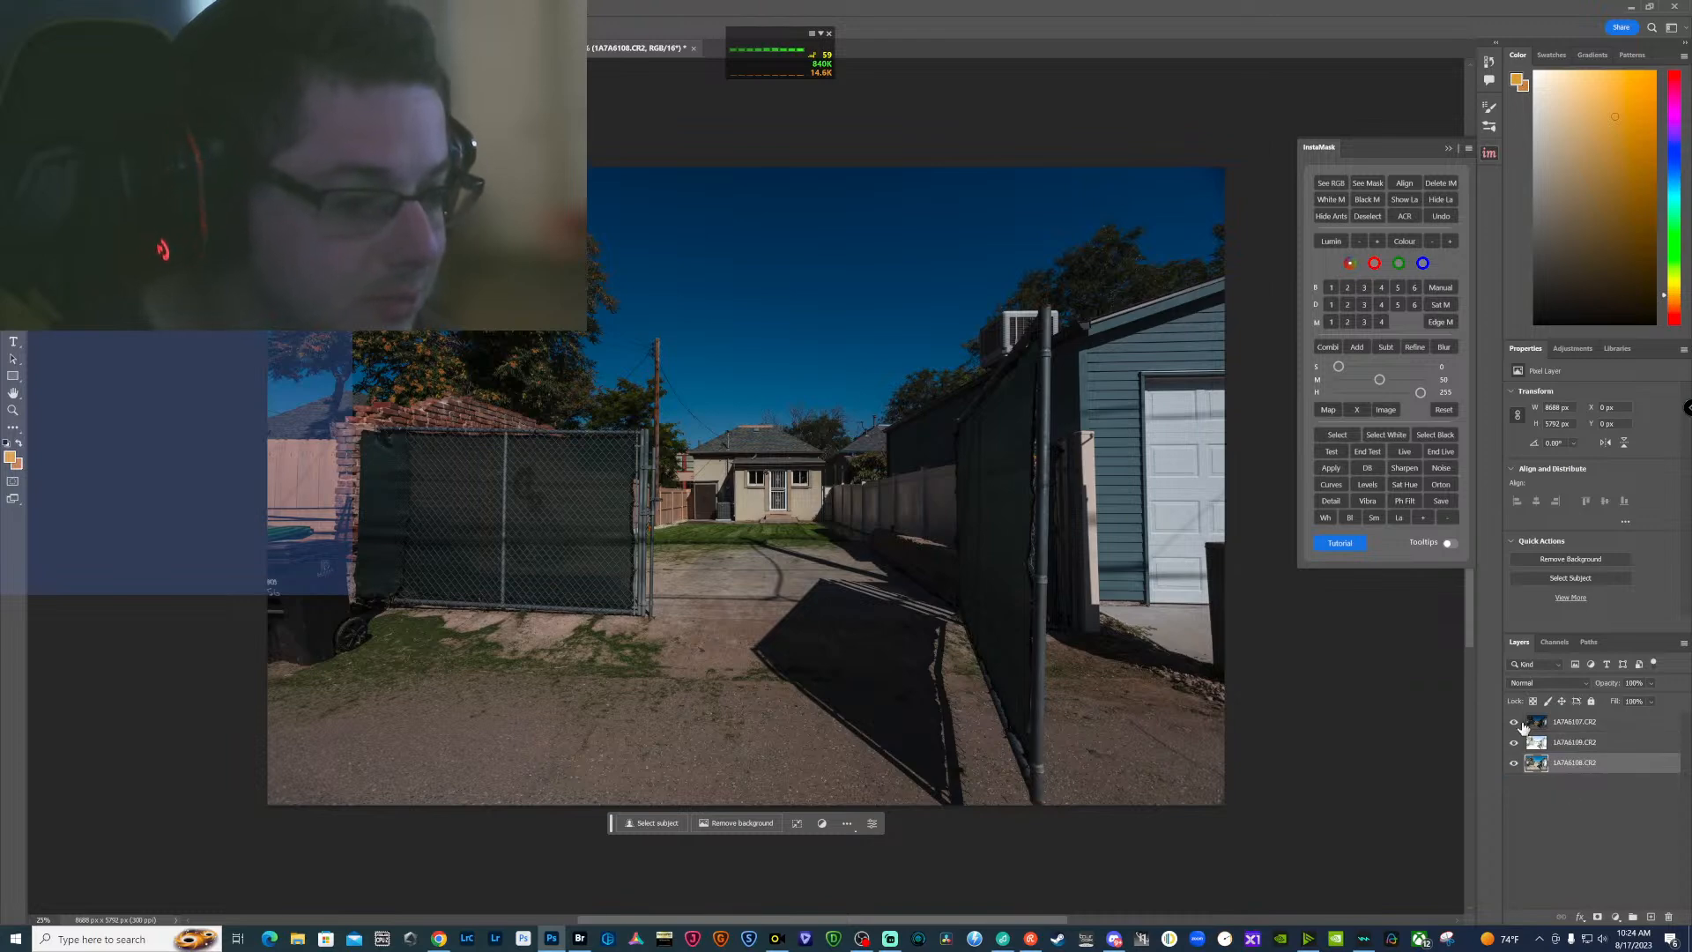
Apply Camera Raw to the 1A7A6109 layer with Exposure -1.00 and Contrast 26
left_click(1538, 750)
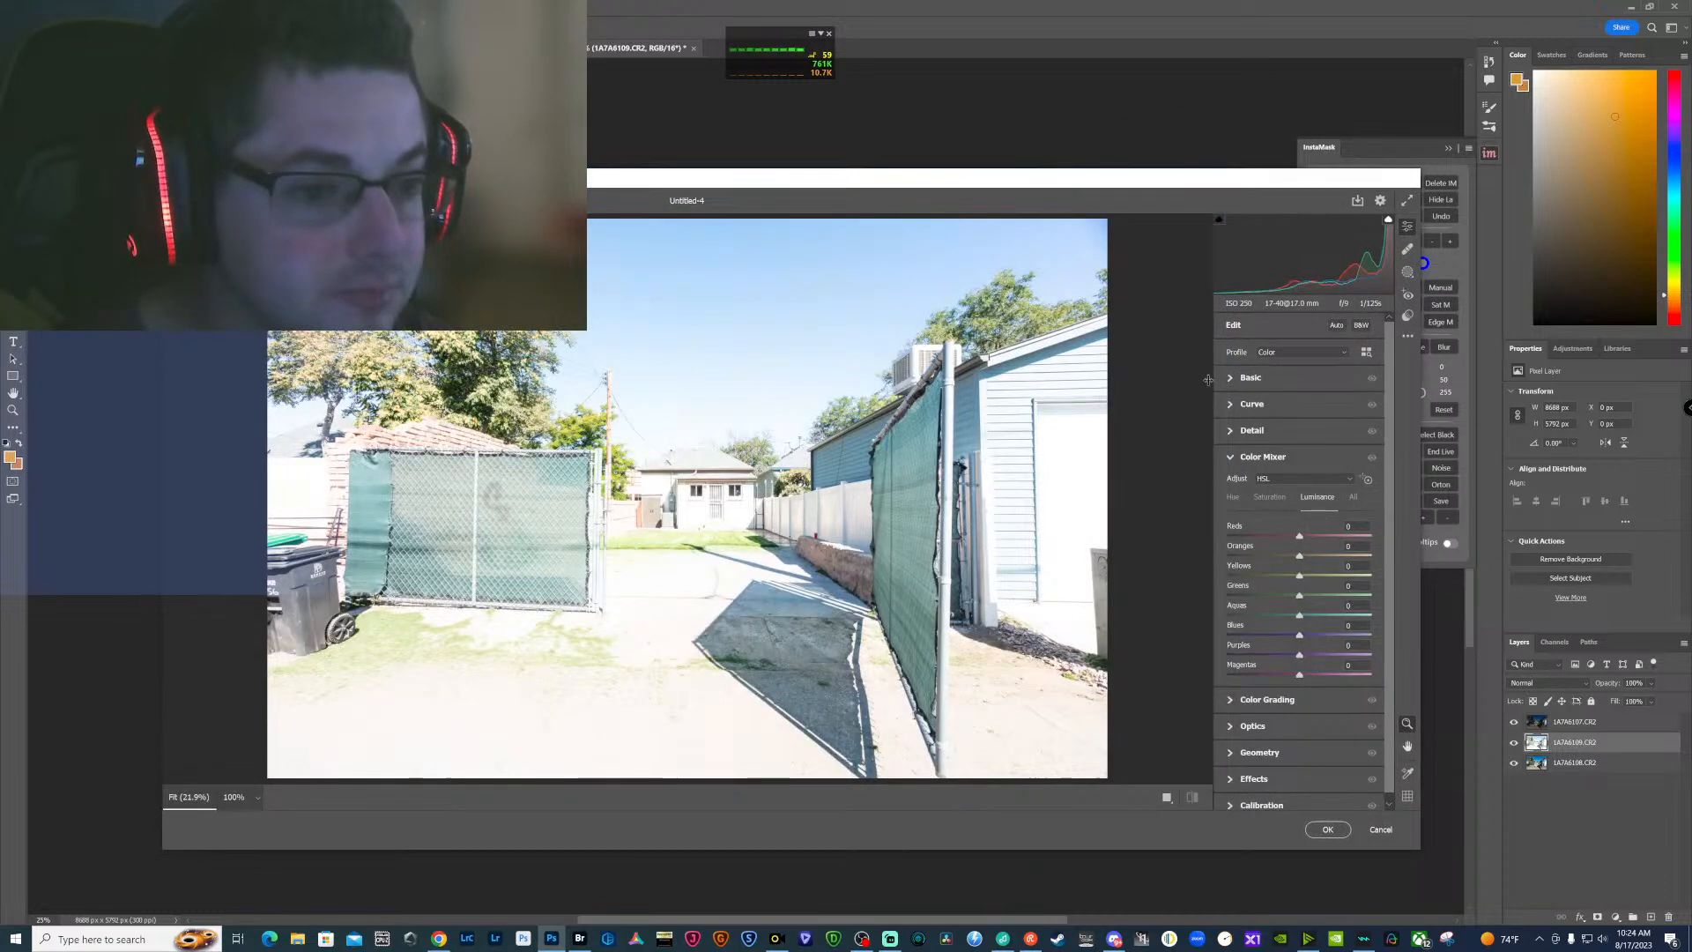
left_click(1231, 378)
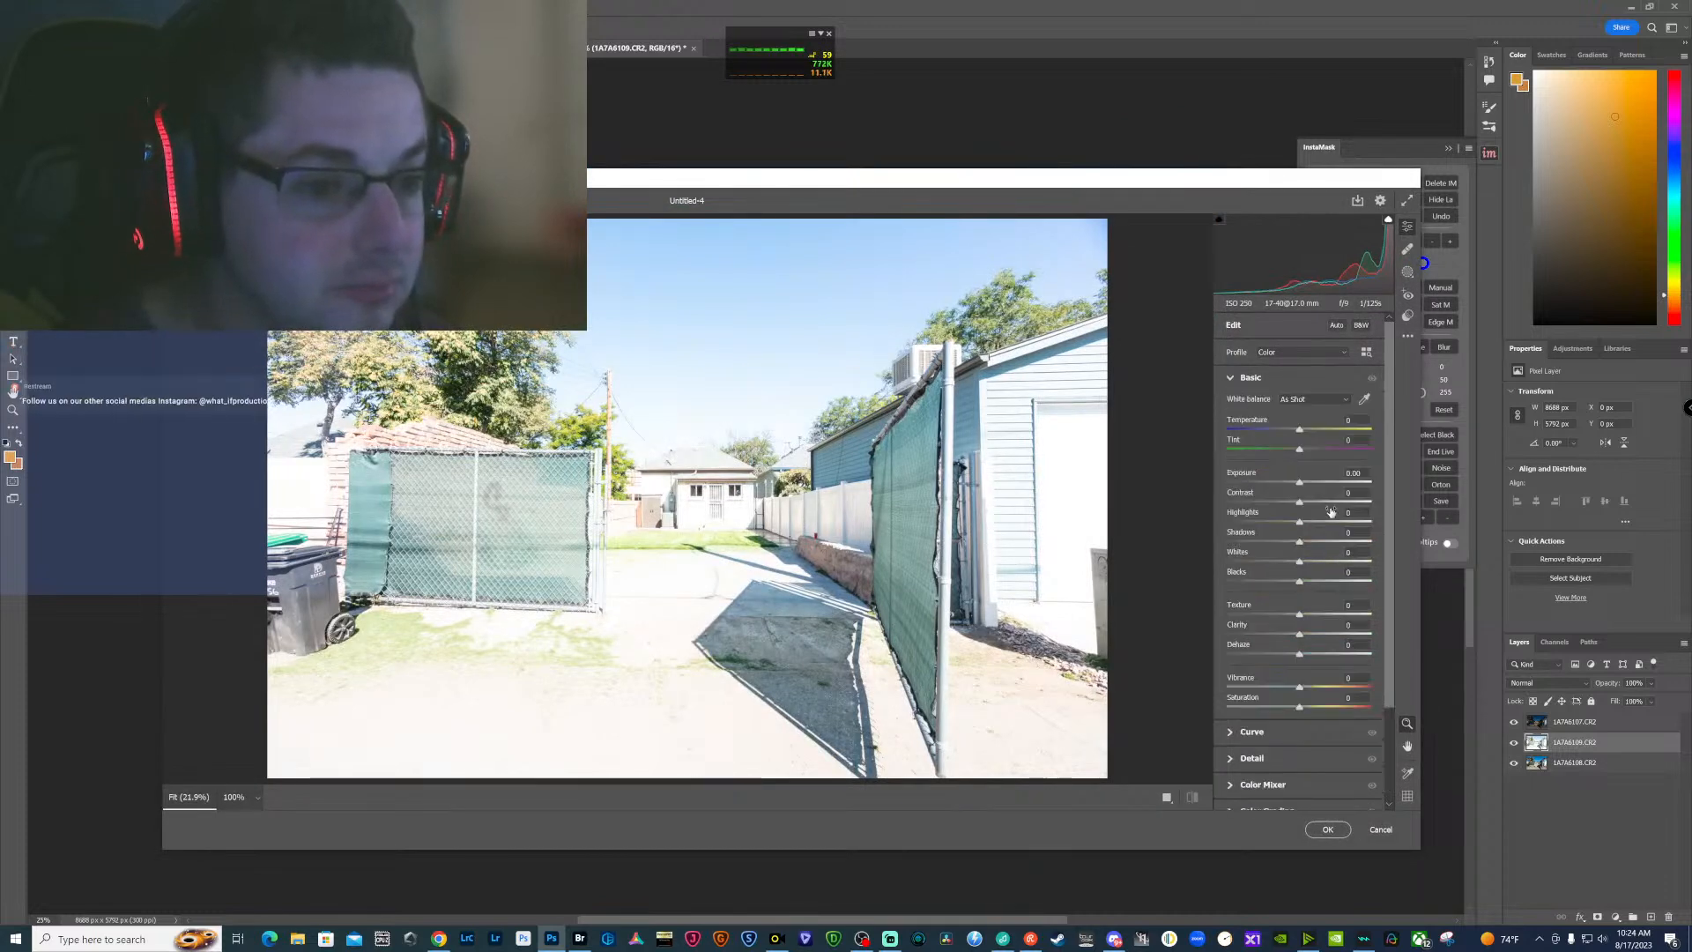
left_click(1358, 472)
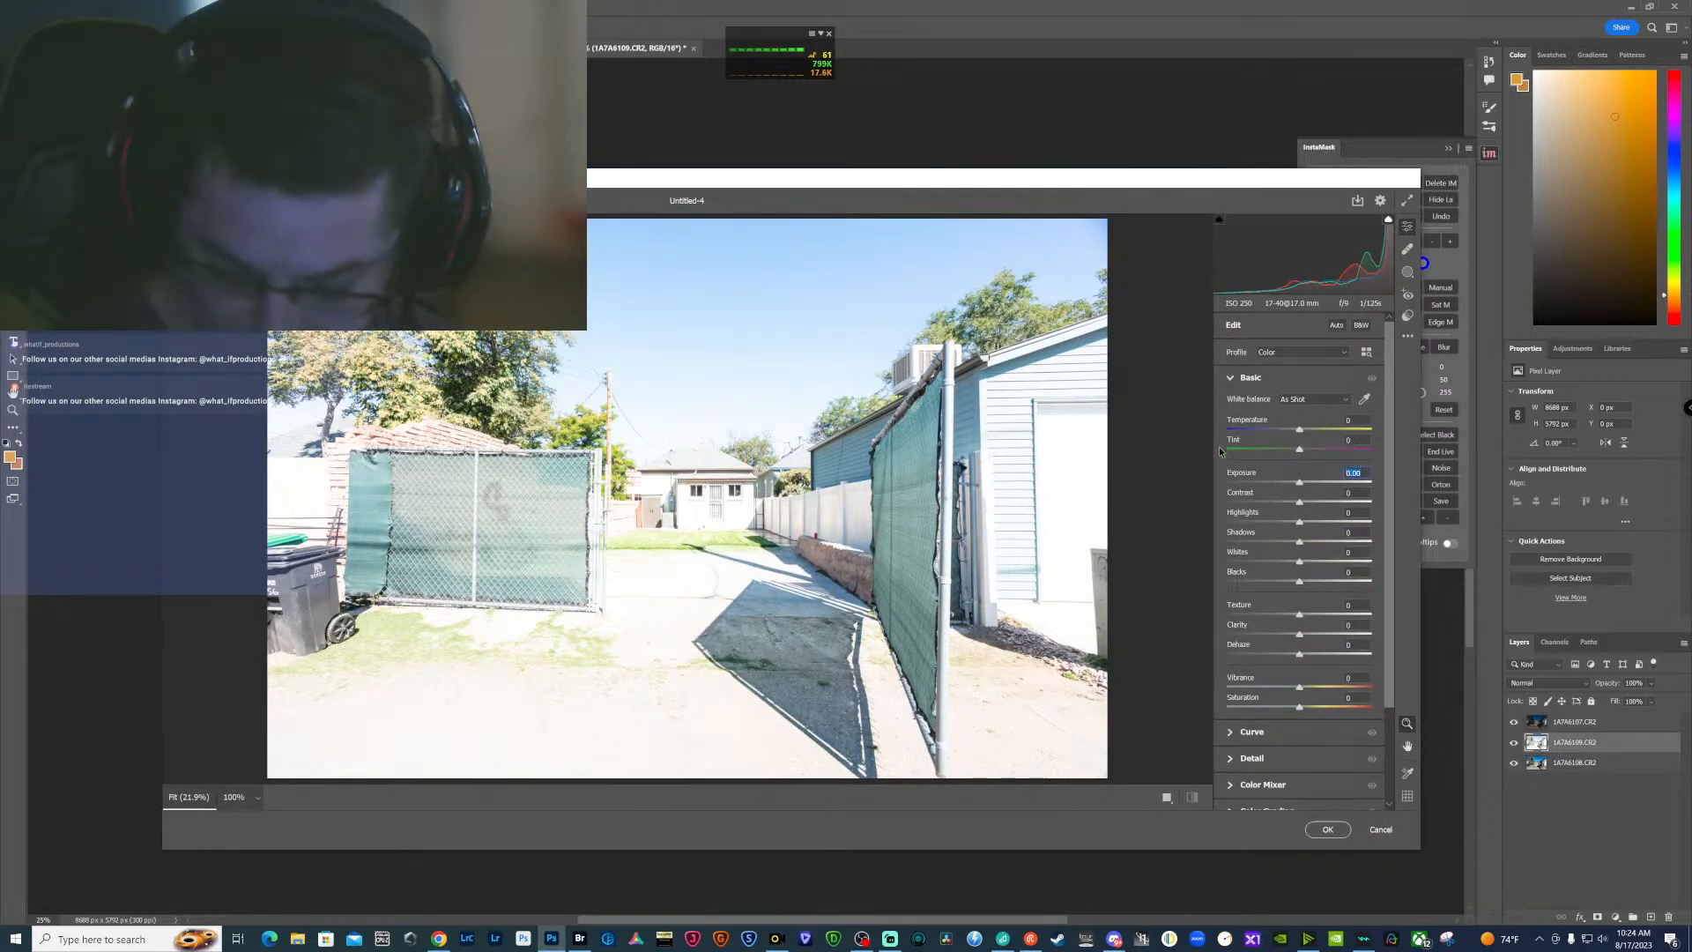
type("-1")
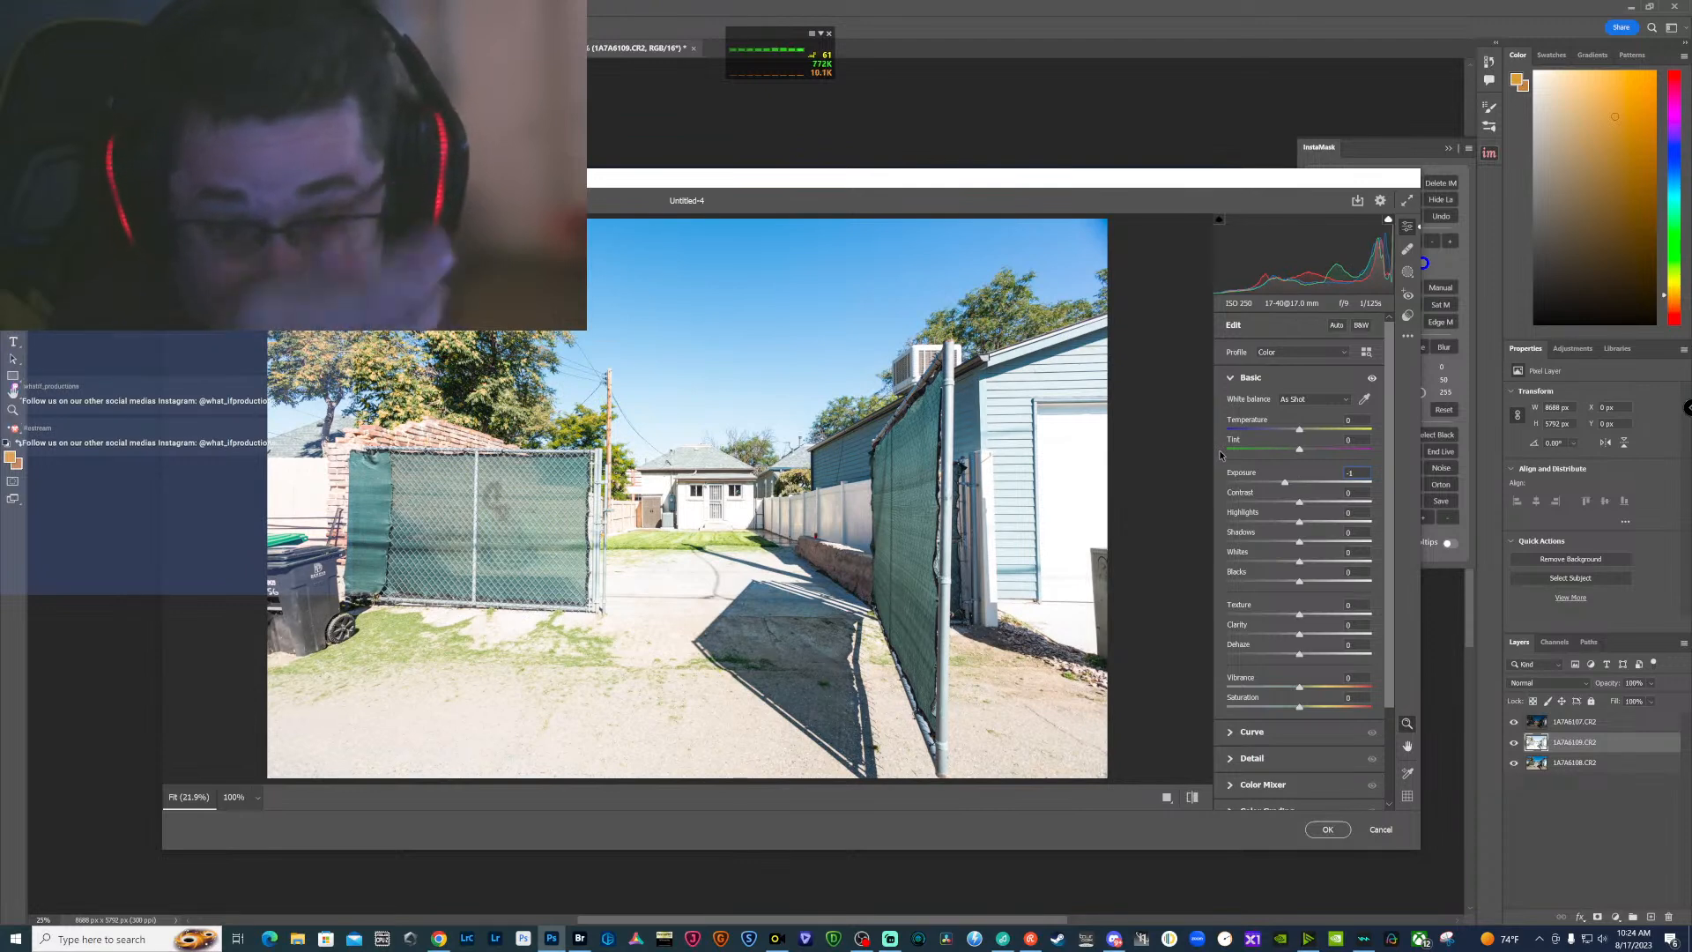
key("Tab")
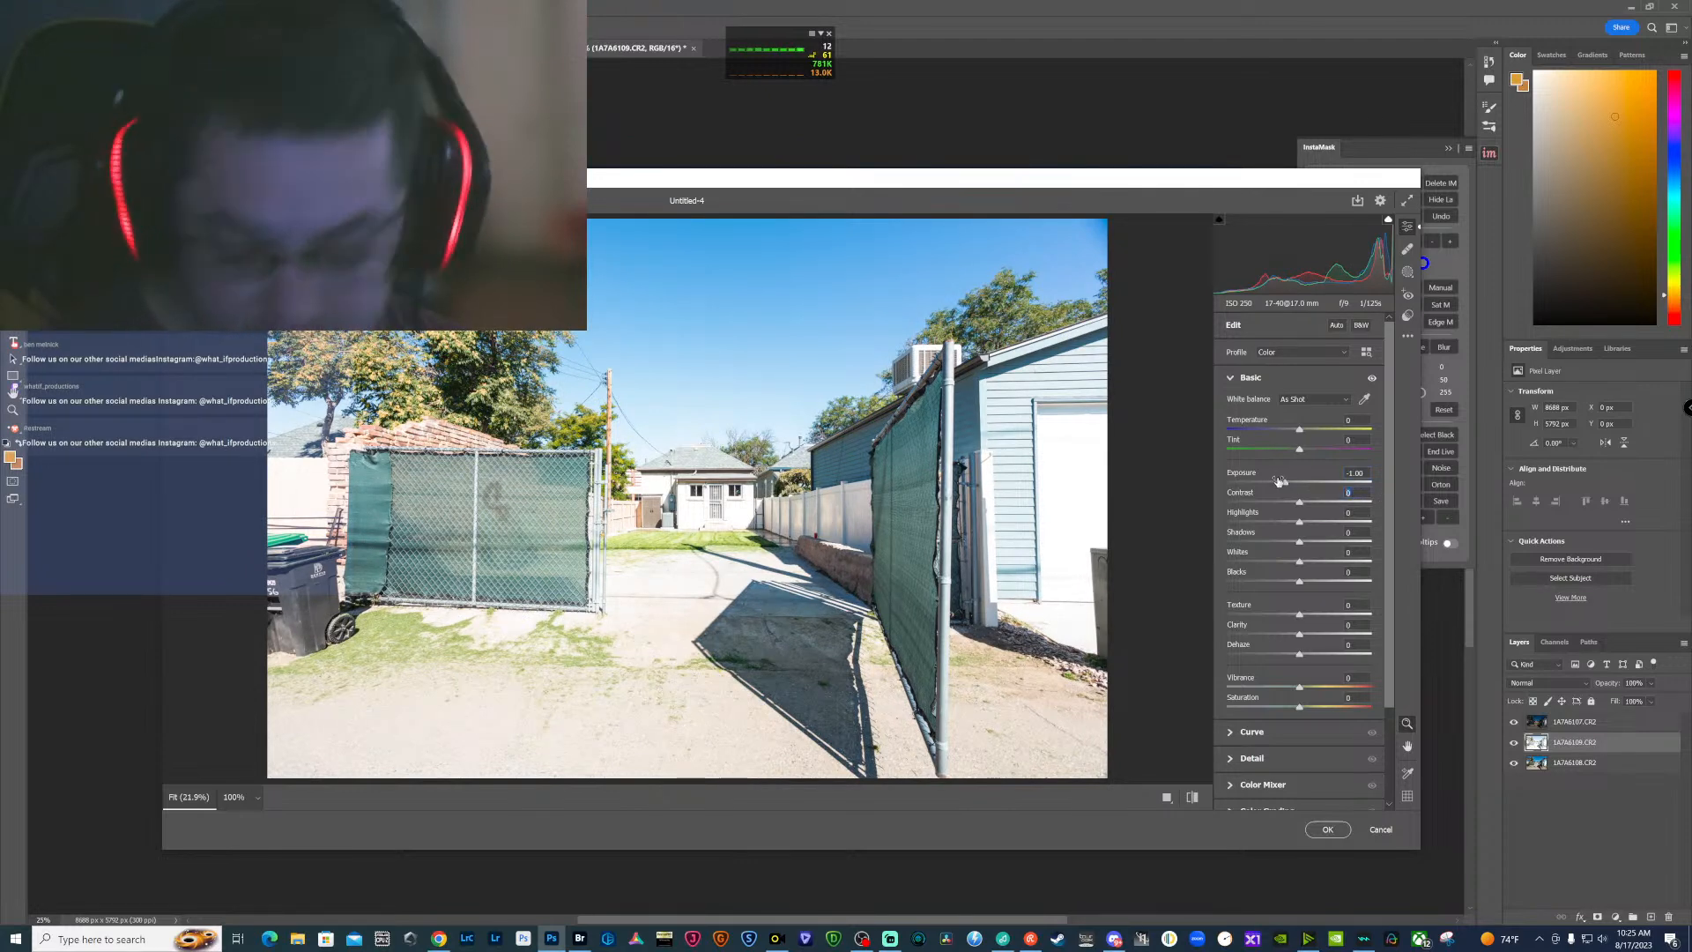
type("26")
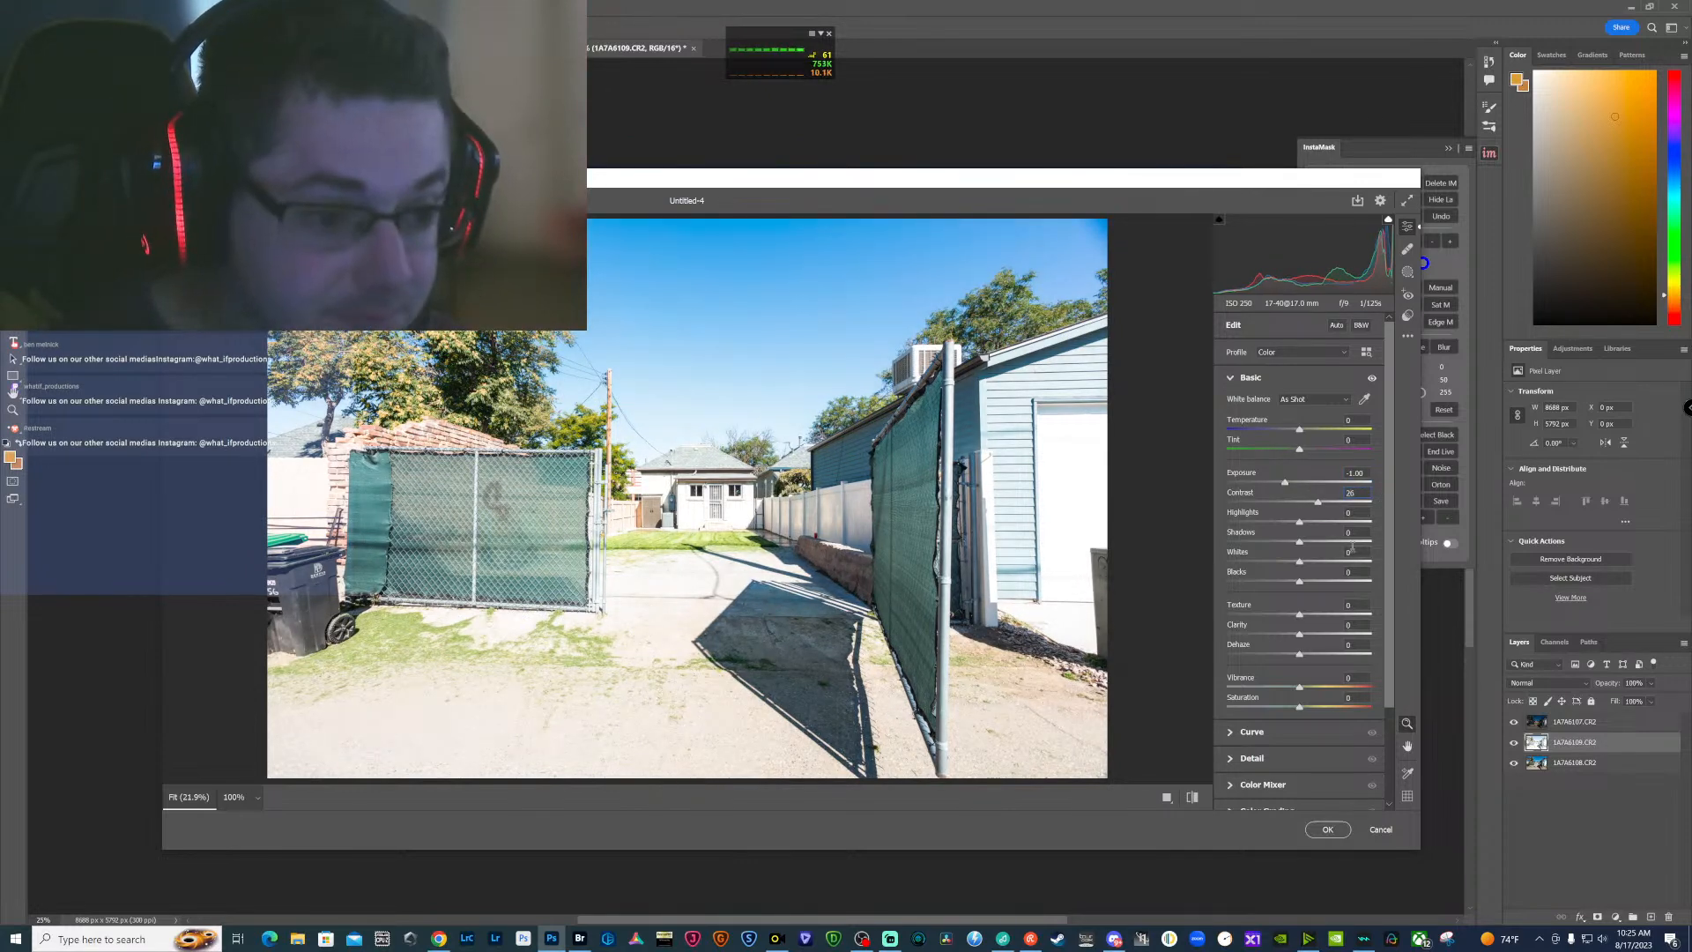
left_click(1327, 829)
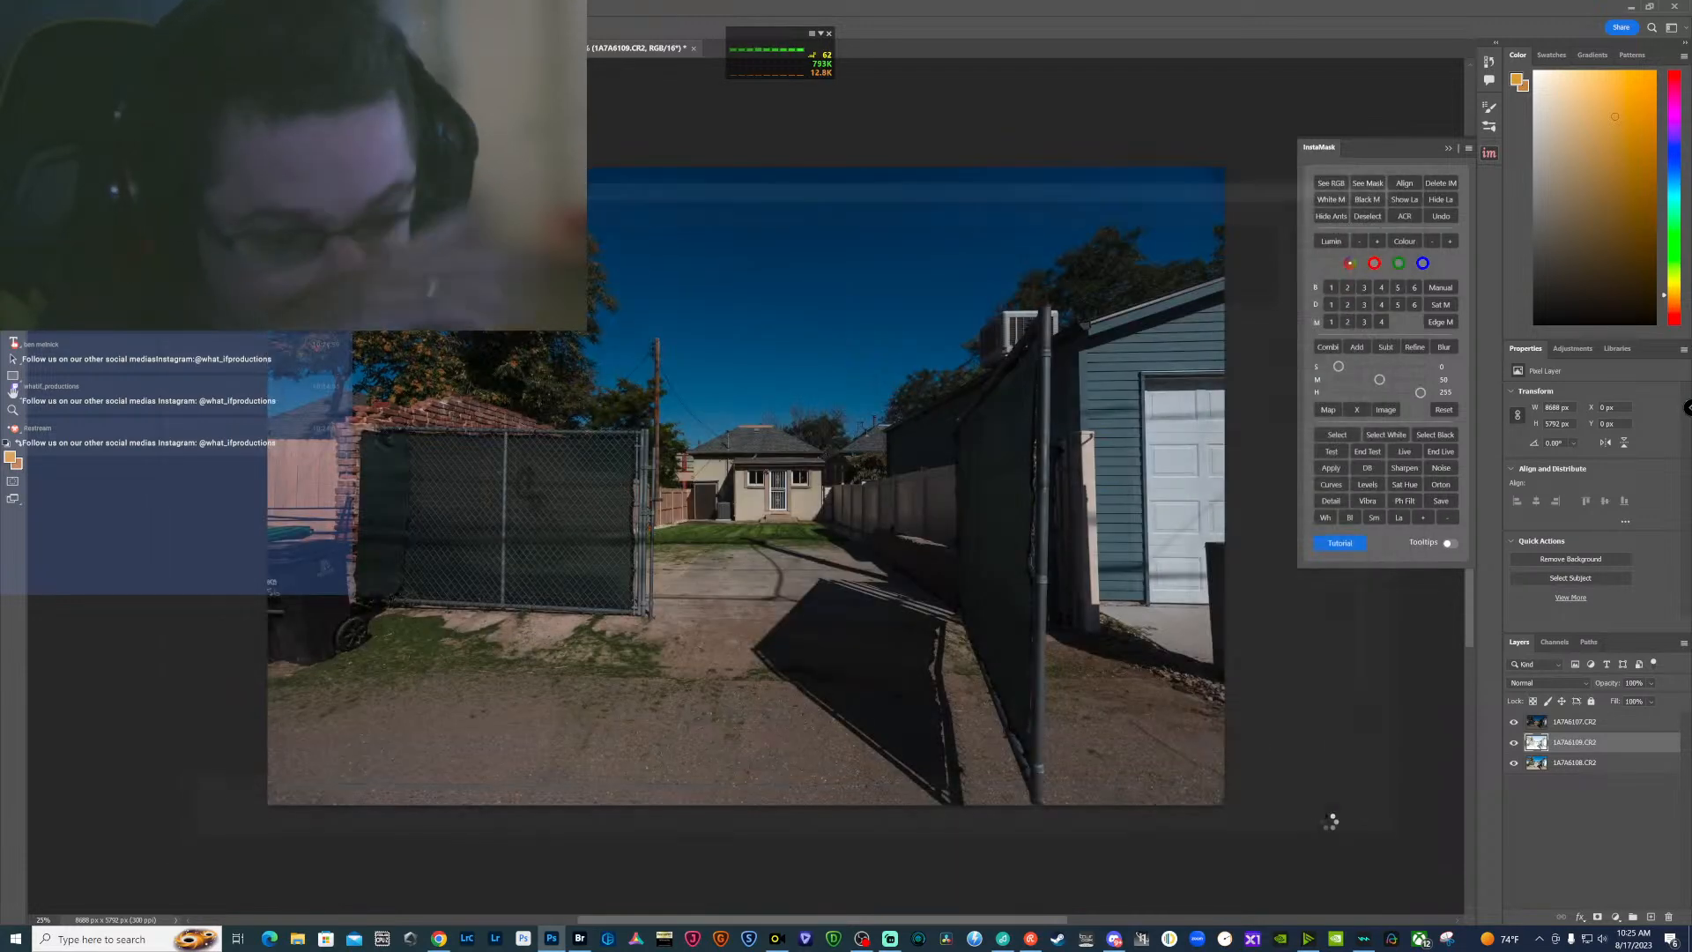
Hide the 1A7A6109 and 1A7A6107 layers and create an InstaMask darks 3 luminosity mask from 1A7A6108
left_click(1514, 742)
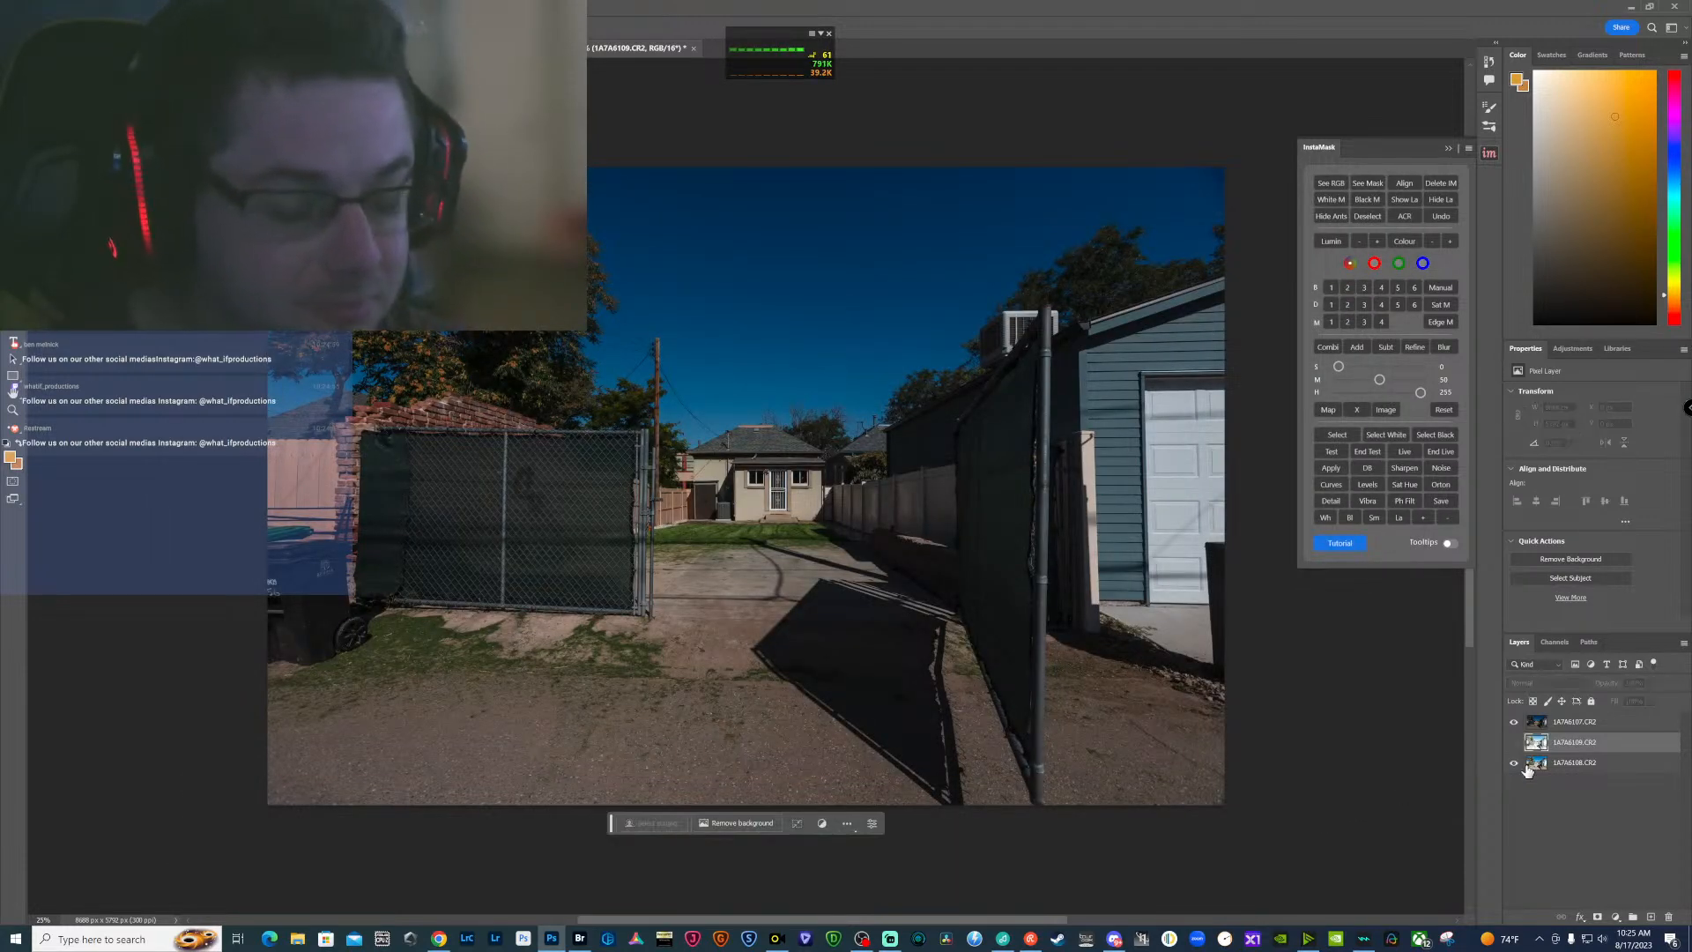
left_click(1514, 723)
left_click(1575, 762)
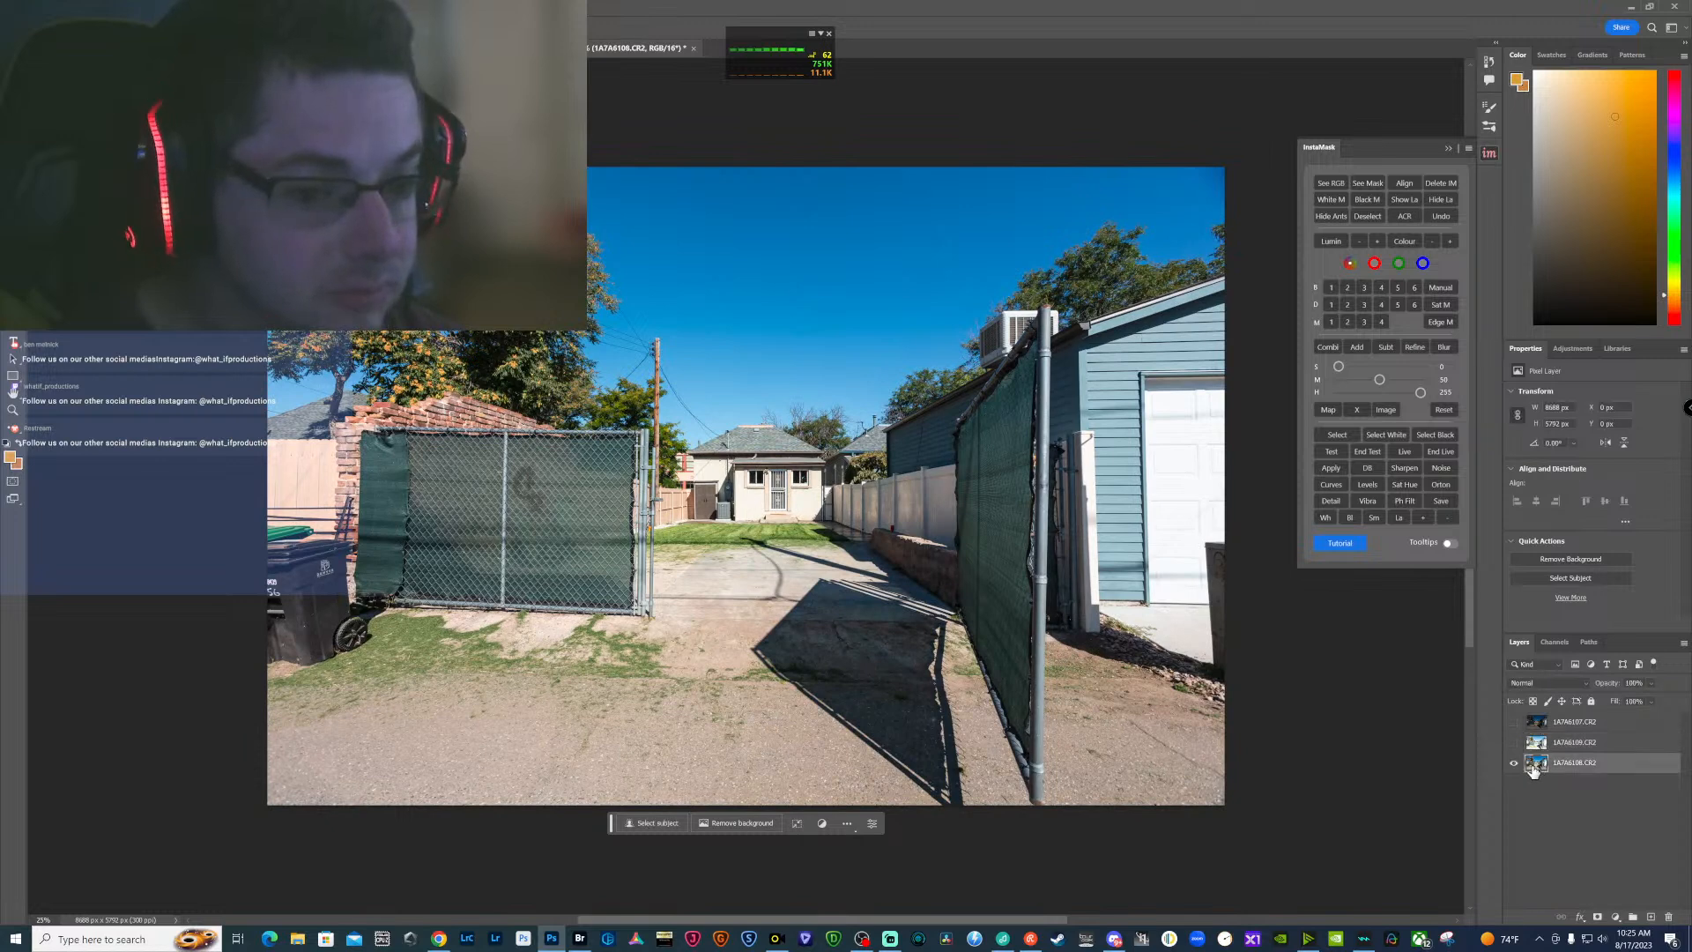
left_click(1365, 306)
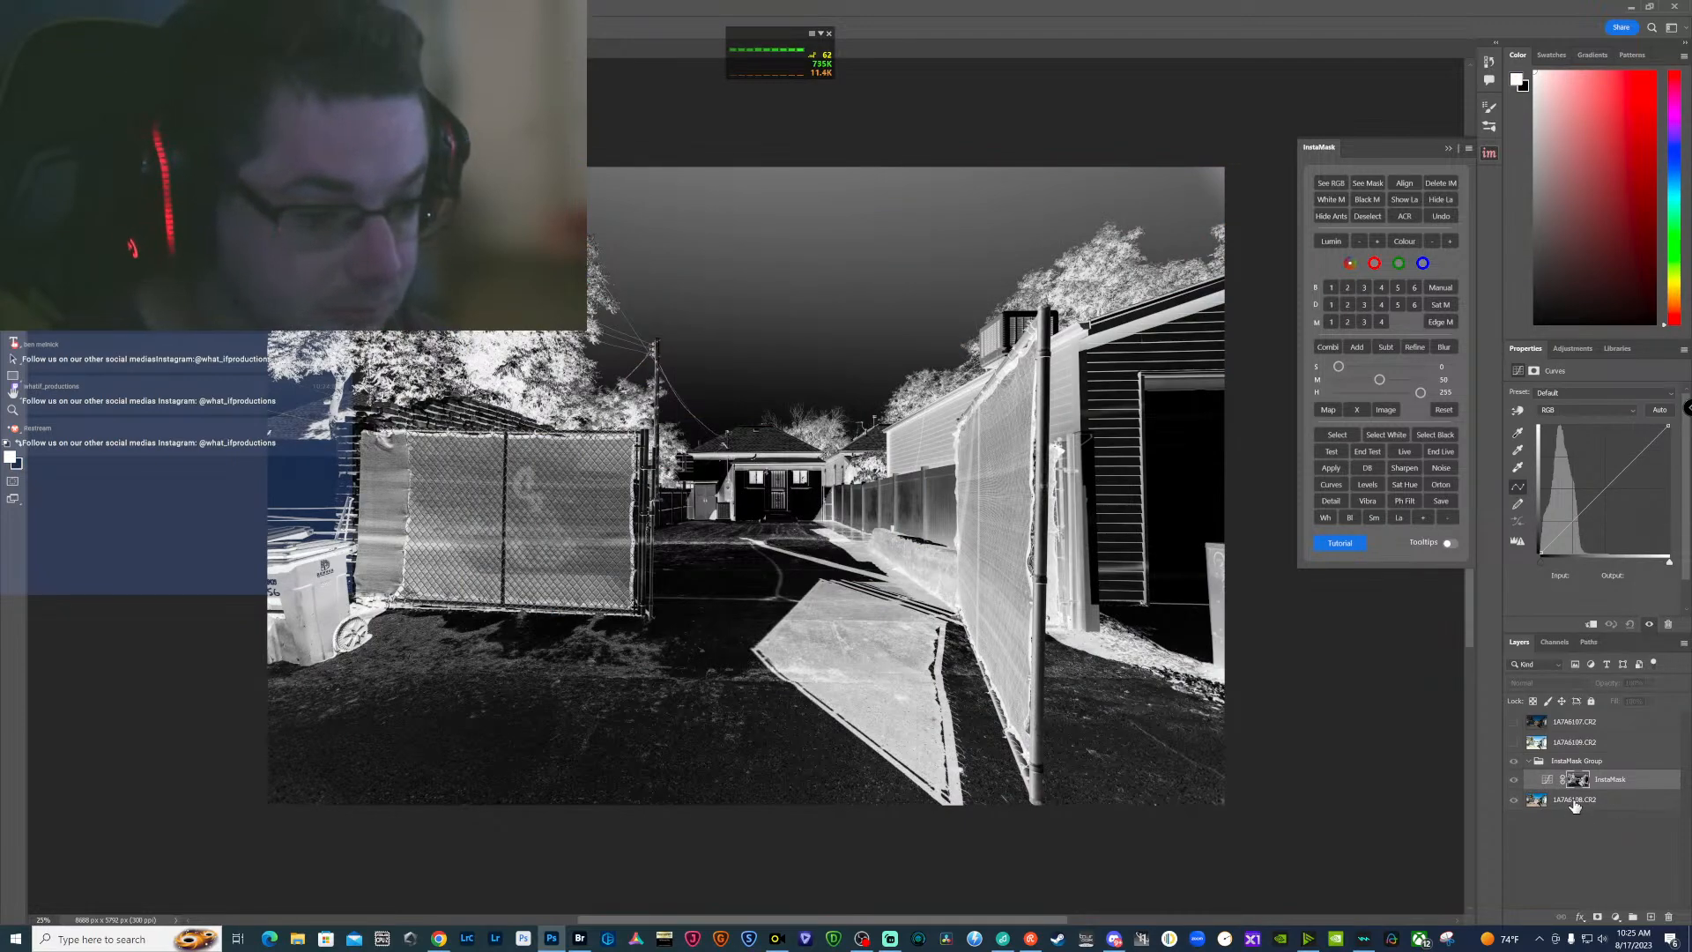
Load the InstaMask as a selection, show the 1A7A6109 layer and add a layer mask to it from that selection
left_click(1575, 804)
left_click(1578, 782, "ctrl")
left_click(1514, 744)
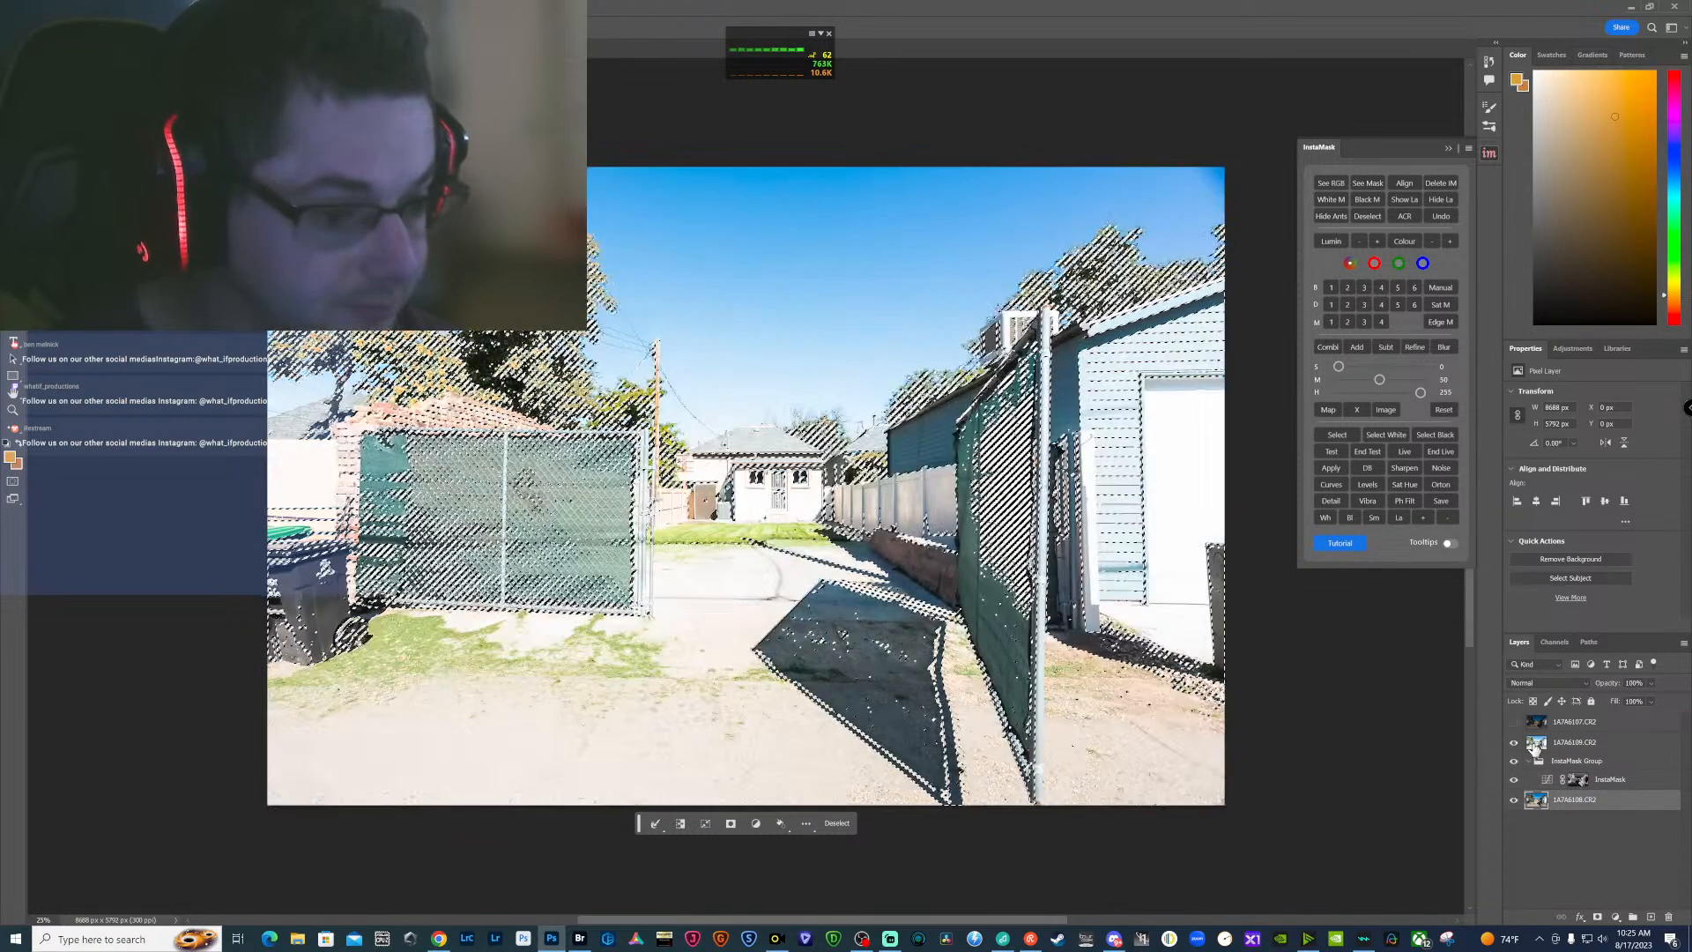
left_click(1534, 744)
left_click(1598, 917)
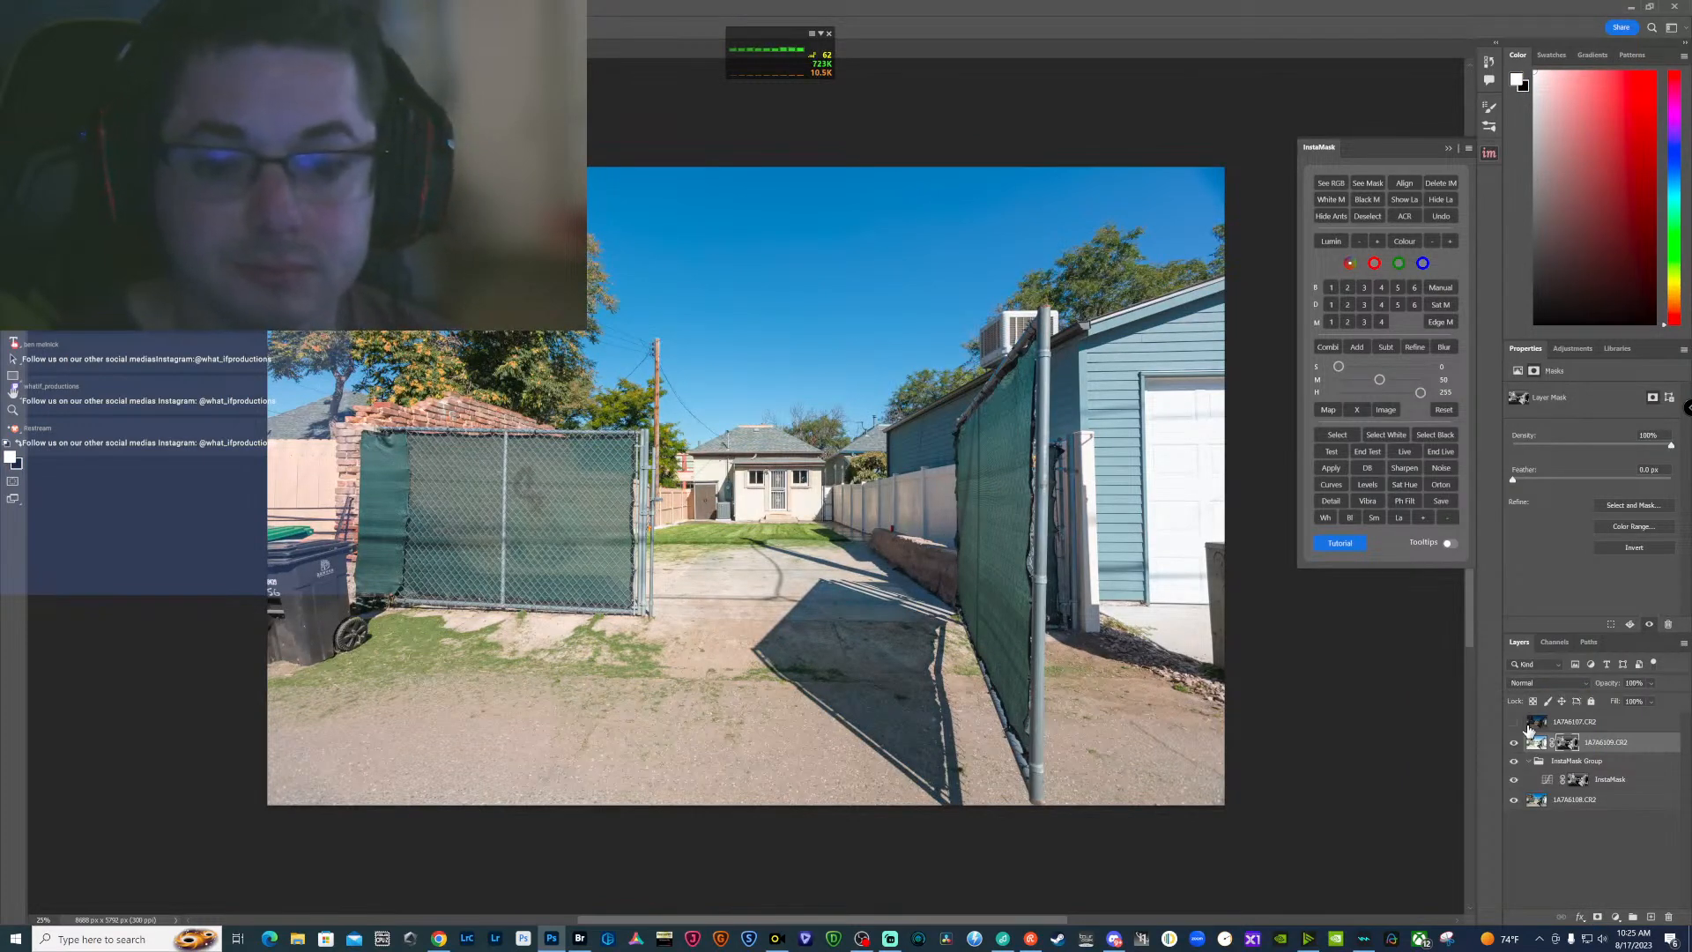
Merge a copy of all layers from 1A7A6108 up to the masked 1A7A6109, keeping the originals
left_click(1599, 802)
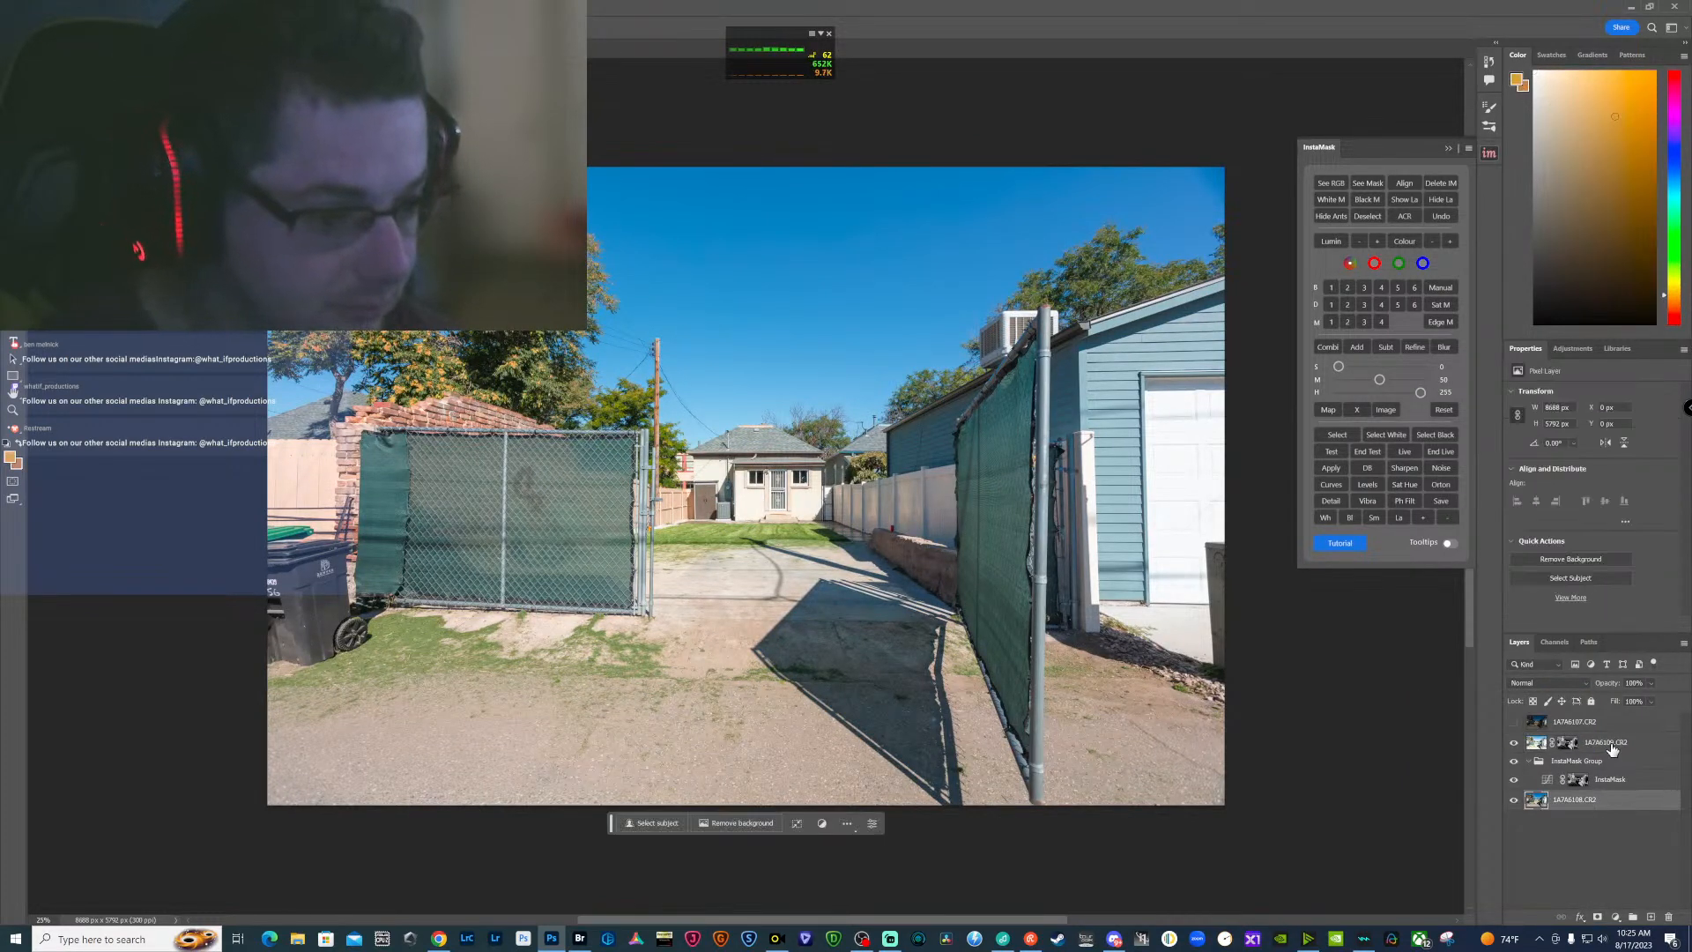
left_click(1610, 745, "shift")
right_click(1610, 745)
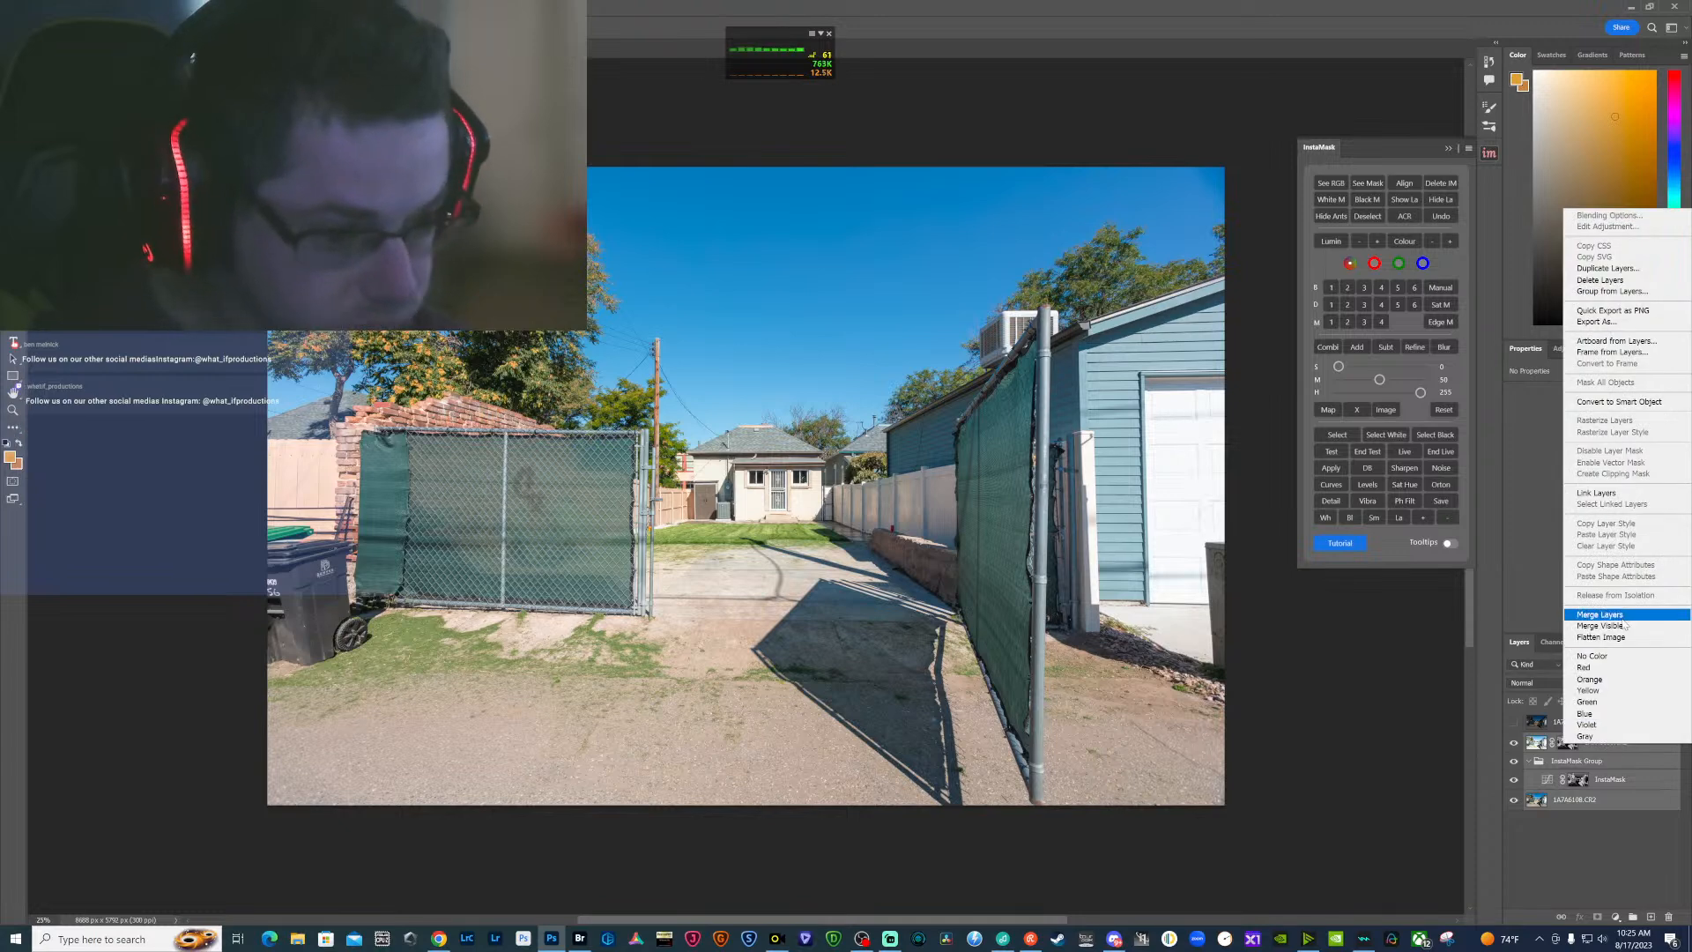
left_click(1622, 616)
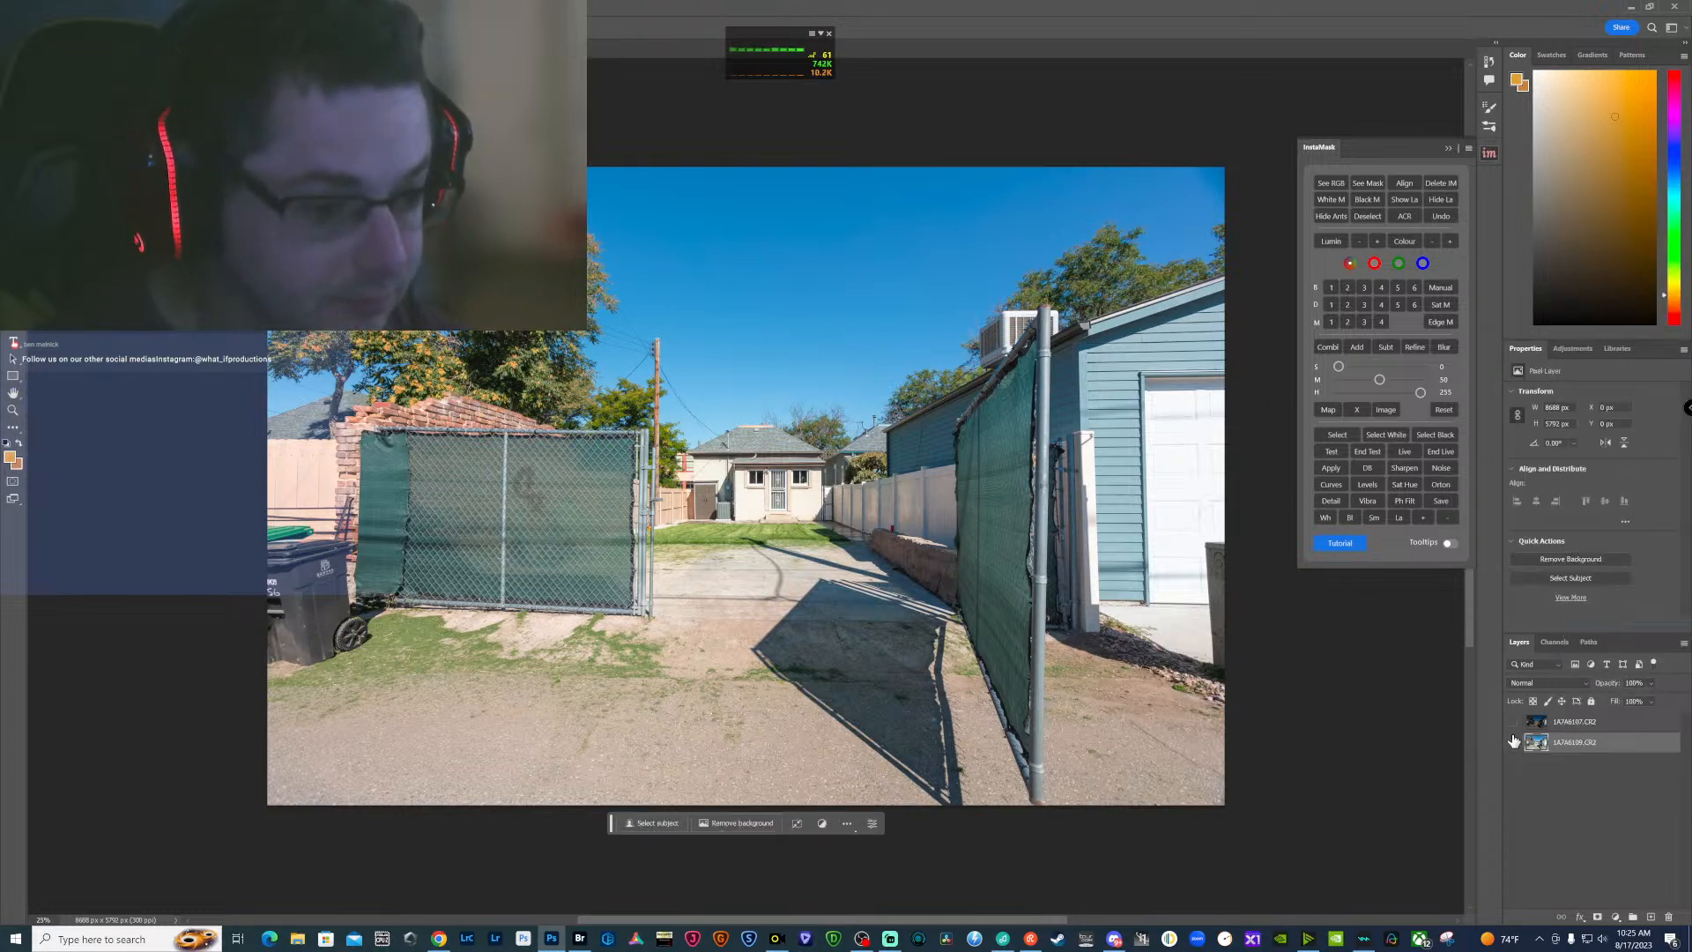
key("ctrl+z")
right_click(1593, 747)
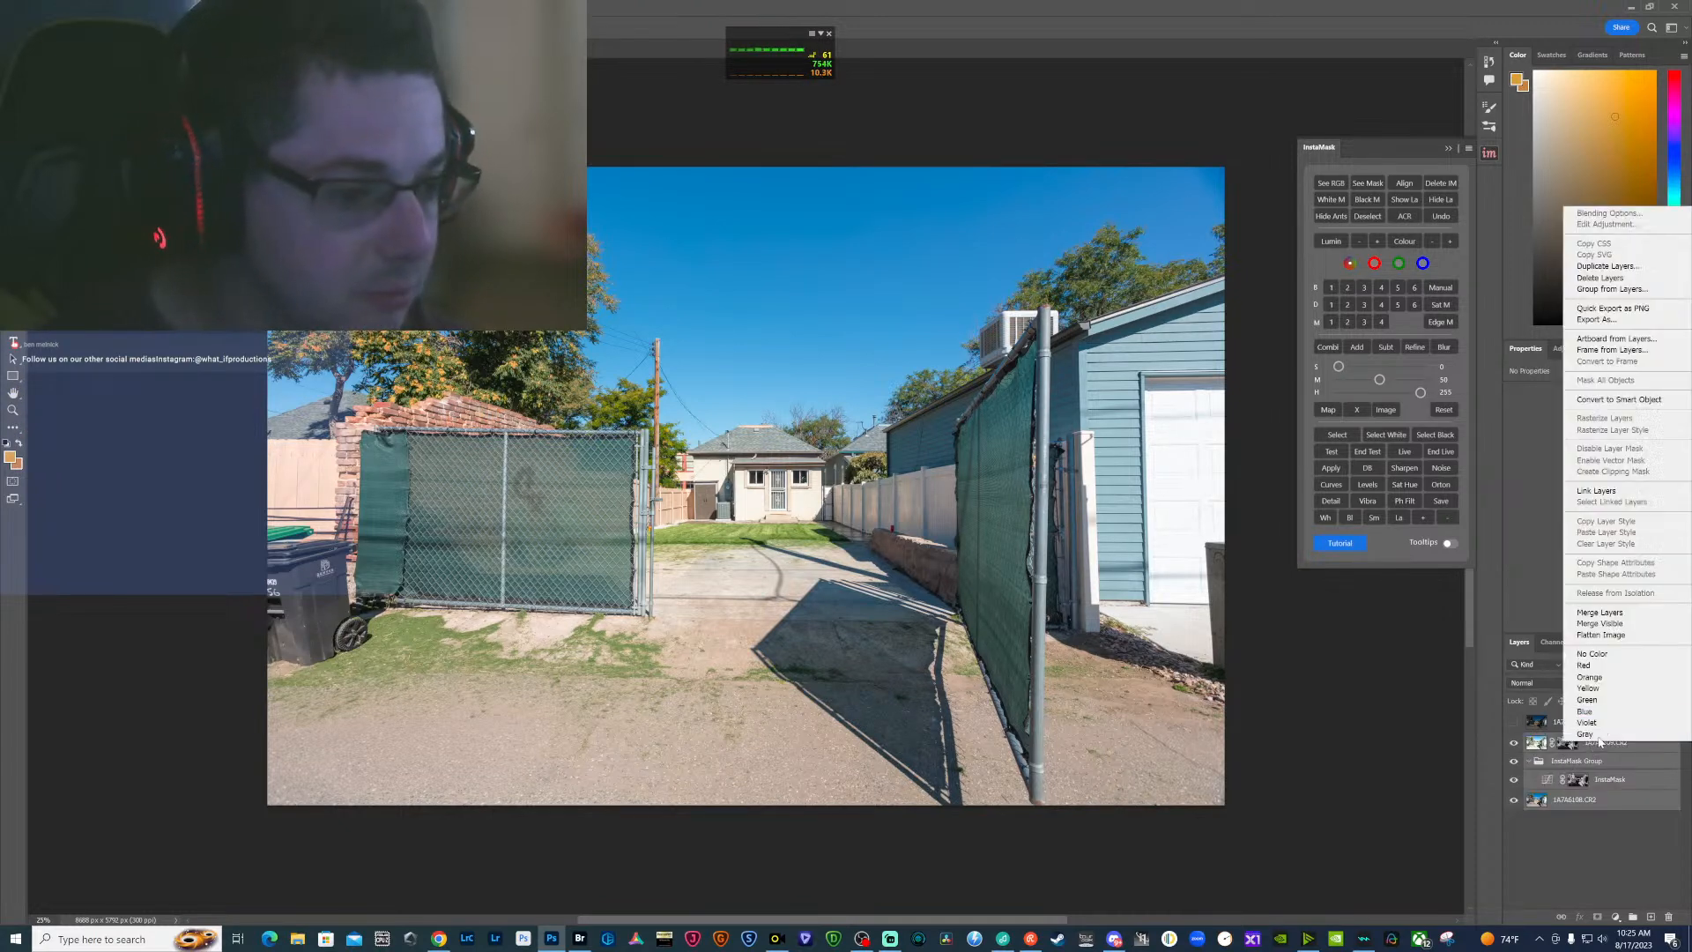
left_click(1604, 611)
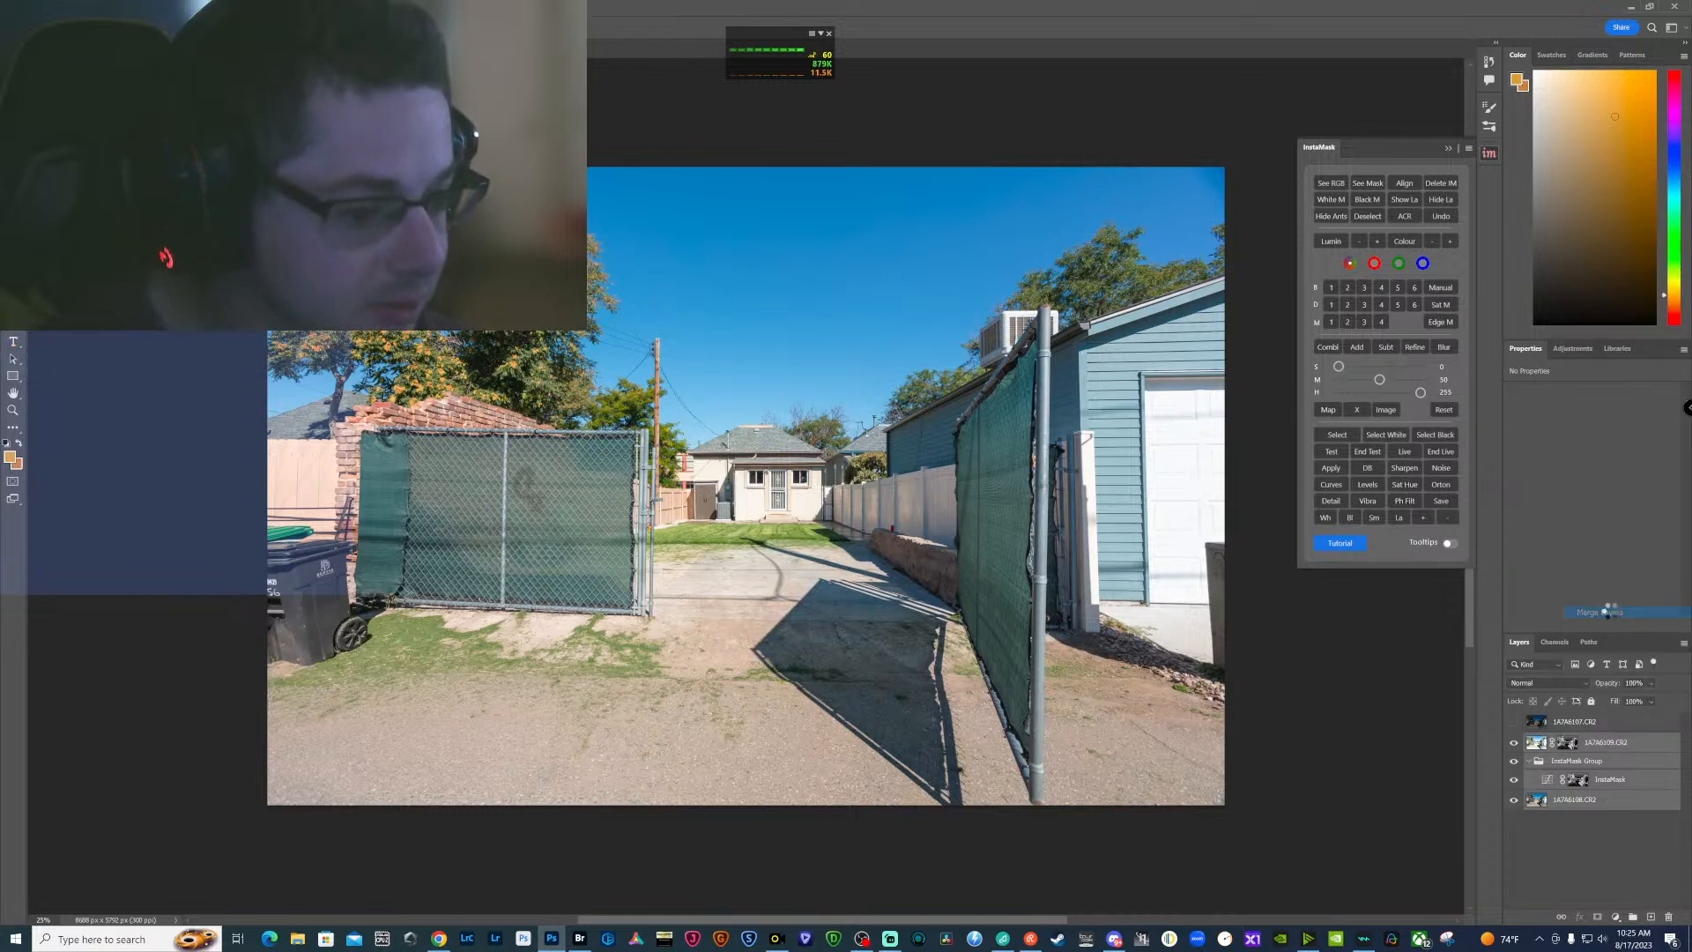
Show the 1A7A6107 layer and apply Camera Raw to it with Exposure +1.00 and Contrast -24
left_click(1514, 723)
left_click(1541, 725)
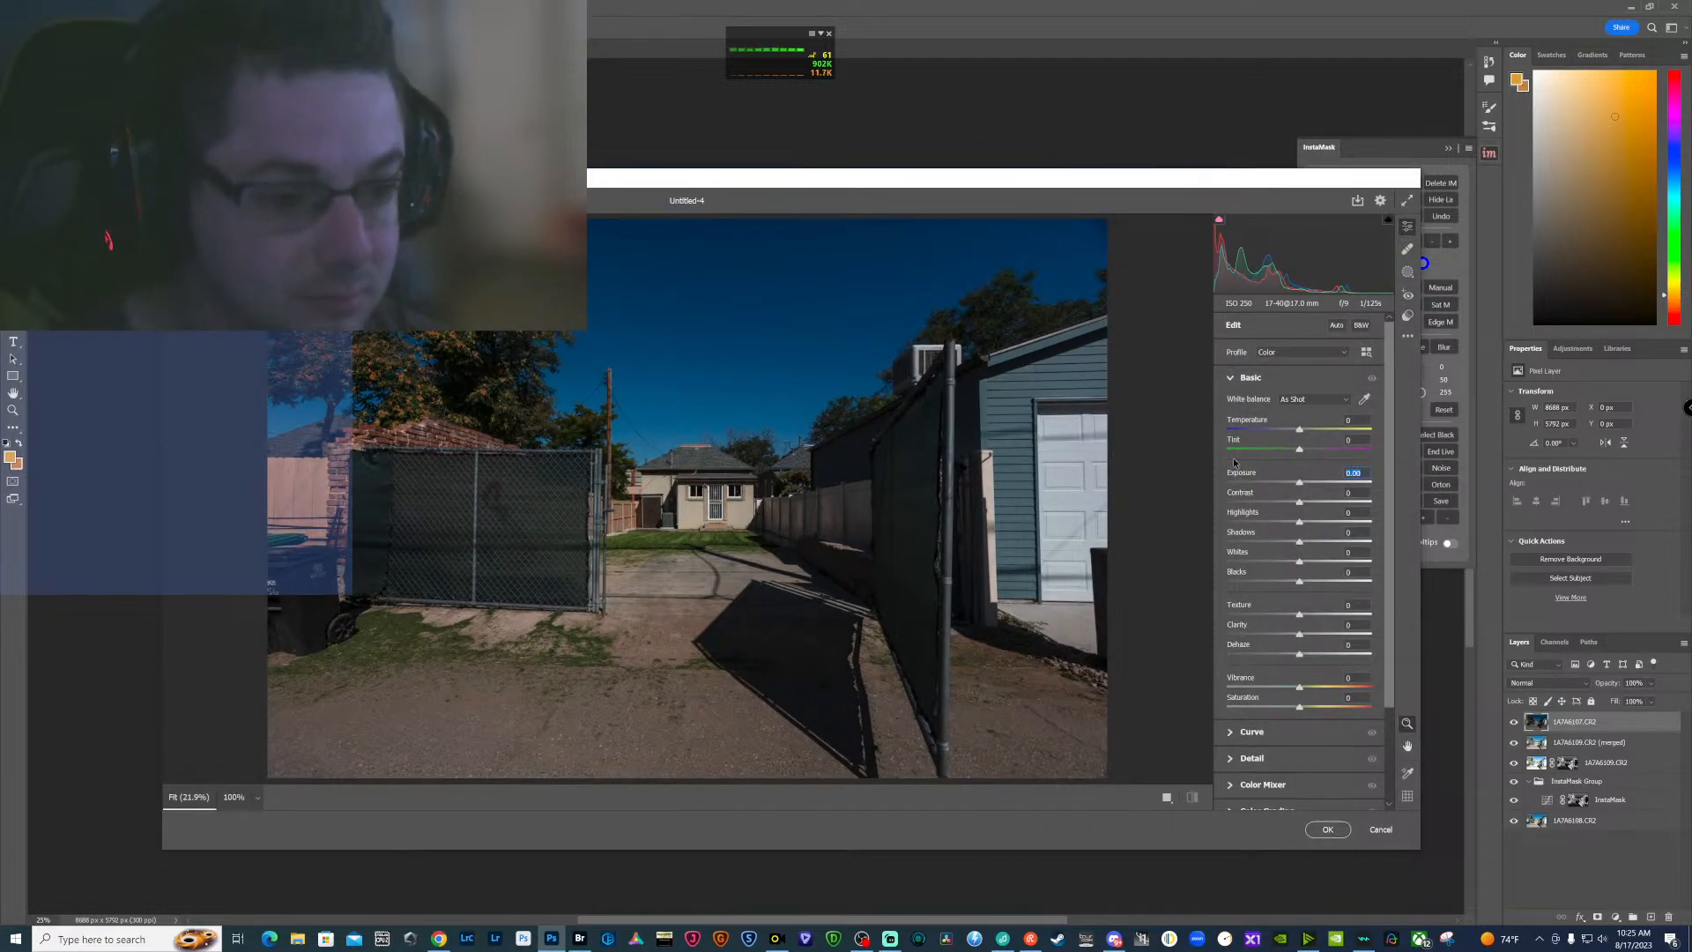
type("-1")
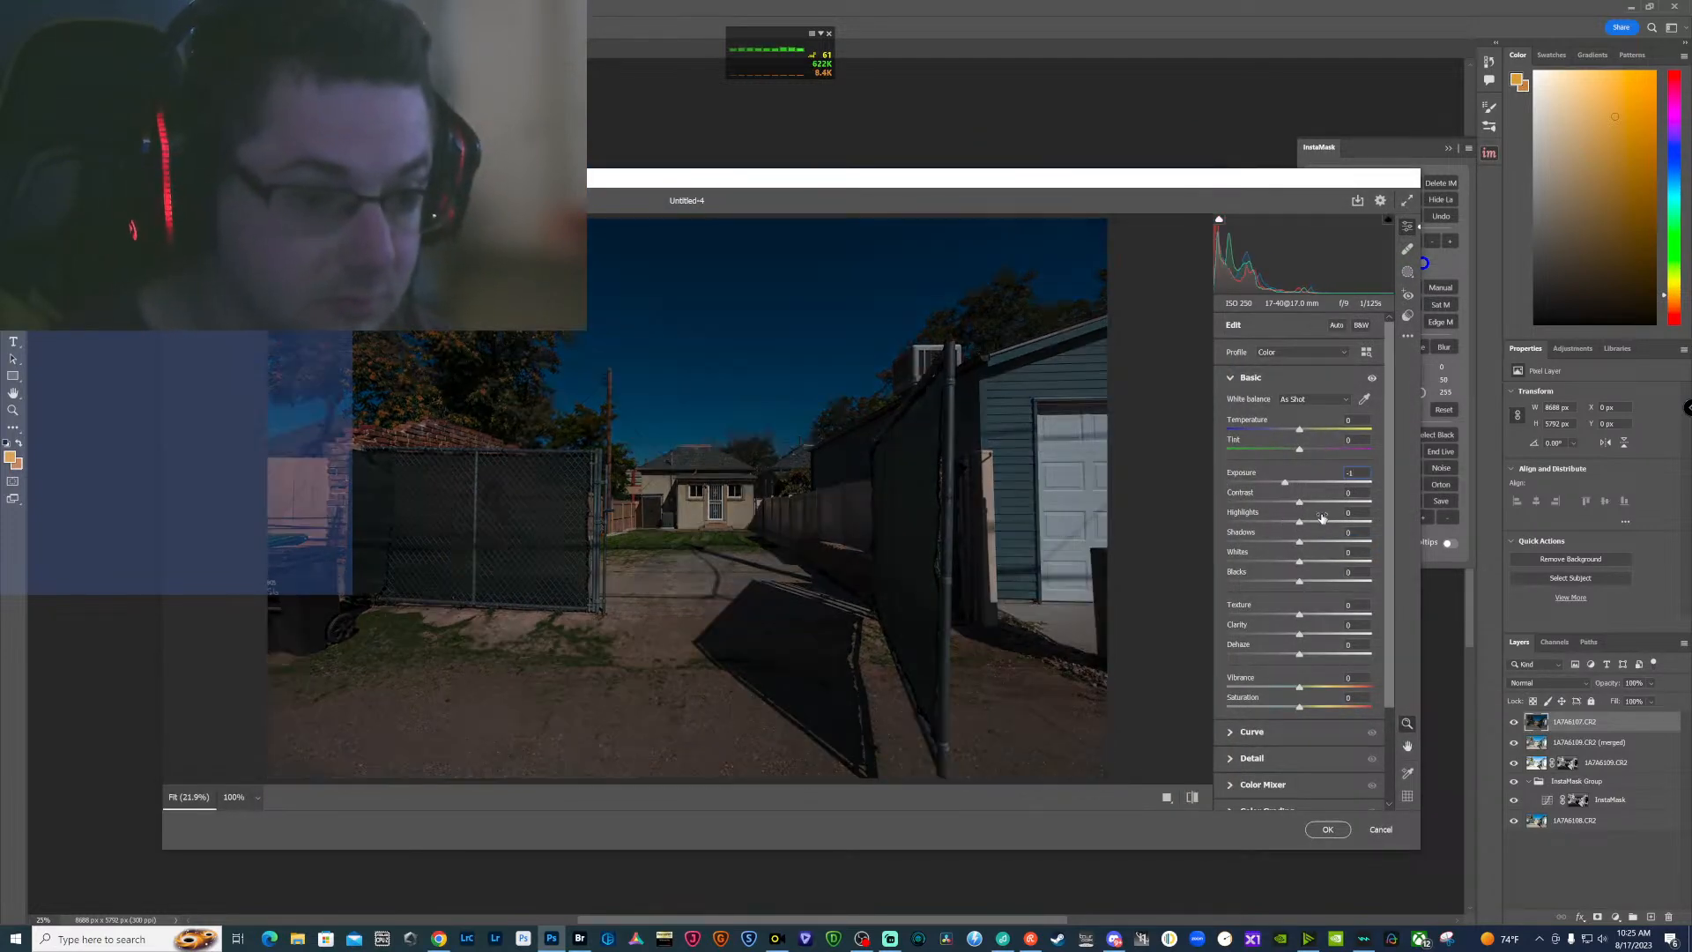
key("BackSpace")
key("BackSpace")
type("1")
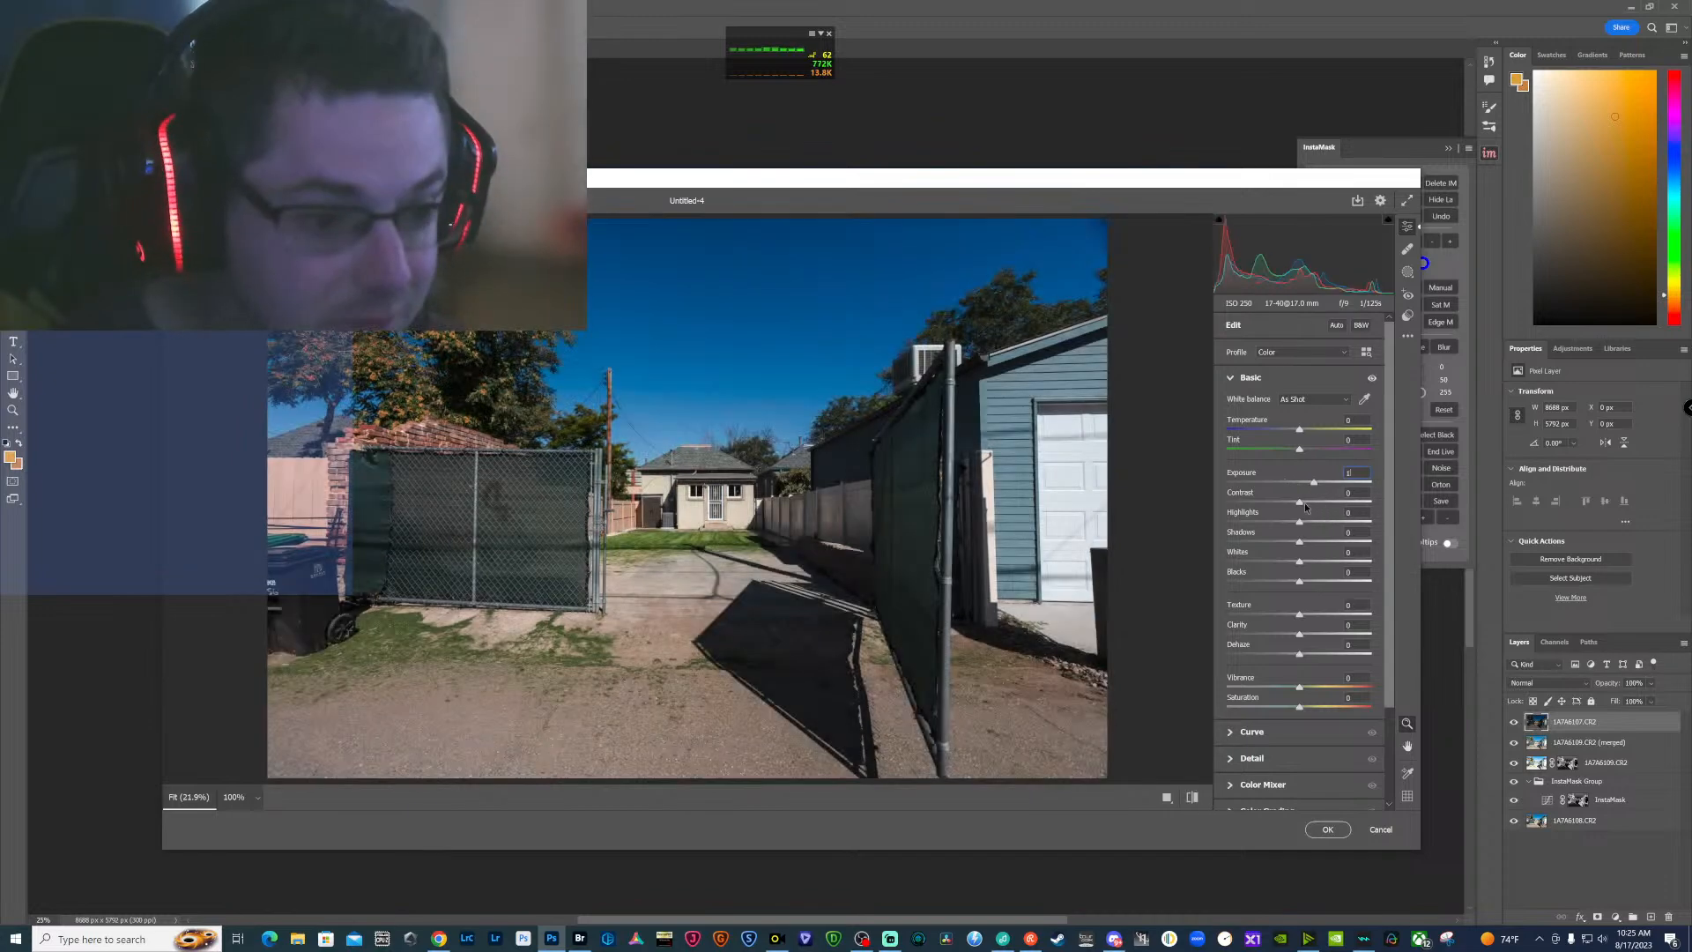
left_click_drag(1300, 504, 1284, 505)
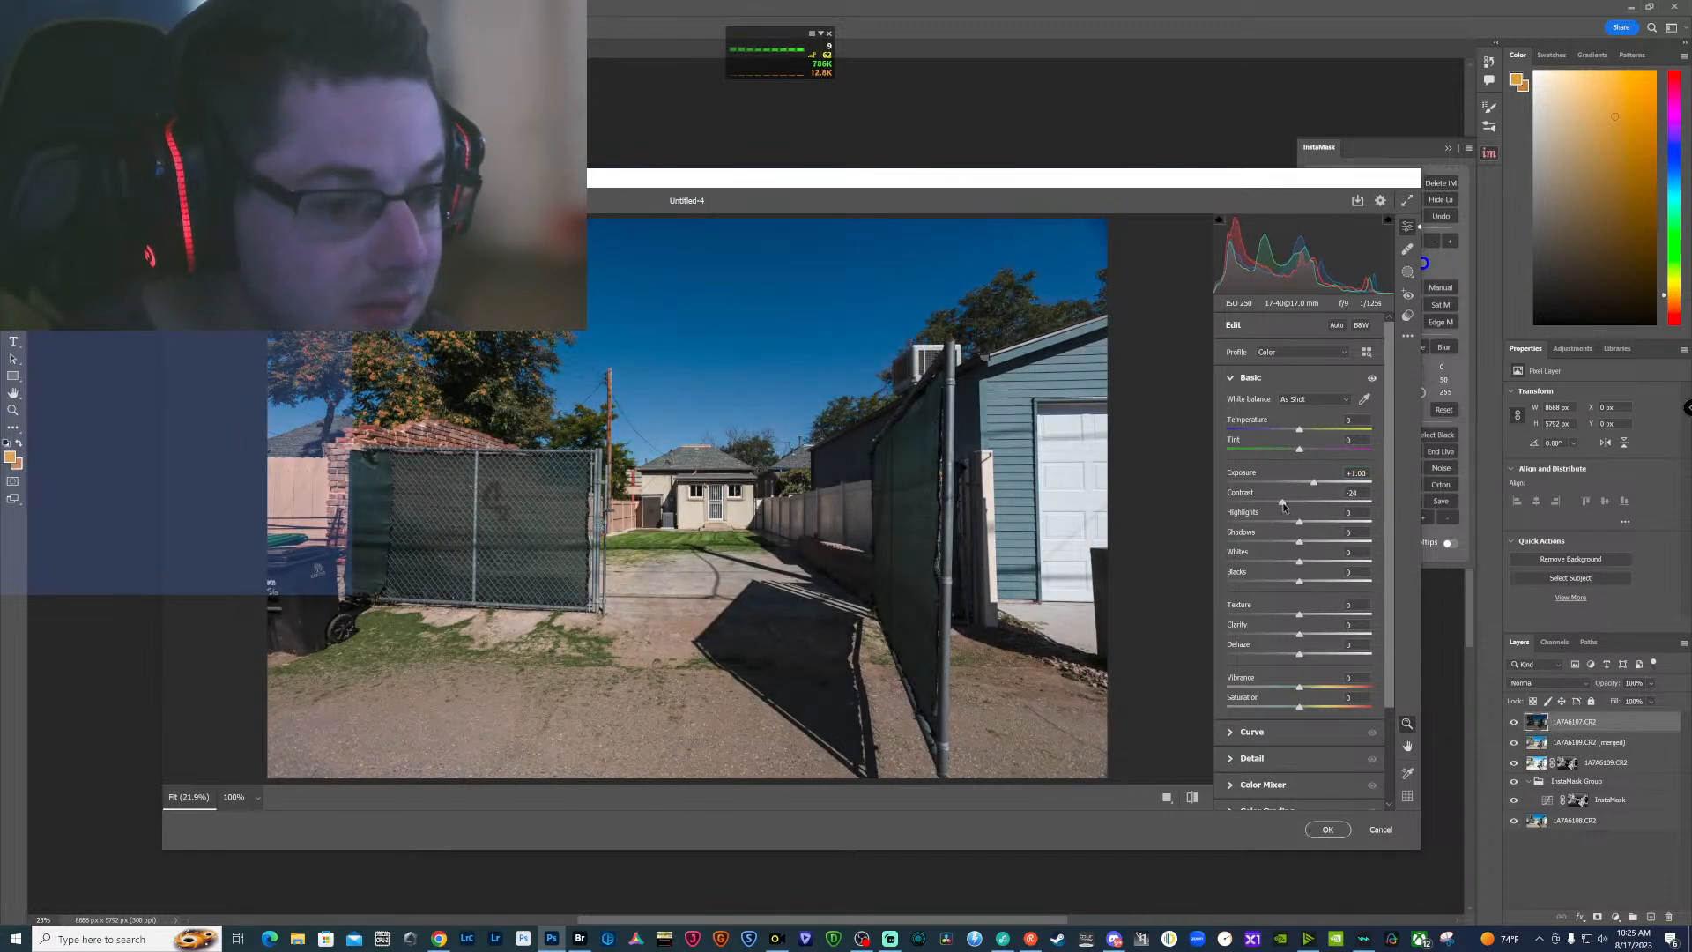
left_click(1326, 828)
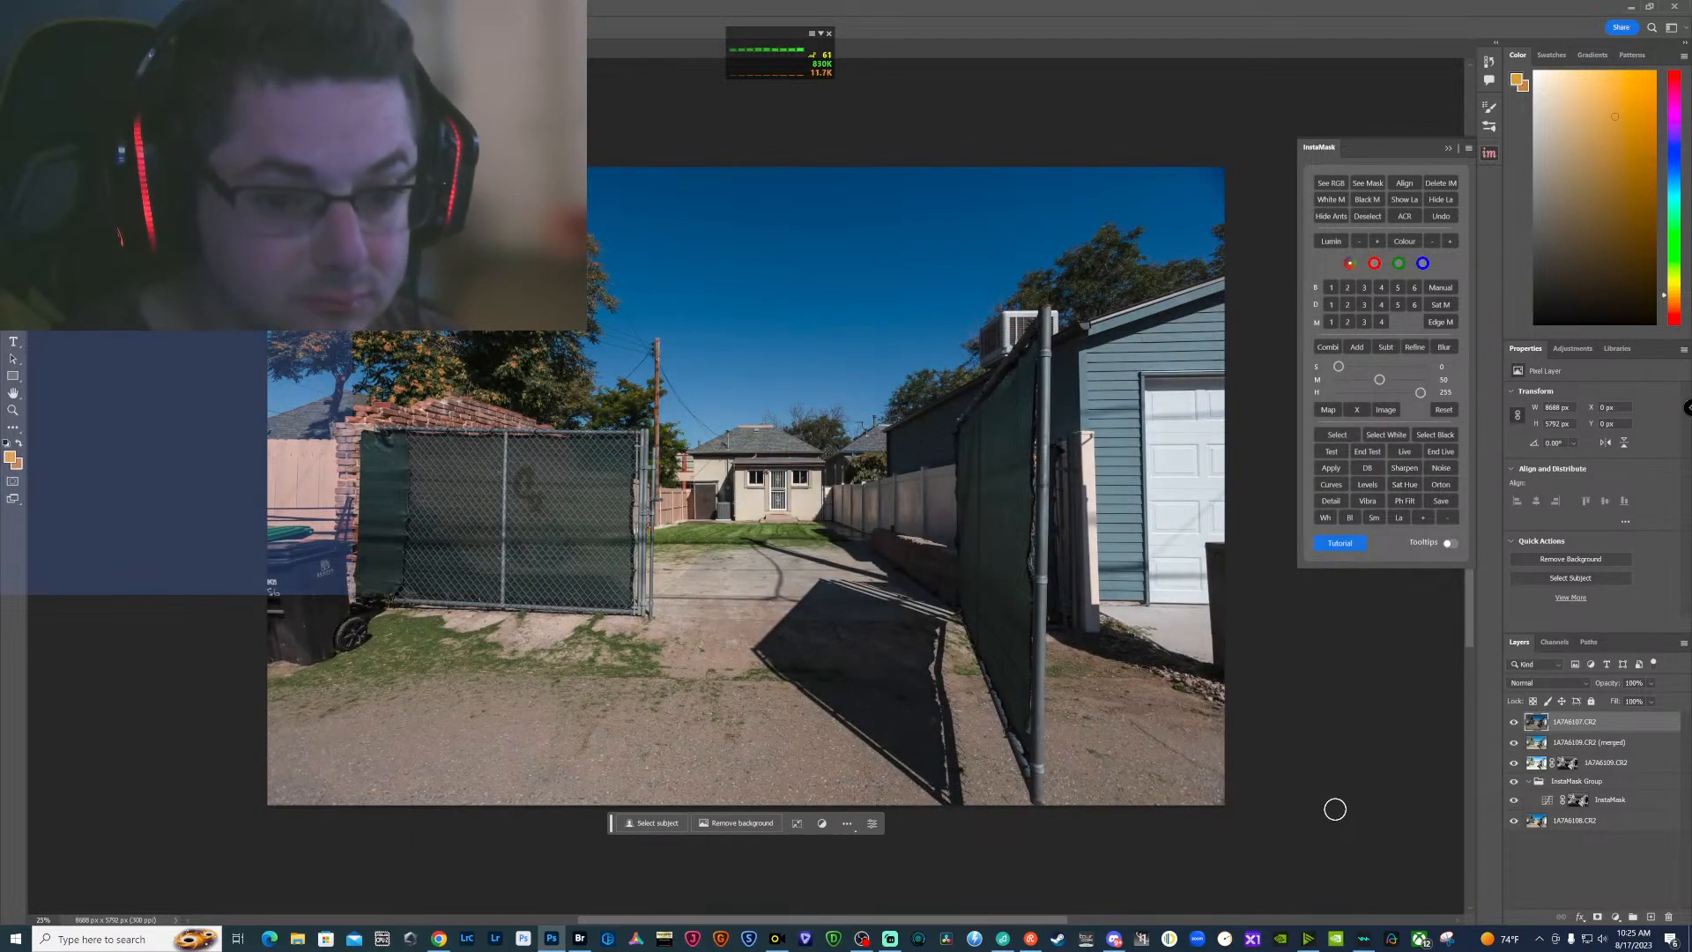
Hide the 1A7A6107 layer and create an InstaMask brights 3 luminosity selection from the 1A7A6109 merged layer
left_click(1515, 723)
left_click(1536, 744)
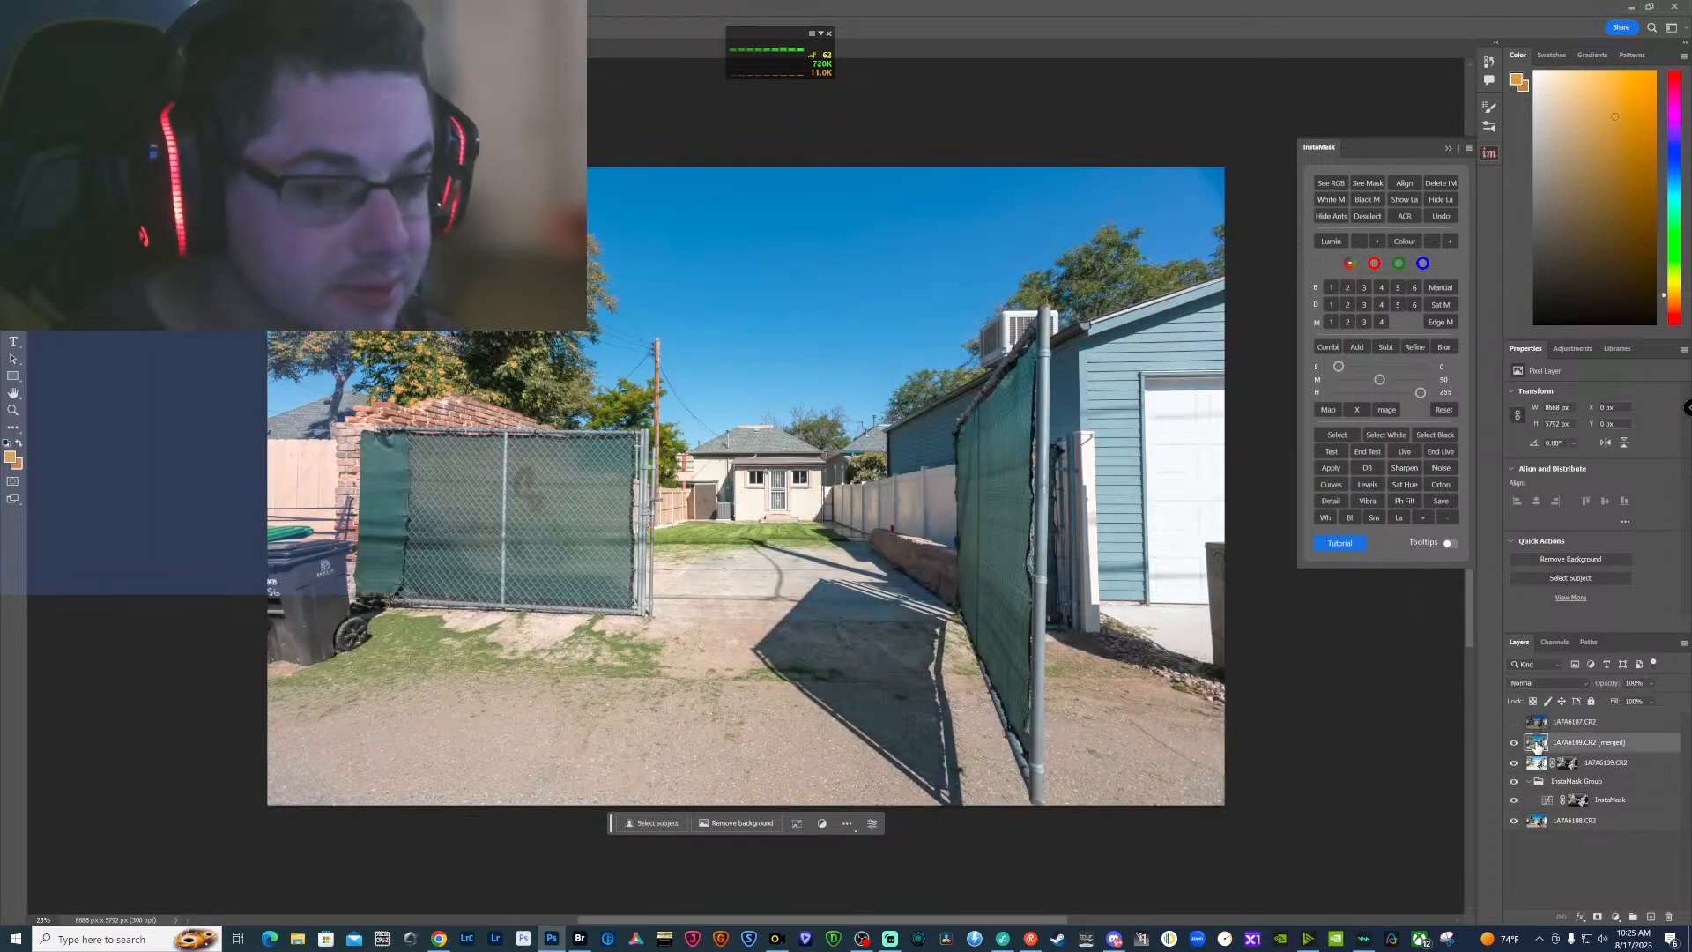
left_click(1366, 289)
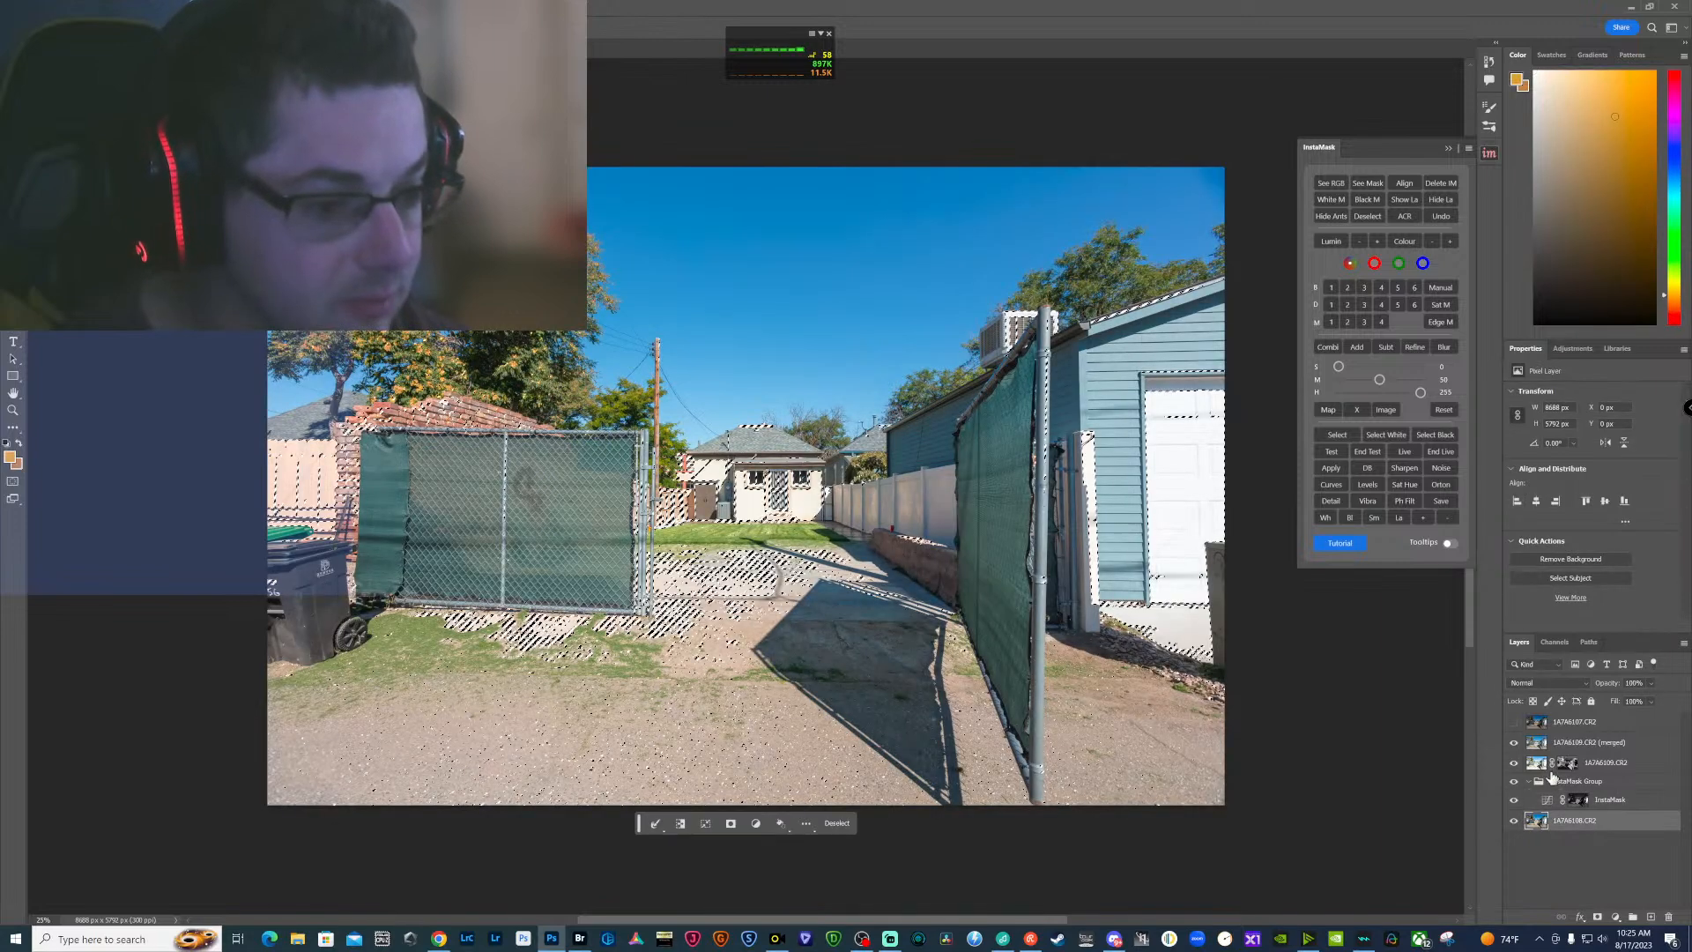
Show the 1A7A6107 layer and add a layer mask to it from the active luminosity selection
left_click(1514, 722)
left_click(1535, 723)
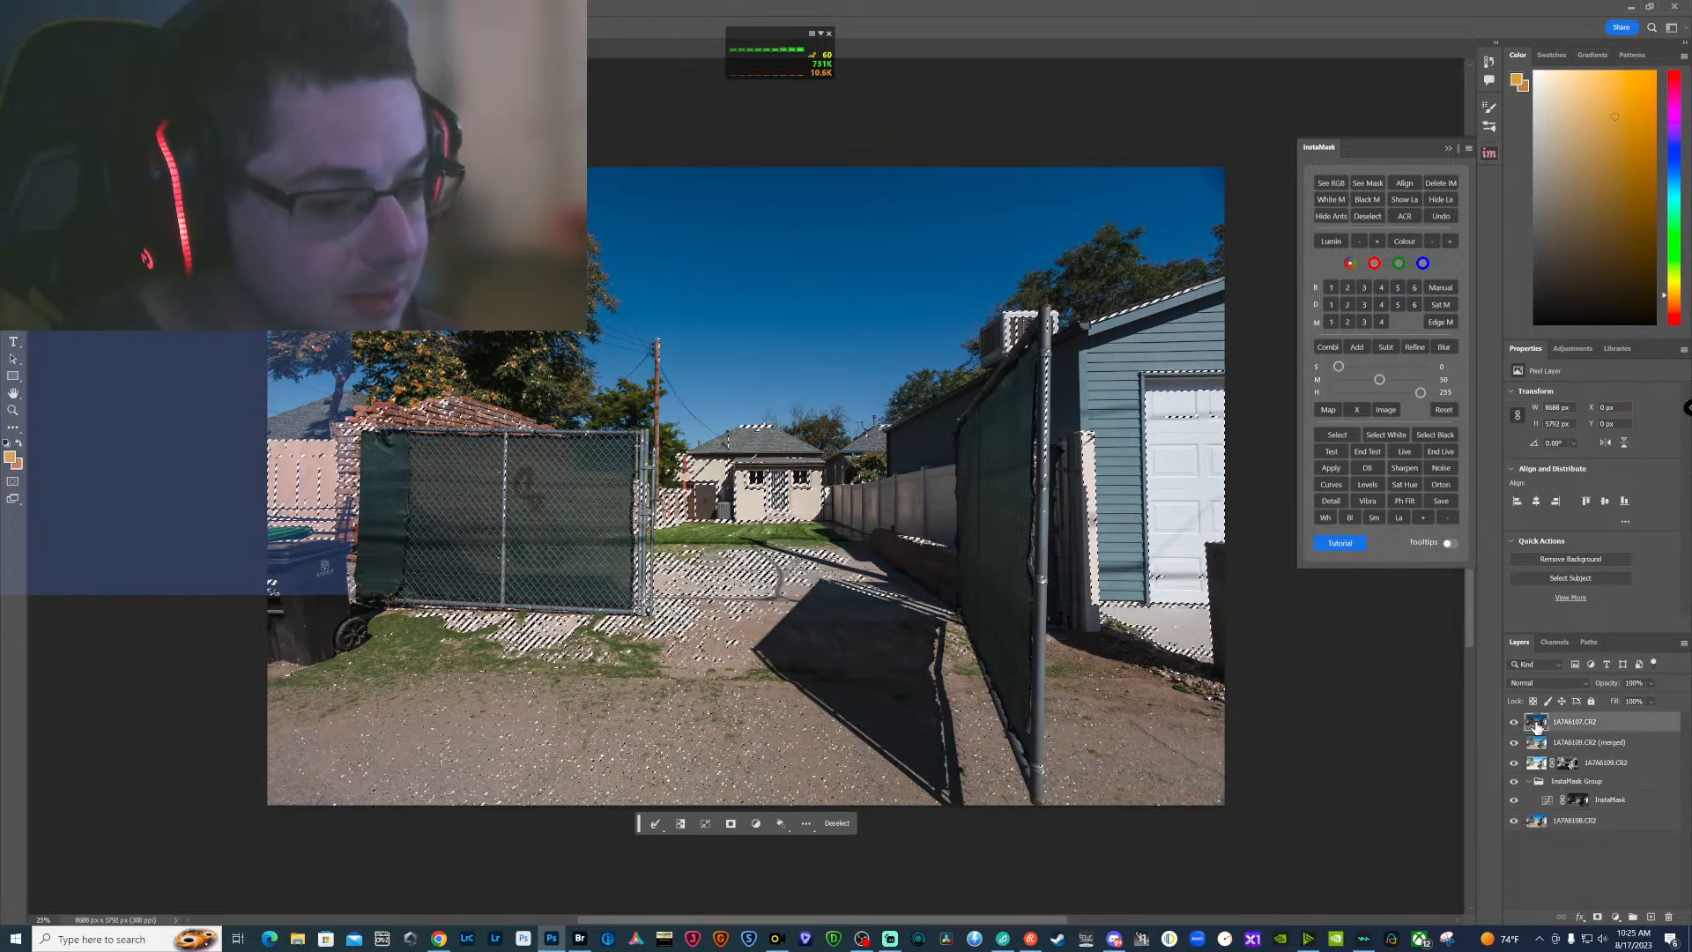
left_click(1598, 916)
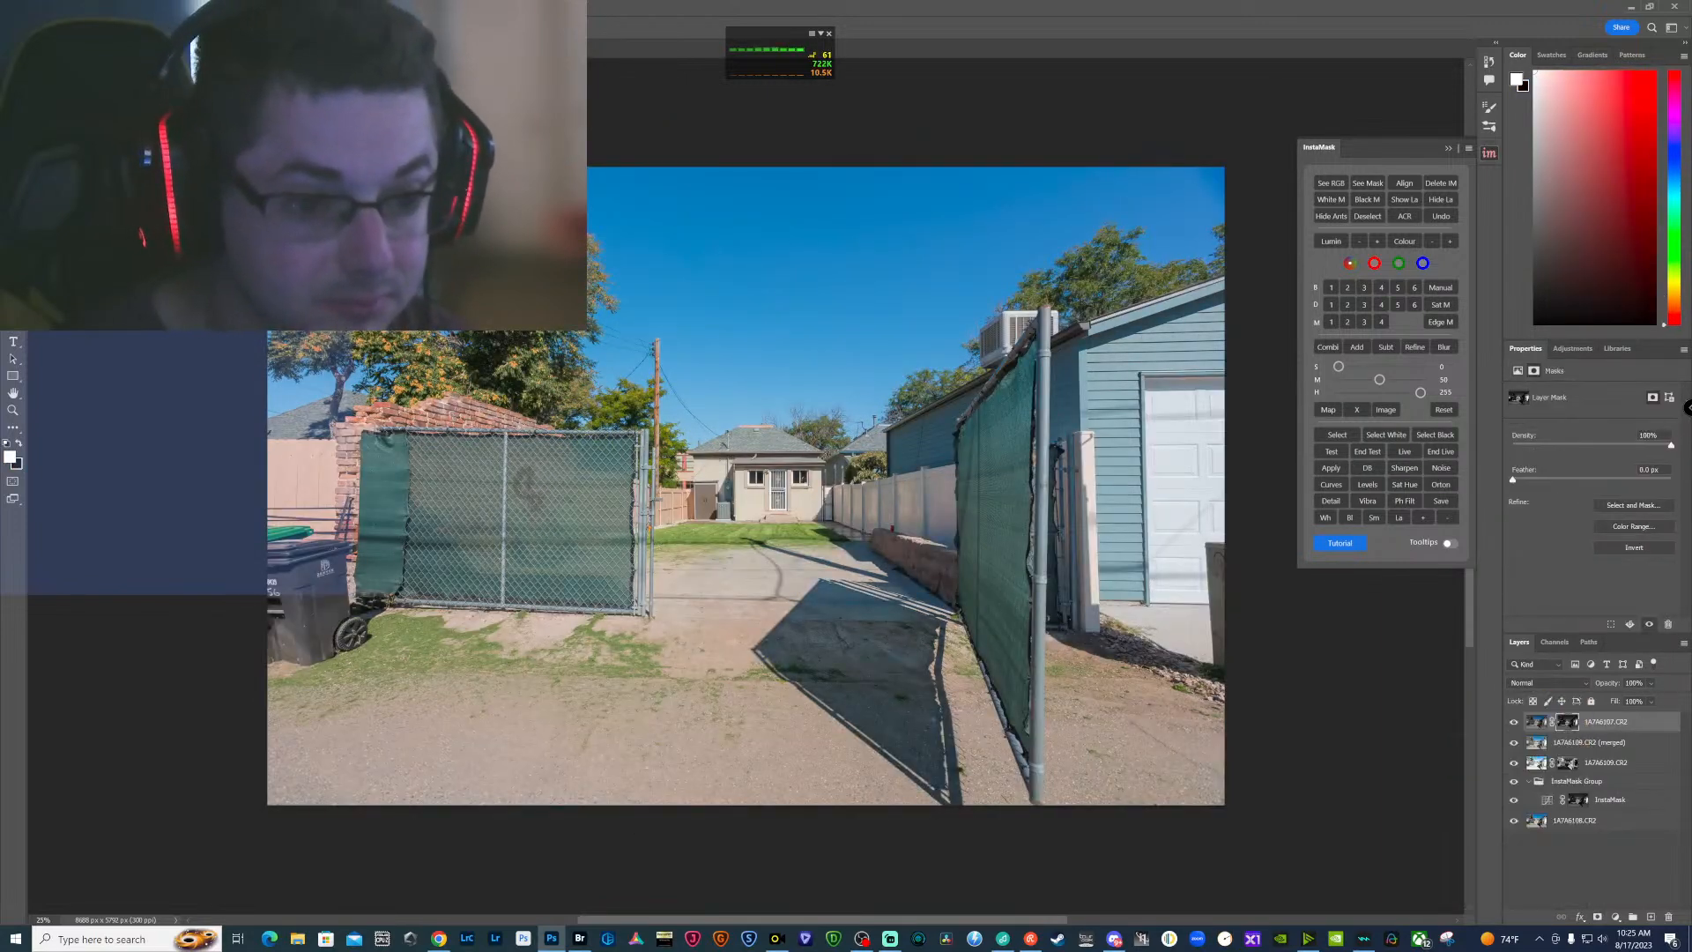
Merge a copy of all layers from 1A7A6108 up to the masked 1A7A6107, keeping the originals
left_click(1592, 829)
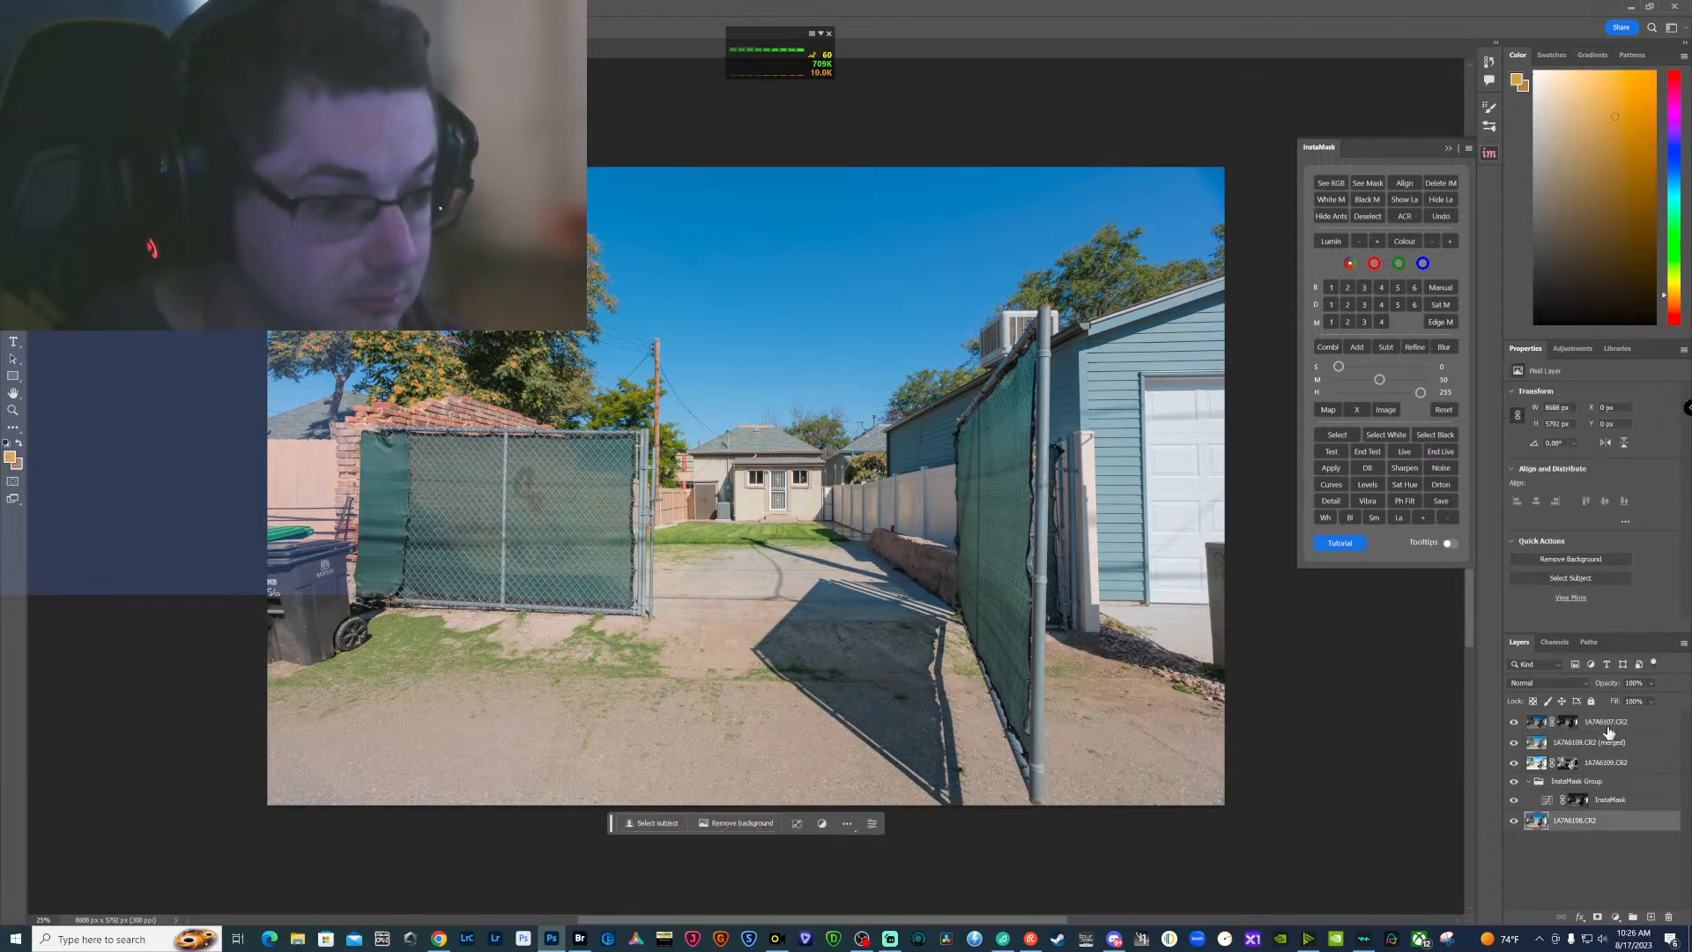
left_click(1609, 723, "shift")
right_click(1609, 723)
left_click(1620, 591)
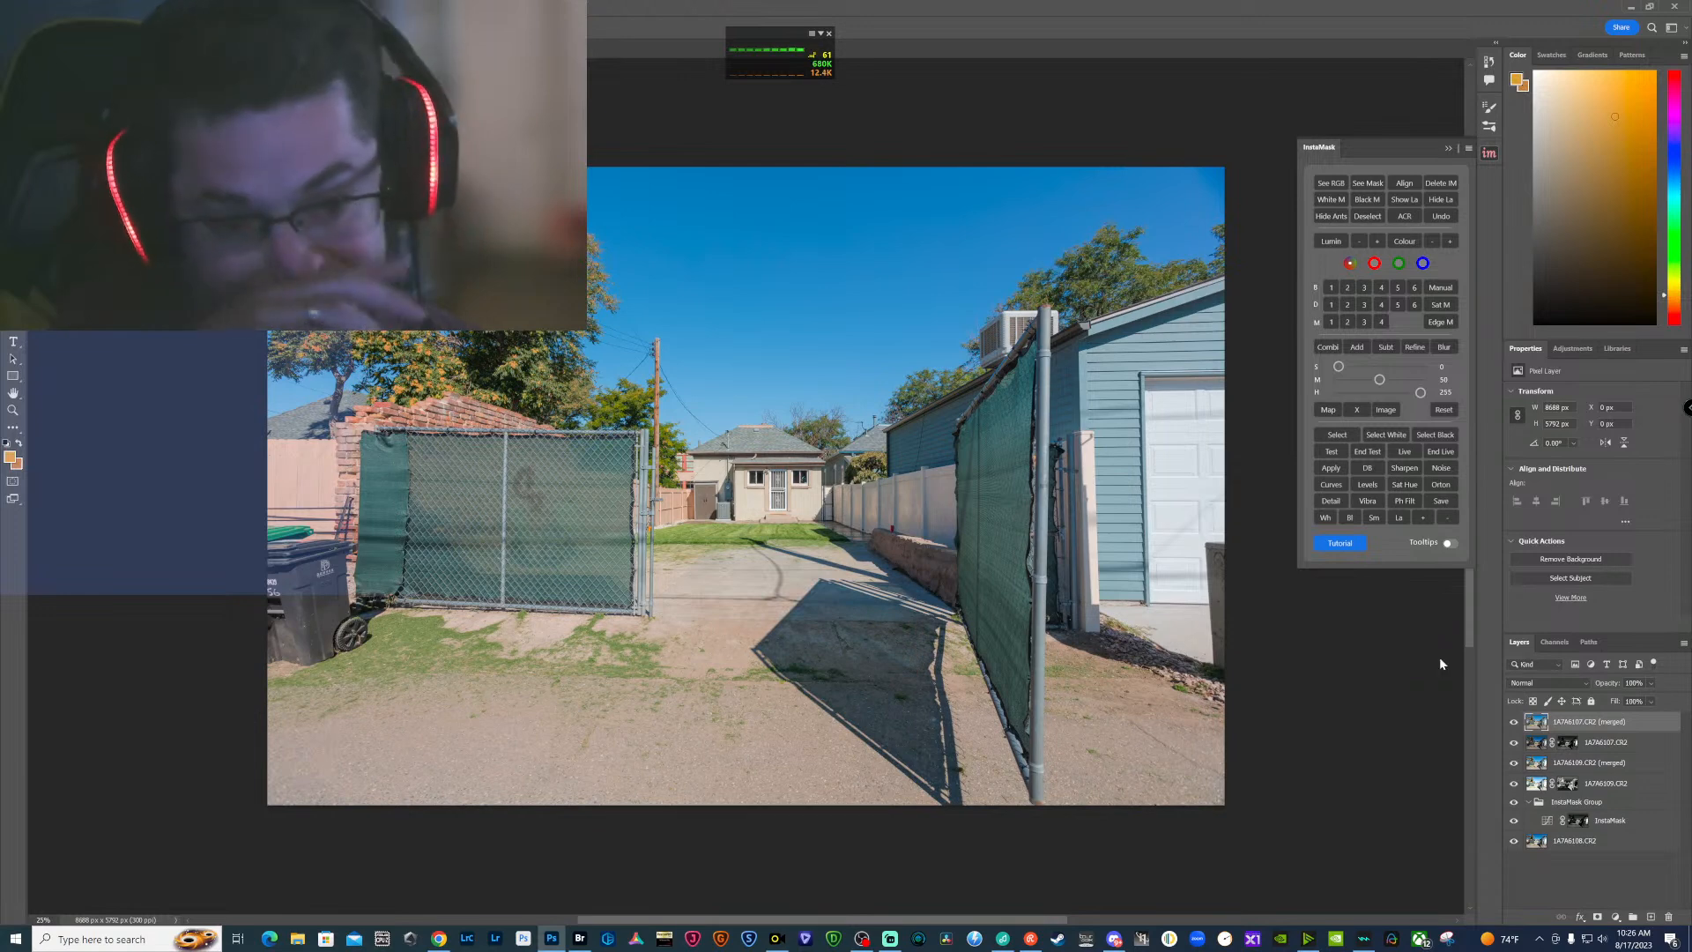
Open the new merged layer in Camera Raw and set Exposure +0.42, Contrast +21, Highlights -35, Shadows +37, Whites +4 and Blacks +42
key("ctrl+shift+a")
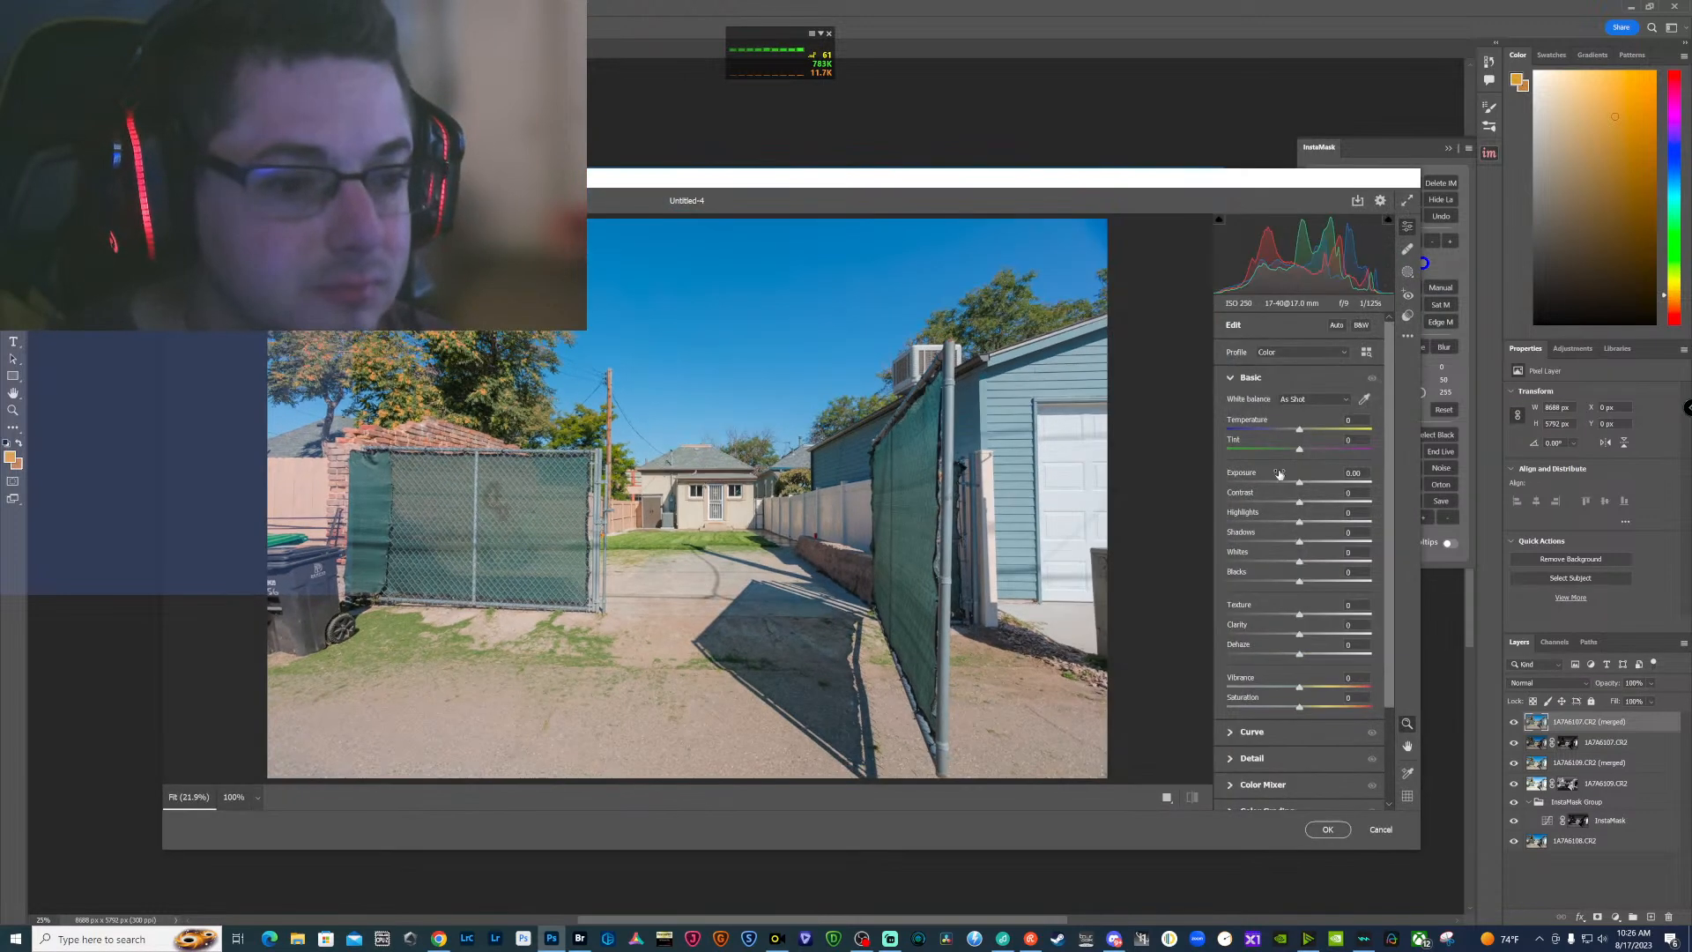
left_click_drag(1311, 500, 1319, 502)
left_click_drag(1322, 256, 1346, 255)
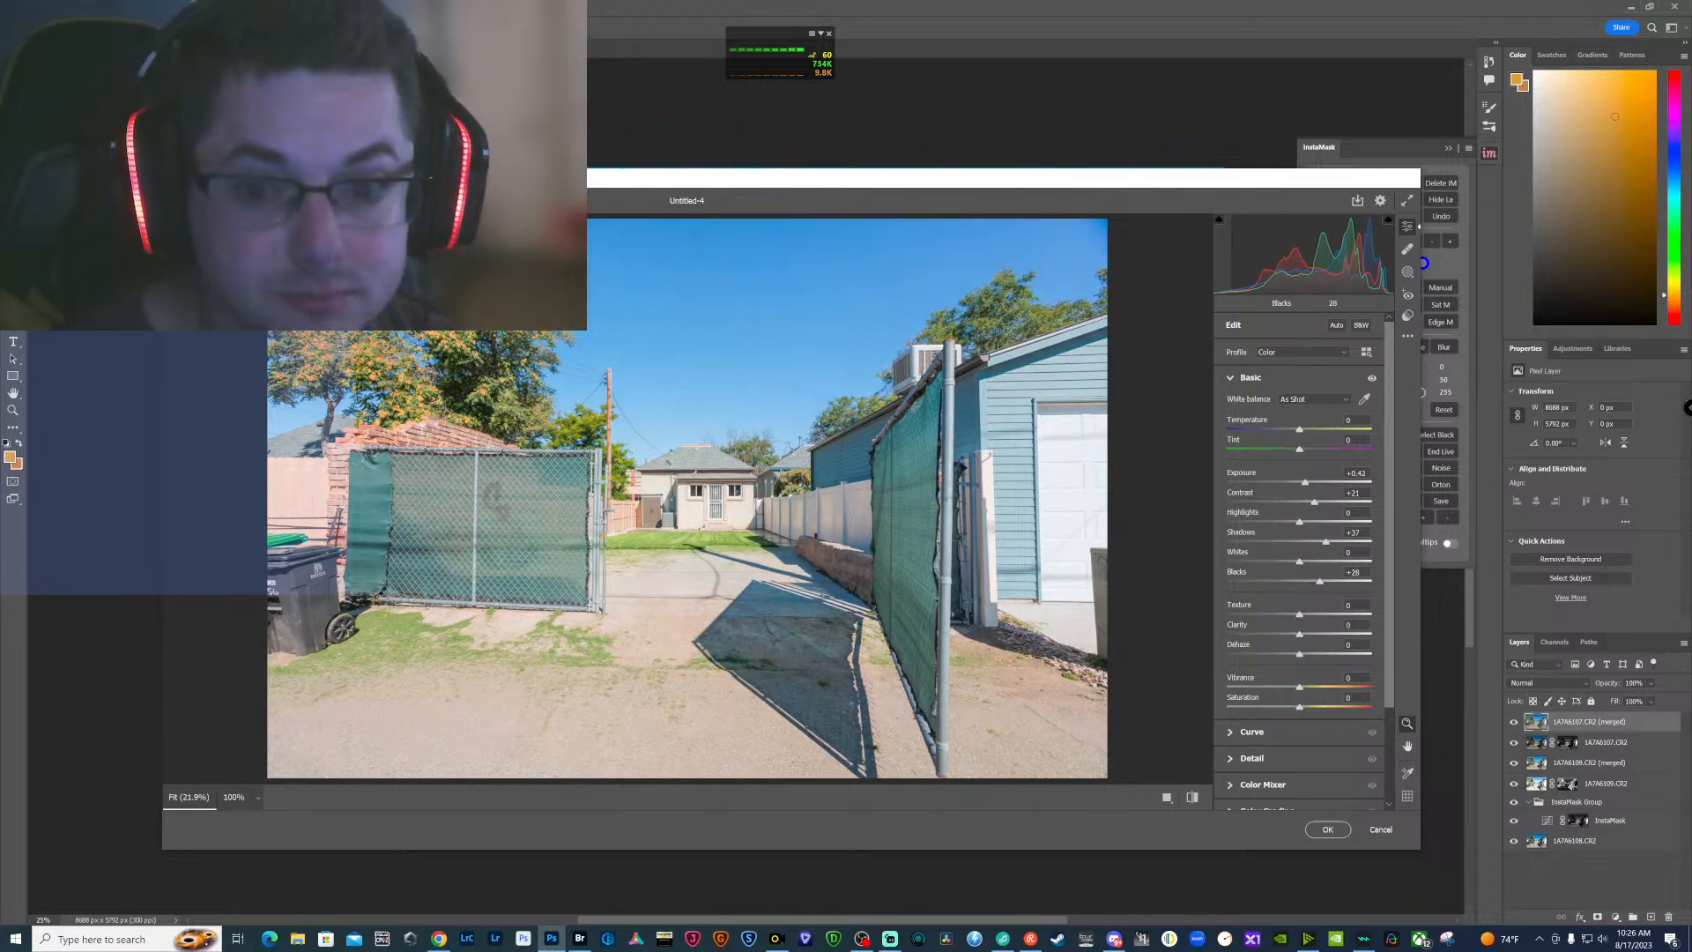
left_click_drag(1252, 256, 1255, 256)
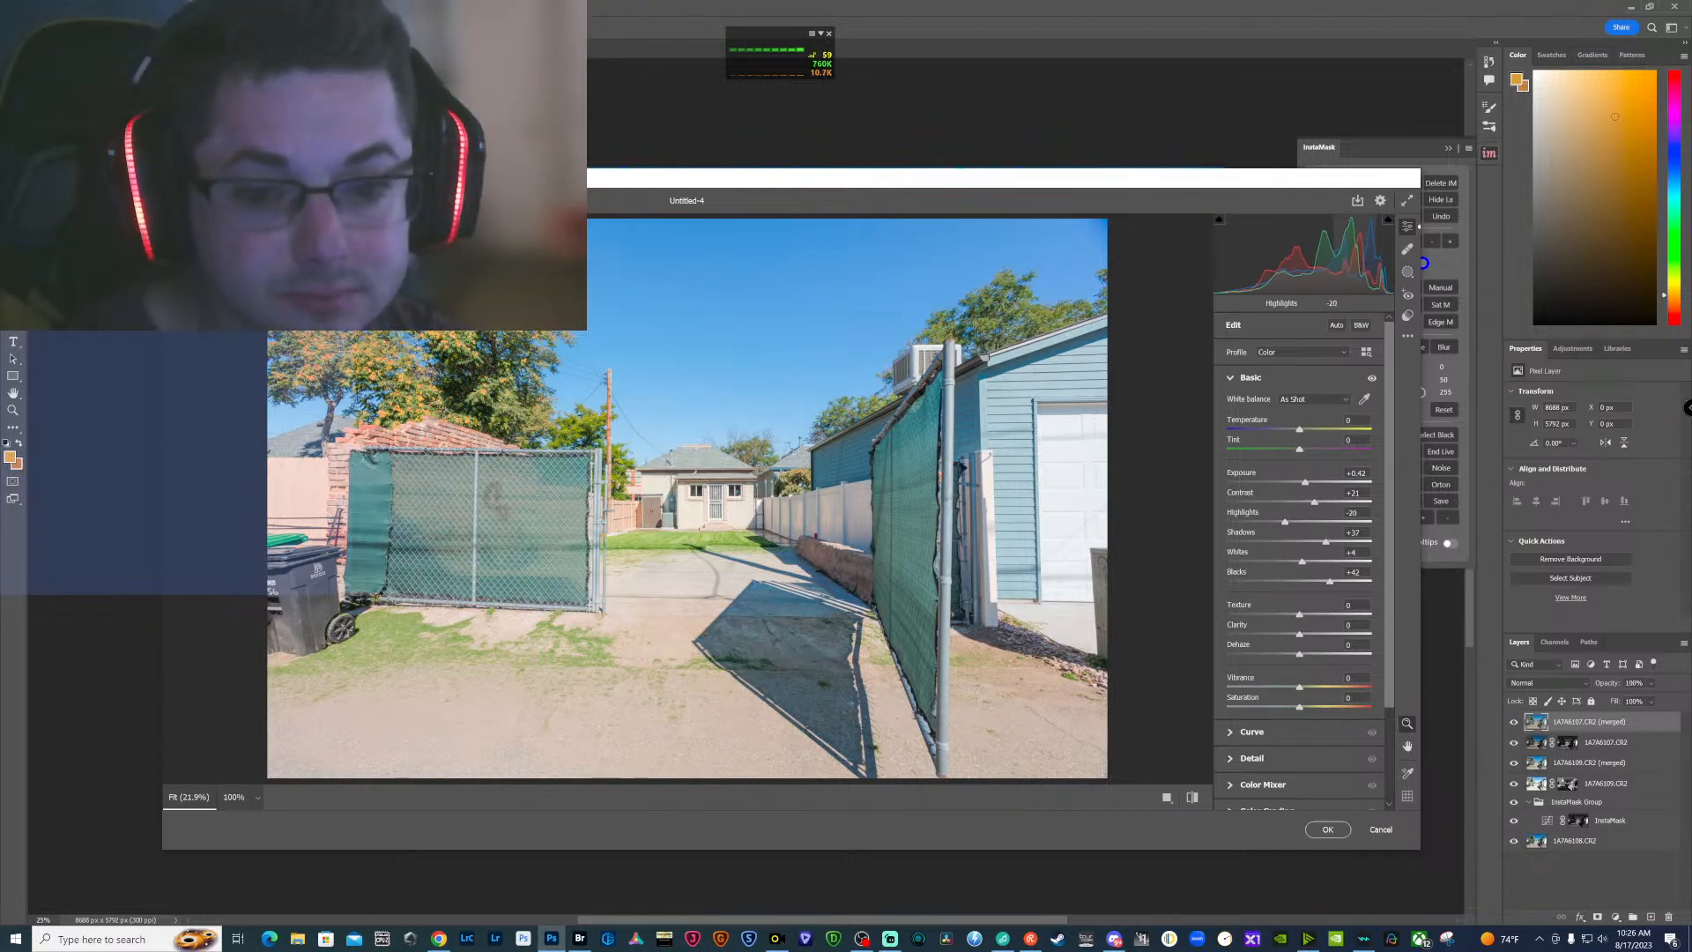
left_click_drag(1352, 260, 1347, 260)
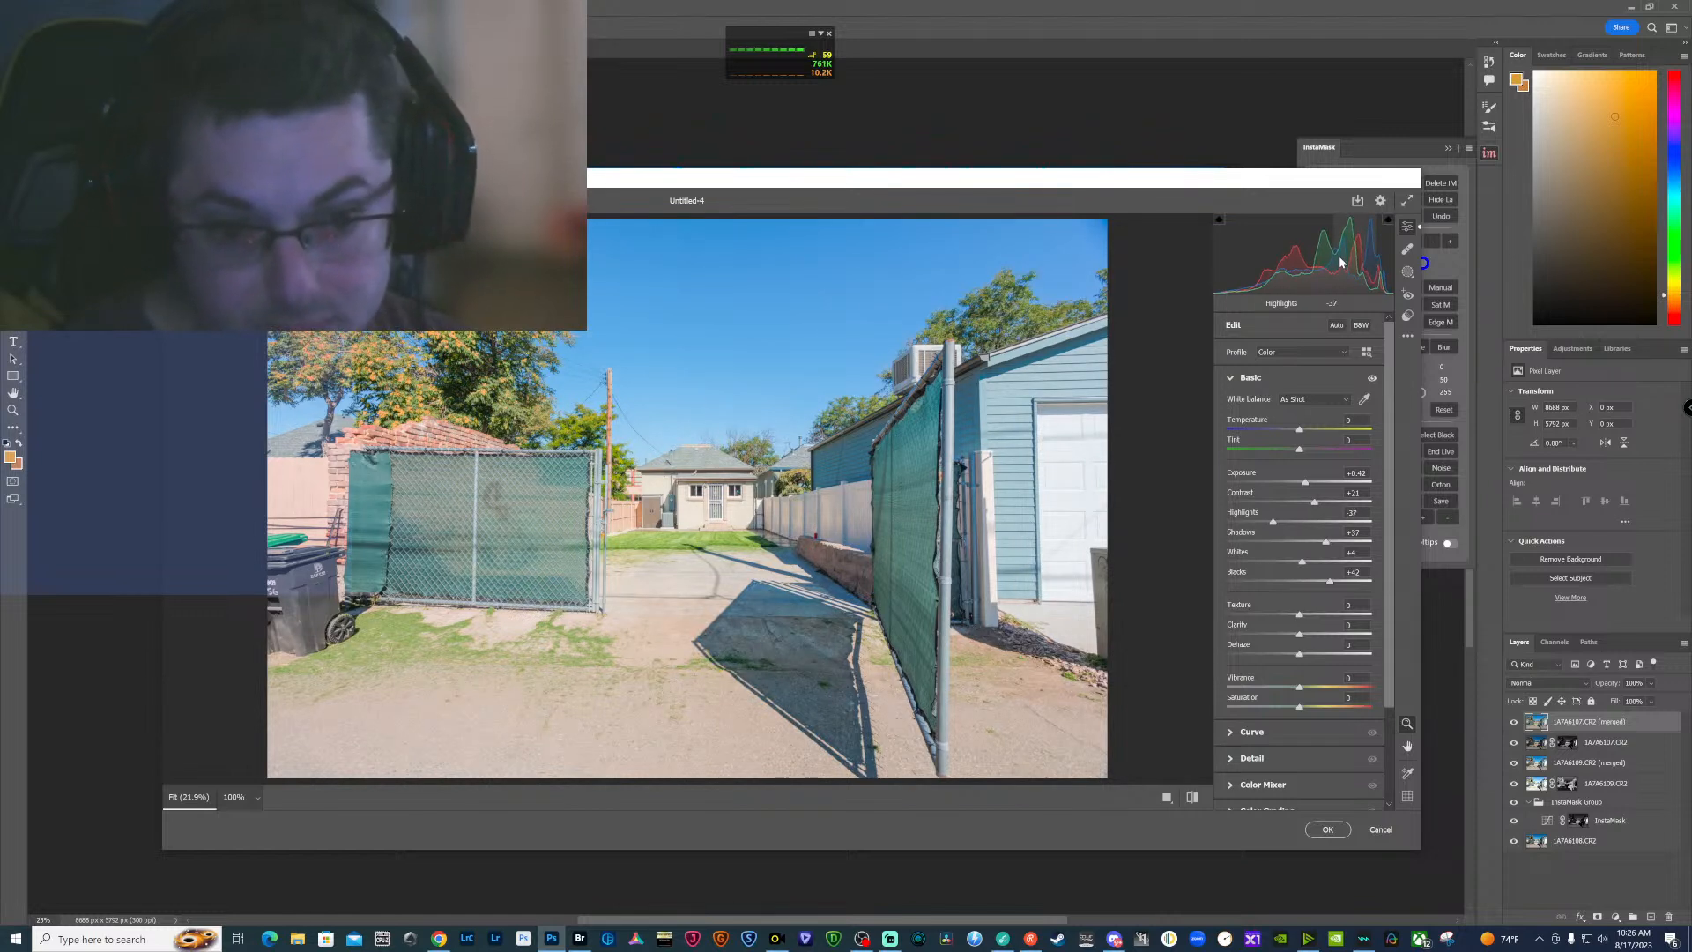
left_click_drag(1340, 261, 1343, 262)
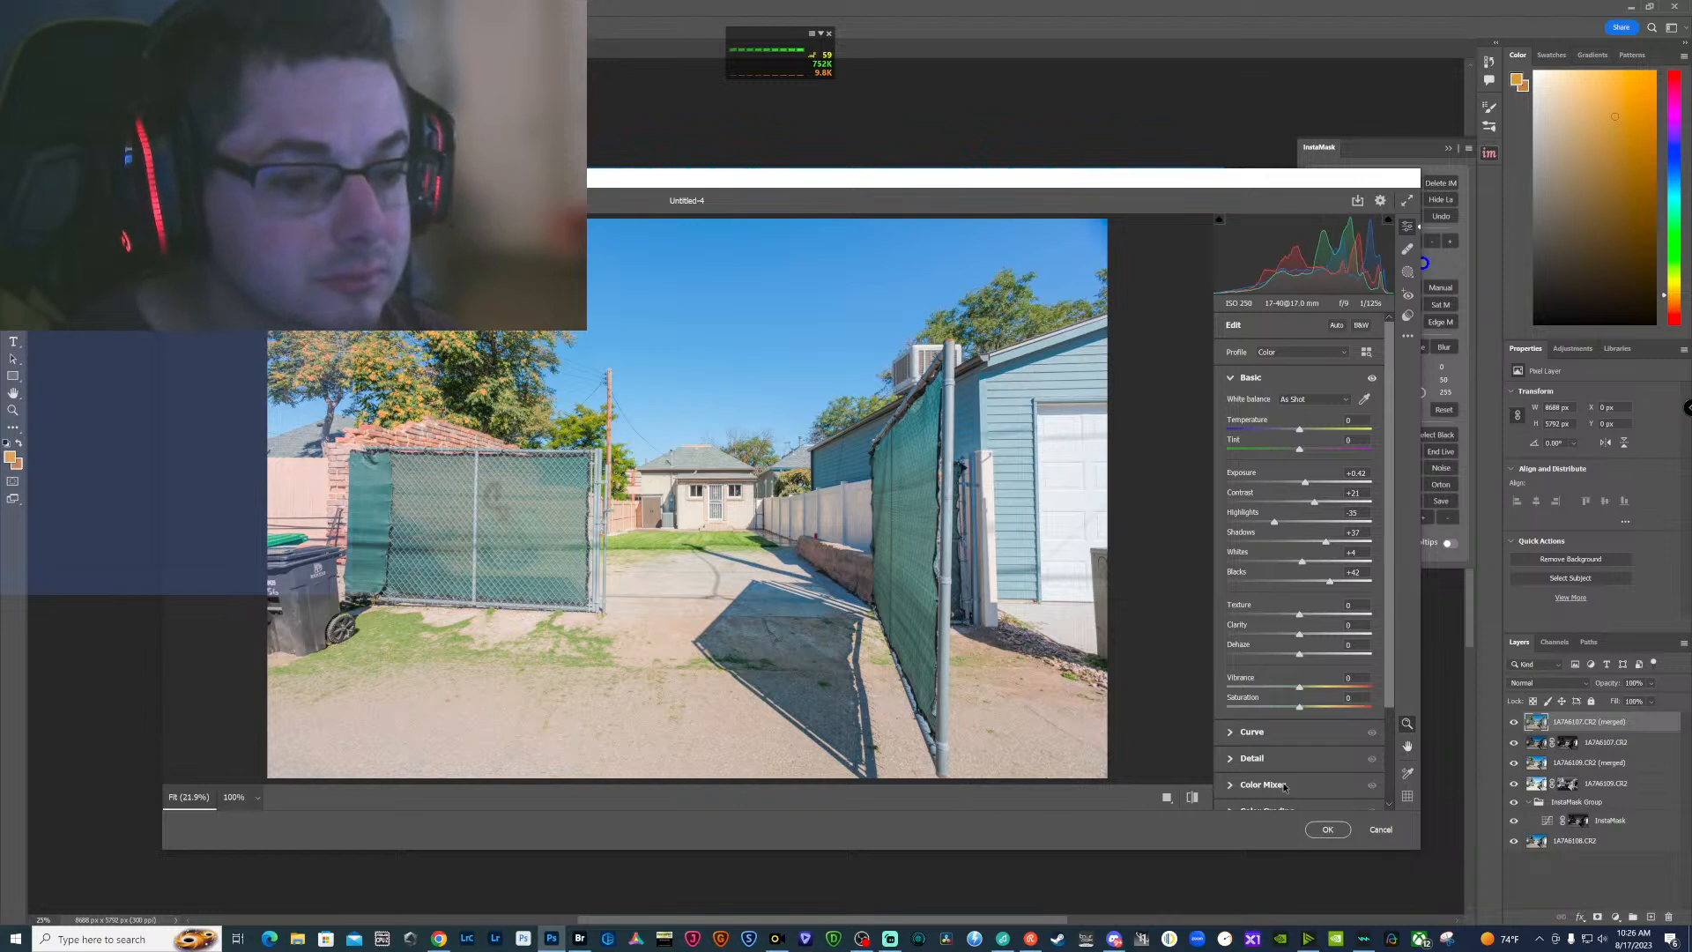
Set Sharpening to 81 with Masking 53 and apply the Vertical Upright geometry correction
scroll(1284, 787, "down", 2)
left_click(1234, 680)
left_click_drag(1227, 462, 1305, 462)
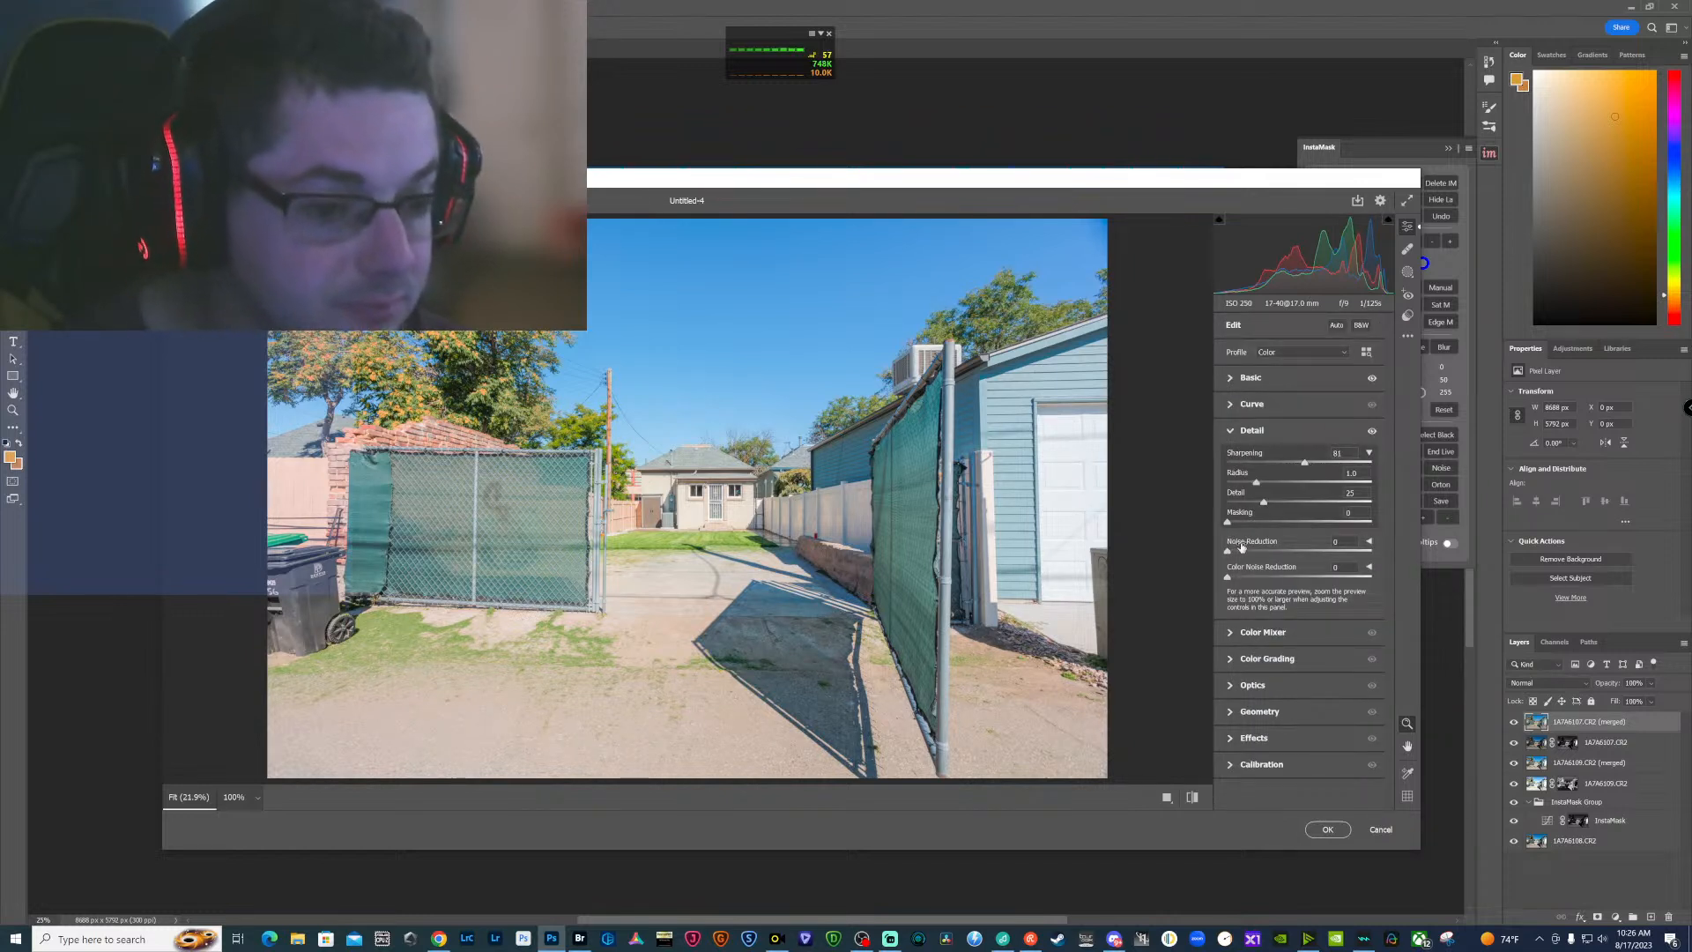
left_click_drag(1228, 521, 1303, 525)
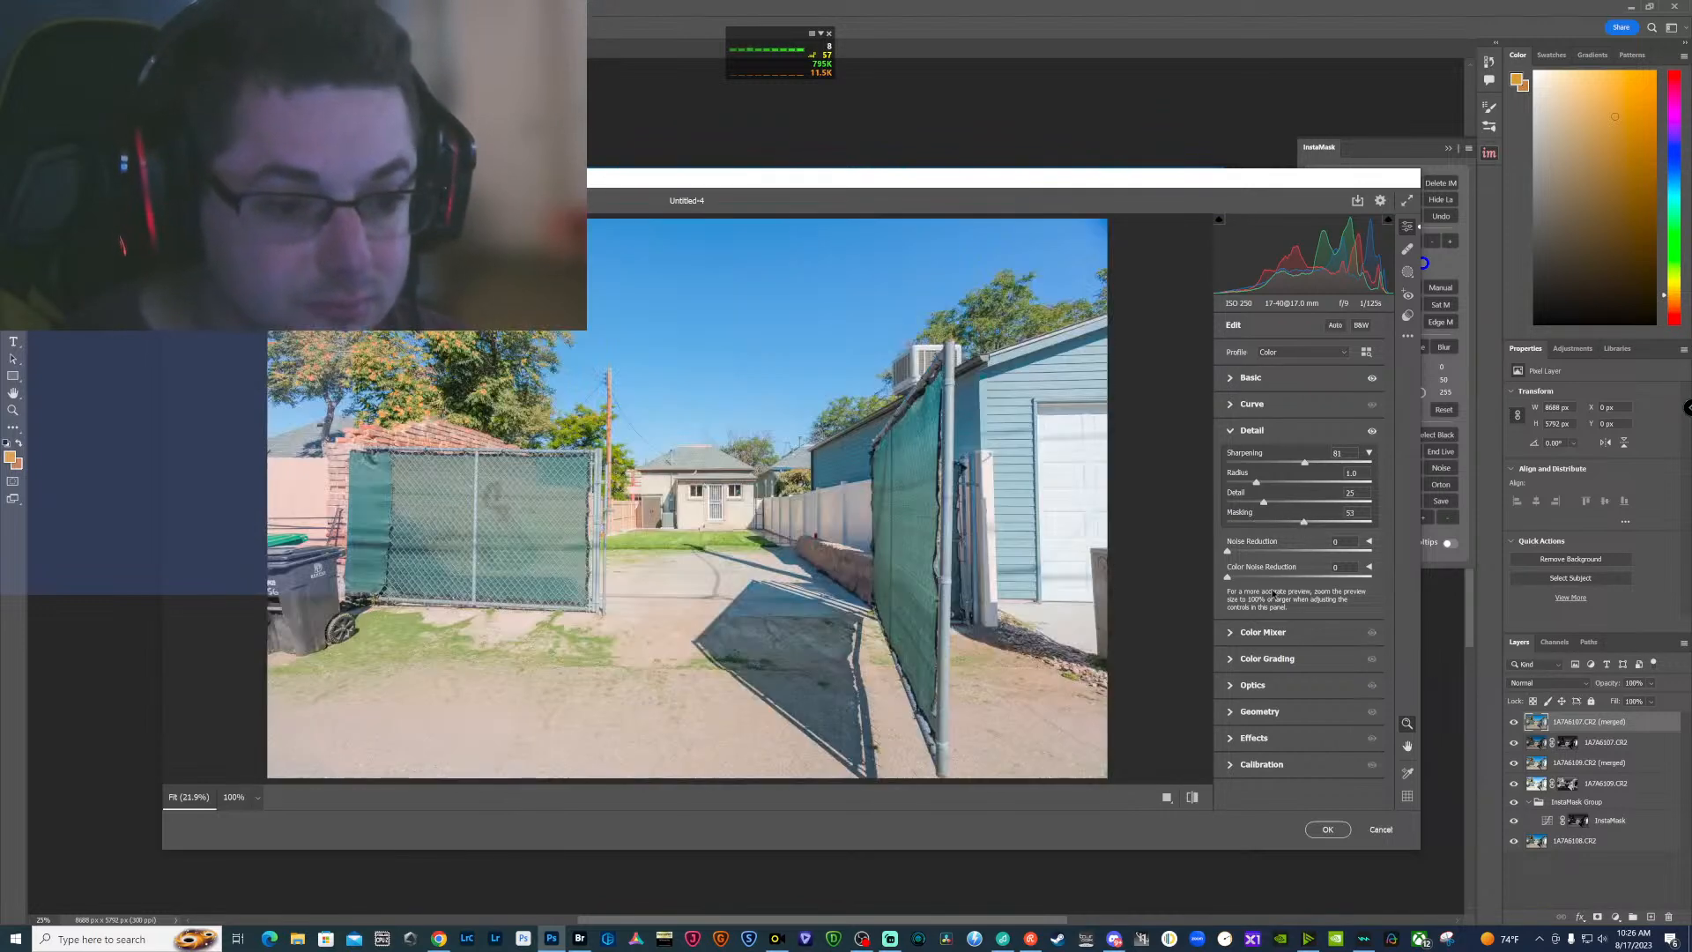
left_click(1232, 713)
left_click(1321, 562)
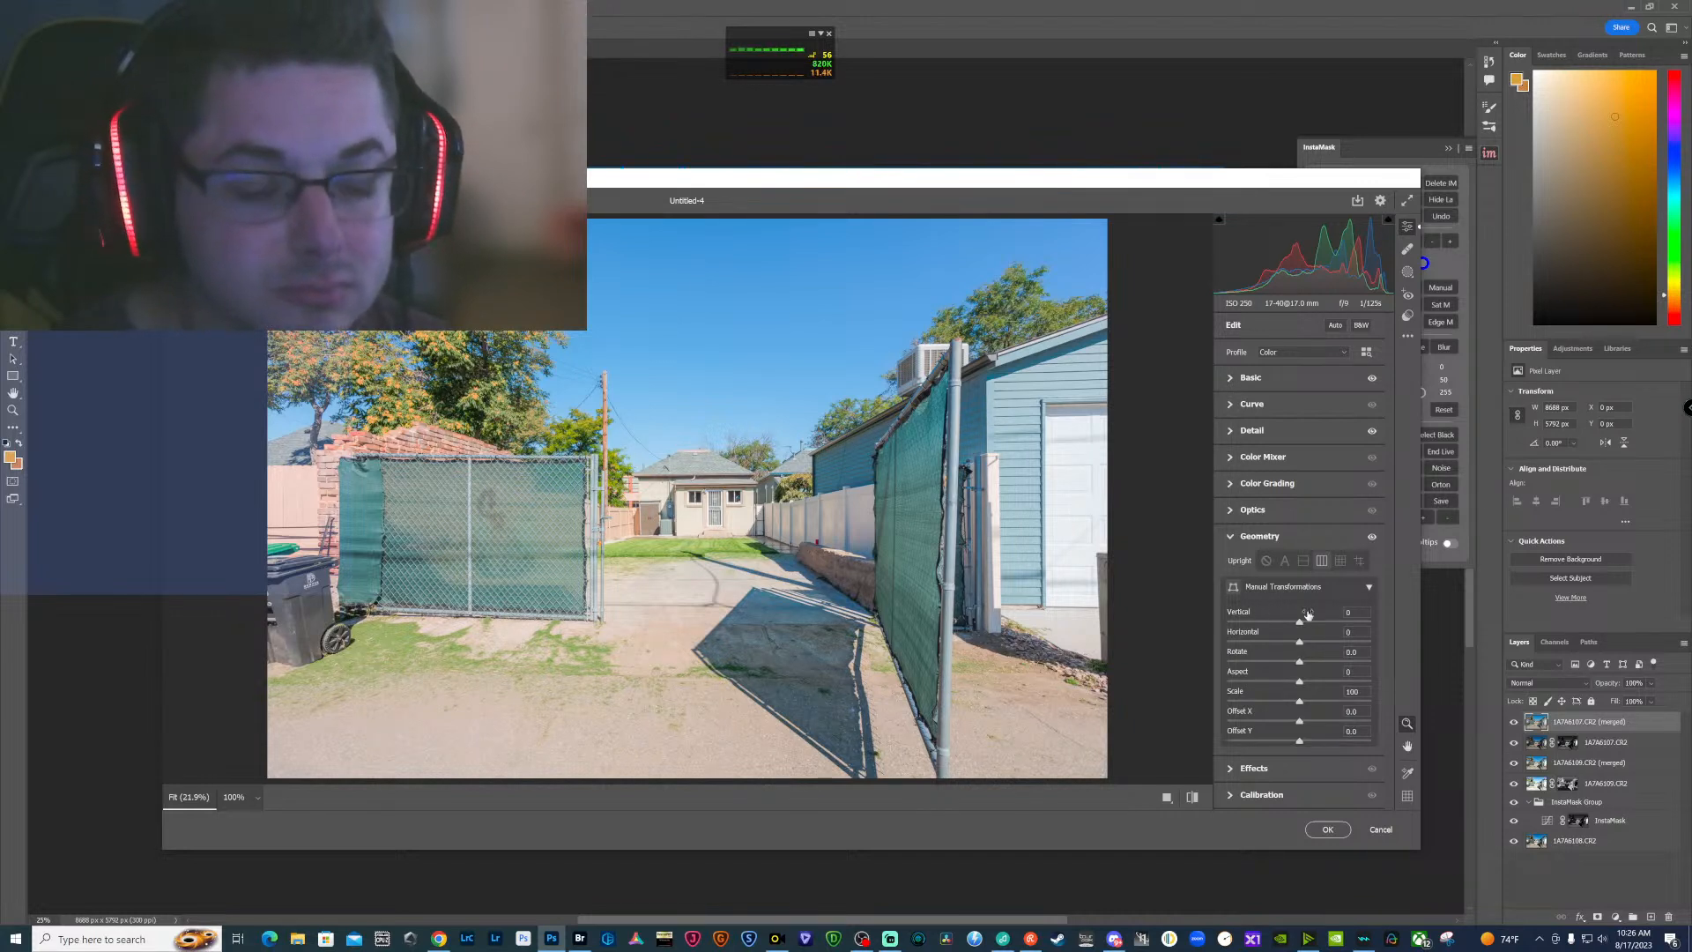
Raise colour saturation by sampling the grass and brick areas, to Reds +2, Oranges +12, Yellows +5 and Greens +8
left_click(1230, 459)
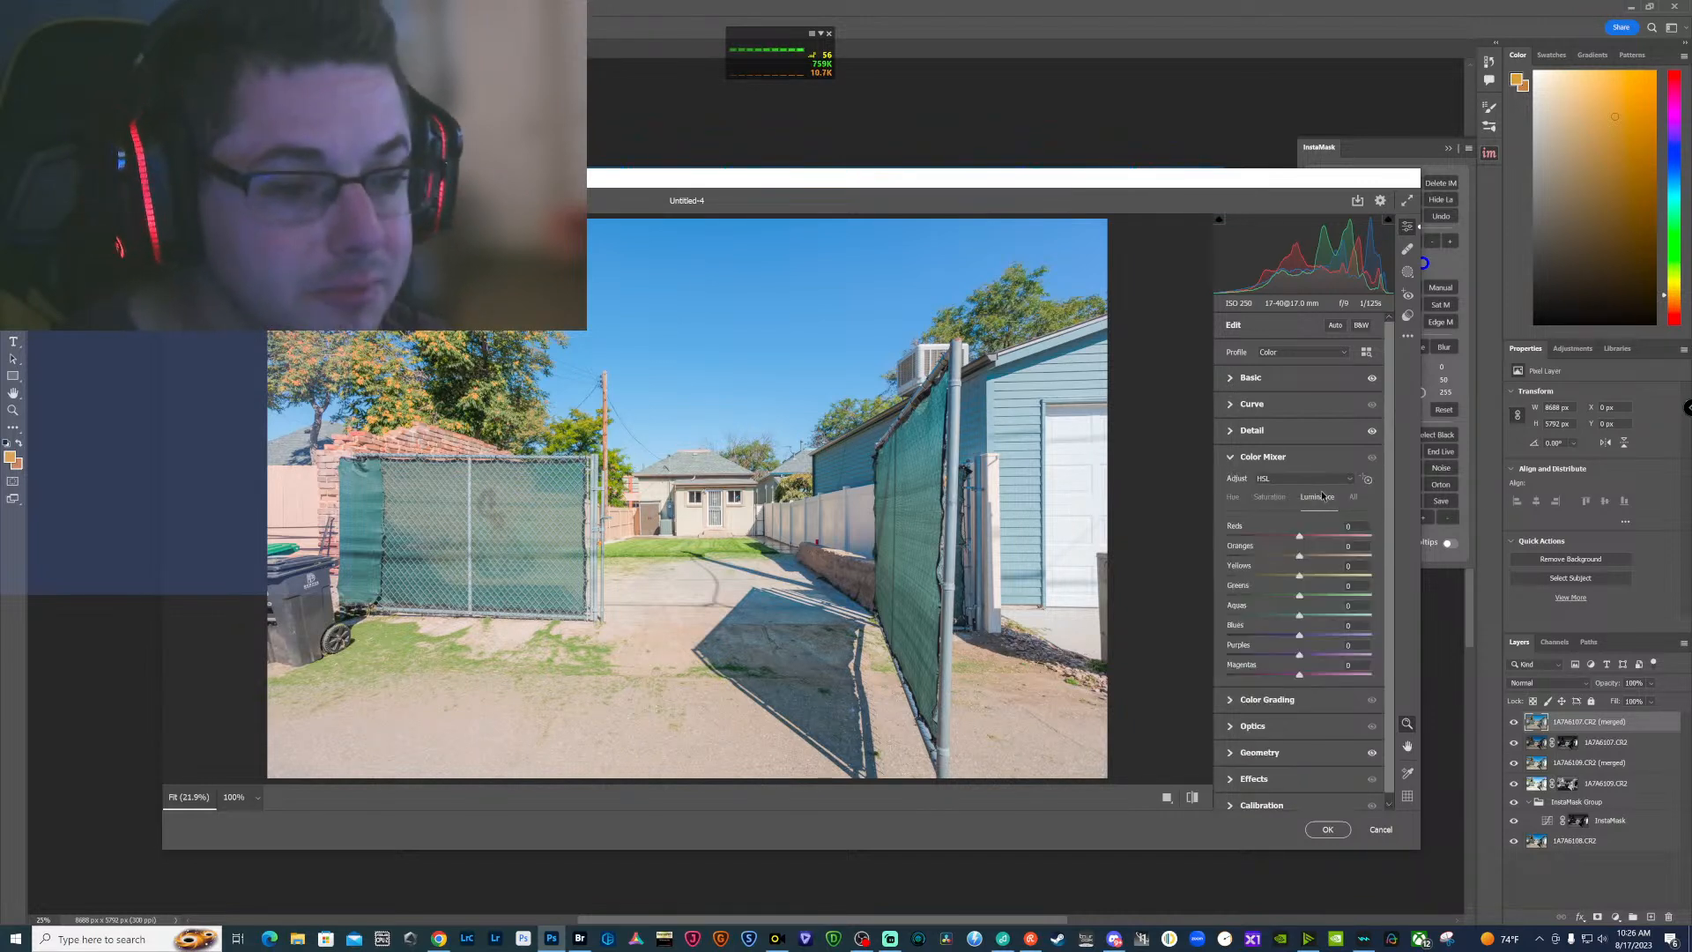
left_click(1366, 478)
left_click_drag(662, 547, 676, 547)
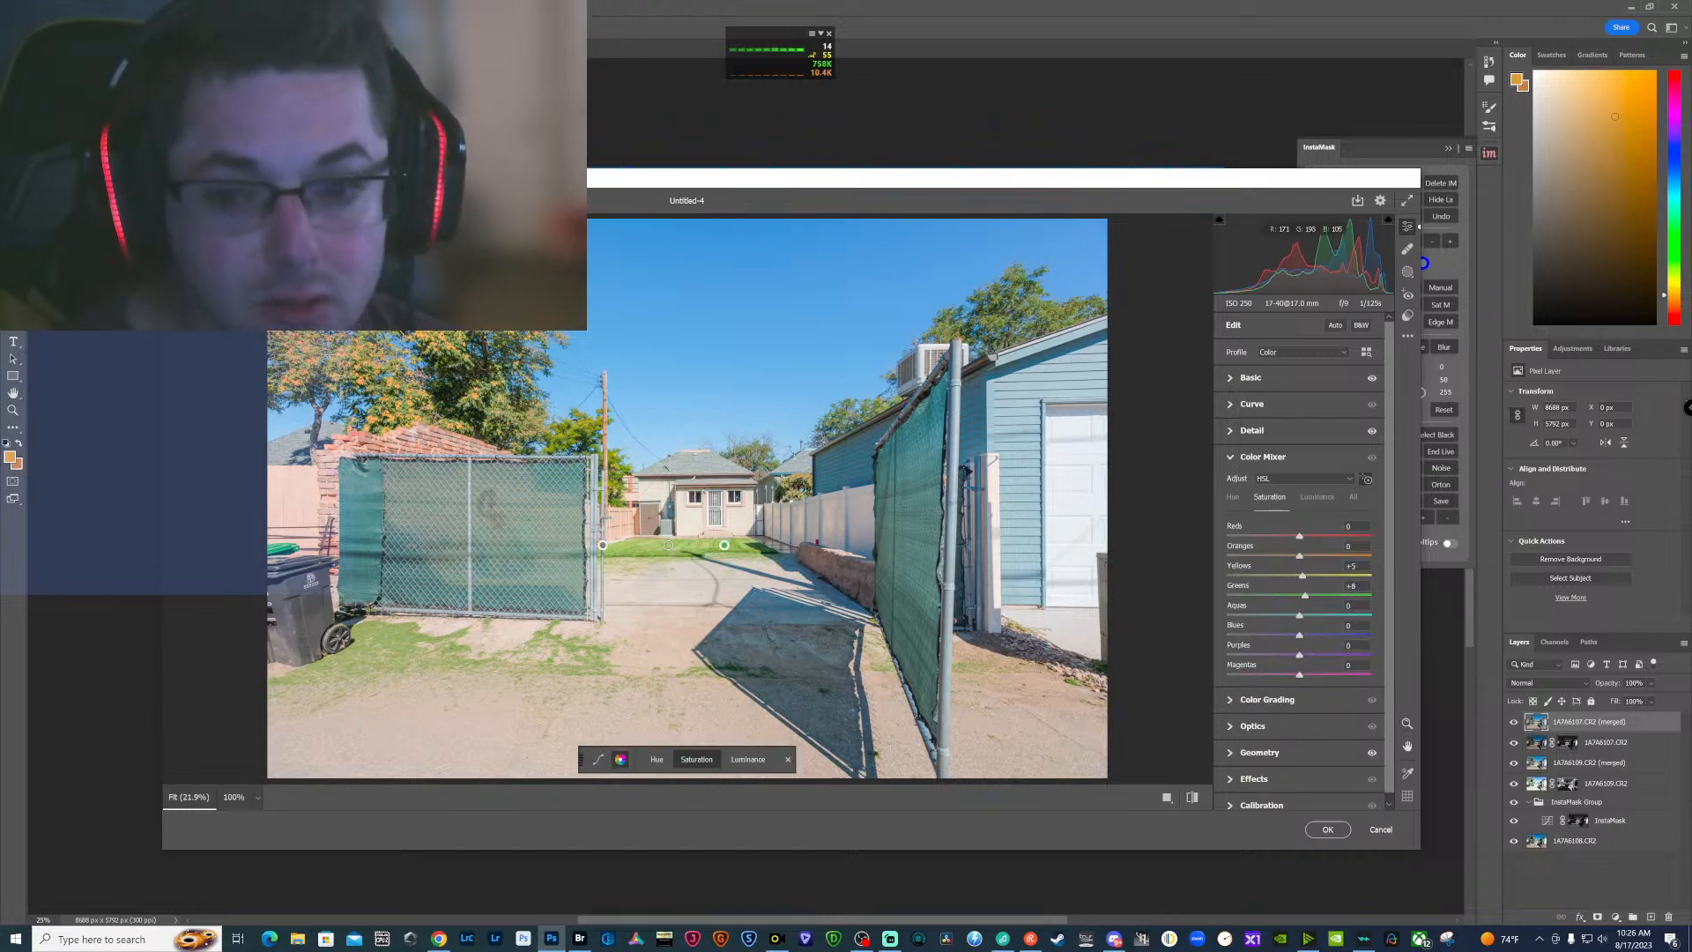
left_click_drag(374, 442, 428, 441)
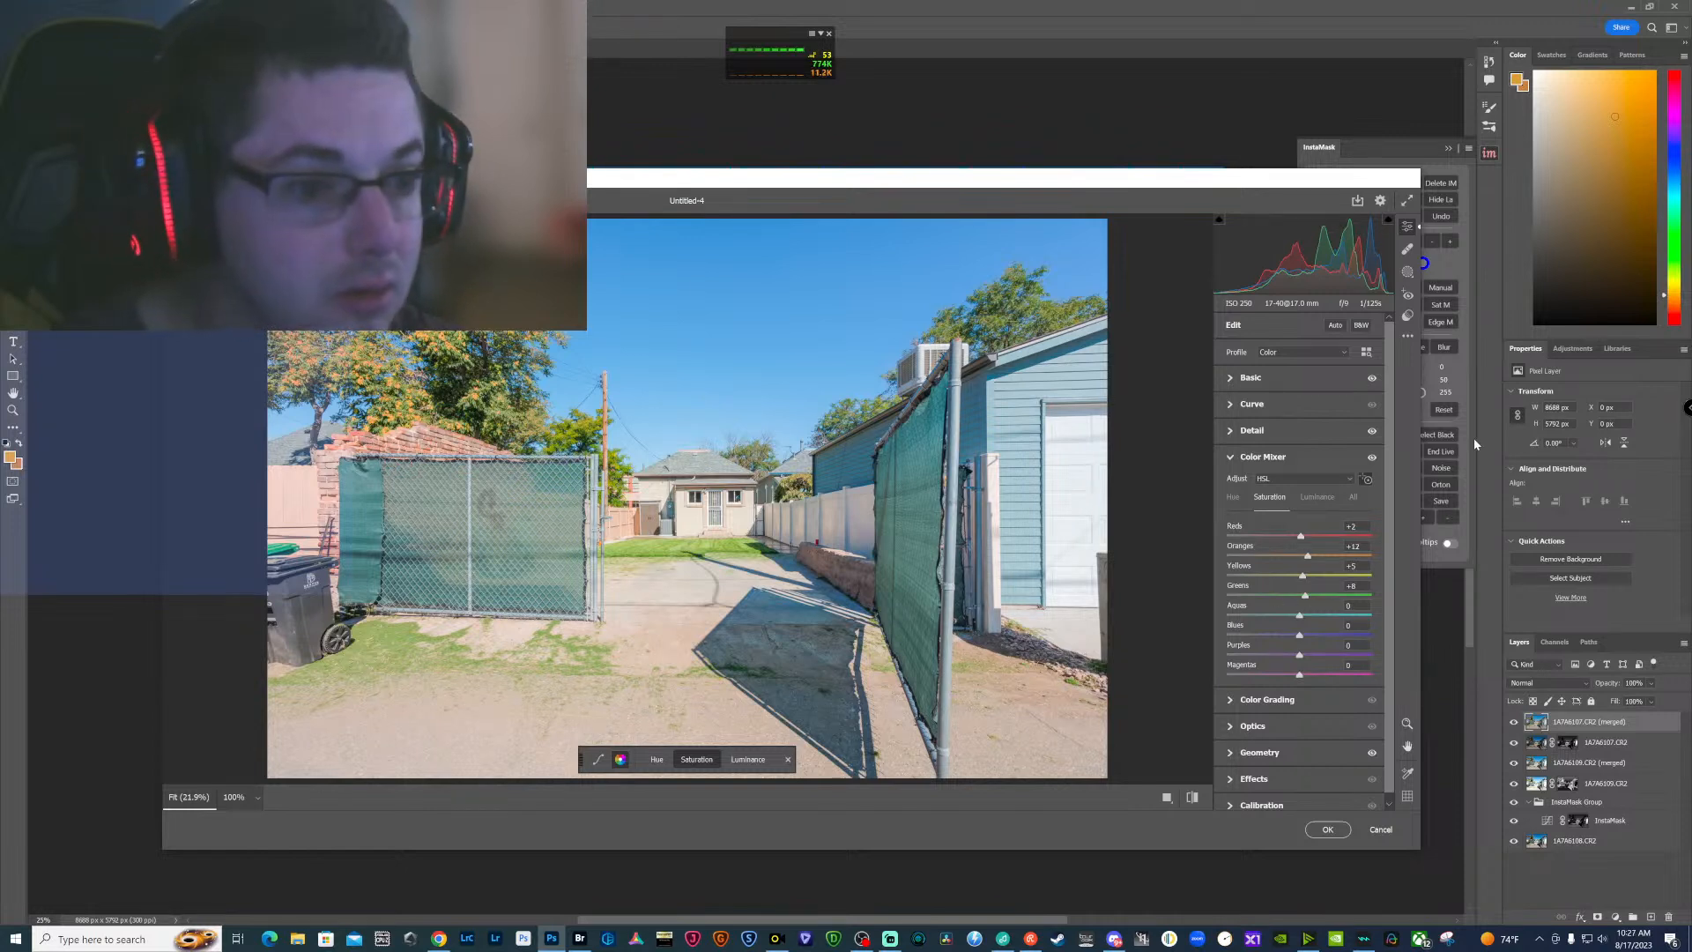
Refine the basic tones to Shadows +45, Highlights -41 and Exposure +0.40
left_click(1231, 382)
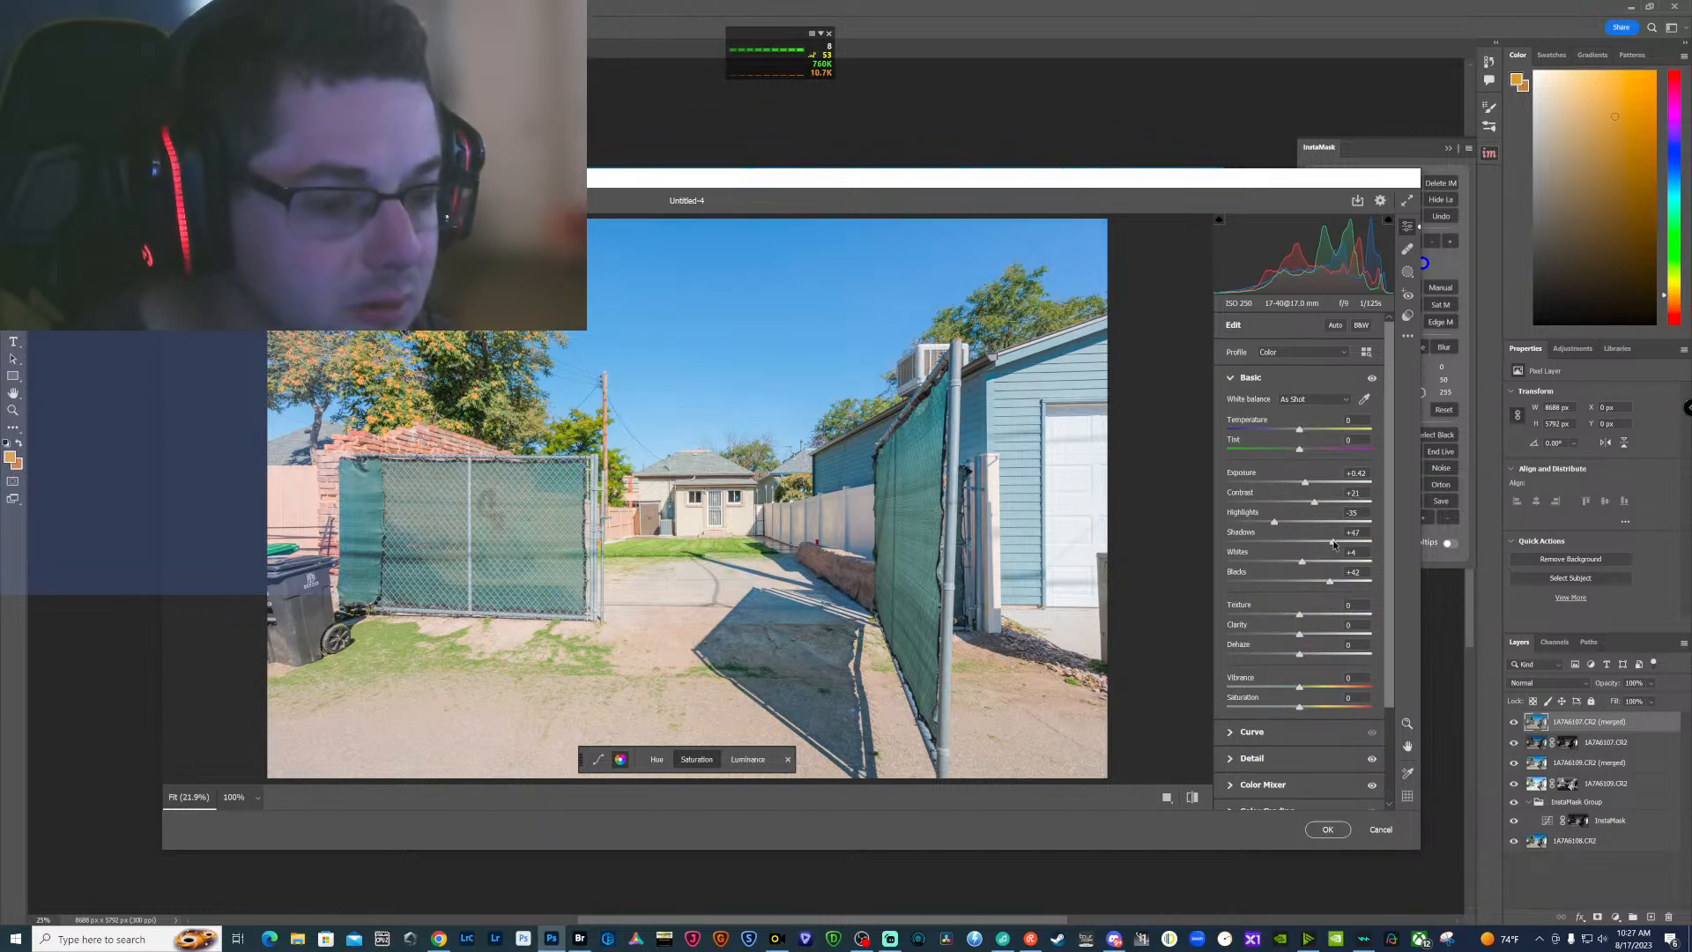
left_click_drag(1334, 544, 1333, 544)
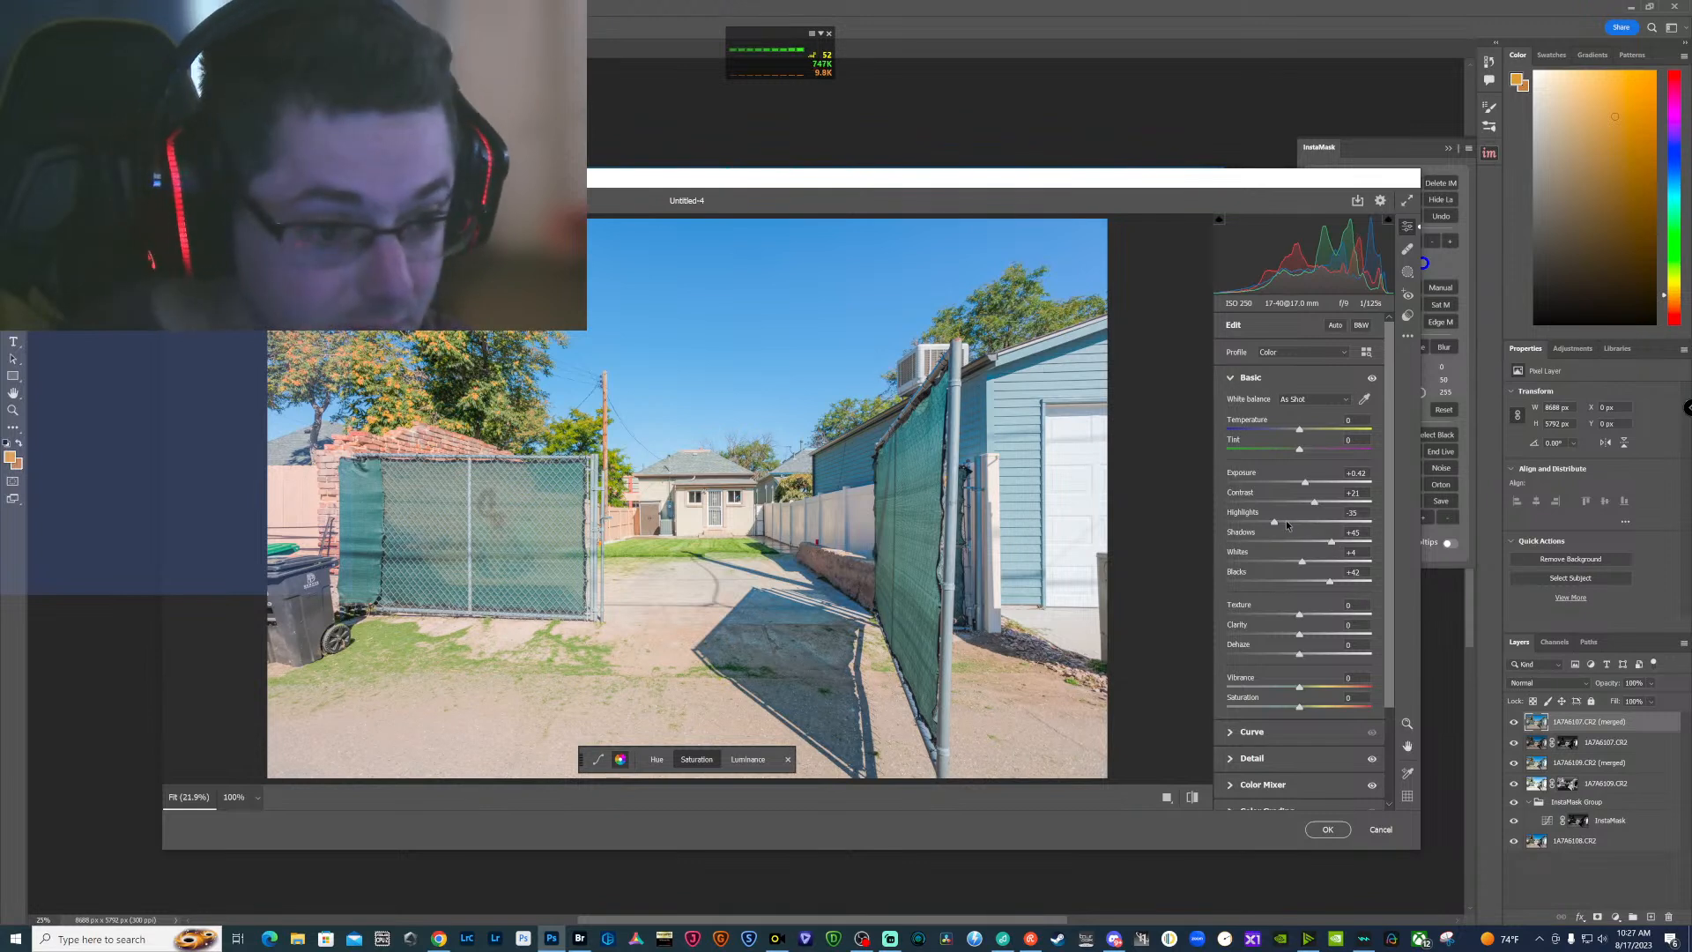
left_click_drag(1274, 526, 1269, 526)
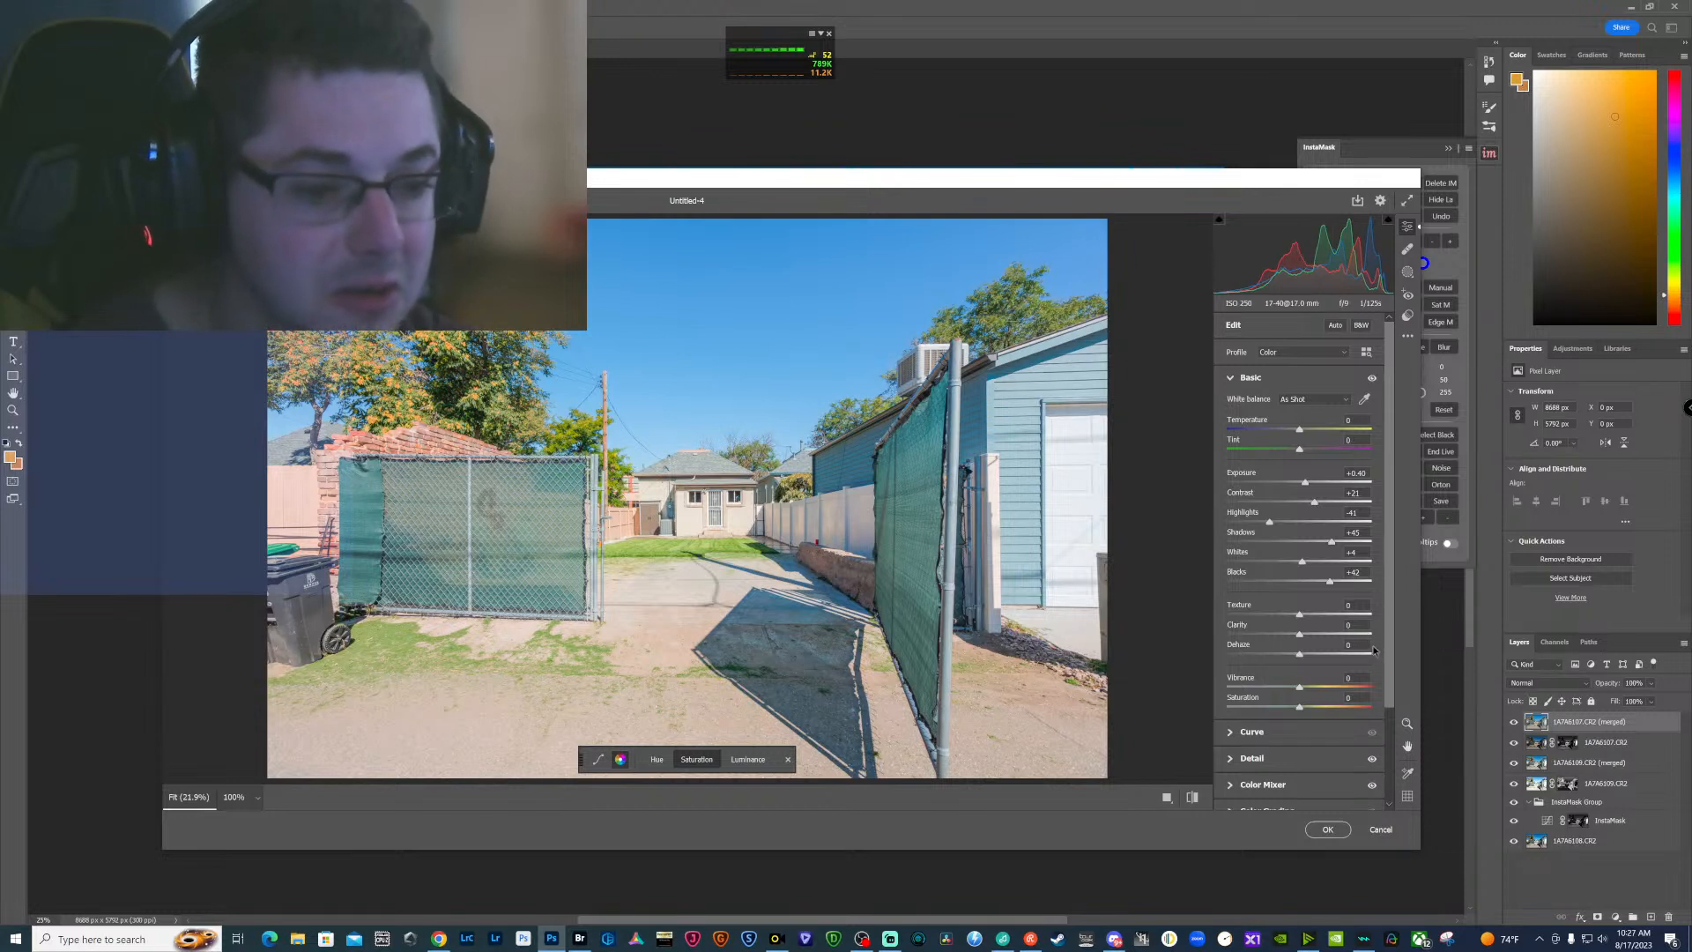
Set the luminance of Yellows to -1 and Greens to -2, and apply the Camera Raw adjustments
left_click(1262, 783)
left_click(1320, 499)
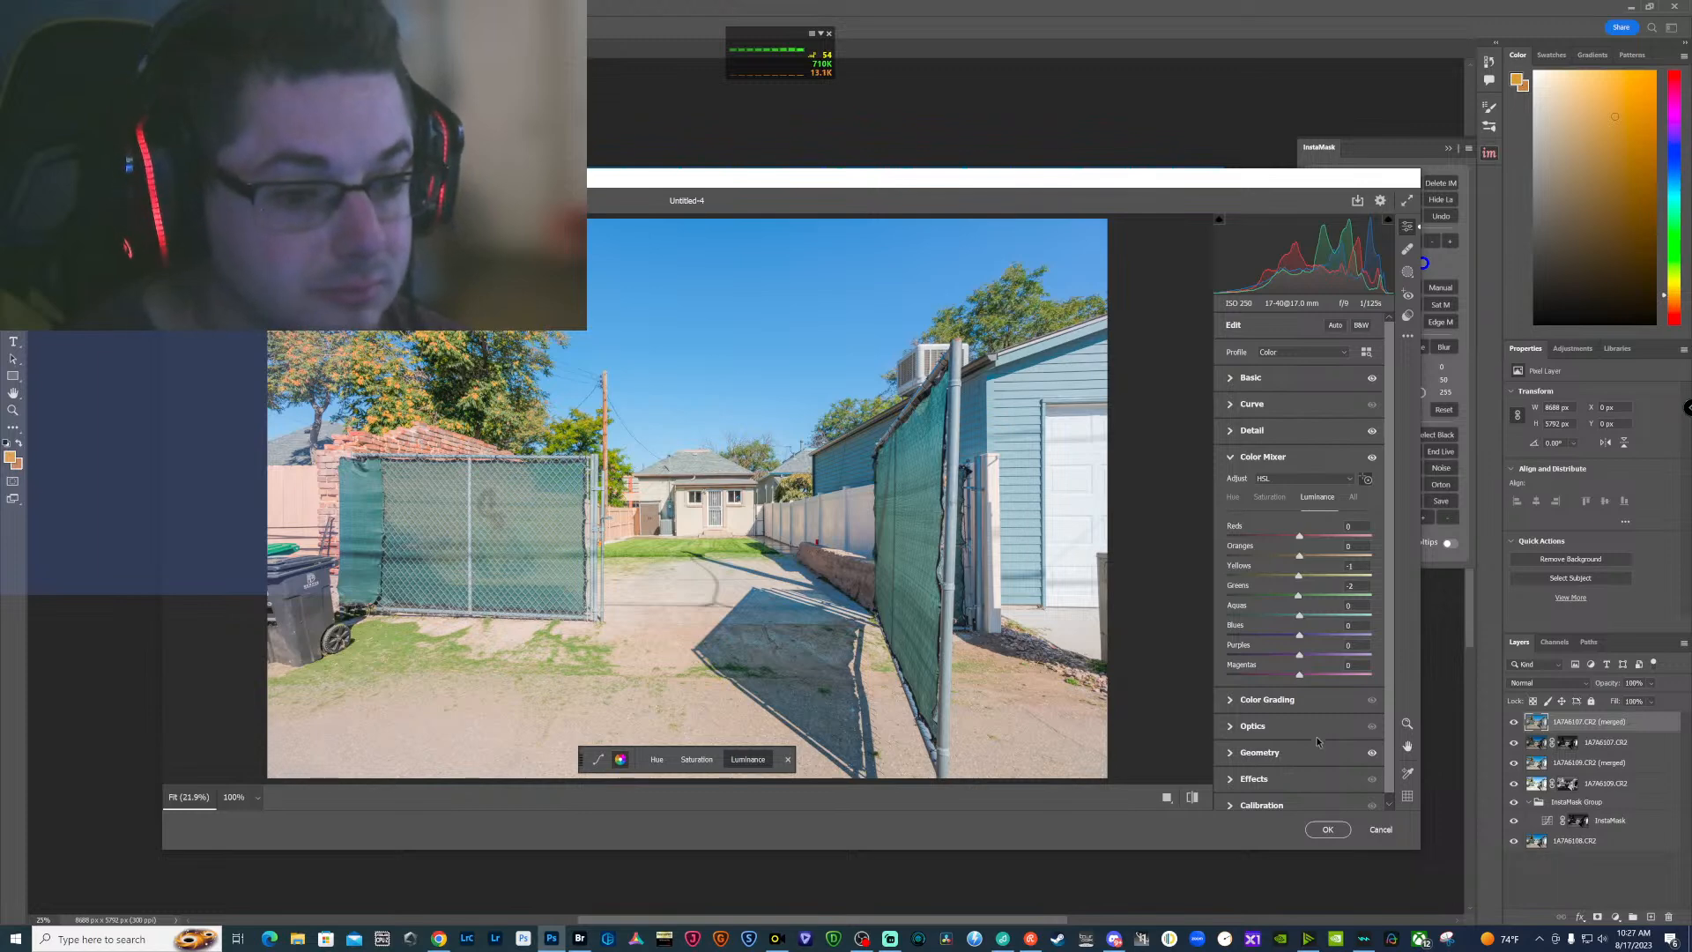
left_click(1327, 829)
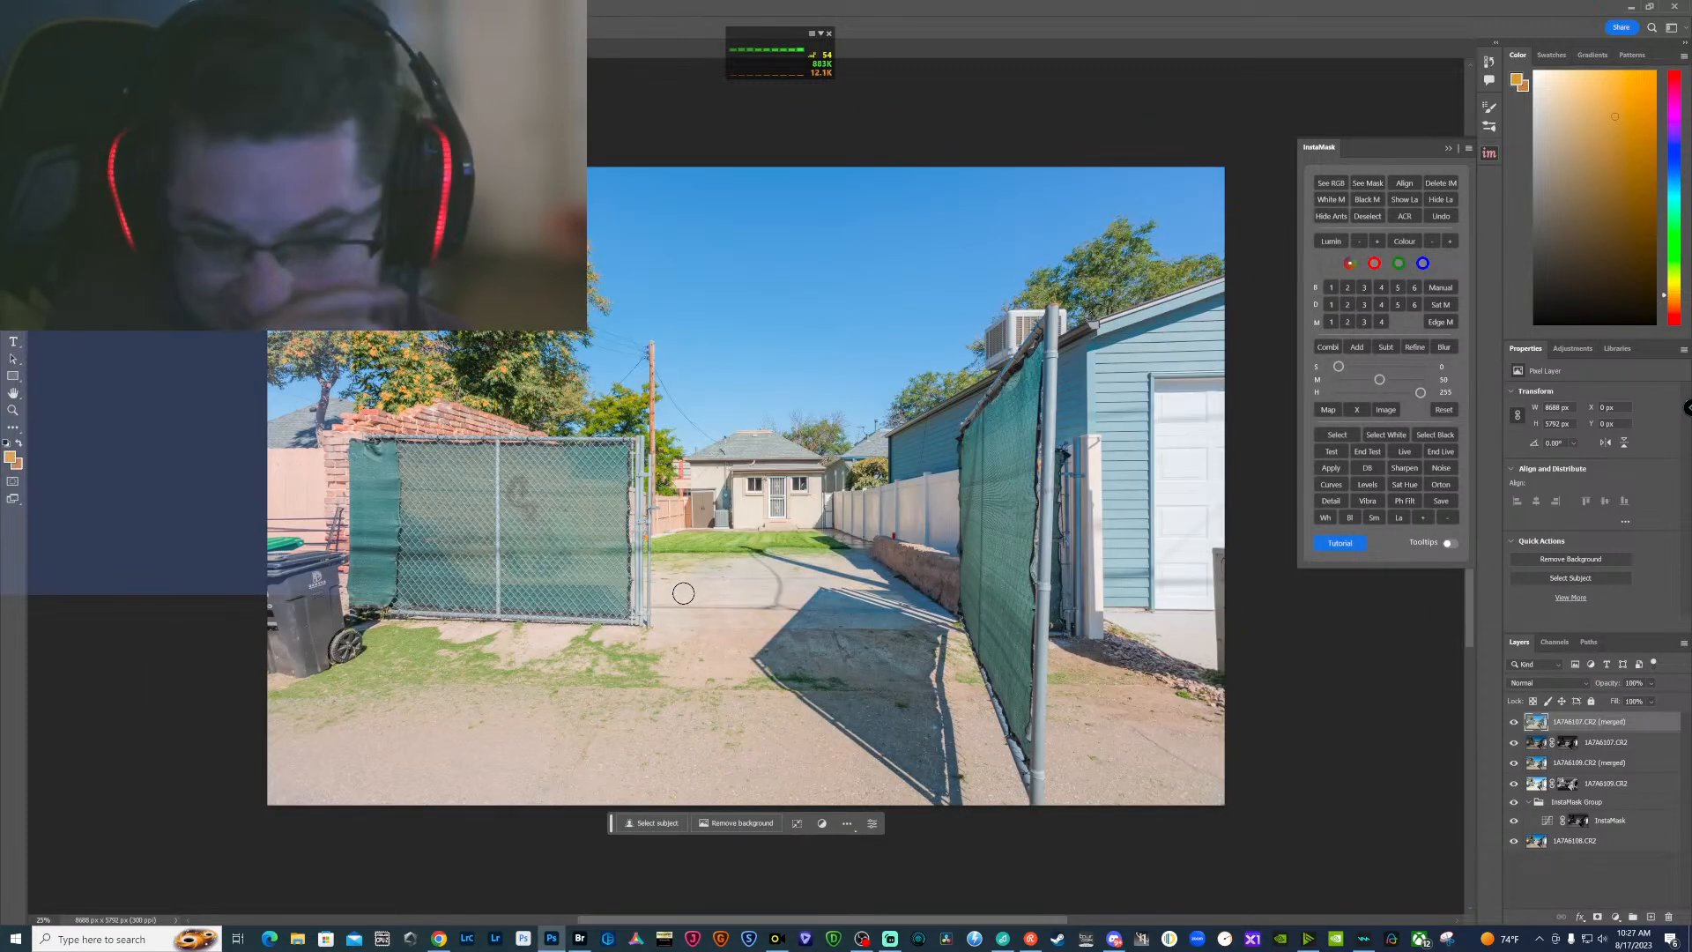
Save the blended document in Large Document Format (PSB)
key("ctrl+shift+s")
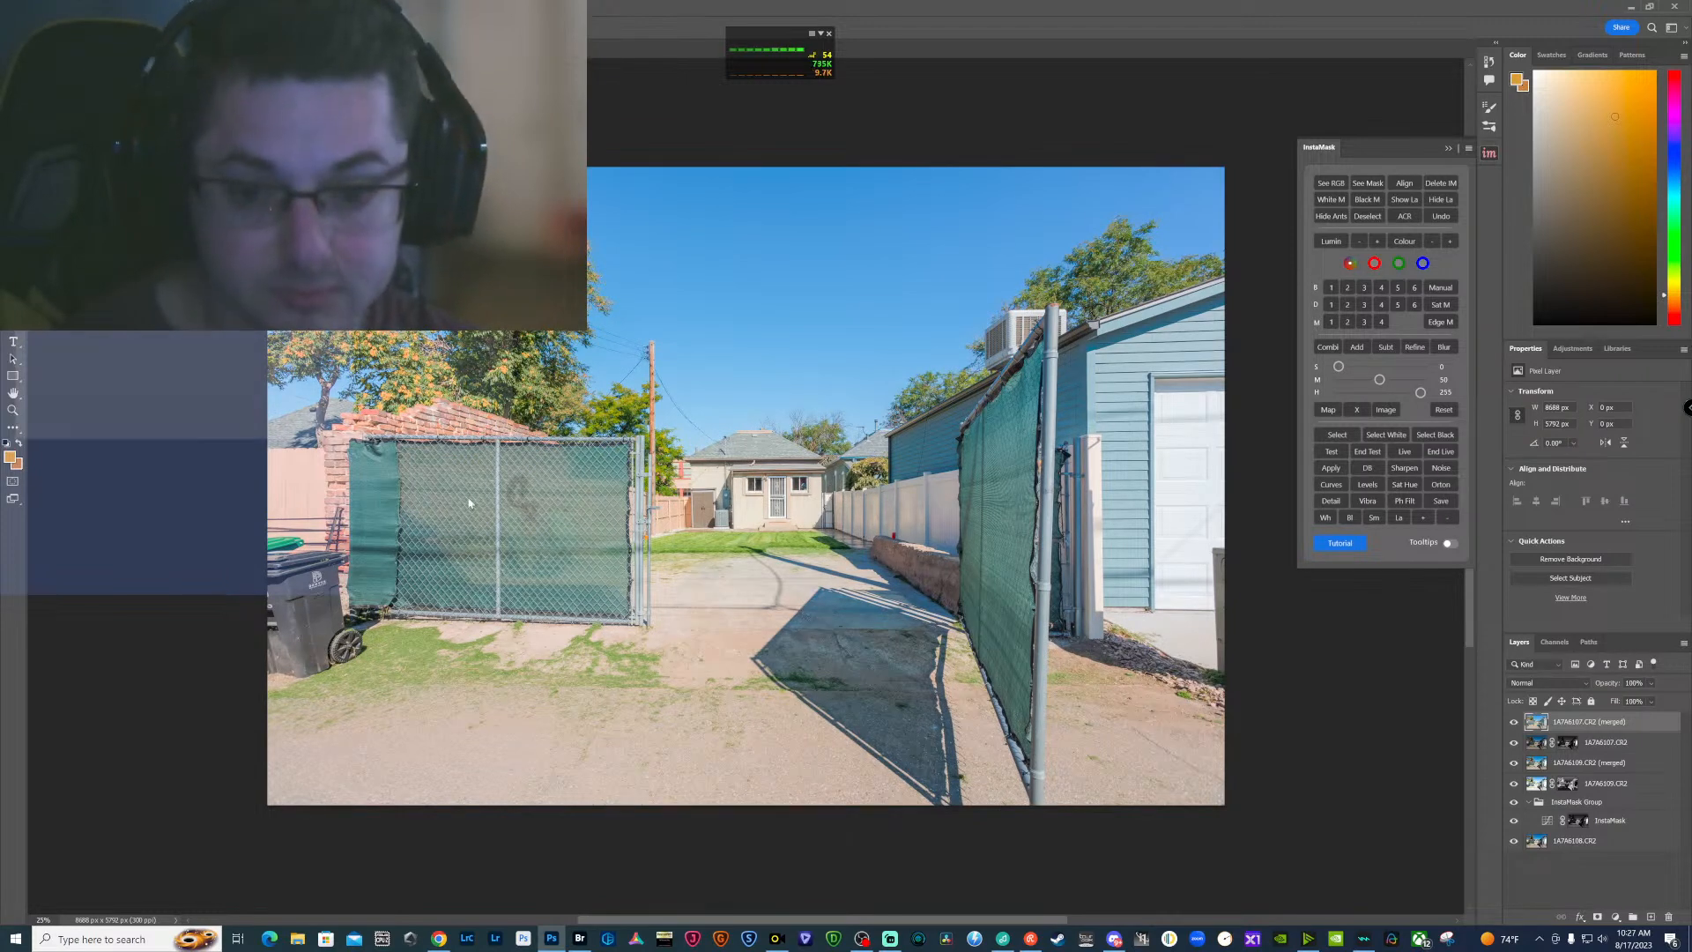
left_click(227, 340)
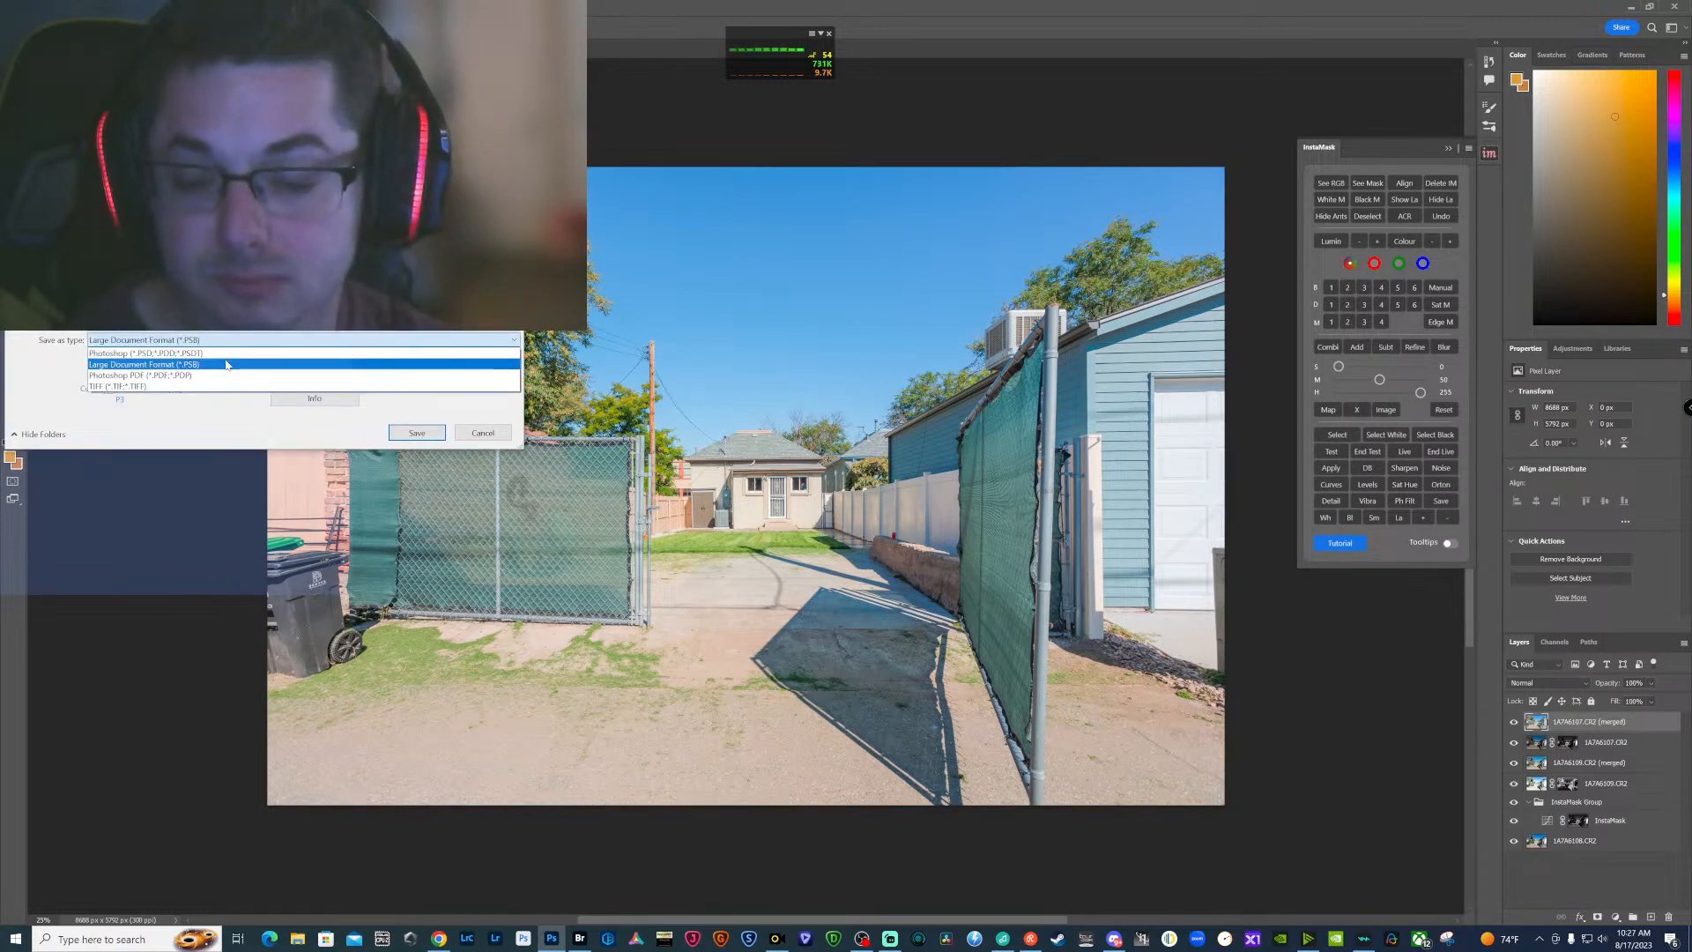
left_click(202, 360)
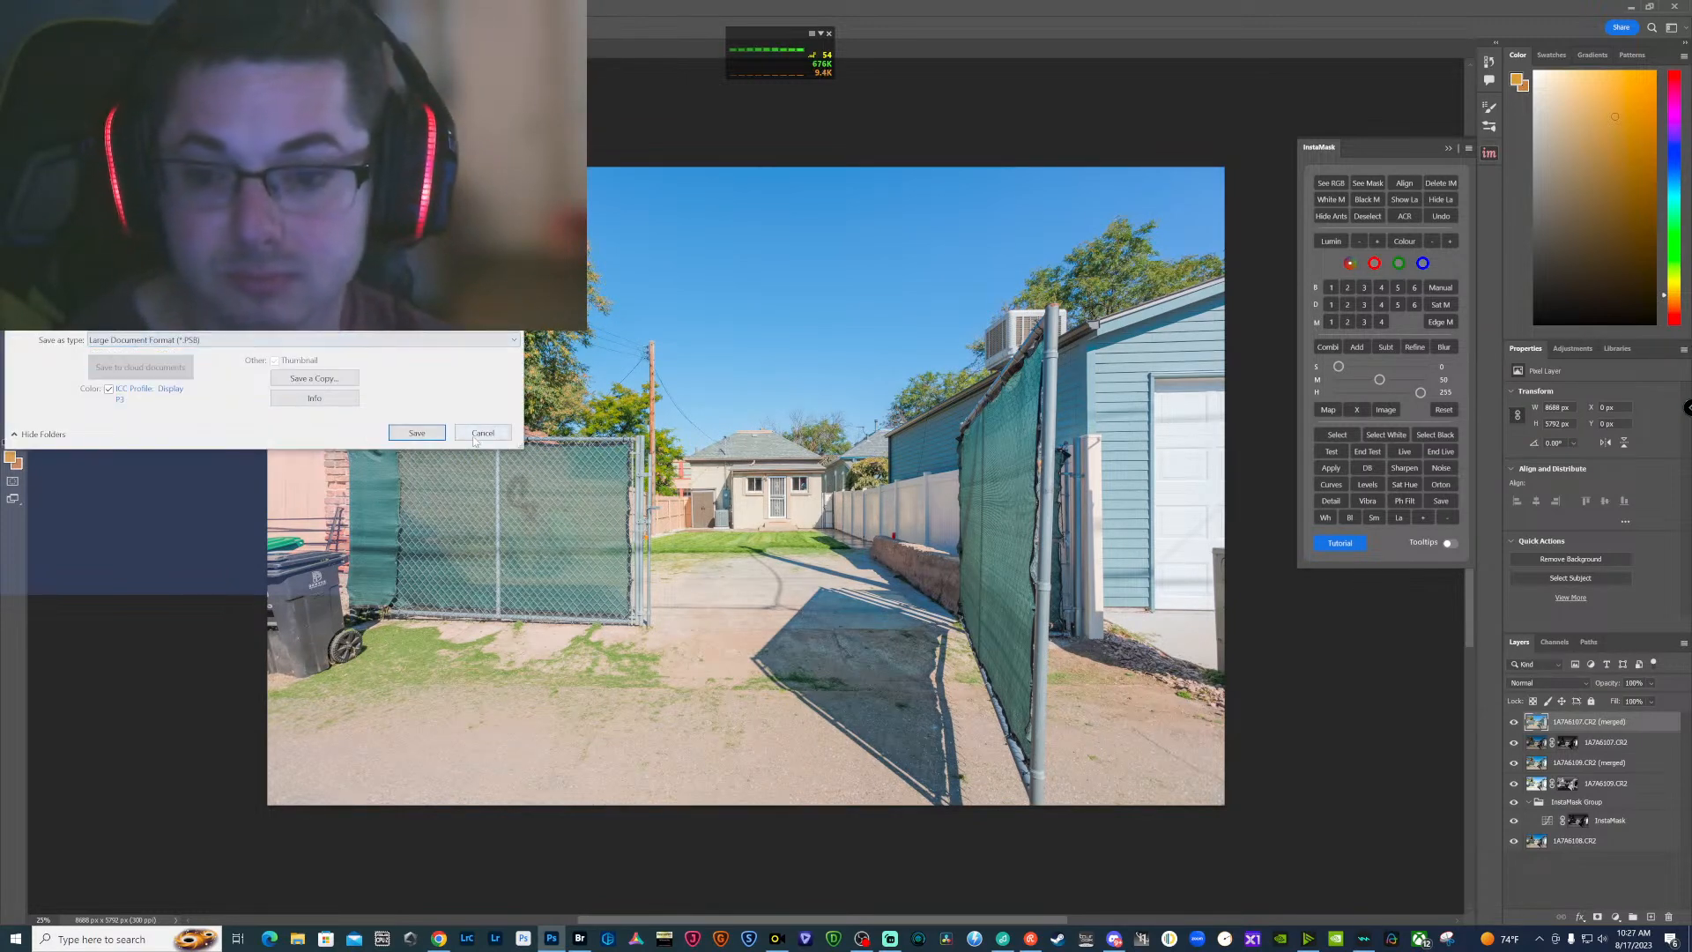
left_click(417, 433)
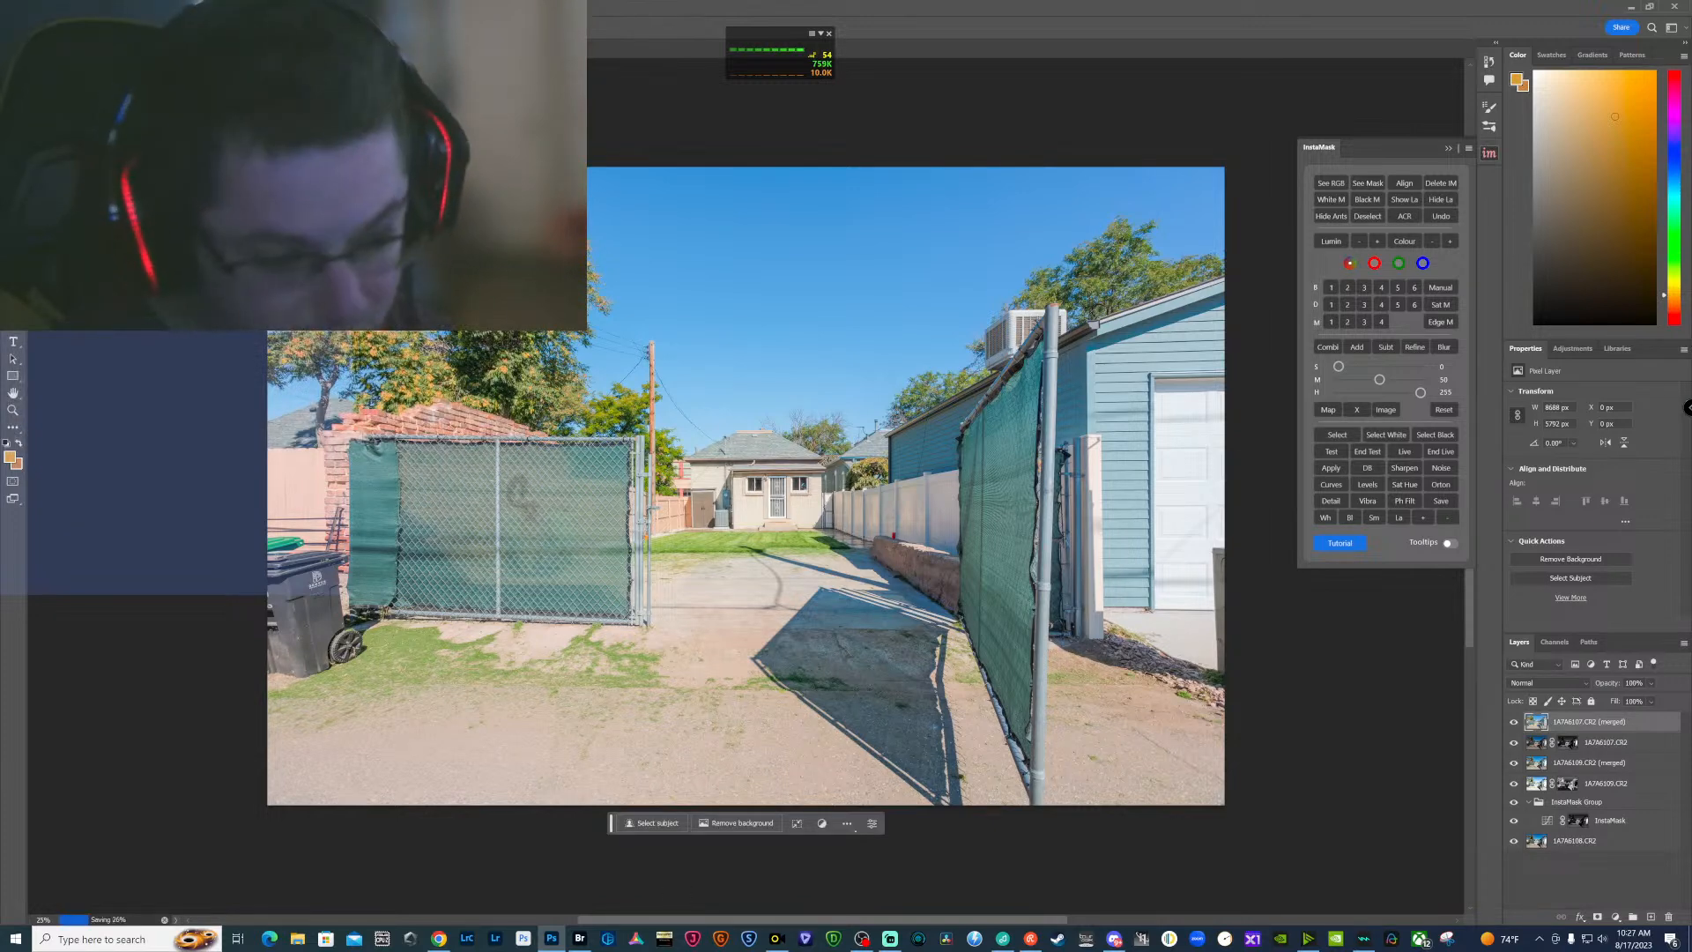